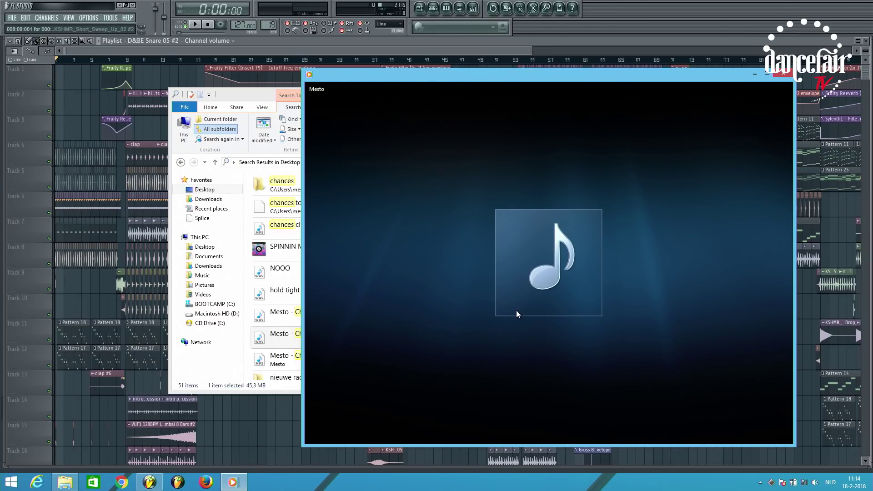
- Listen to the finished track in the media player and shift its window slightly over the playlist
click(261, 103)
click(705, 96)
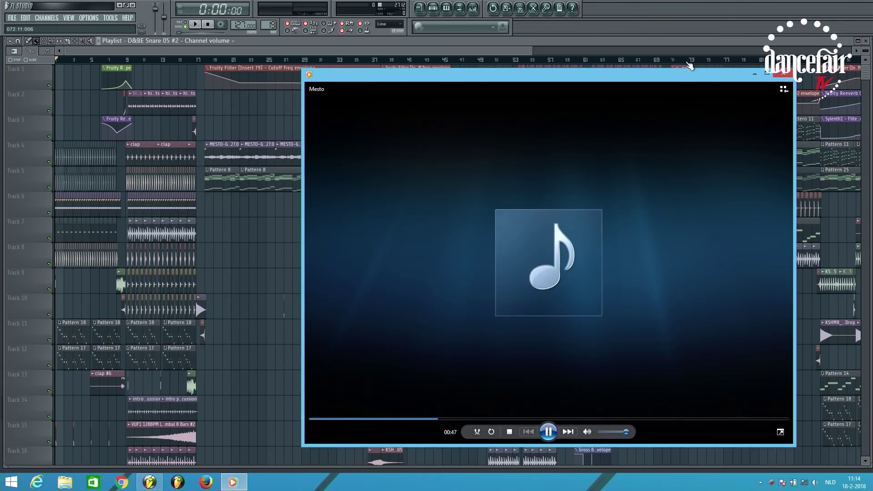
drag(688, 78, 667, 71)
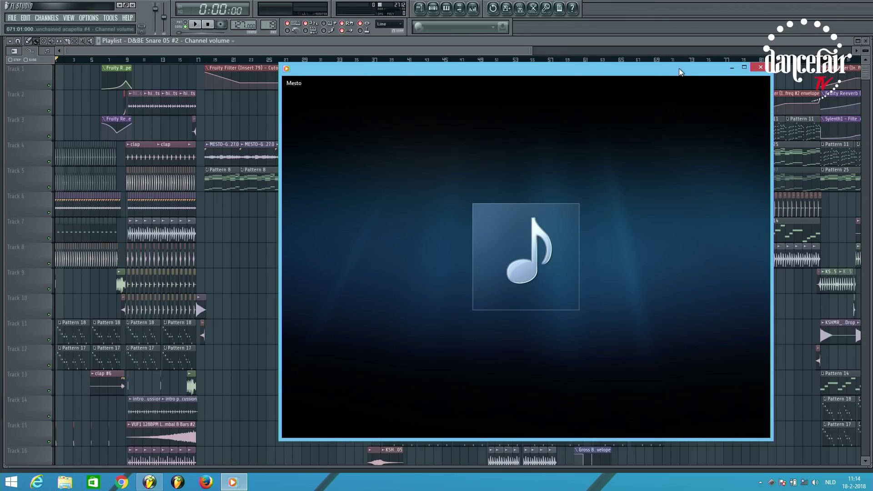
mouse_move(707, 150)
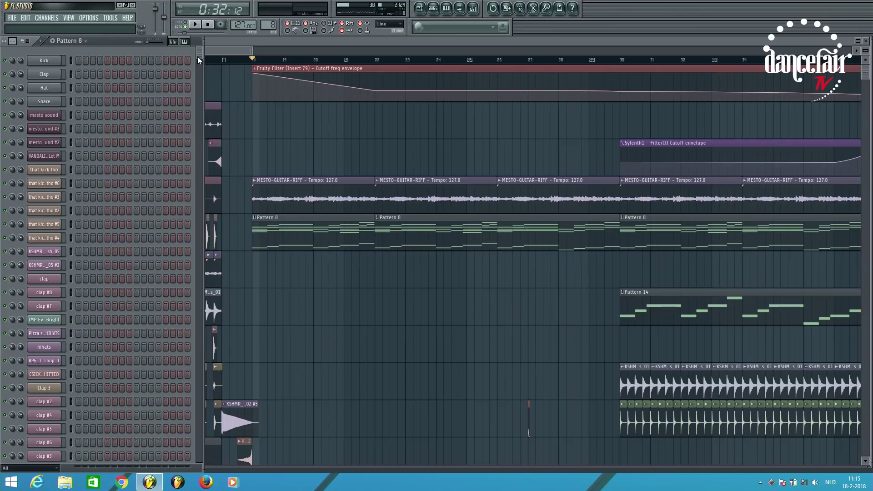
- Open the Sylenth1 channel used in Pattern 8 and play that pattern on its own
drag(197, 56, 198, 335)
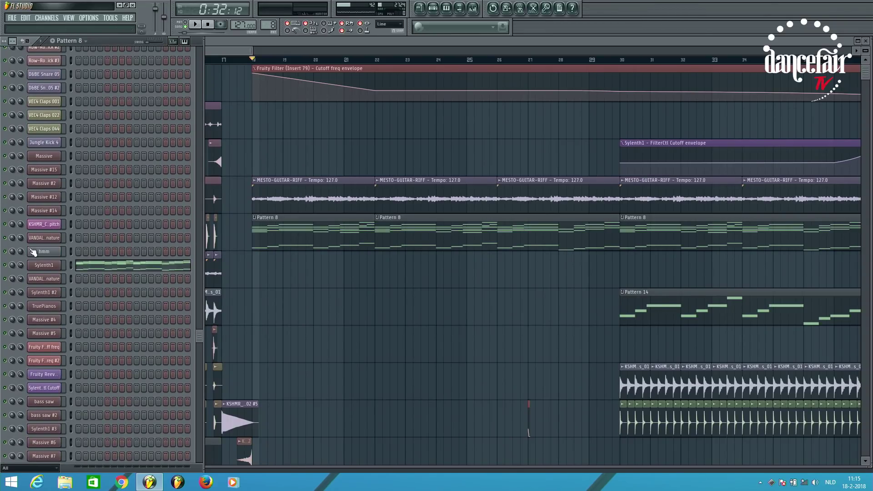
click(44, 266)
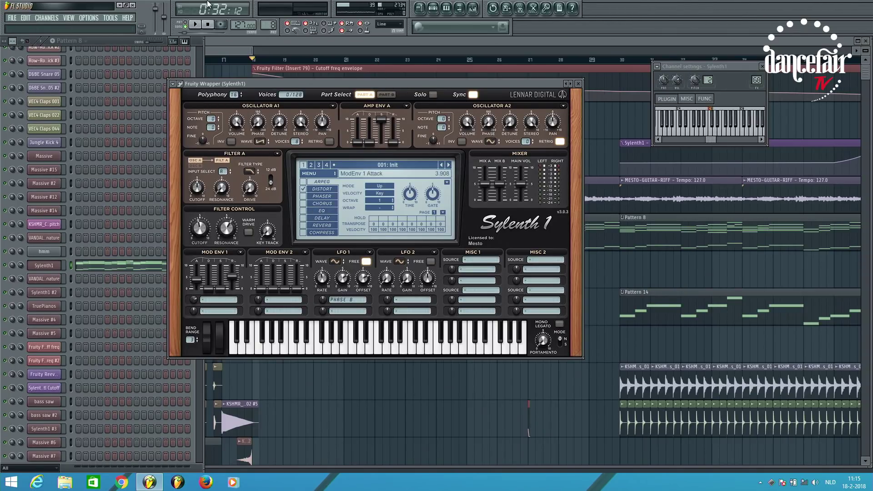
click(185, 21)
click(194, 25)
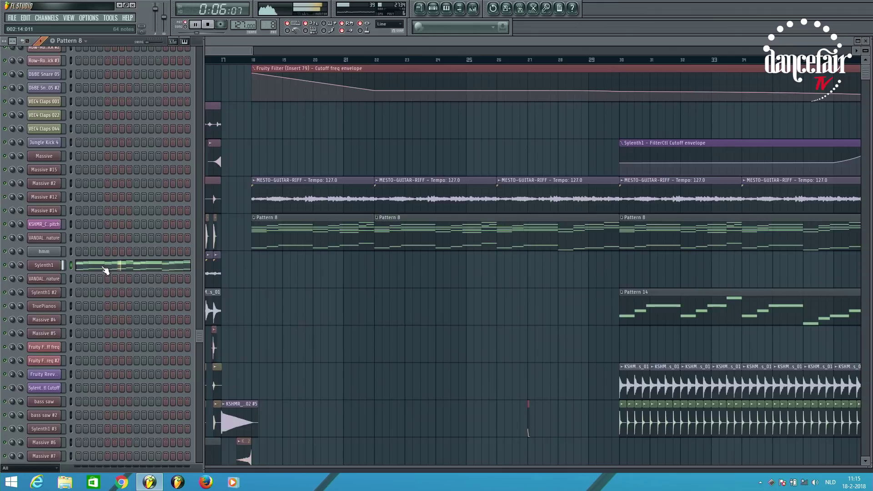
- Examine Pattern 8's Sylenth1 chord and bass notes in the piano roll, stopping the playback
click(103, 268)
scroll(102, 269, down, 4)
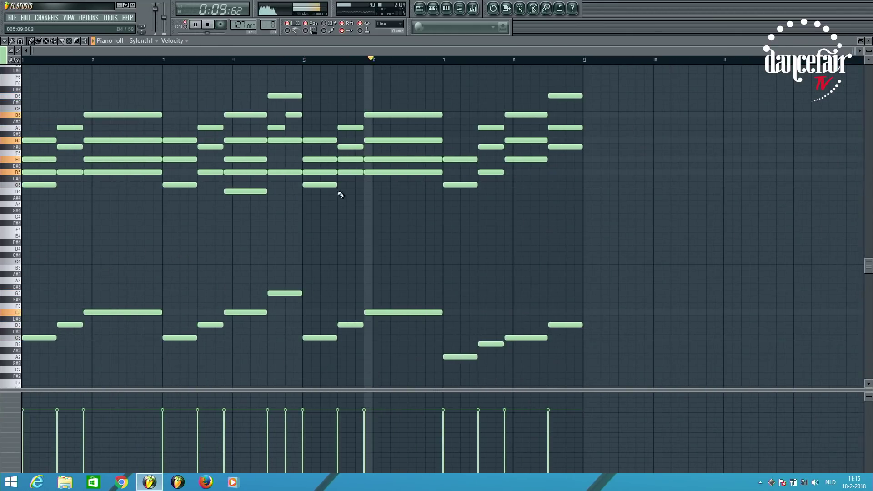
key(space)
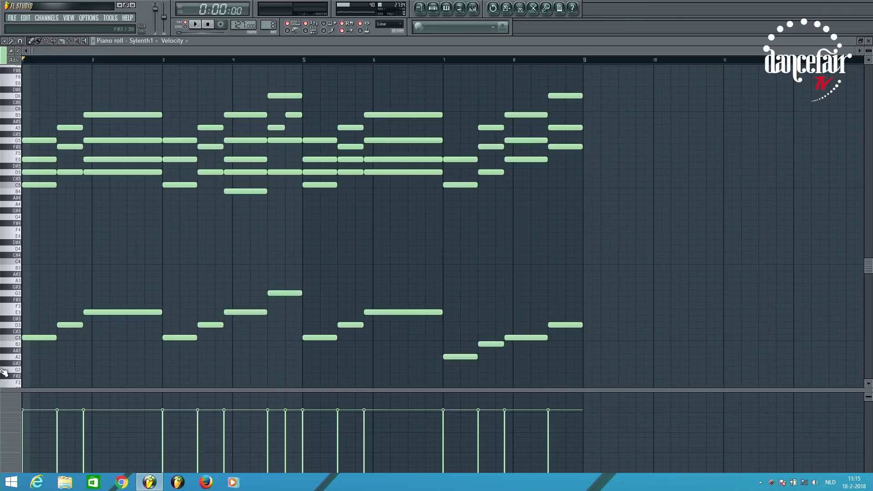
scroll(117, 208, up, 3)
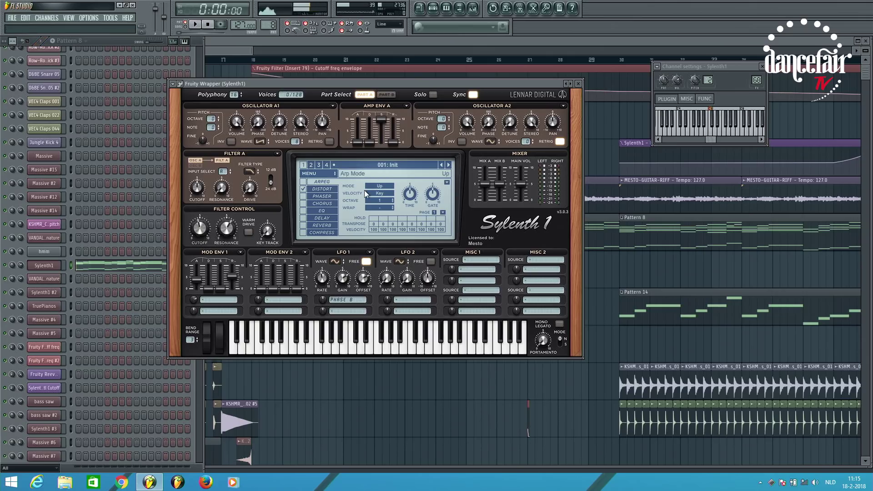
- Clear the Sylenth1 preset and set oscillator A1 to a saw waveform with 6 voices
click(330, 174)
mouse_move(340, 182)
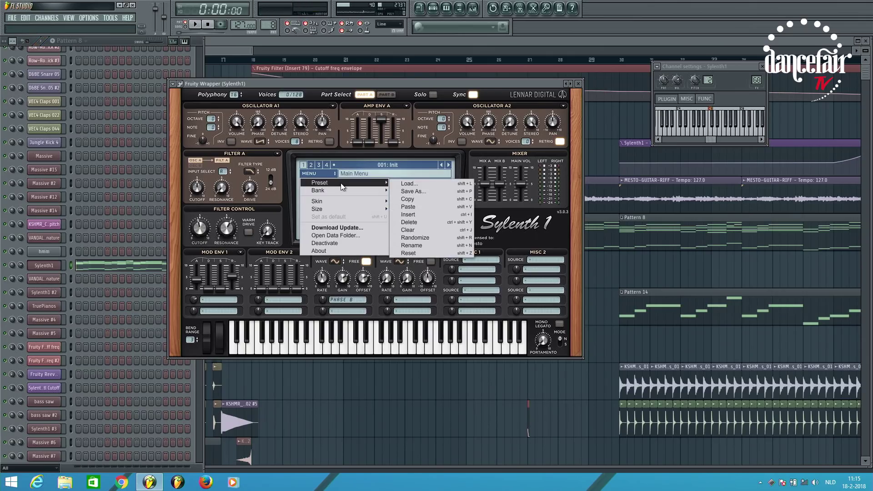
click(413, 231)
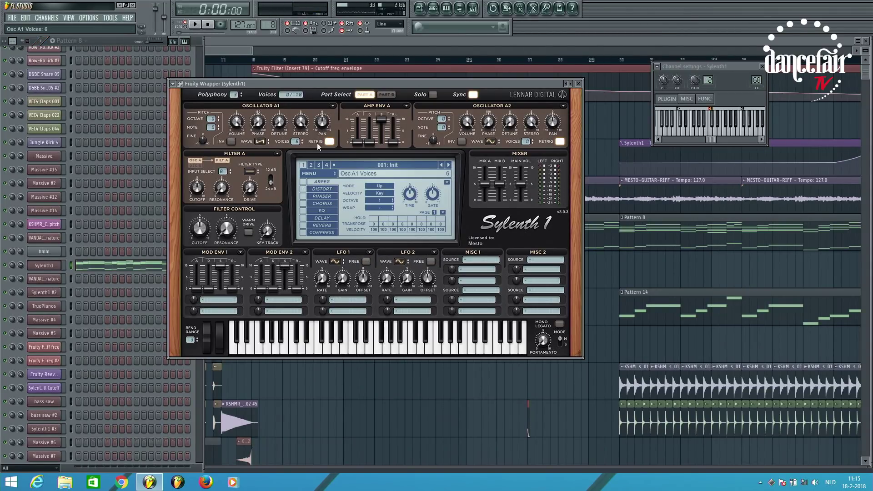
click(473, 9)
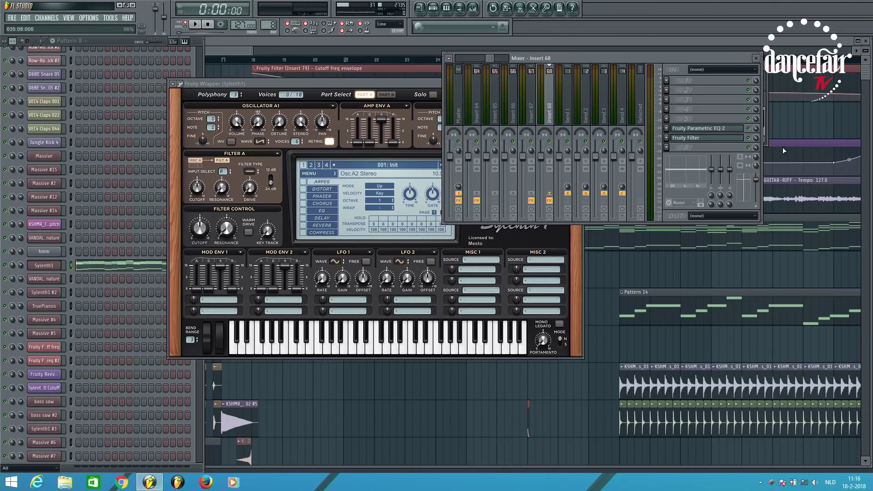
click(367, 83)
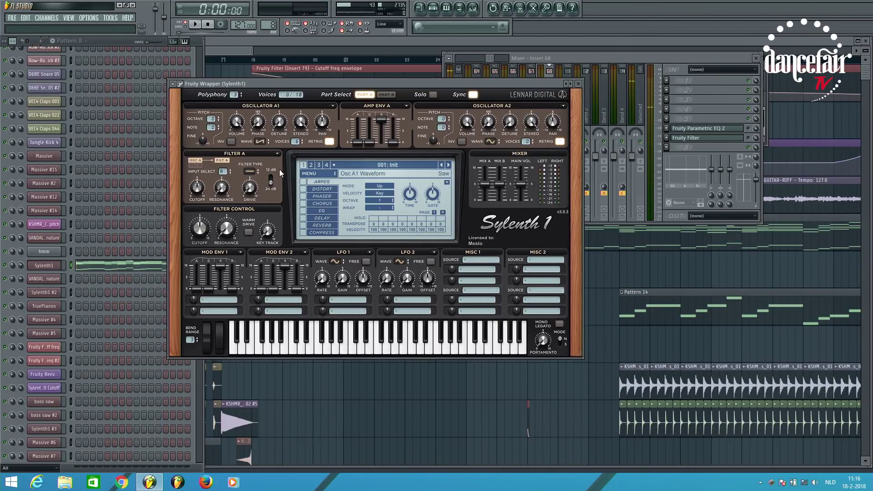
- Set Sylenth1's Filter A to lowpass and the filter control cutoff to 3.733, and start playing Pattern 8
click(250, 171)
click(271, 187)
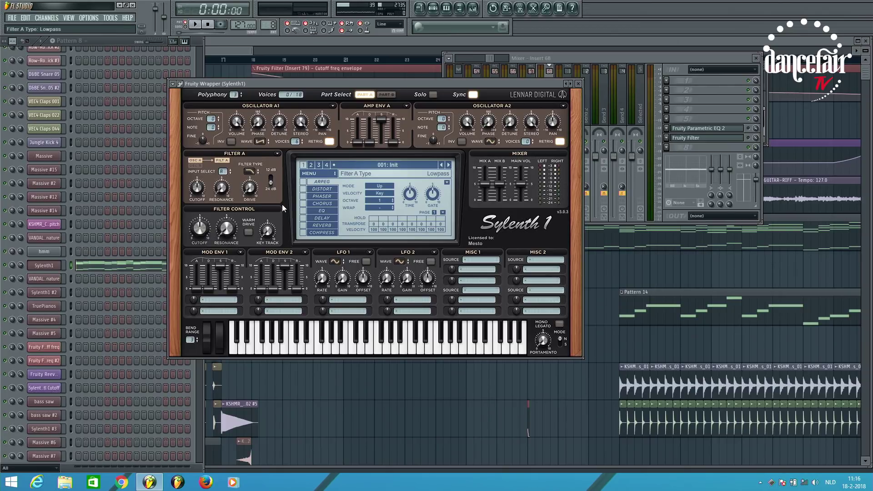
drag(206, 233, 202, 249)
key(space)
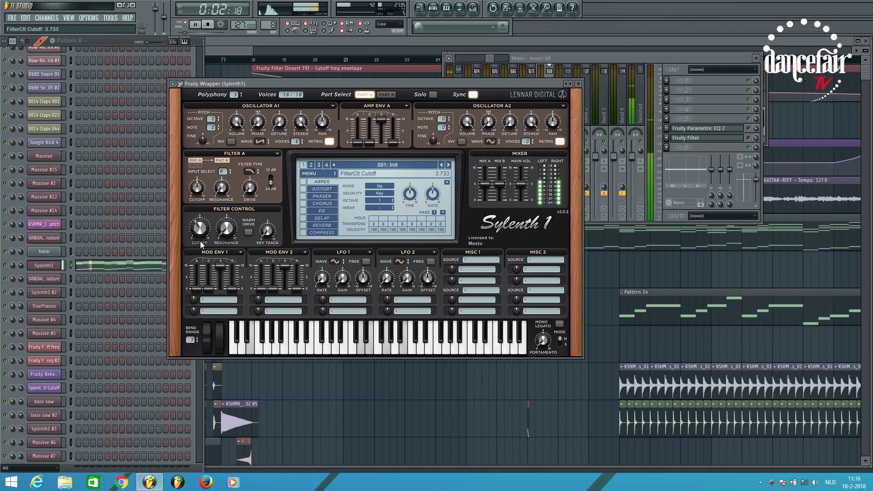
- Raise Sylenth1's polyphony to 9 and audition the chords briefly
key(space)
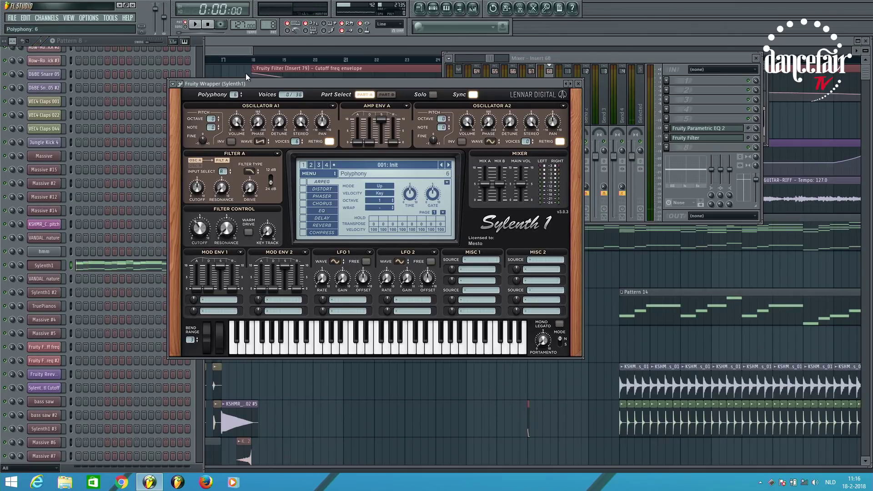
key(space)
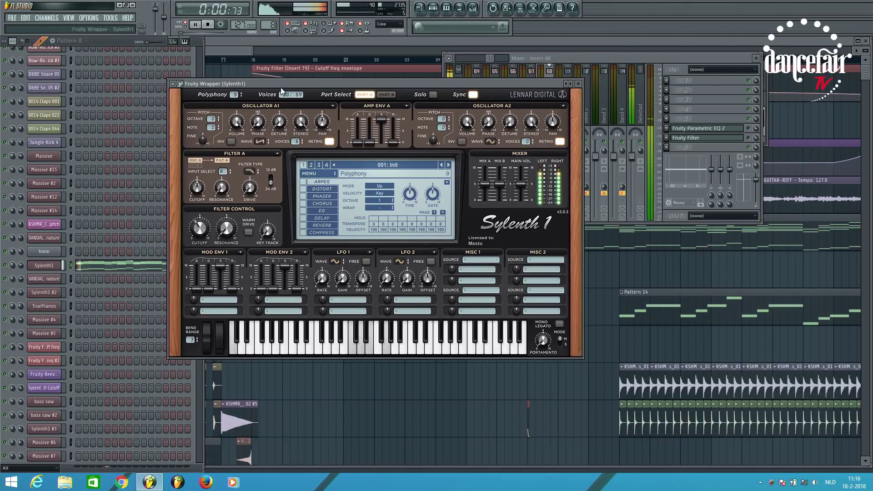
key(space)
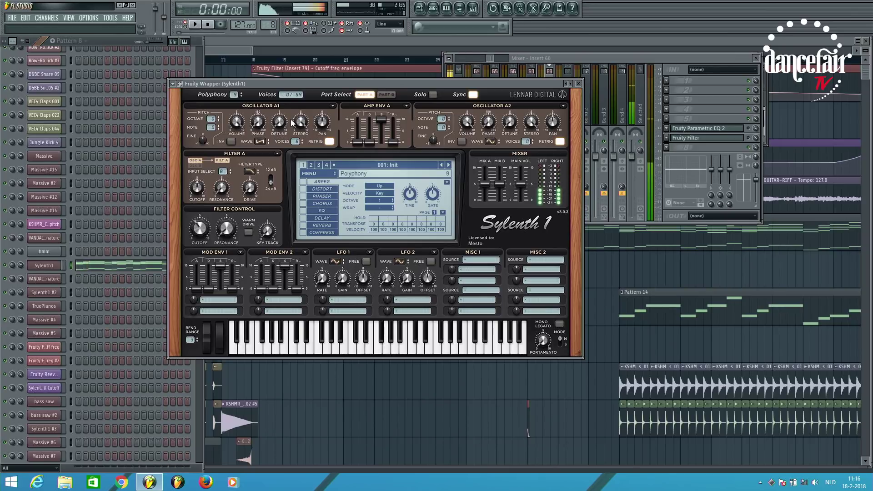
- Turn off retrigger on oscillator A1 and audition the chords while varying the filter control cutoff
click(331, 142)
key(space)
click(202, 227)
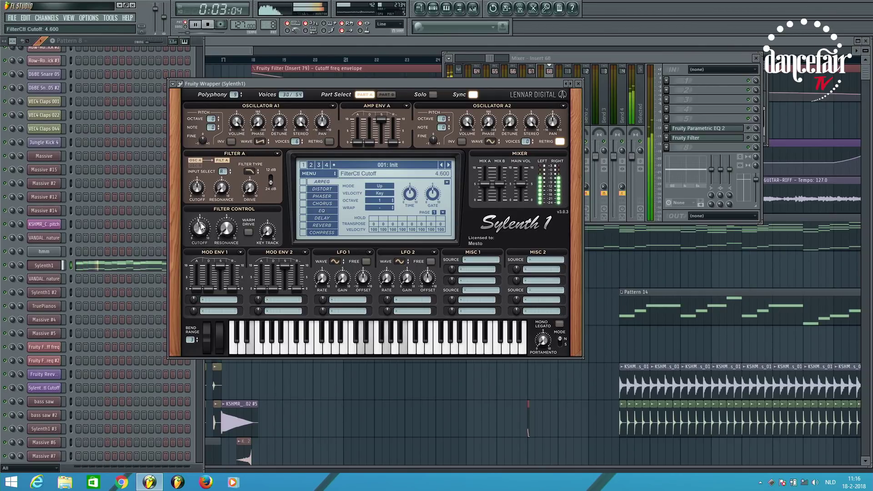
key(space)
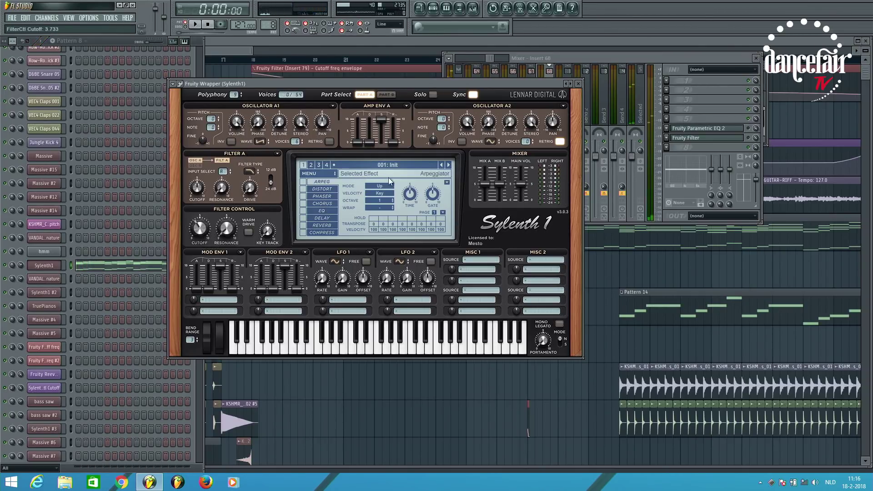
- Close Sylenth1 and the other open windows and bring up the guitar riff and Pattern 8 clips in the playlist
click(579, 84)
key(F12)
scroll(396, 248, down, 10)
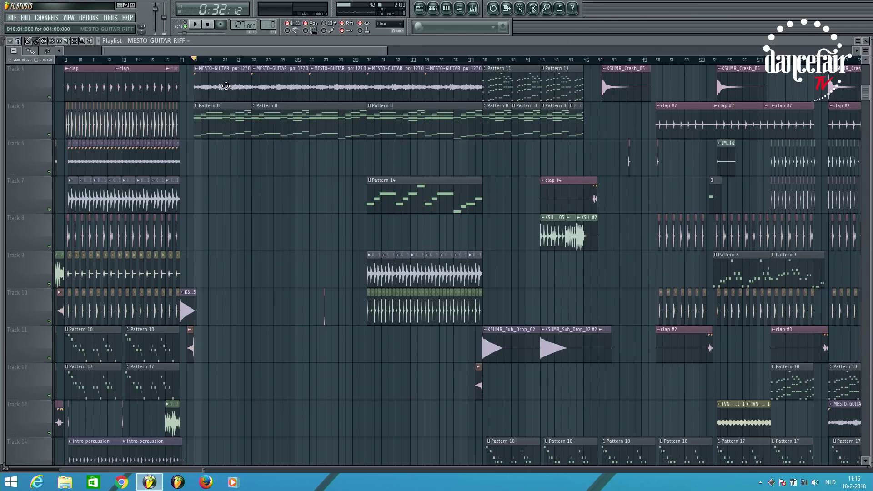
- Check Patterns 1, 2 and 39 in the step sequencer to find an unused pattern
click(433, 7)
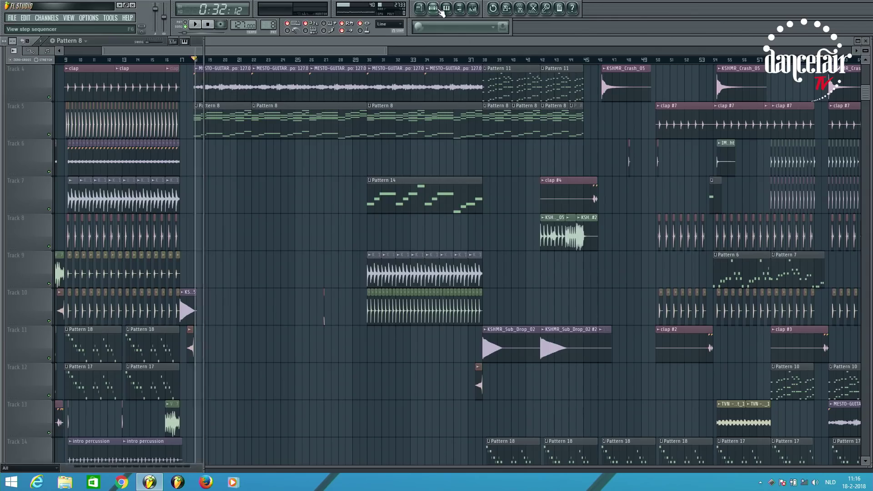
click(84, 41)
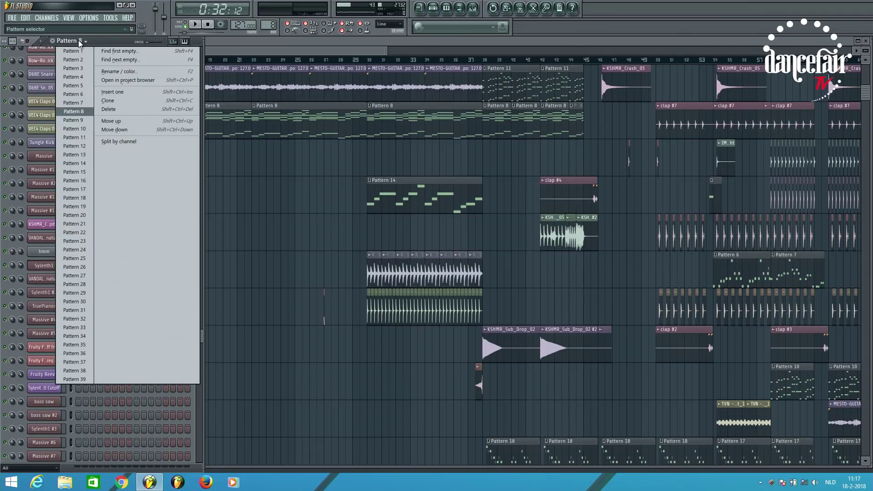
click(72, 50)
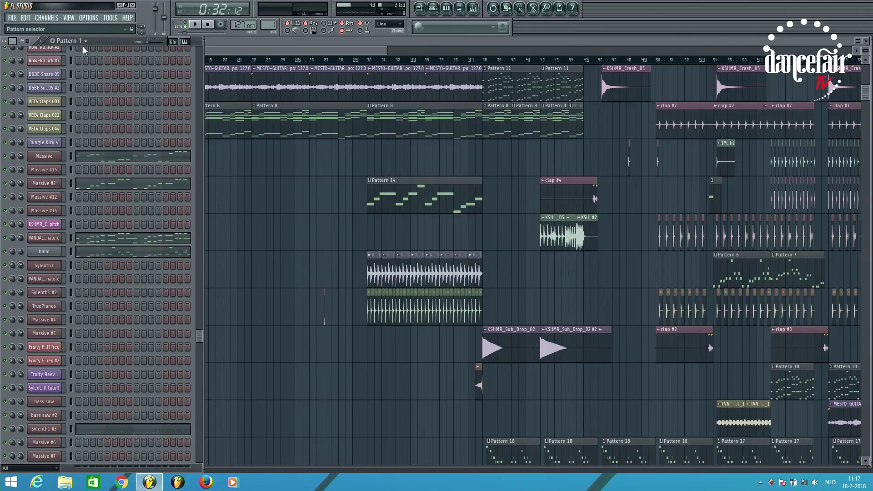
click(324, 81)
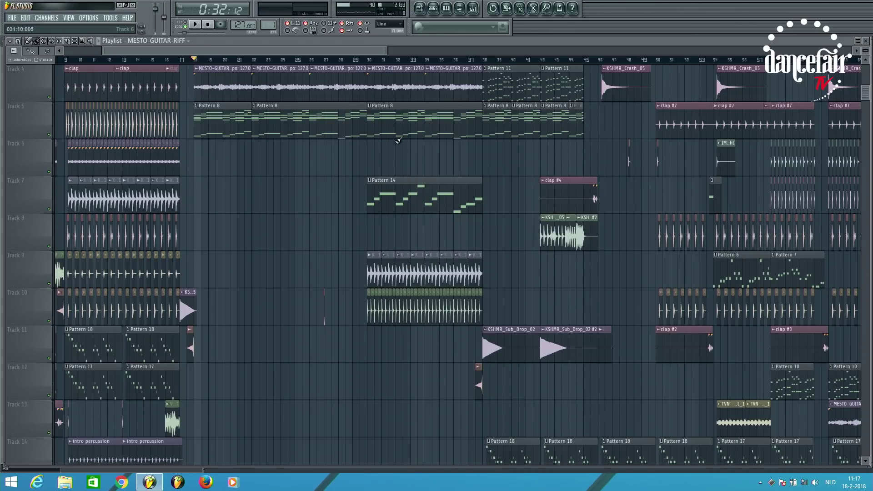
click(433, 8)
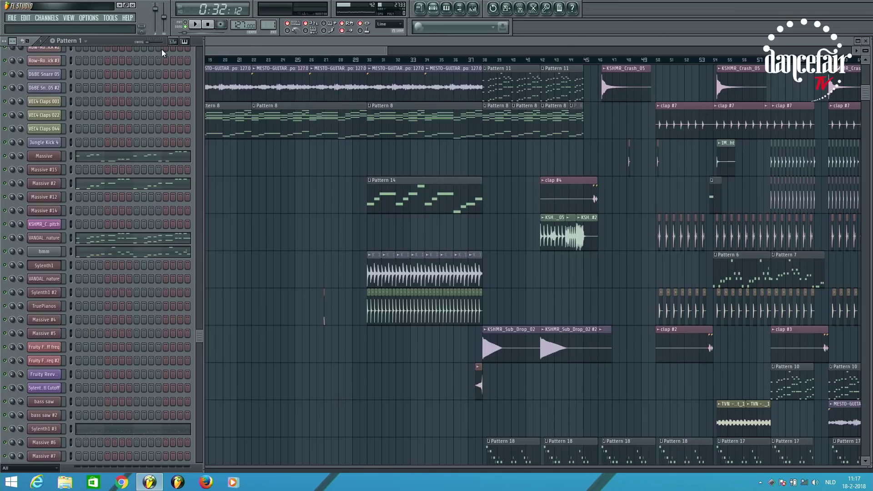
click(81, 41)
click(81, 61)
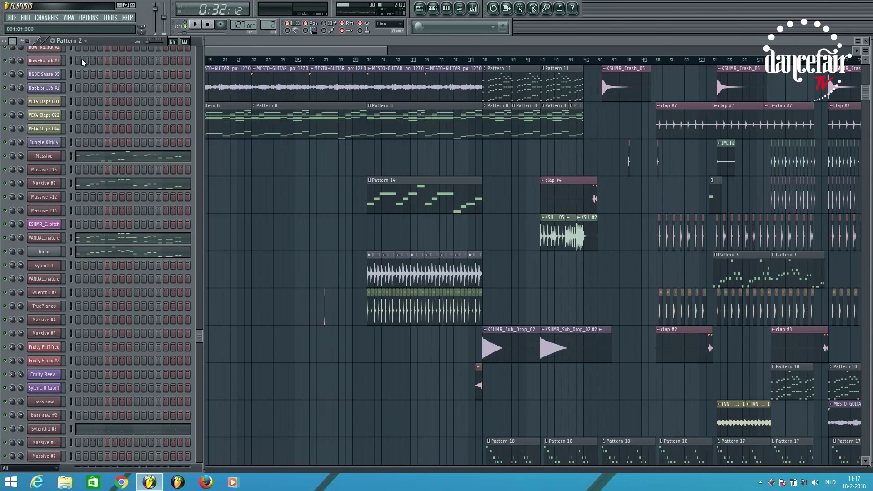
click(81, 41)
click(70, 379)
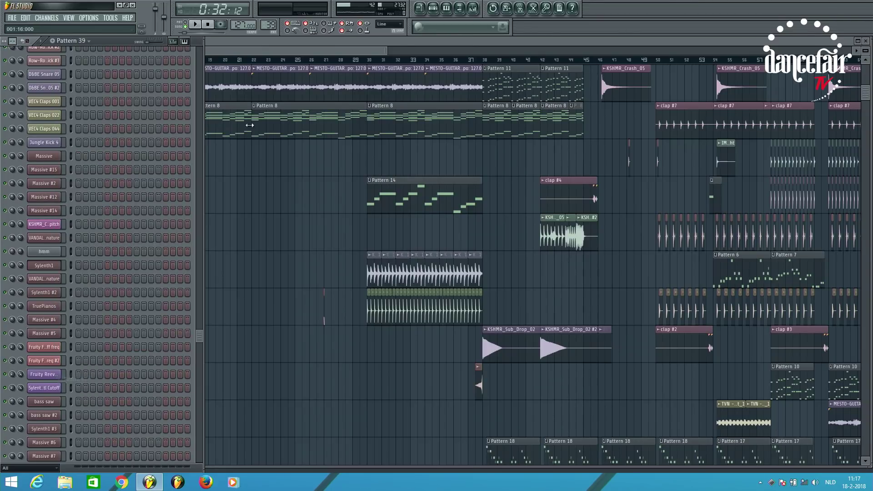
click(268, 53)
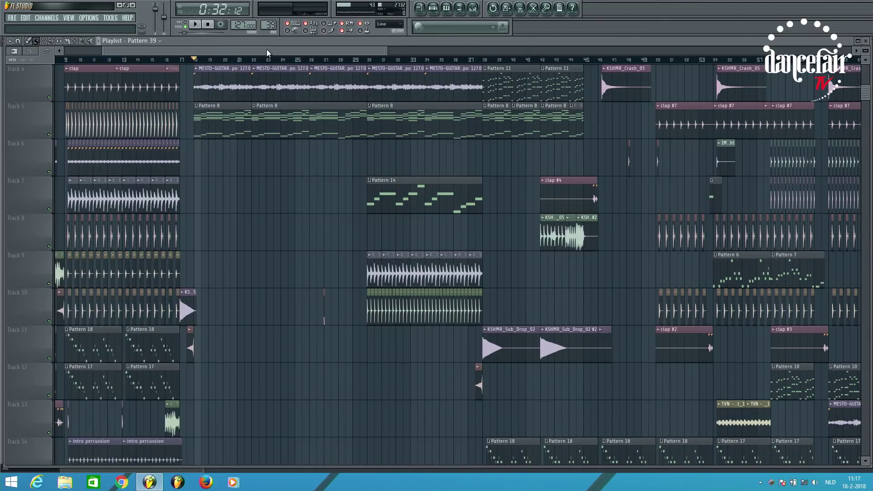
- Start a new empty pattern and add a DSK Dynamic Guitars instrument channel
click(433, 6)
click(57, 42)
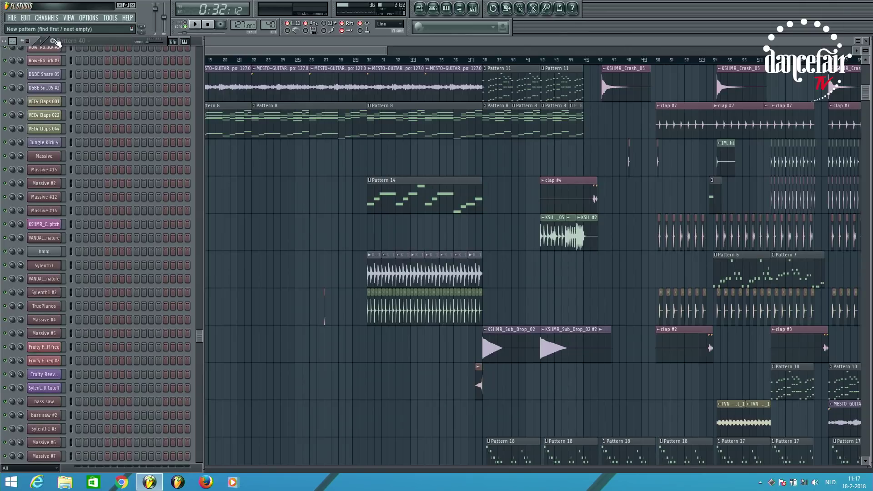
click(47, 18)
mouse_move(59, 26)
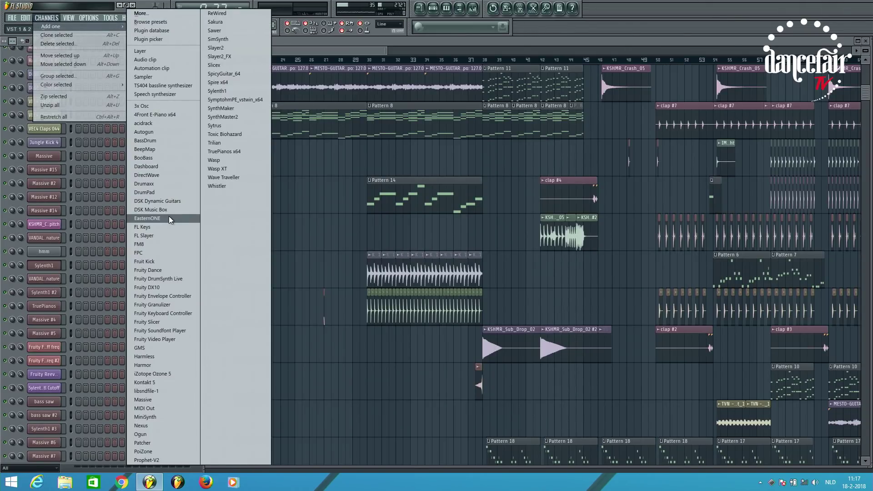
click(174, 201)
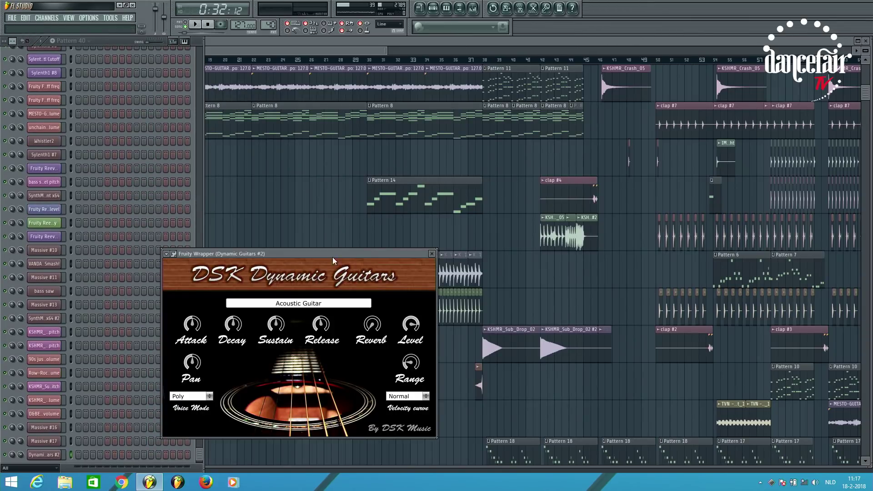
- Close the DSK Dynamic Guitars window, reopen it from its channel to view it, and close it again
click(432, 253)
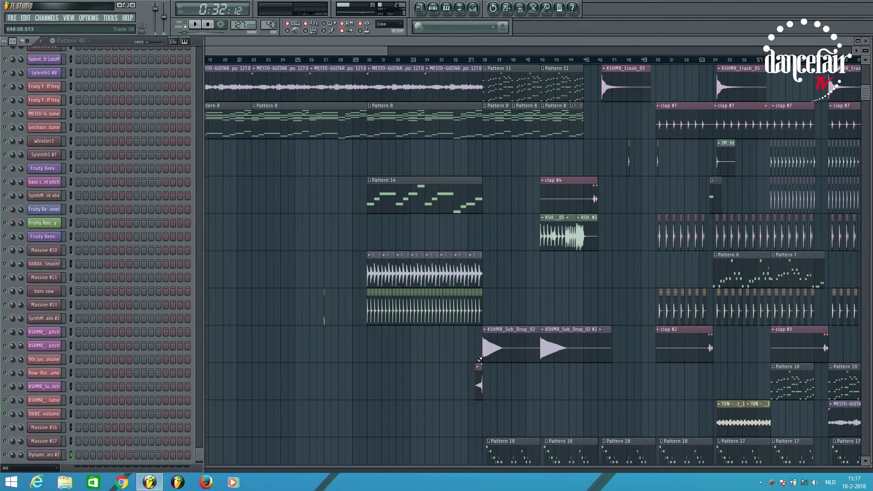
click(44, 455)
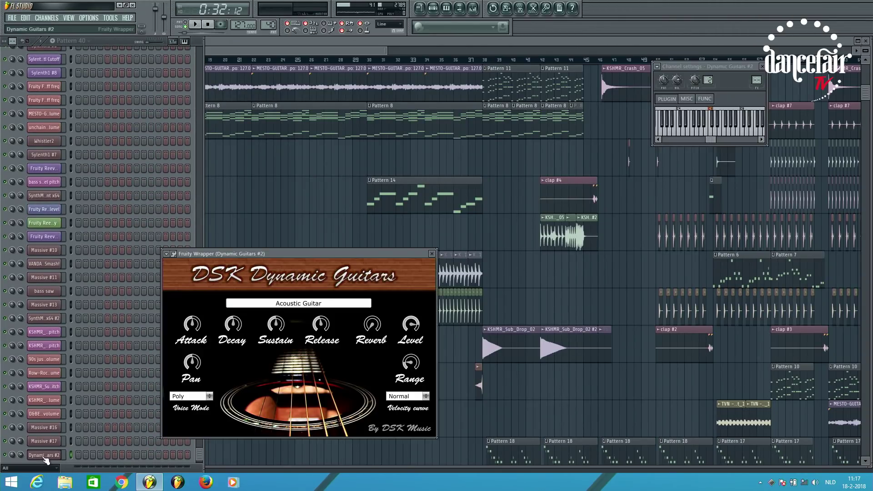
click(431, 253)
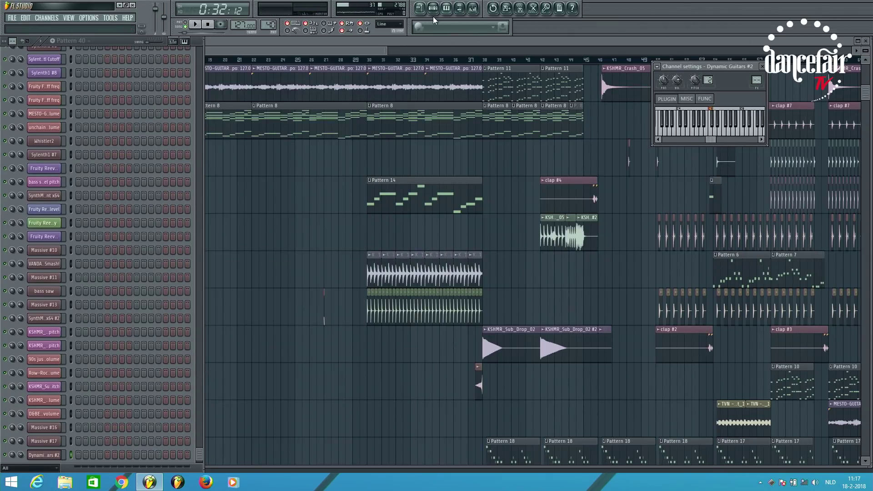
- Open the piano roll for Dynamic Guitars #2 and place half-beat notes G5, G5, B5 and D6 on bar 1's four beats
click(453, 11)
click(27, 235)
drag(28, 235, 37, 147)
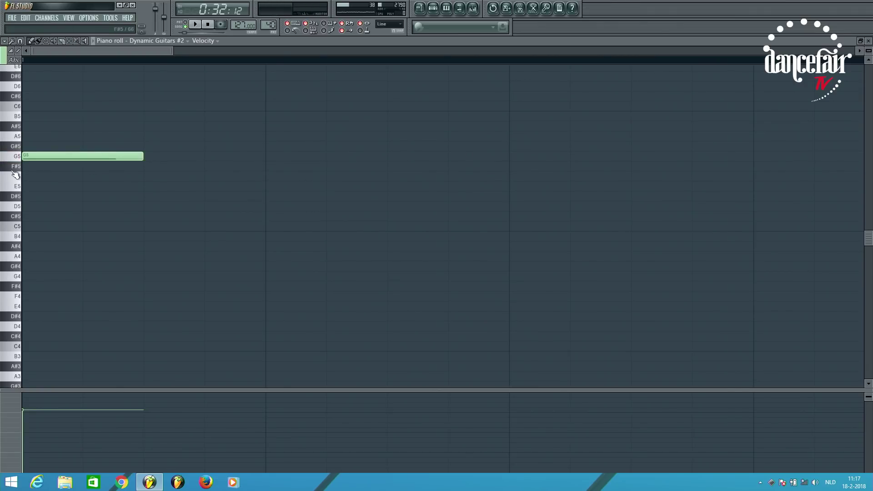
scroll(46, 174, down, 4)
click(92, 159)
drag(166, 128, 169, 113)
drag(242, 100, 235, 80)
scroll(320, 267, up, 3)
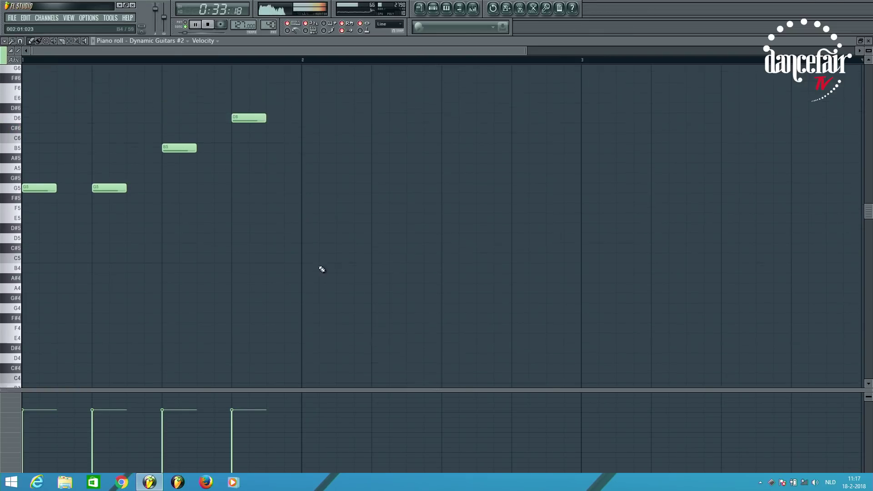
- Continue the guitar melody with E6 at the end of bar 1 and E6, D6, E6, D6, G5 through bar 2, and play it
drag(273, 132, 272, 145)
double_click(271, 155)
click(354, 219)
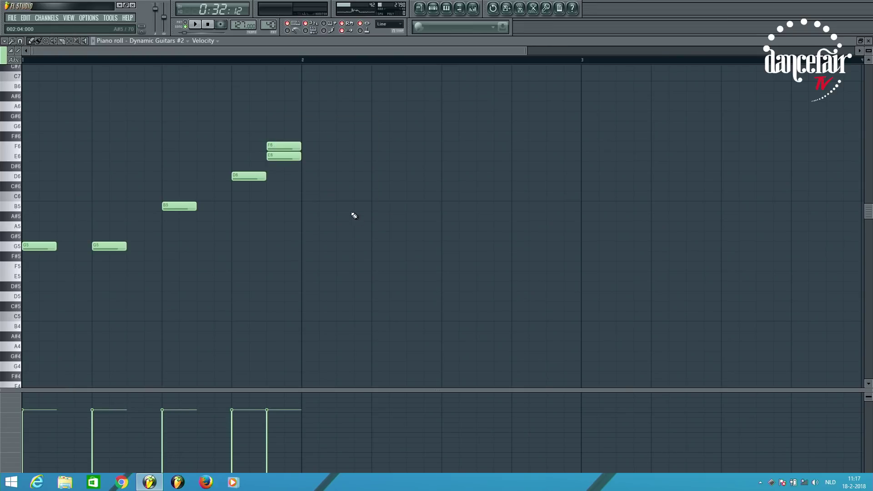
click(354, 156)
drag(418, 206, 419, 175)
click(447, 155)
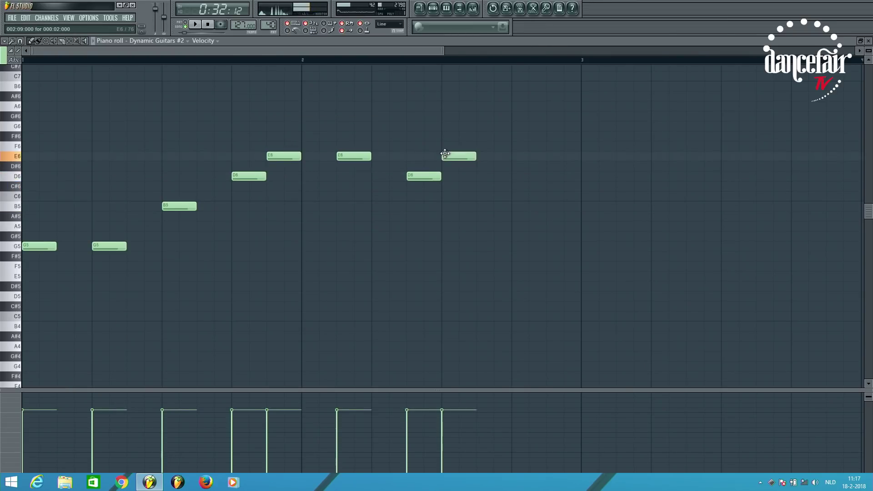
mouse_move(571, 240)
mouse_down()
mouse_move(567, 259)
mouse_move(561, 246)
mouse_up()
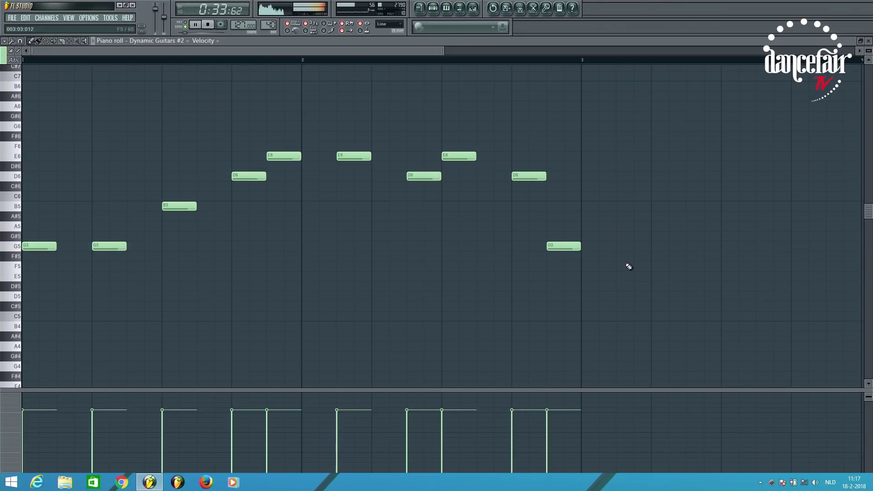
key(space)
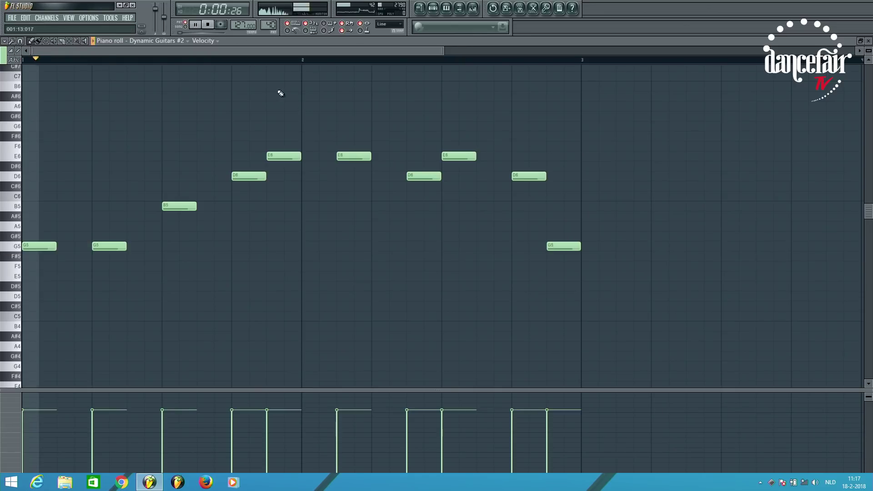
key(space)
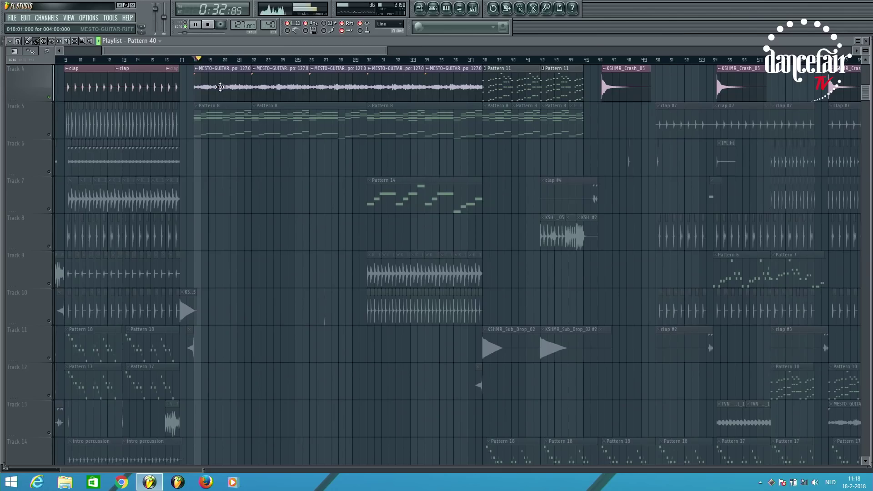
- Open the guitar riff's channel settings and mixer track, and view its Fruity Parametric EQ 2 curve
click(221, 86)
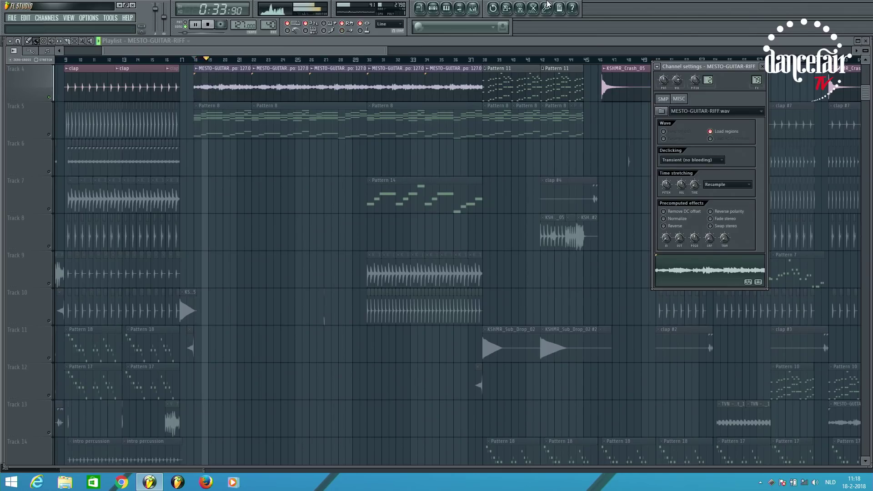
click(475, 13)
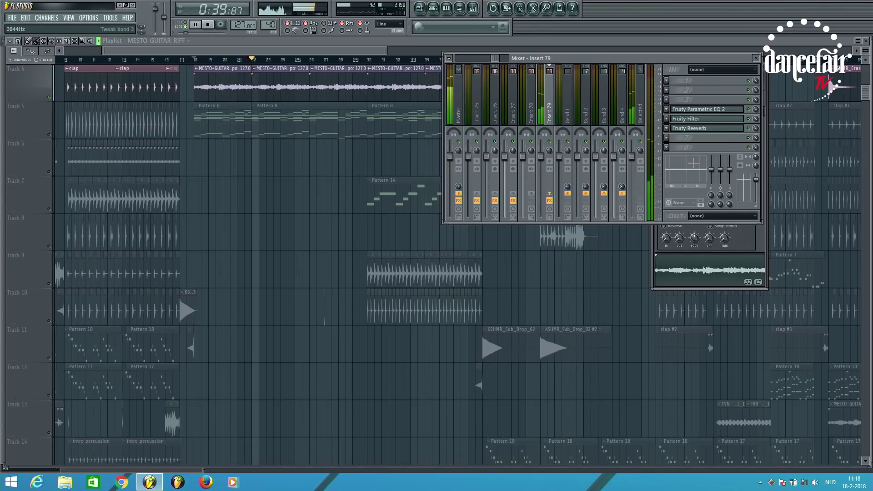
key(space)
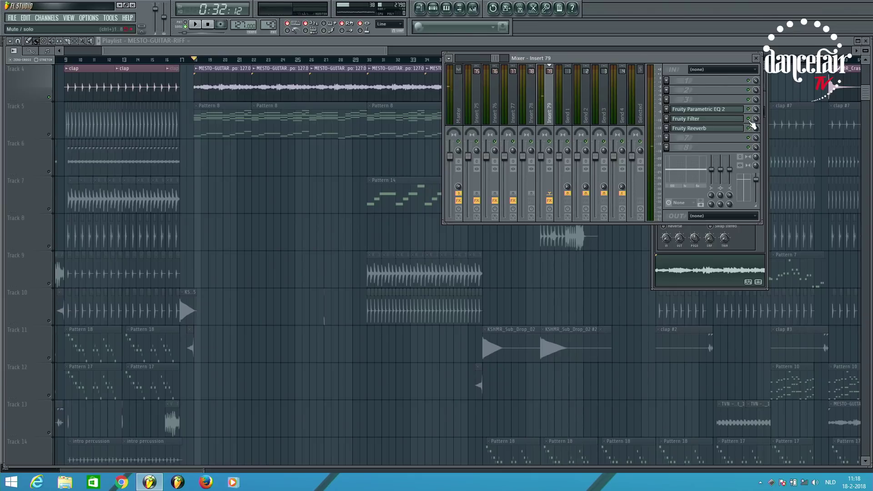
click(726, 110)
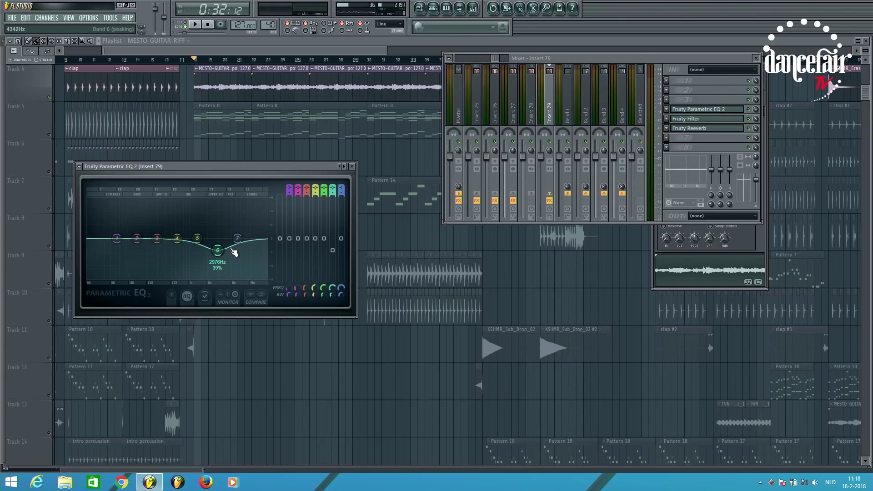
key(space)
- View the Fruity Filter and Fruity Reeverb settings on the guitar riff's mixer track and play the riff
click(695, 119)
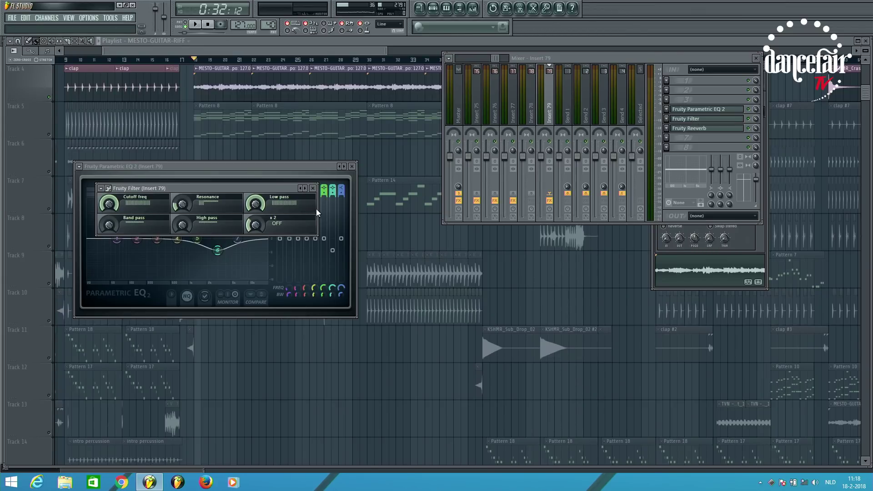
click(314, 189)
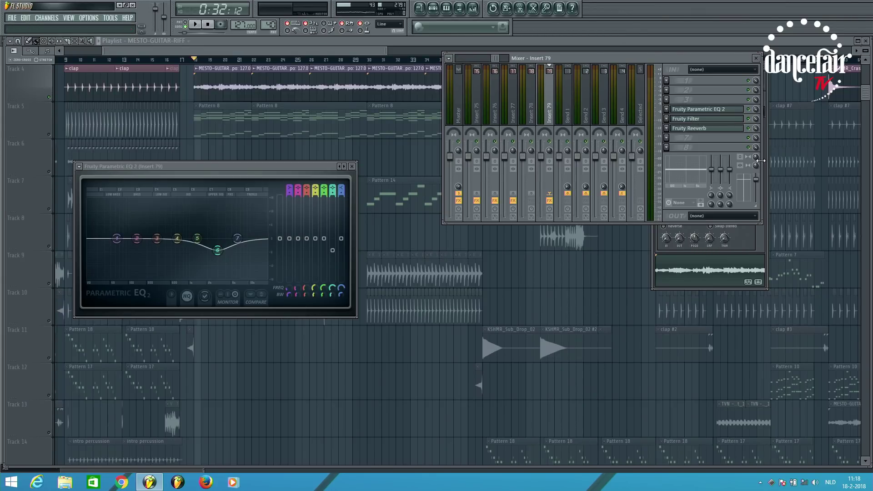
click(693, 129)
key(space)
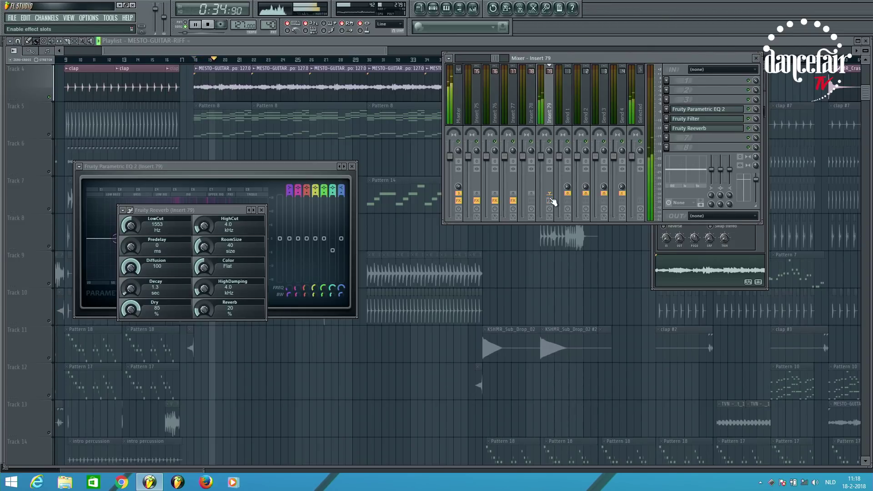
key(space)
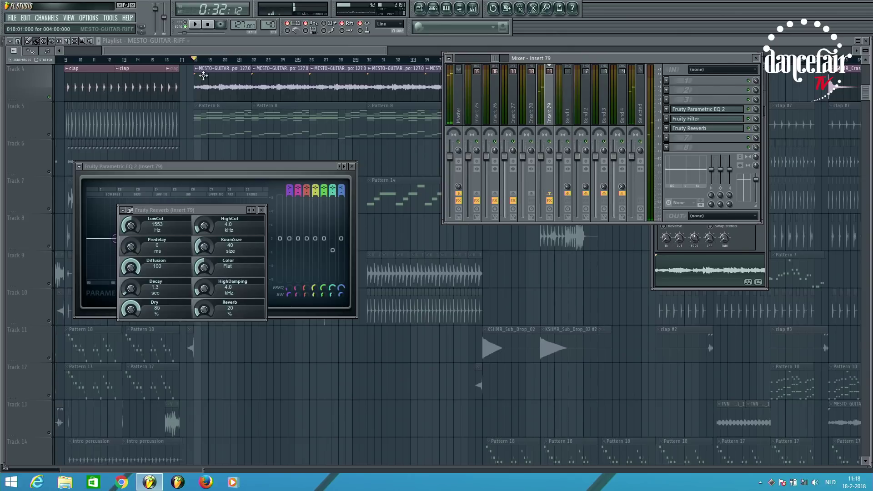
- Close all open windows, take the riff track out of solo, and play the arrangement up to the Pattern 14 section
key(F12)
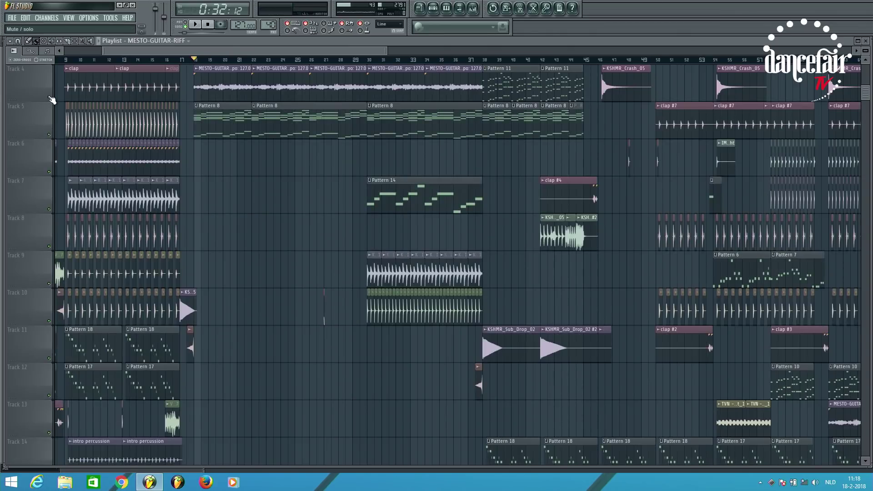
key(space)
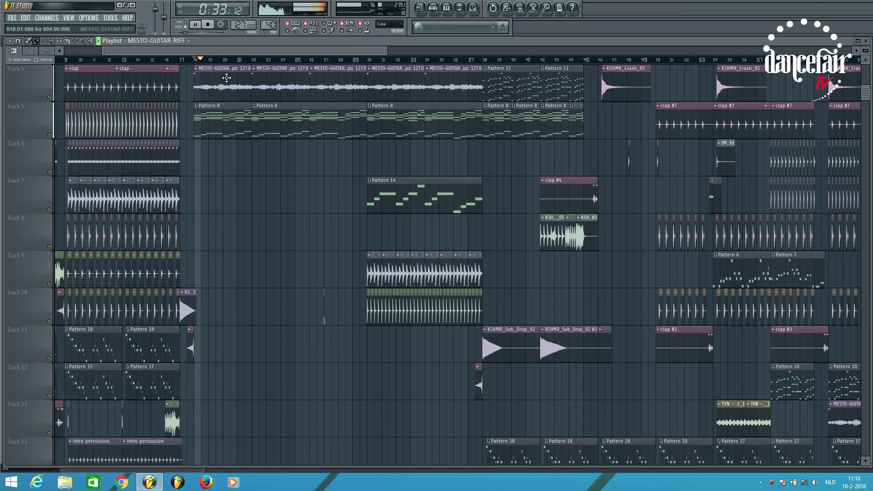
key(space)
scroll(255, 145, up, 3)
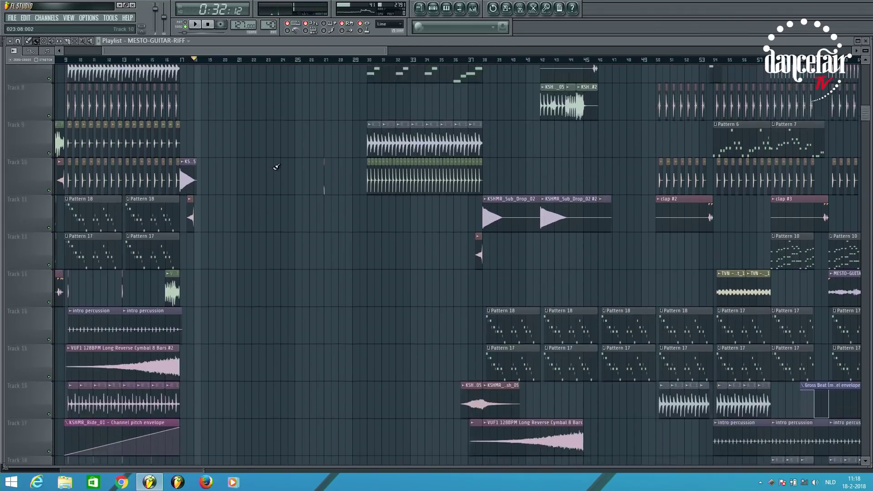
scroll(255, 145, down, 5)
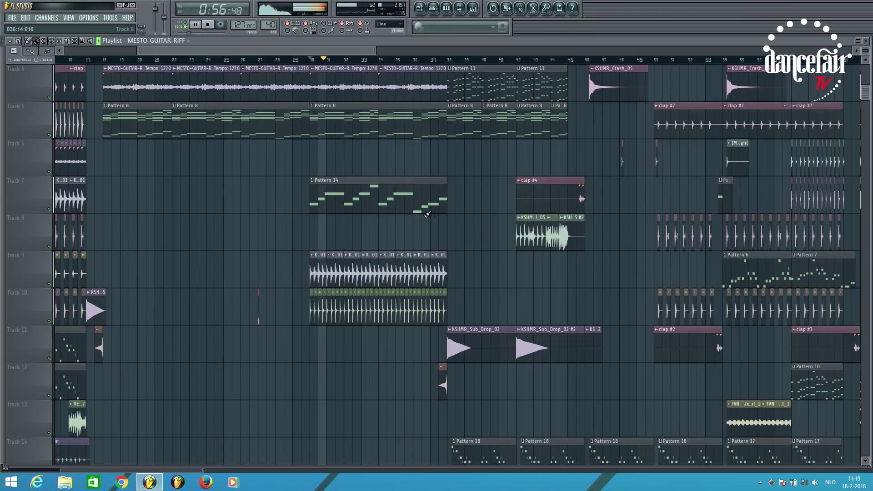
key(space)
- Play the KSHMR_Drop_Claps_01 track in solo, restore the other tracks, and open the clap sample's channel settings
scroll(483, 217, up, 2)
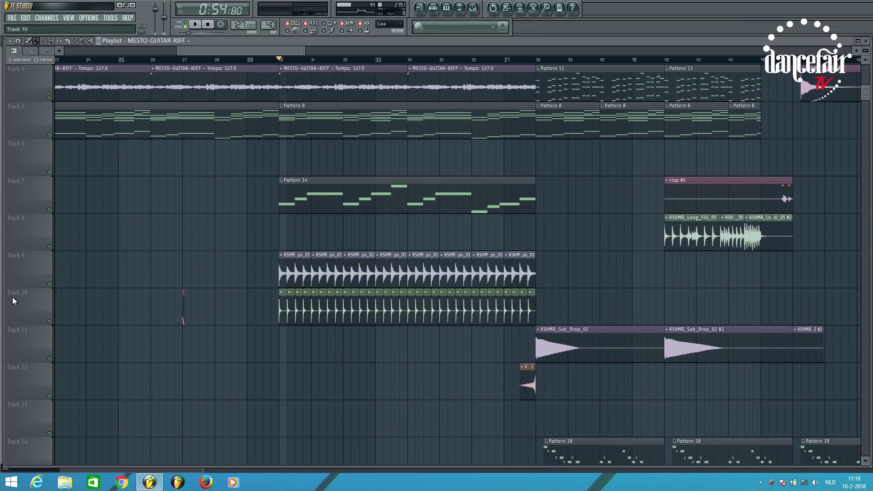
scroll(55, 287, up, 3)
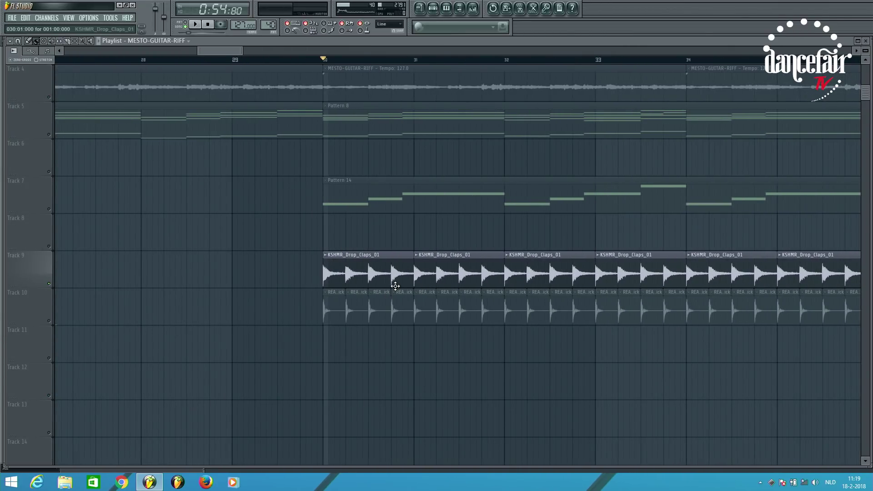
key(space)
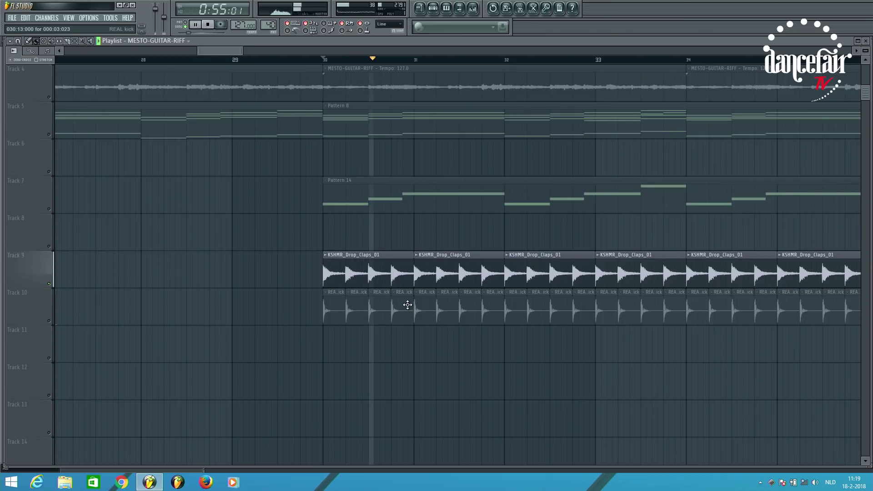
key(space)
right_click(49, 284)
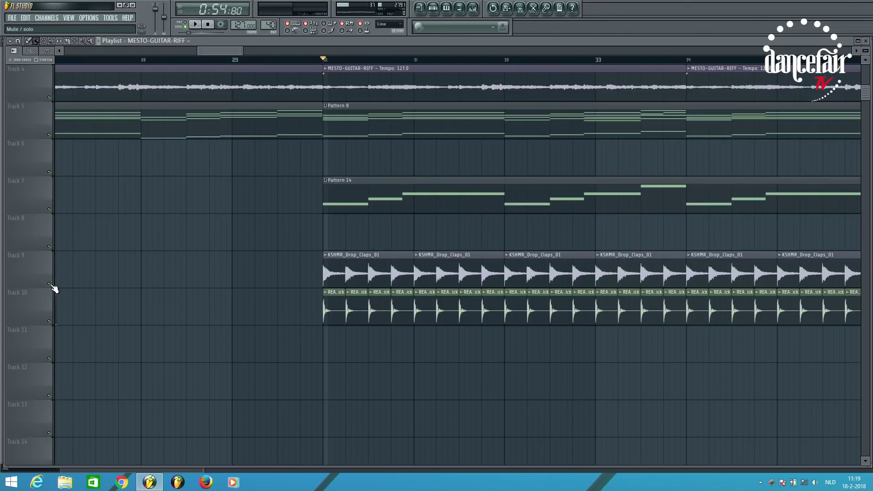
double_click(351, 269)
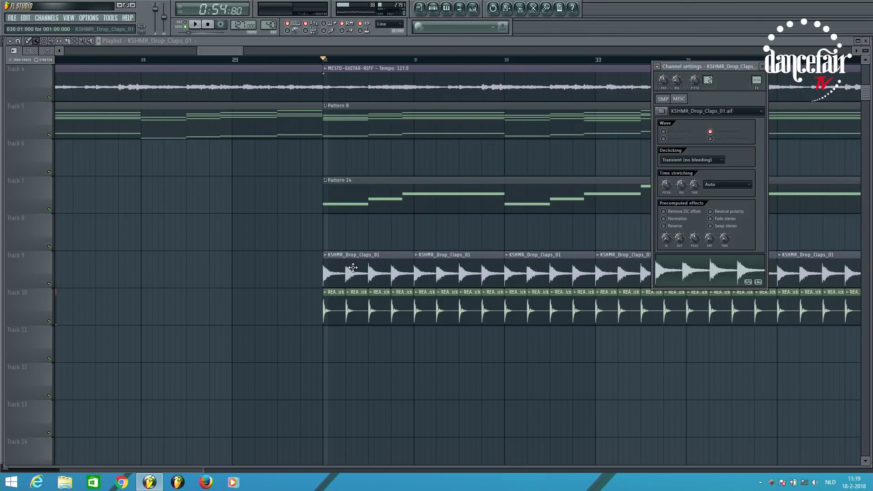
- Select Pattern 14, play it on its own in pattern mode, and locate its channel in the step sequencer
click(434, 208)
click(435, 9)
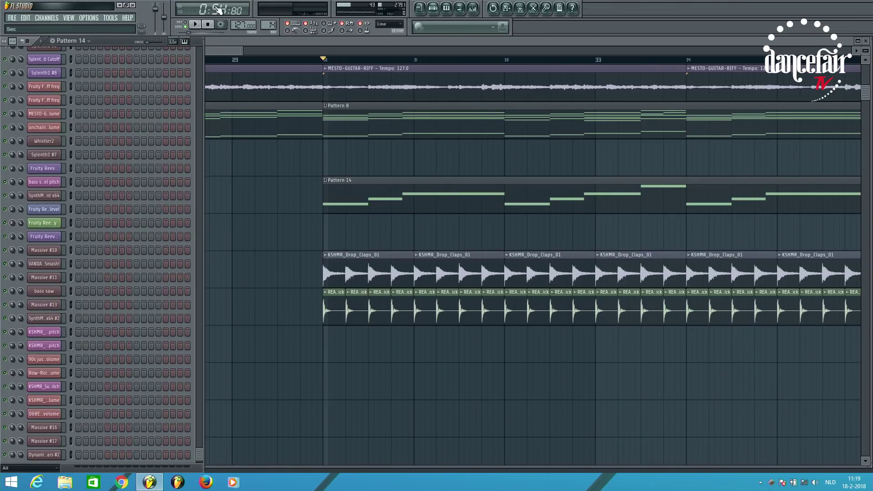
click(186, 25)
key(space)
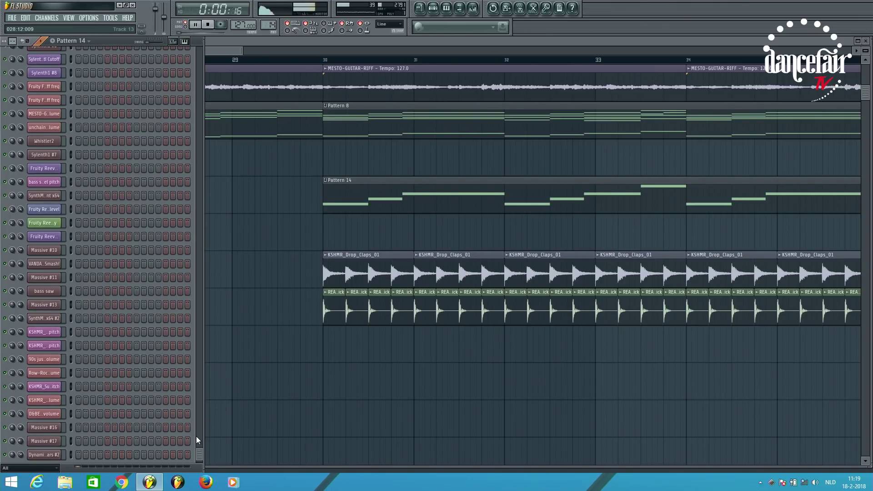
drag(198, 454, 202, 359)
key(space)
- View the MiniSynth oscillator settings of the bass saw channel and close the synth window
click(45, 299)
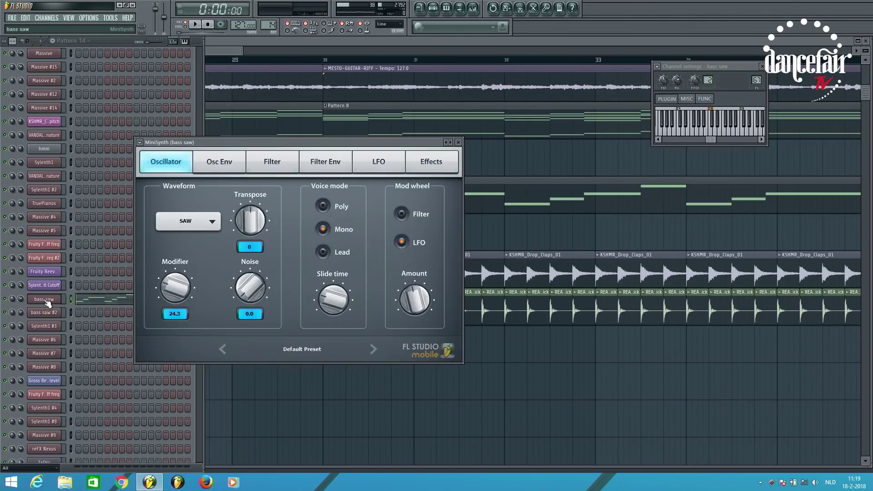
drag(328, 146, 400, 153)
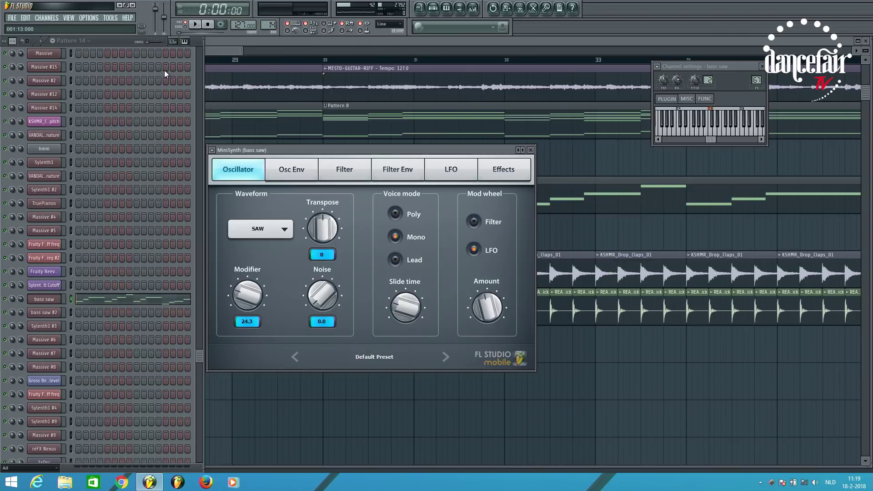
click(47, 17)
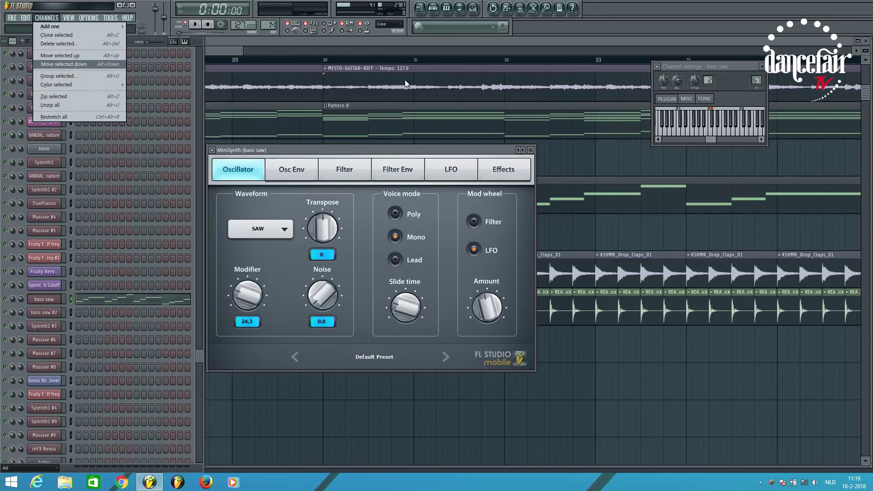
key(Escape)
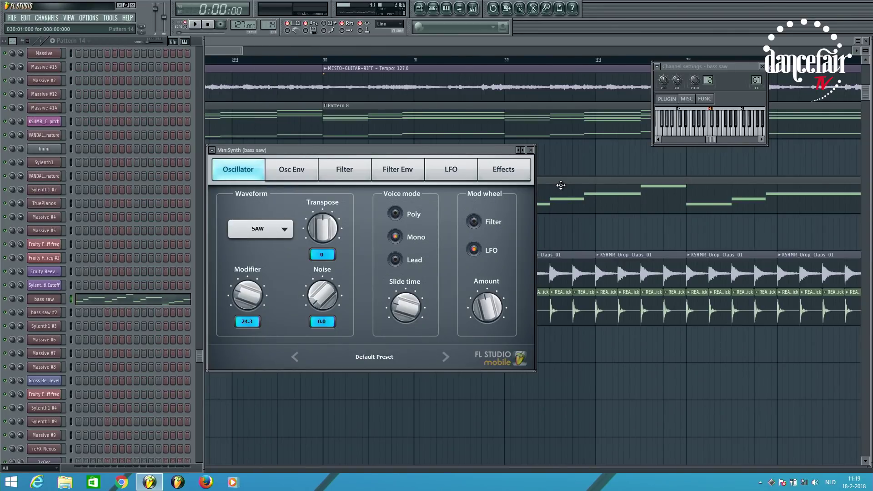
click(530, 150)
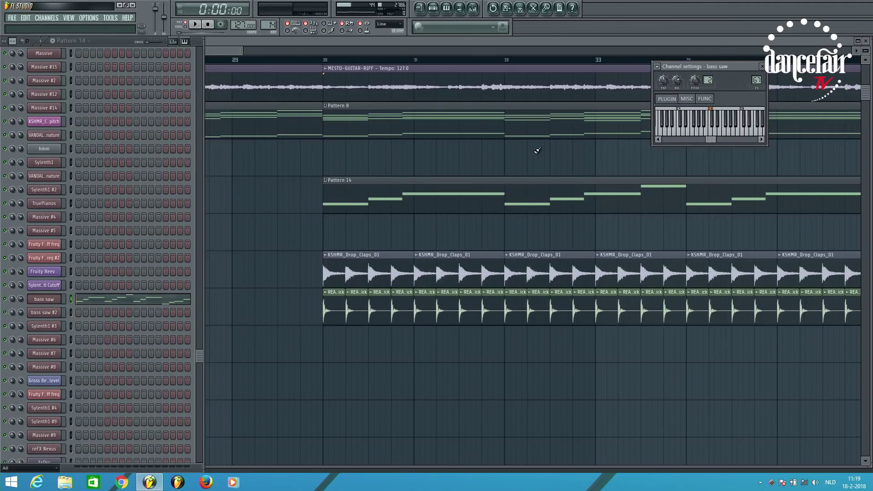
- Play Pattern 14 and view the Gross Beat Sidechain volume preset on the bass saw's mixer track
key(space)
click(473, 8)
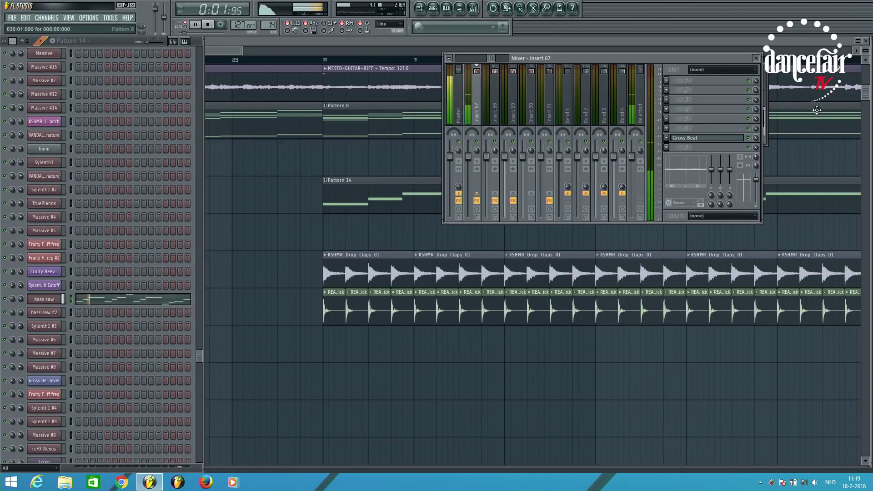
click(720, 138)
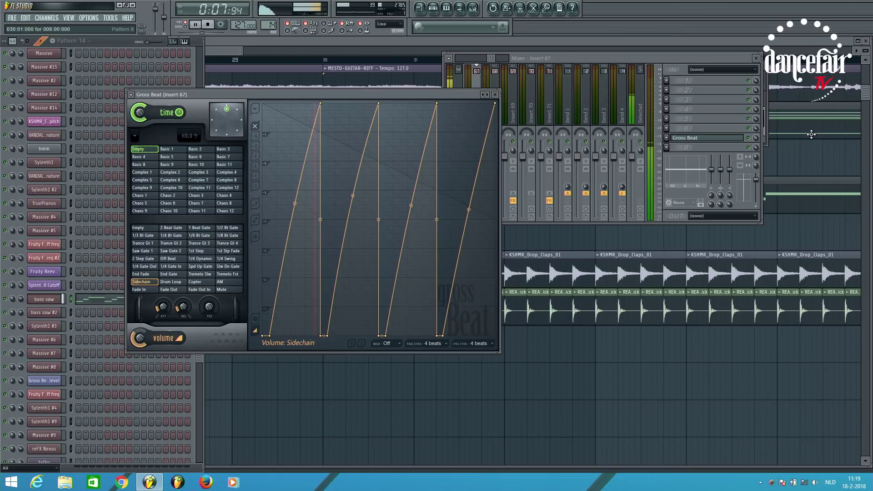
click(753, 145)
key(space)
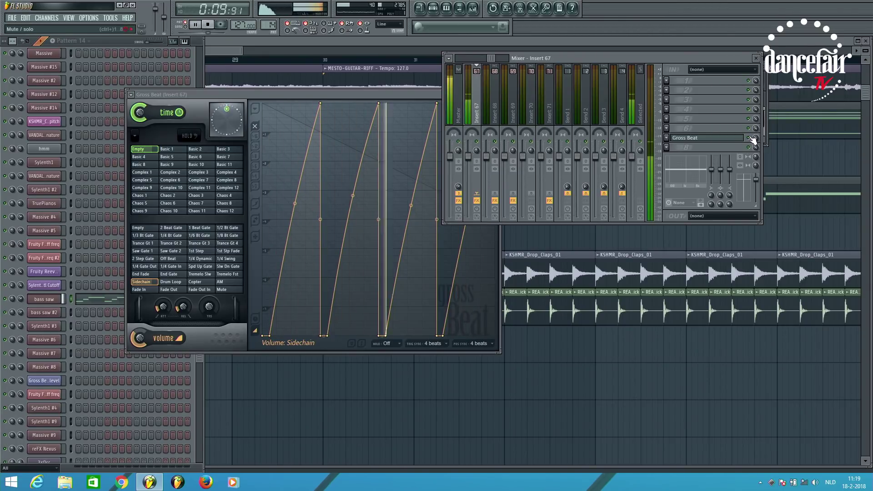
click(405, 95)
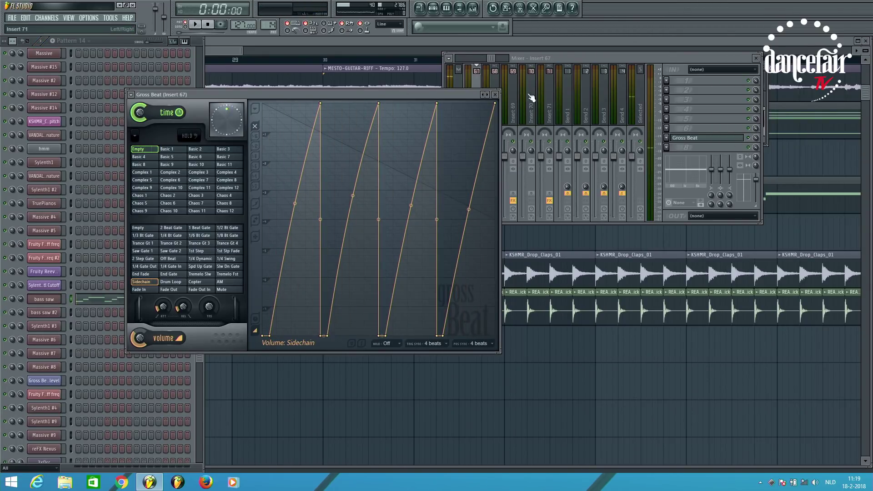
- Close the Gross Beat window and play the kick on Track 10 in solo from bar 30
click(496, 94)
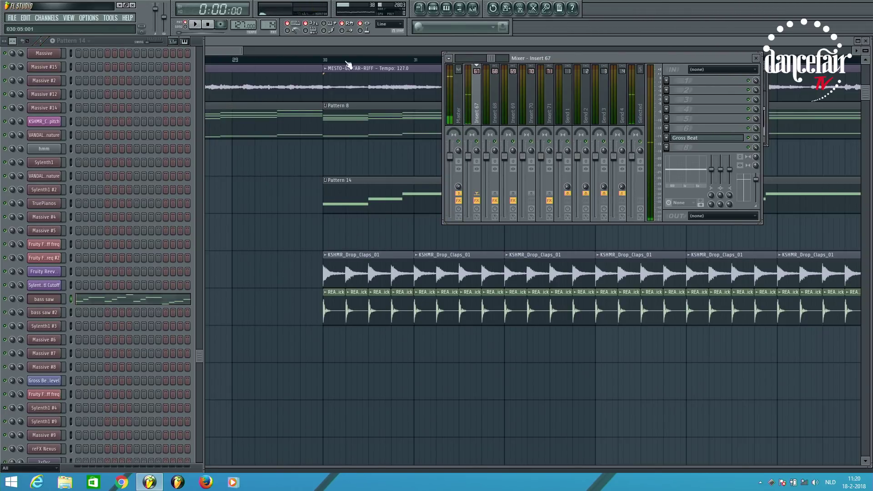
click(326, 62)
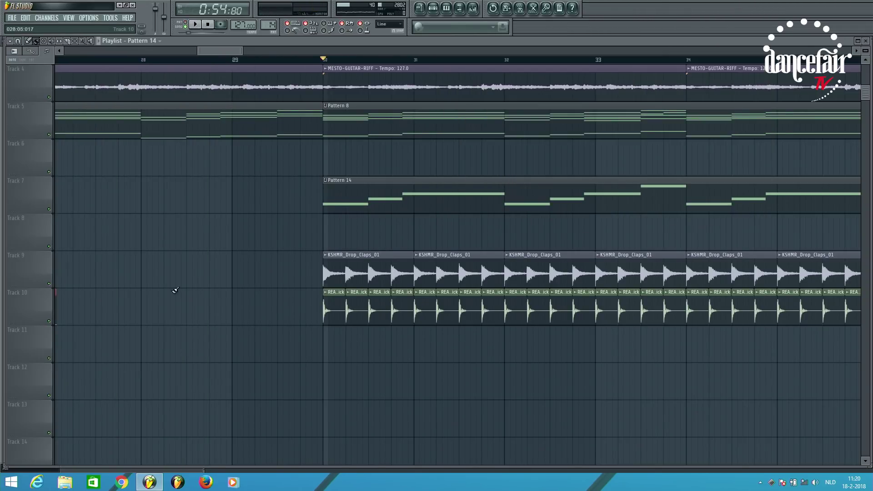
right_click(49, 320)
key(space)
key(space)
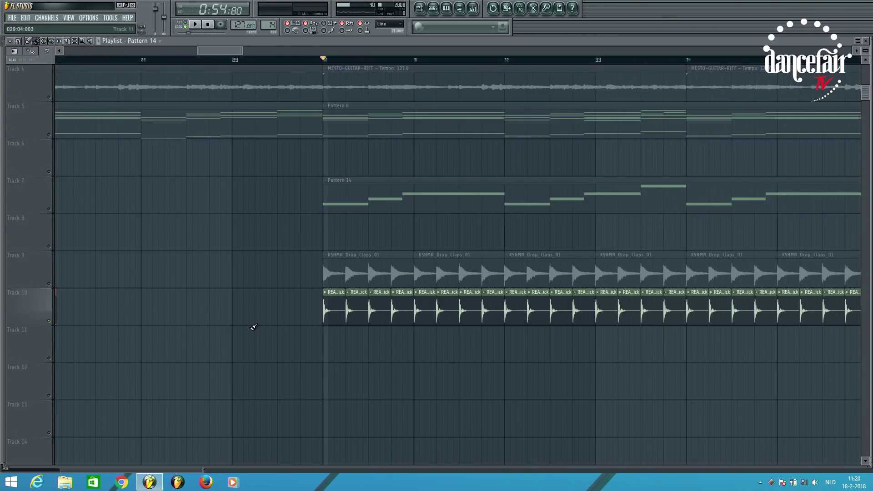
- Restore all tracks and play the full break from bar 30 while viewing its arrangement and automation
right_click(49, 321)
key(space)
scroll(302, 244, down, 2)
scroll(300, 240, down, 5)
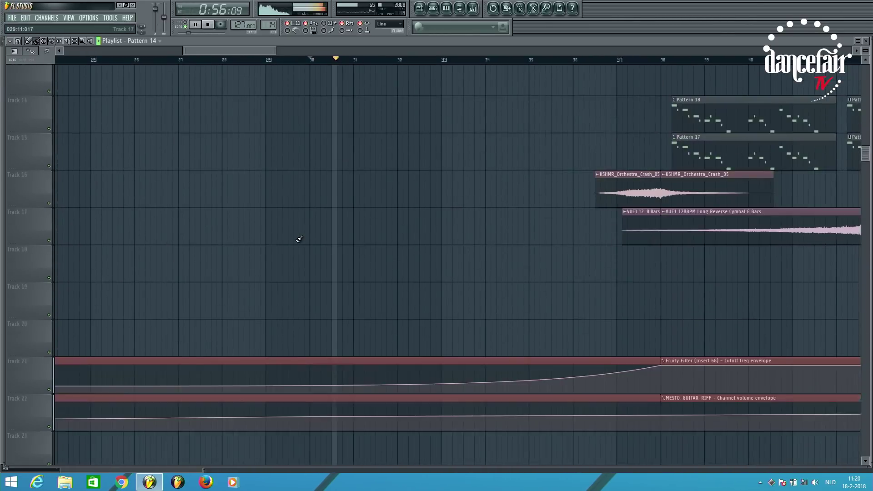
scroll(299, 241, up, 7)
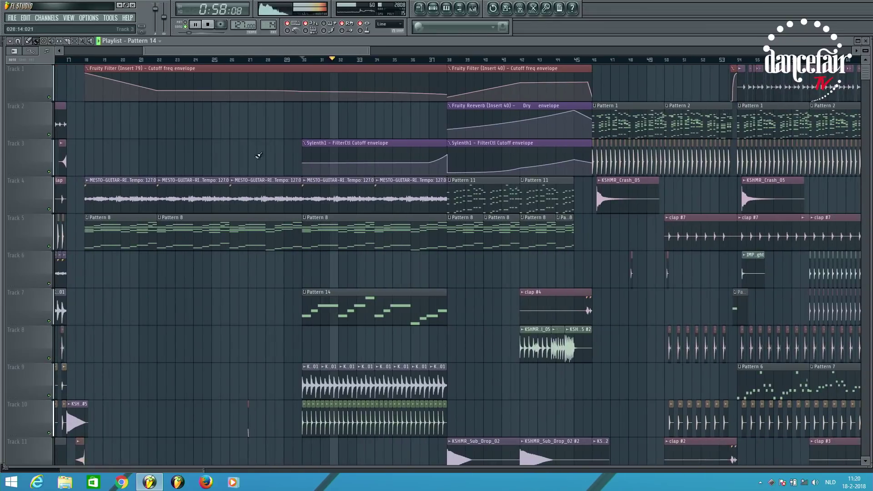
scroll(258, 156, down, 4)
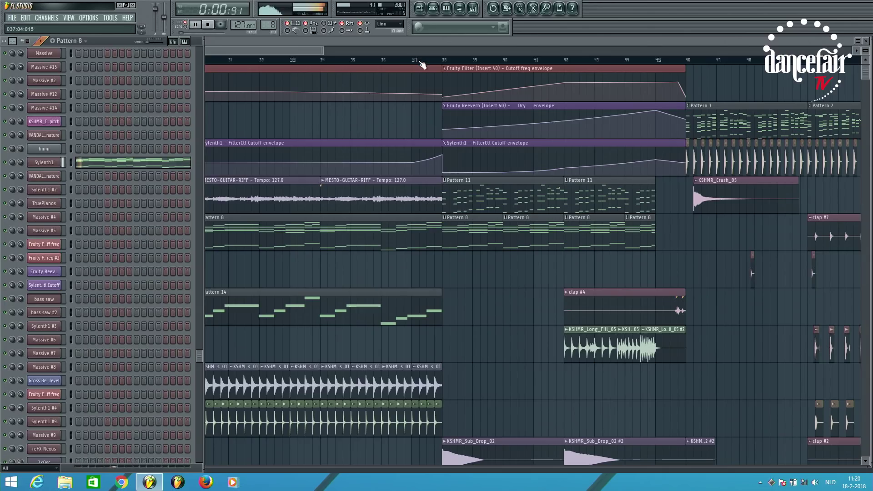
- Play the transition into the build-up from just before bar 37 and view its crash, reverse cymbal and sub drop clips
click(399, 62)
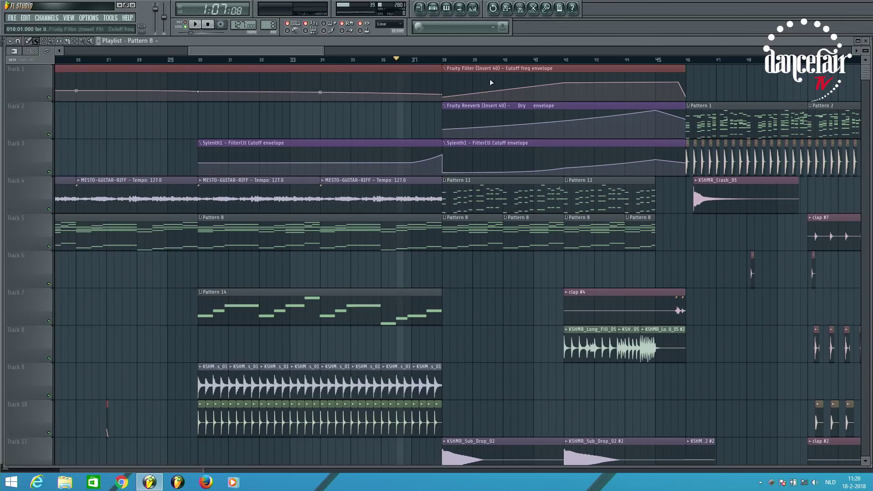
key(space)
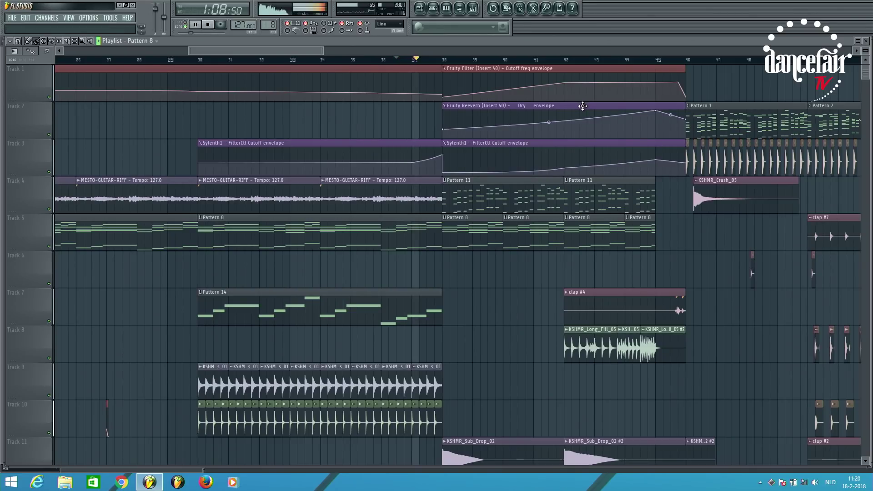
key(space)
scroll(642, 127, down, 7)
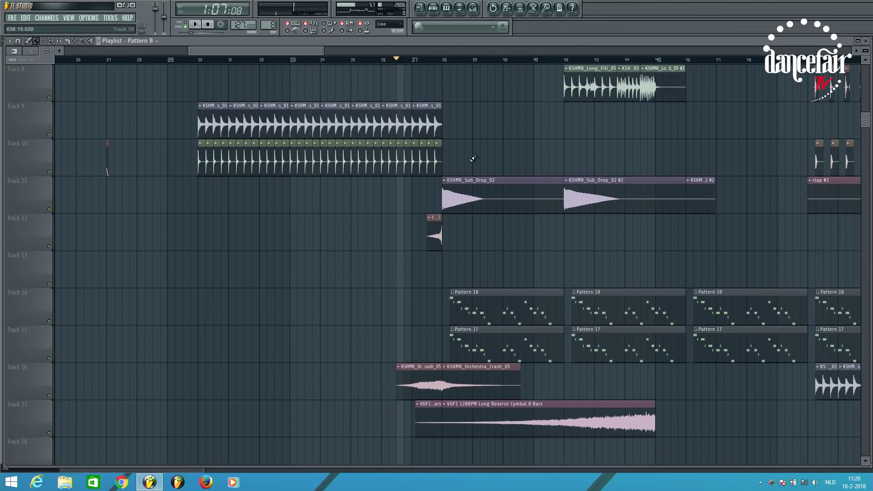
key(space)
scroll(448, 63, down, 3)
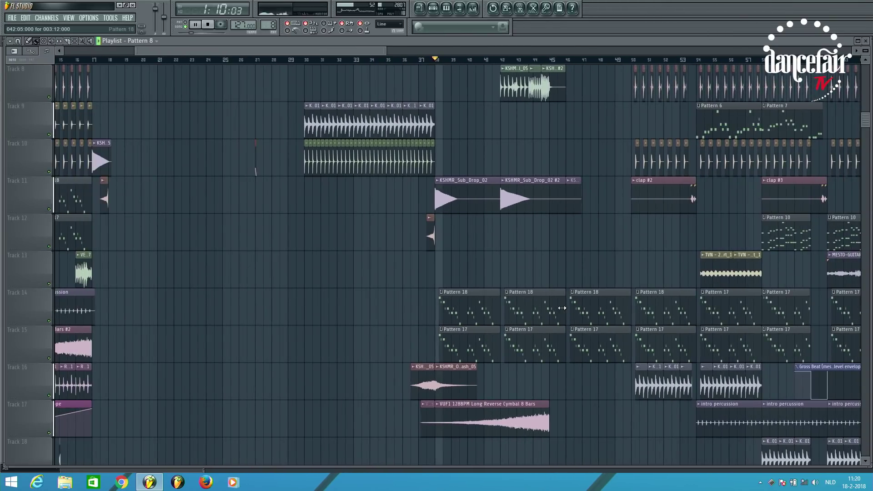
- Play the build-up from bar 38 and examine its melody, drum fill, sub drop and pattern clips across the playlist
scroll(557, 312, up, 5)
scroll(557, 312, up, 2)
key(space)
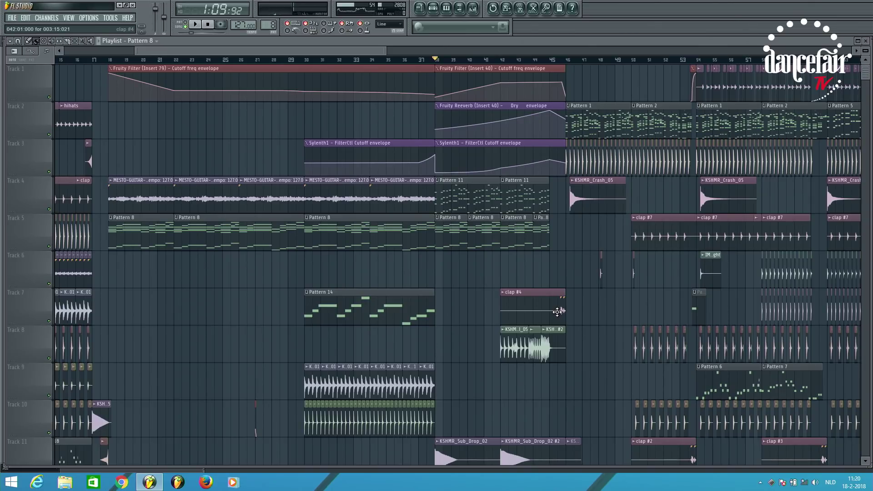
key(space)
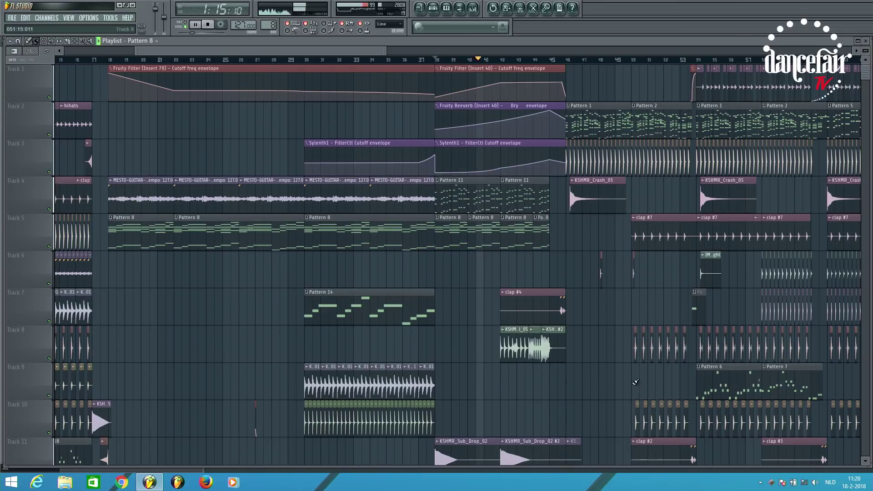
scroll(406, 323, up, 5)
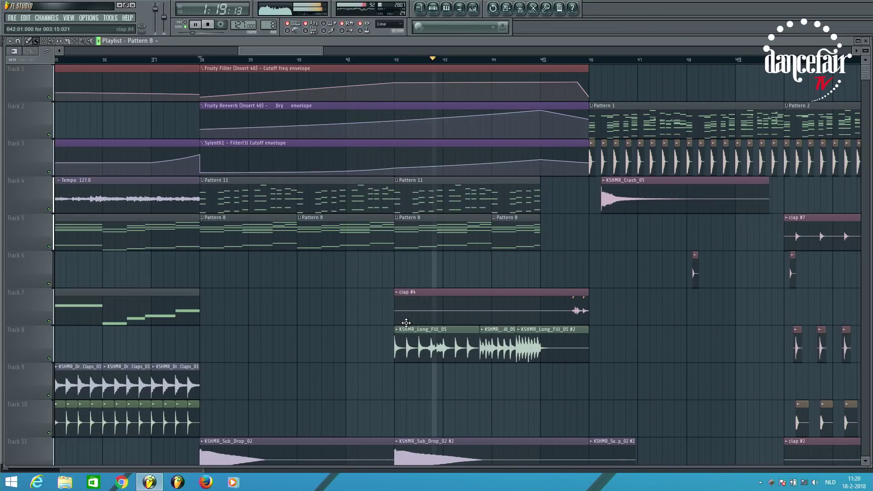
scroll(407, 322, down, 2)
scroll(406, 323, down, 1)
scroll(409, 322, down, 4)
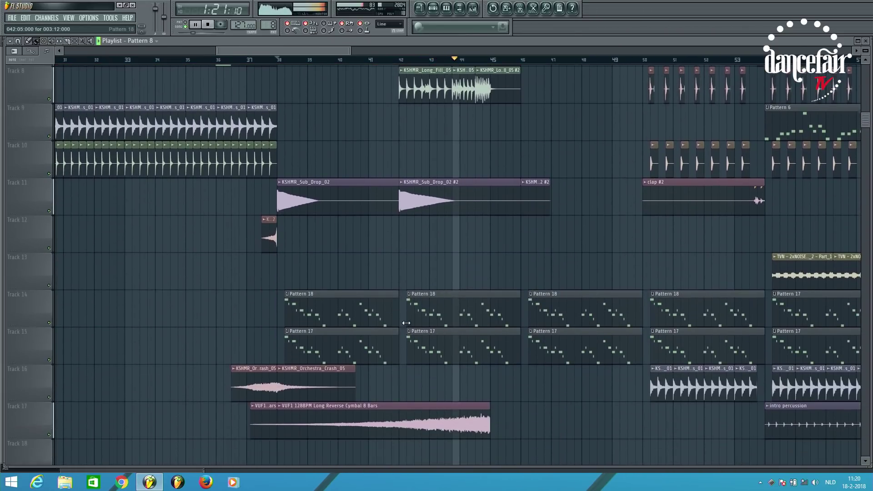
scroll(409, 322, down, 1)
scroll(407, 323, up, 5)
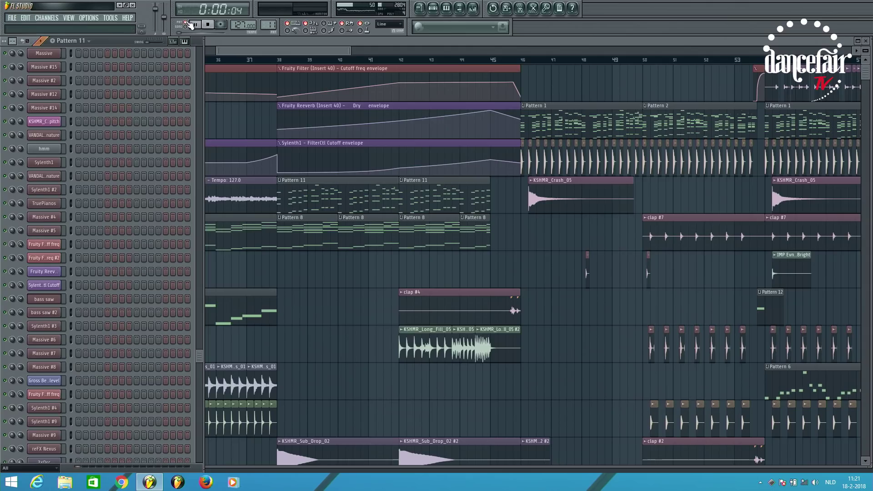
- Play Pattern 11 on its own in pattern mode and locate its mesto sound #3 channel in the step sequencer
click(478, 63)
click(438, 10)
click(197, 25)
drag(201, 358, 190, 229)
scroll(189, 230, up, 8)
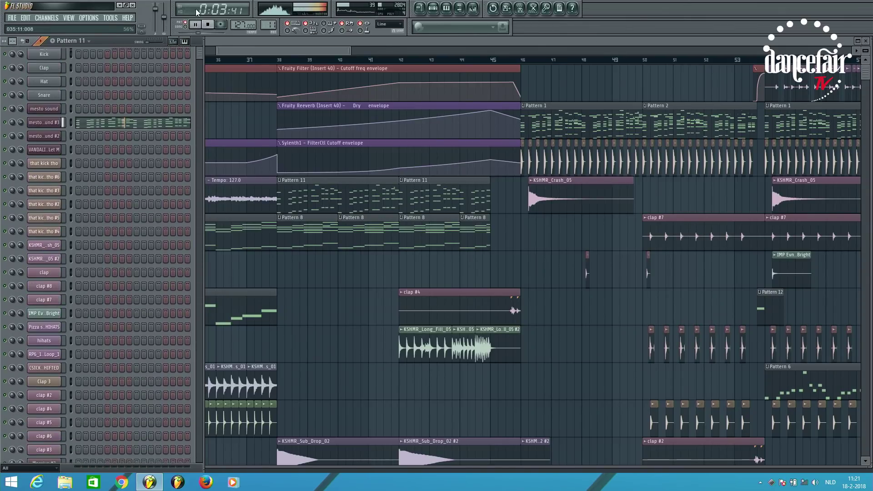
key(space)
- View the Harmor synth settings and the piano roll notes of the mesto sound #3 channel, and close both
click(37, 129)
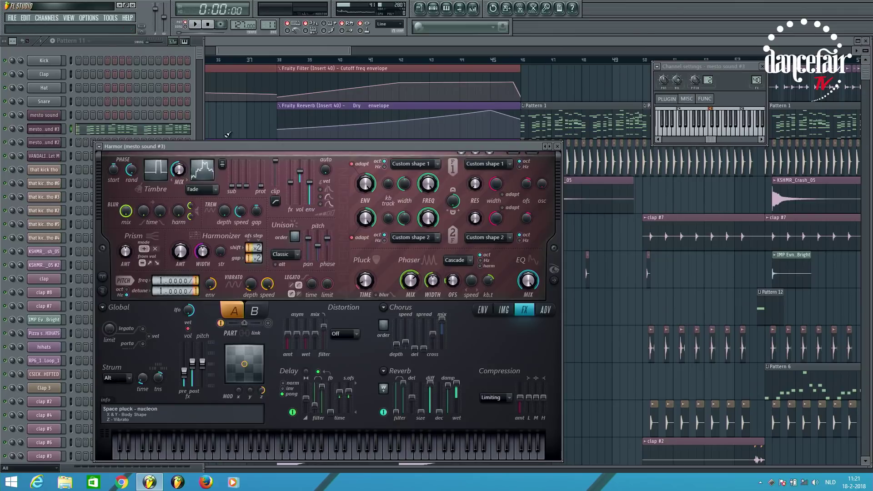
drag(152, 147, 195, 89)
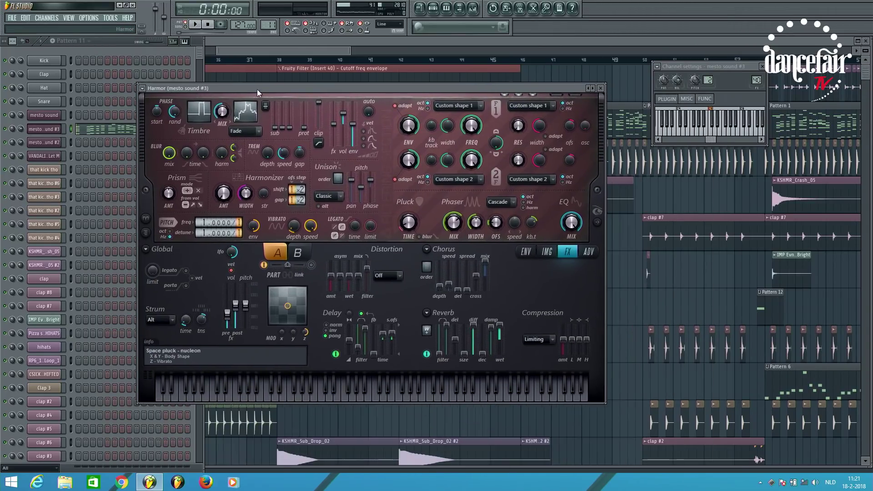
click(601, 89)
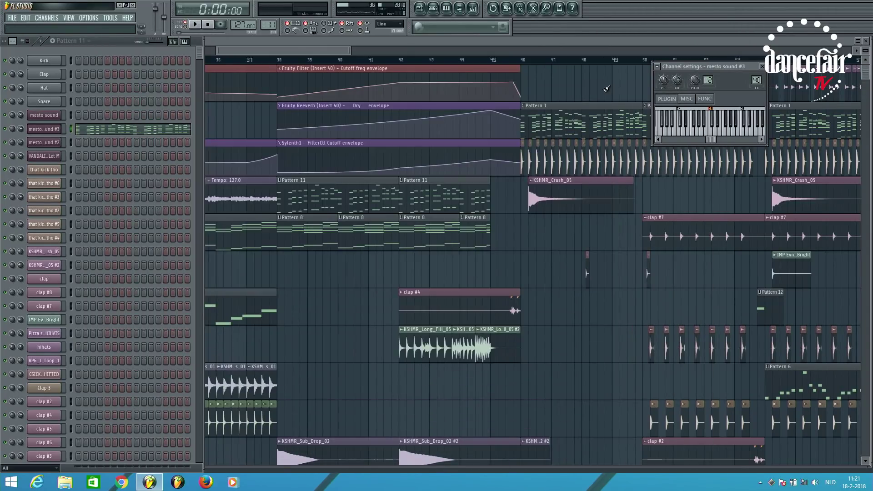
click(95, 130)
scroll(74, 185, down, 6)
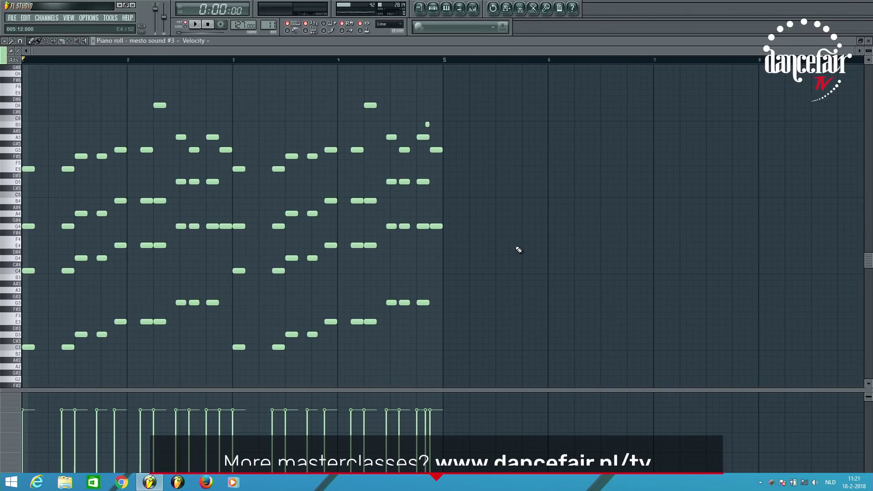
click(449, 9)
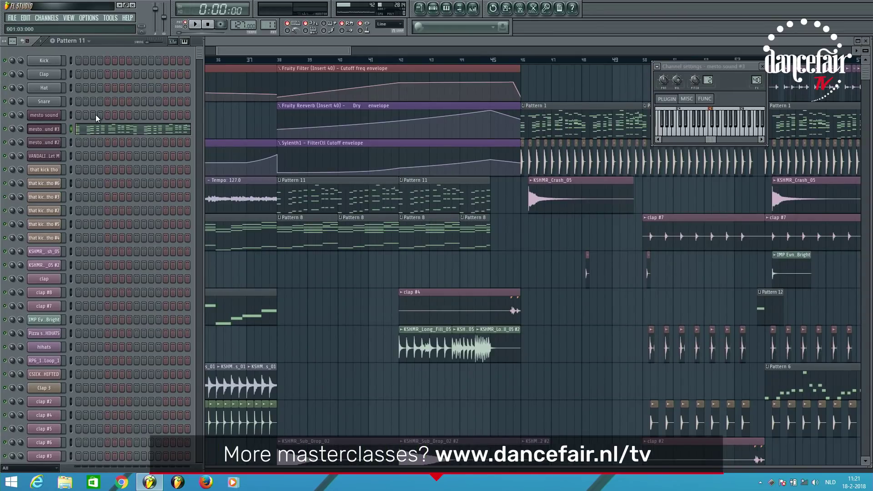
- Create a new empty pattern and add a Harmor channel
click(52, 41)
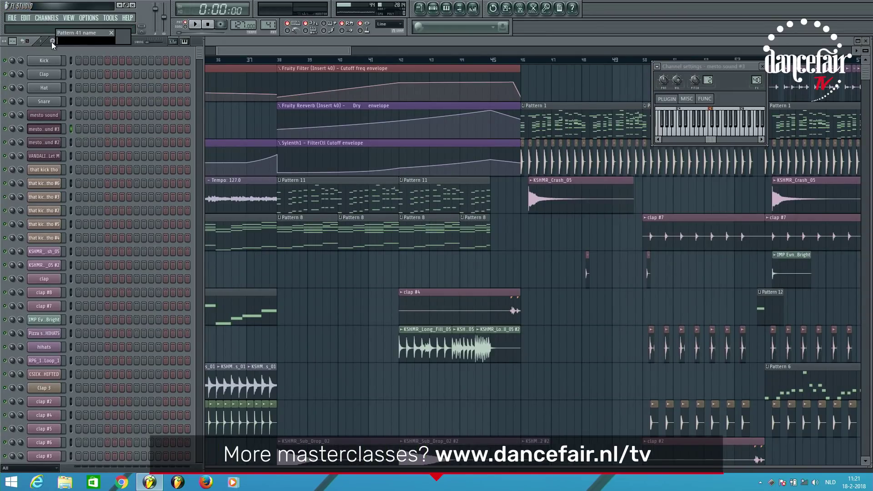
click(39, 17)
mouse_move(50, 26)
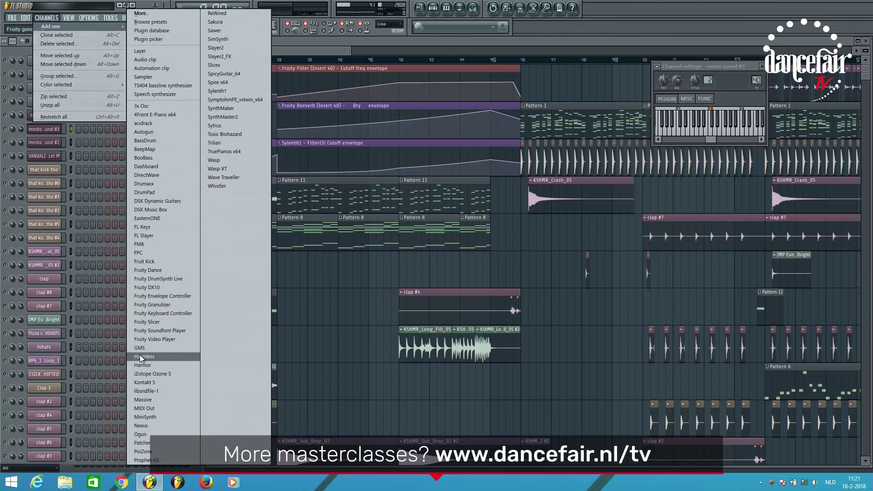
click(155, 365)
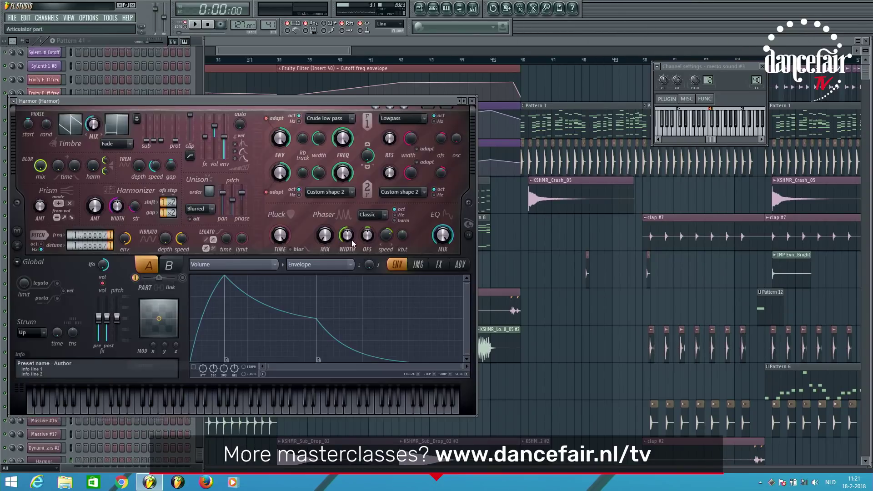
- Load the mesto sound preset into the new Harmor channel and close the synth window
click(16, 99)
mouse_move(33, 123)
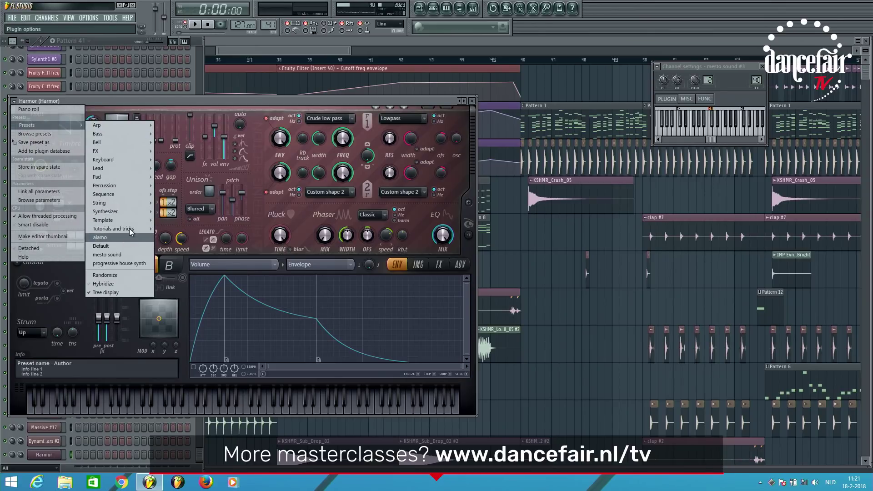
mouse_move(134, 185)
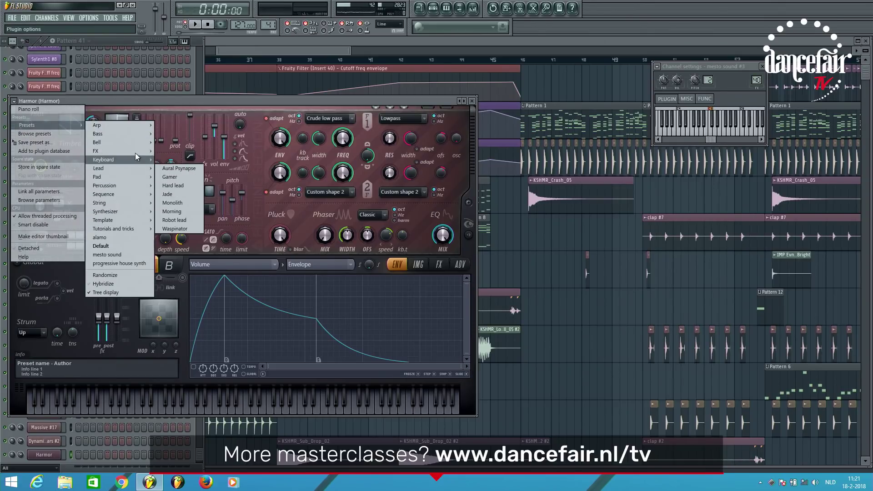
mouse_move(138, 133)
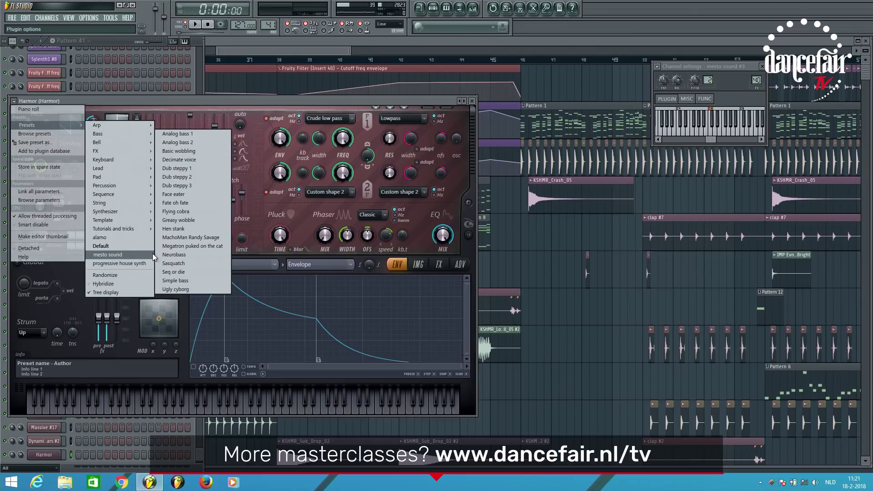
click(138, 254)
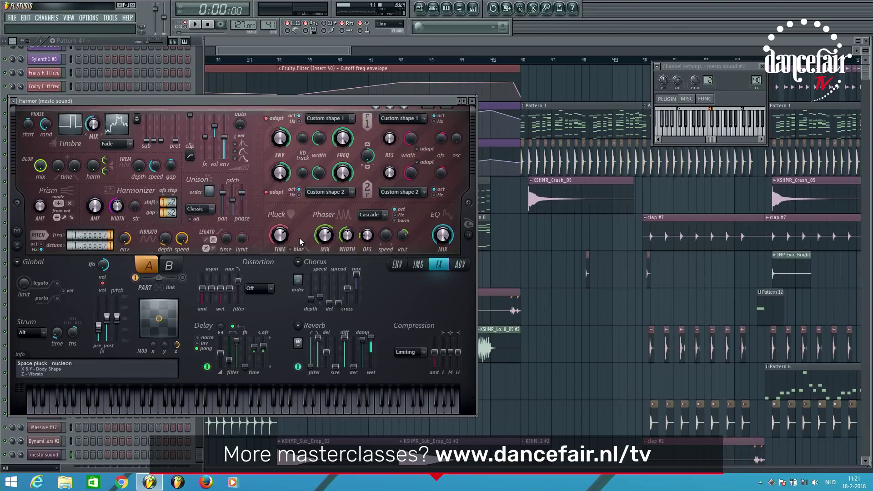
click(474, 102)
- Play the build-up from bar 38 and bring the Pattern 17 and Pattern 18 clips into view
click(272, 58)
key(space)
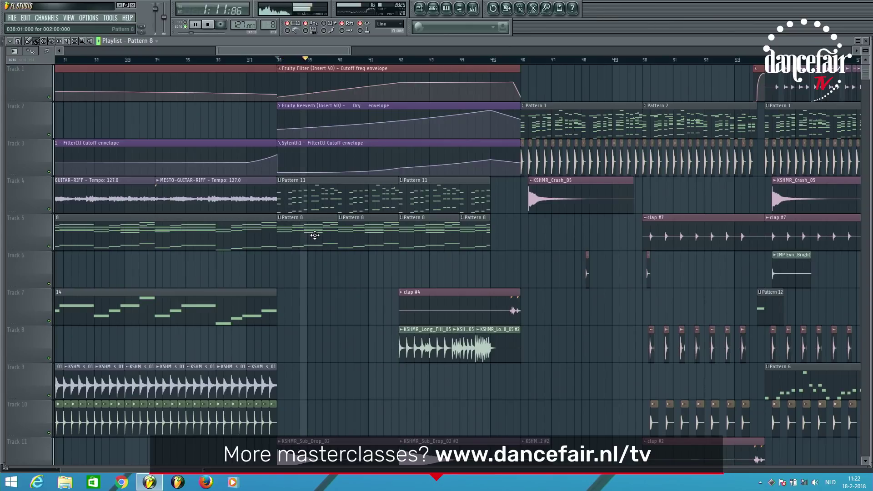
scroll(520, 166, down, 6)
key(space)
- Play Pattern 18 on its own in pattern mode and view the Massive synth patches used in Patterns 18 and 17
key(F6)
click(188, 25)
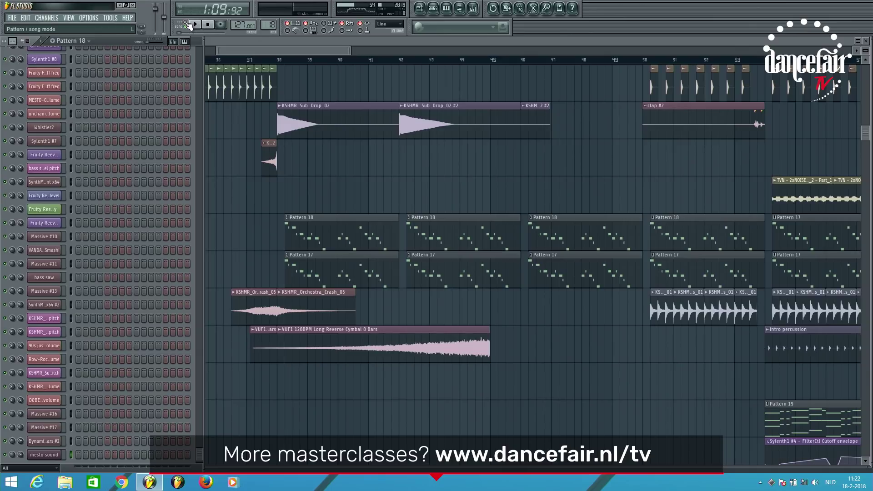
drag(200, 455, 200, 370)
key(space)
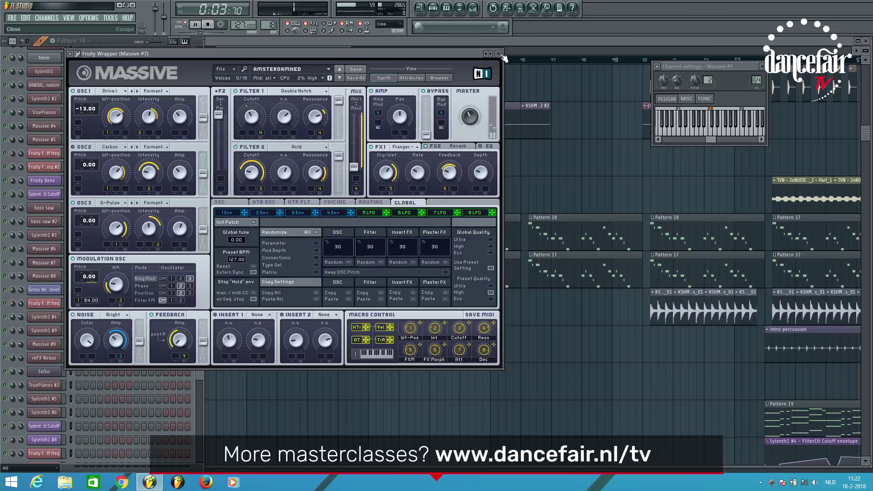
click(499, 53)
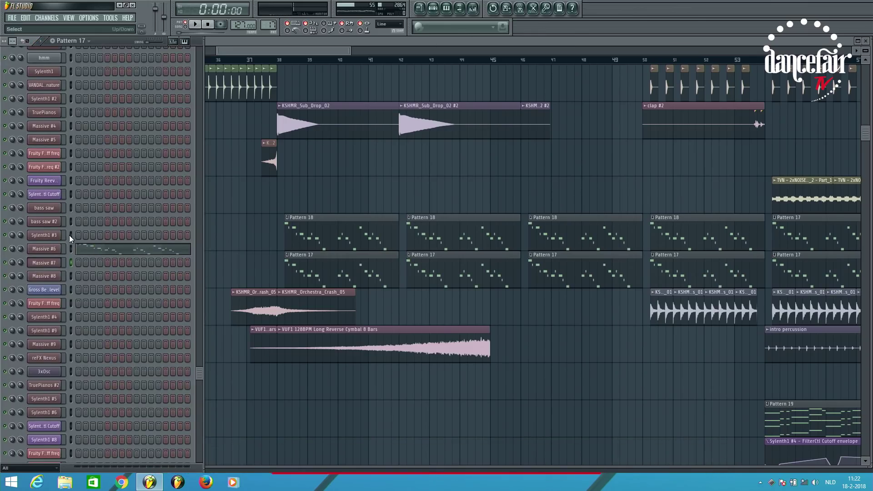
click(44, 249)
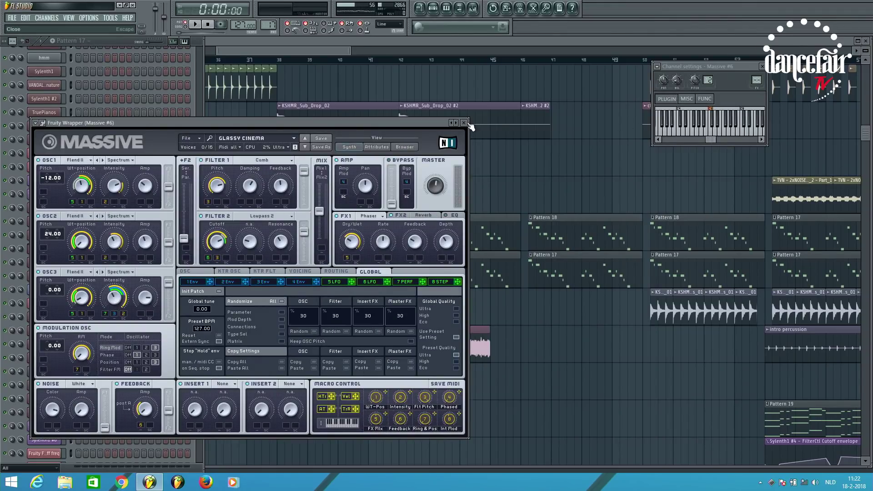
click(464, 123)
- Close the Massive window, solo Track 17 and play its VUF1 128BPM Long Reverse Cymbal 8 Bars clip from bar 38
click(454, 238)
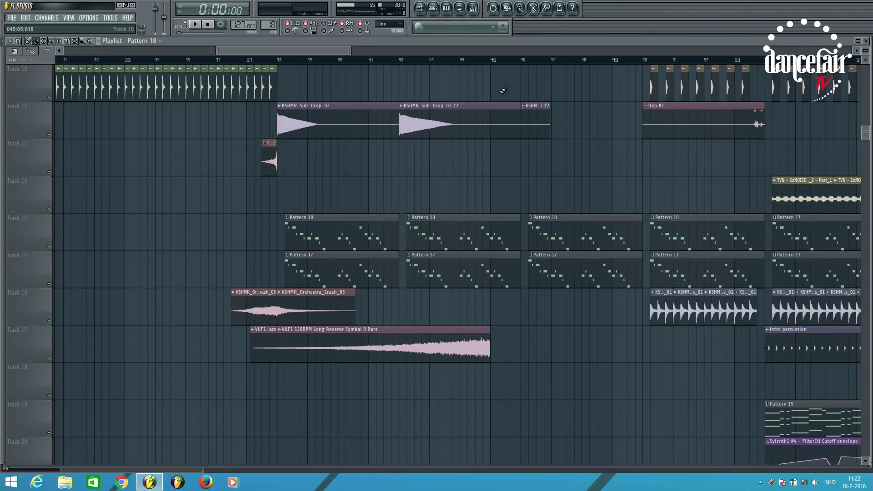
click(452, 60)
scroll(483, 214, down, 5)
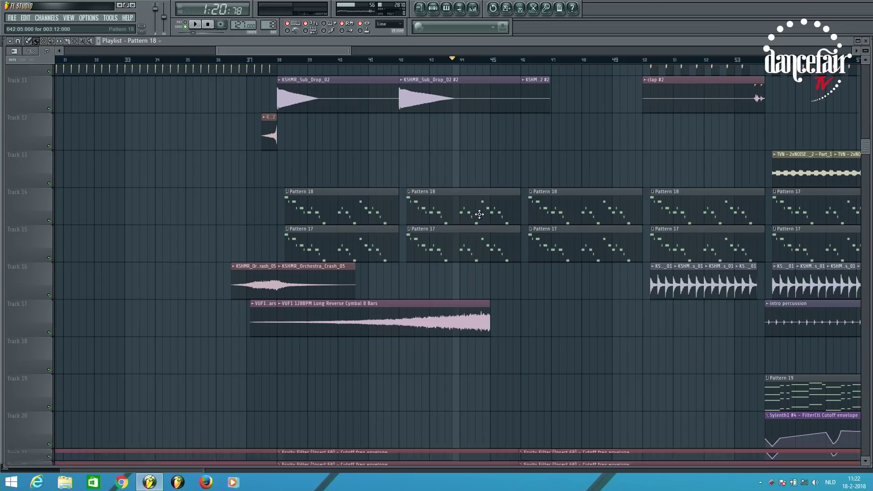
scroll(483, 214, up, 2)
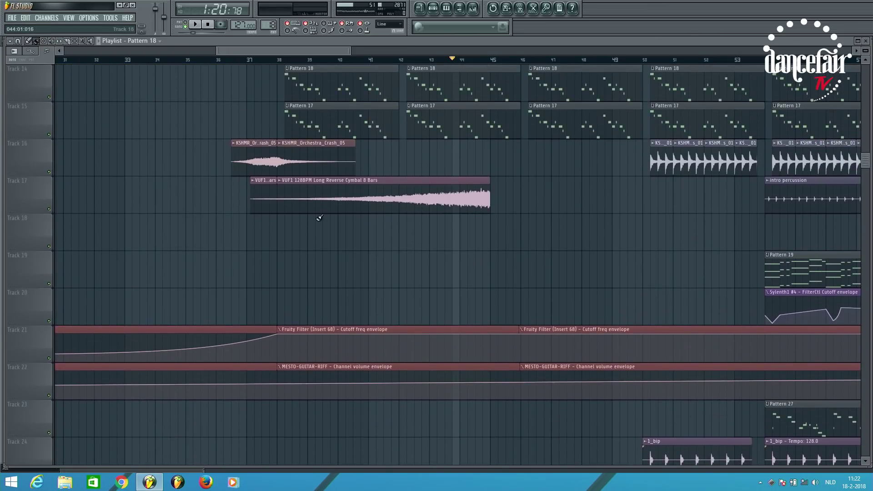
right_click(50, 210)
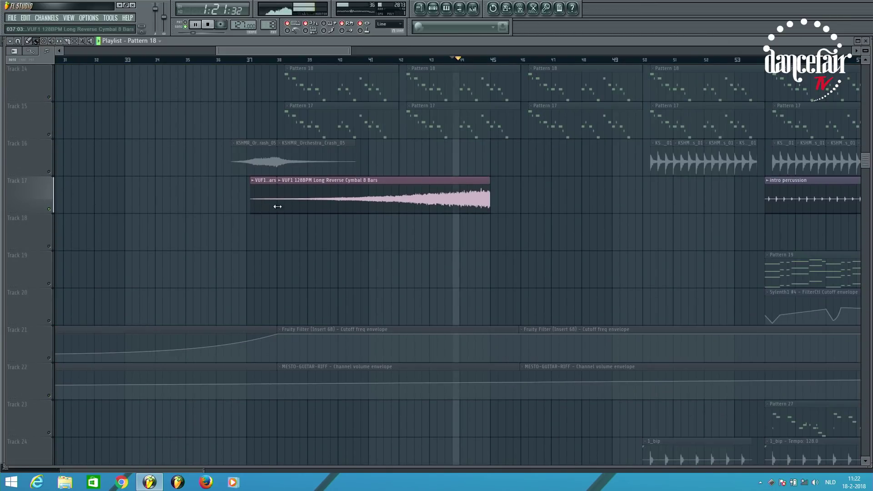
click(374, 205)
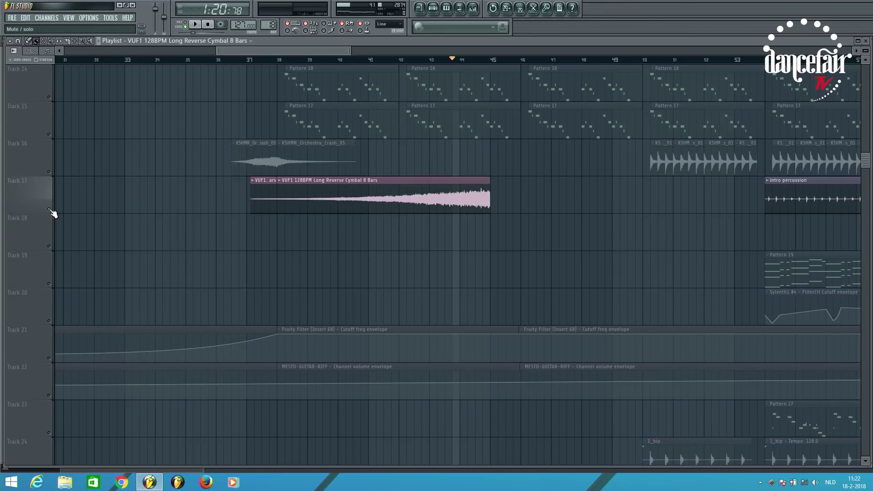
click(278, 60)
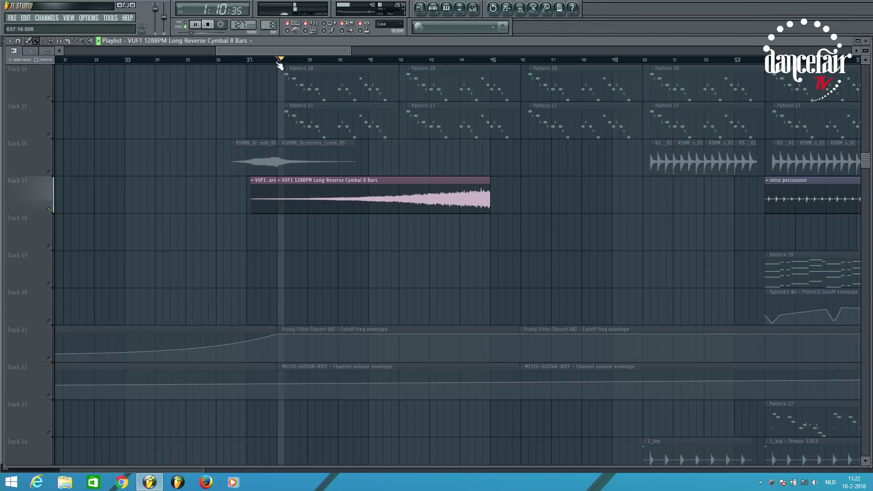
- Open the reverse cymbal's channel settings and view the Gross Beat effect on its mixer track, Insert 53
double_click(360, 195)
key(F9)
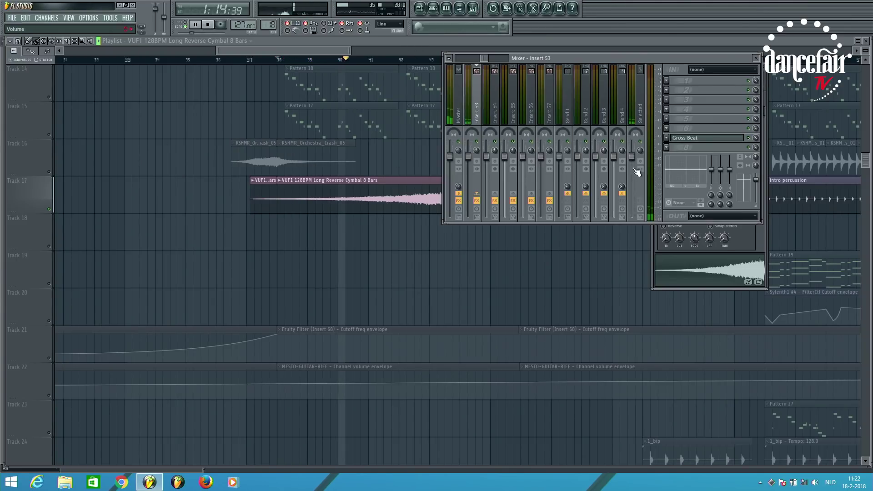
click(710, 138)
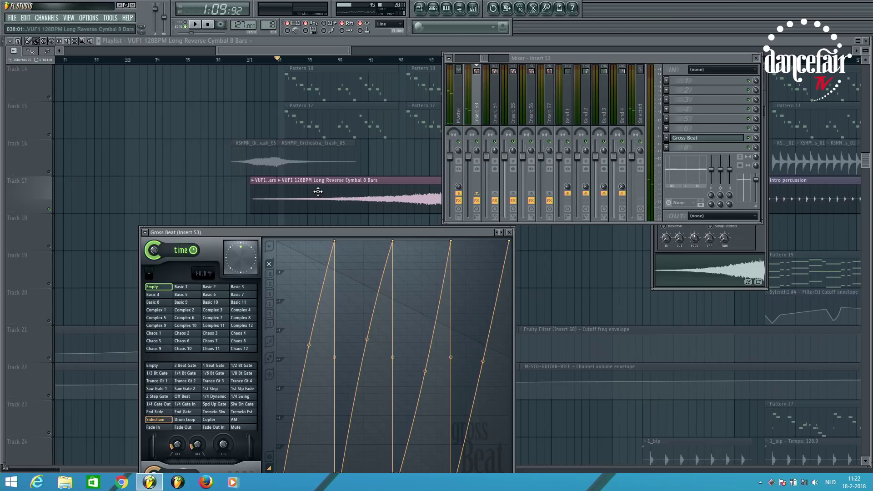
click(318, 191)
key(space)
- Solo Track 16, play the KSHMR_Orchestra_Crash_05 clips from just before bar 37, and unsolo the track
click(52, 172)
key(space)
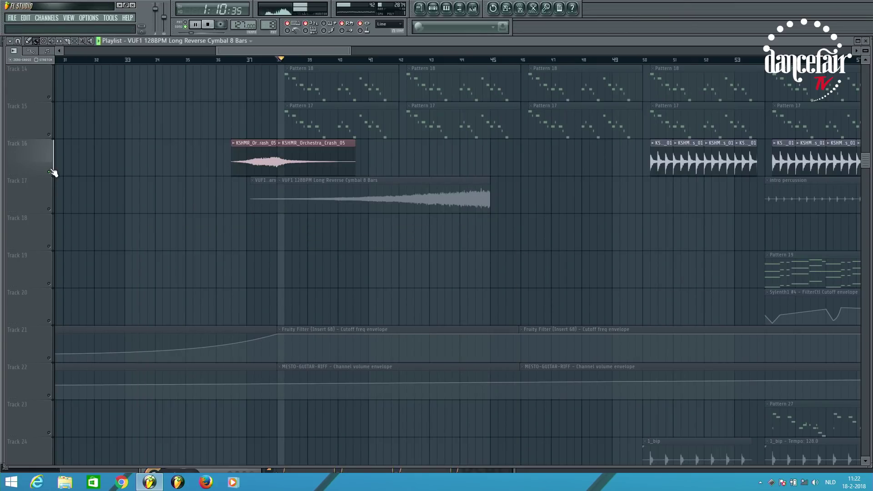
click(238, 60)
key(space)
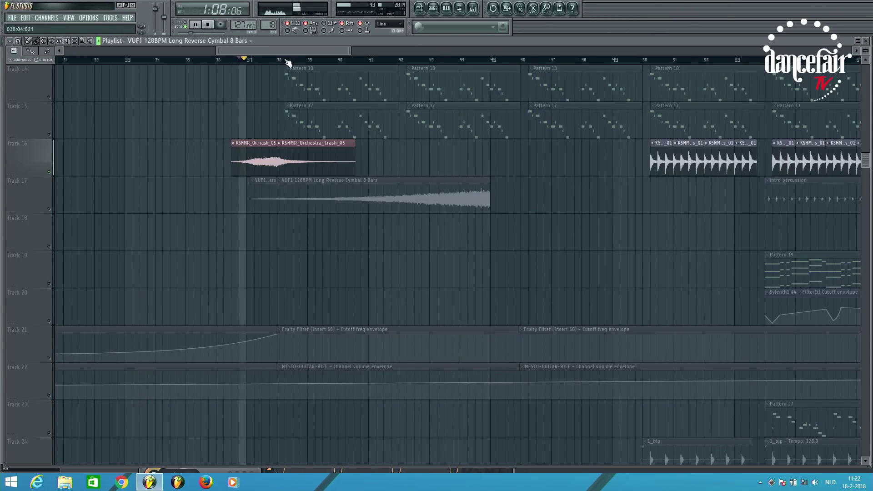
scroll(287, 194, up, 3)
scroll(214, 181, up, 2)
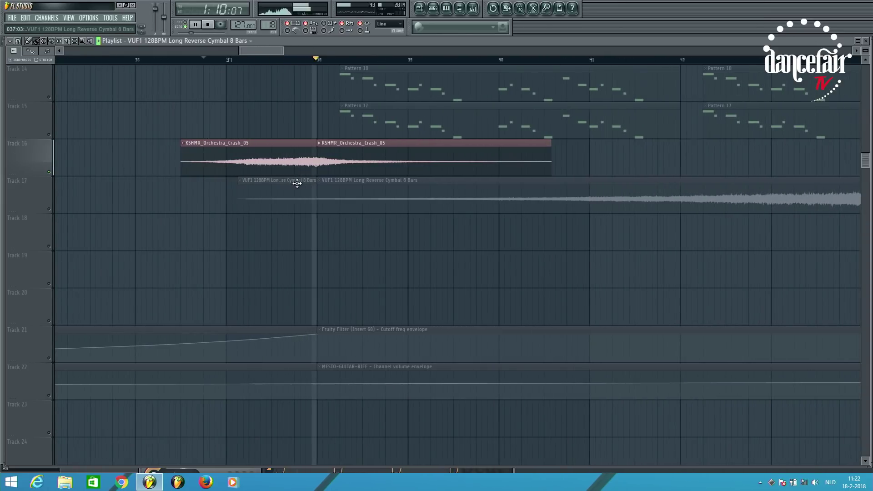
key(space)
click(51, 173)
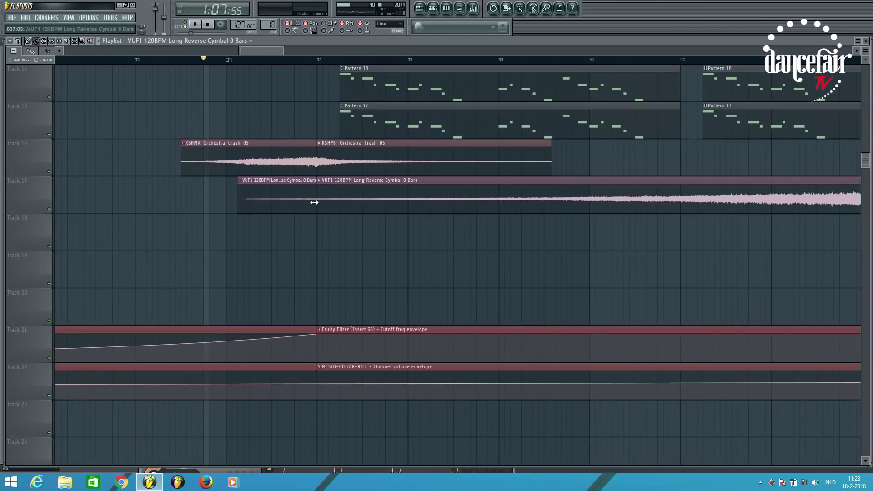
- Solo Track 8 and play the KSHMR_Long_Fill_05 clips that start at bar 42
scroll(314, 202, down, 5)
scroll(594, 219, up, 4)
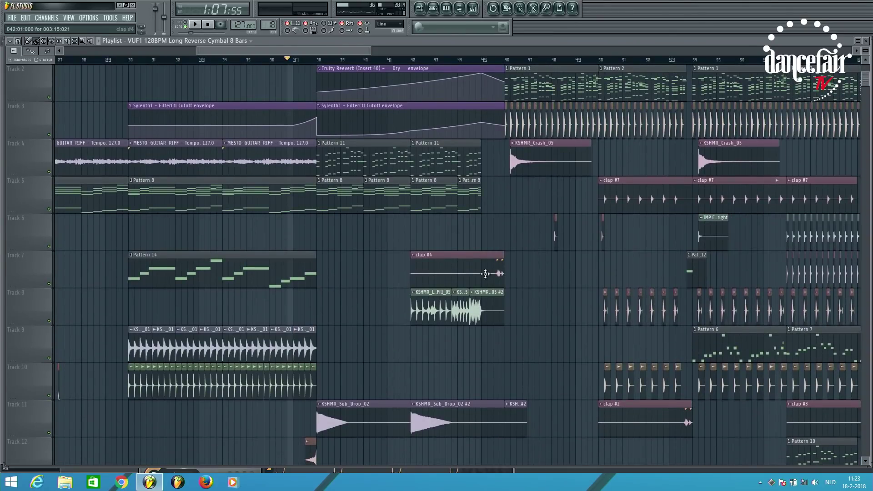
scroll(486, 273, up, 3)
click(330, 63)
scroll(403, 325, up, 3)
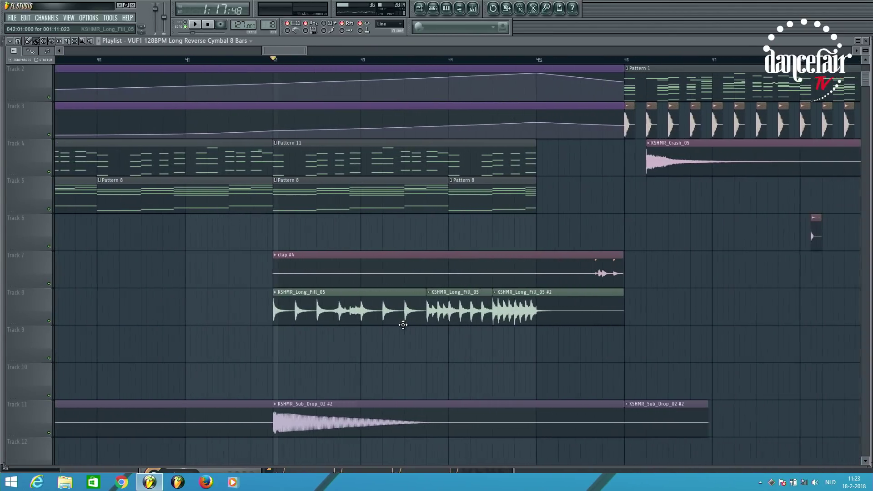
right_click(49, 322)
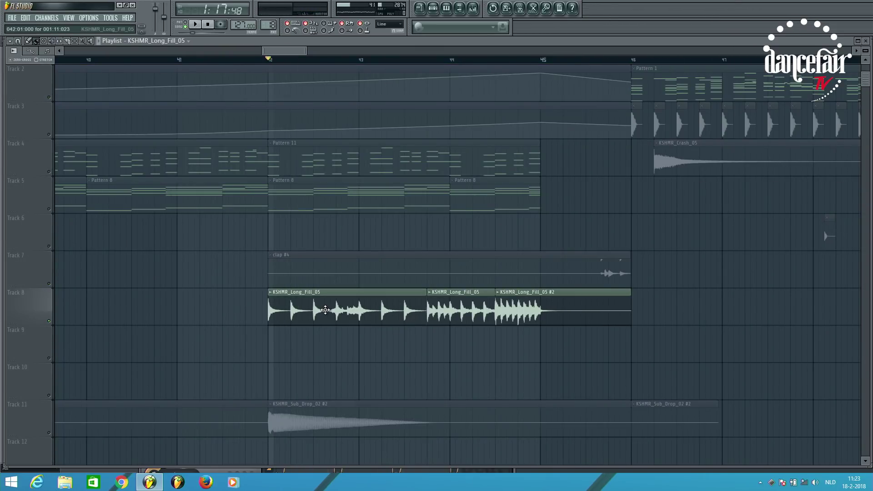
scroll(428, 255, down, 5)
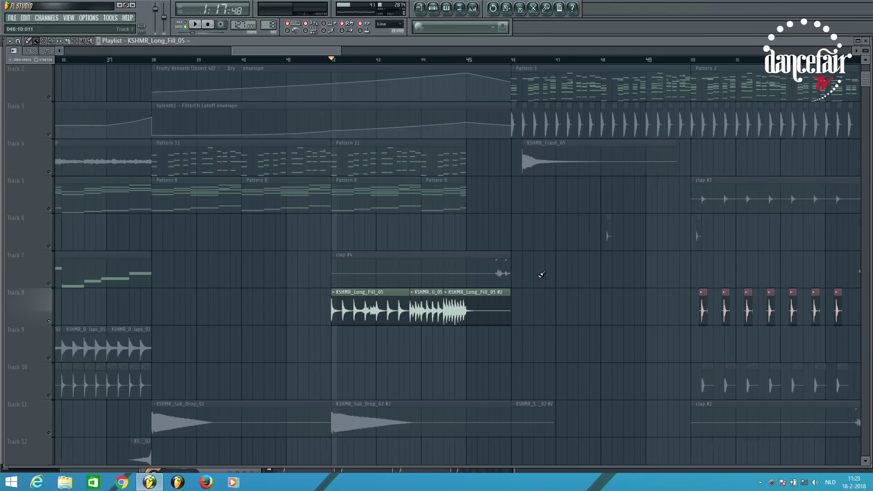
key(space)
key(space)
click(485, 64)
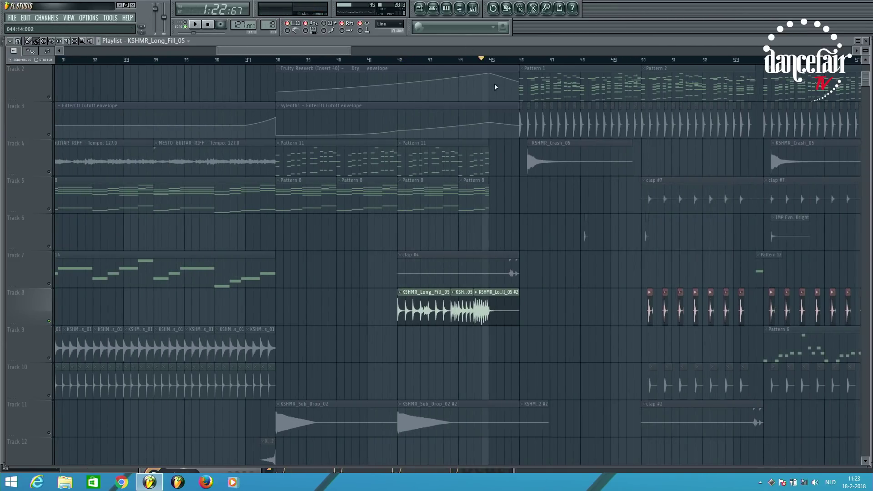
click(508, 59)
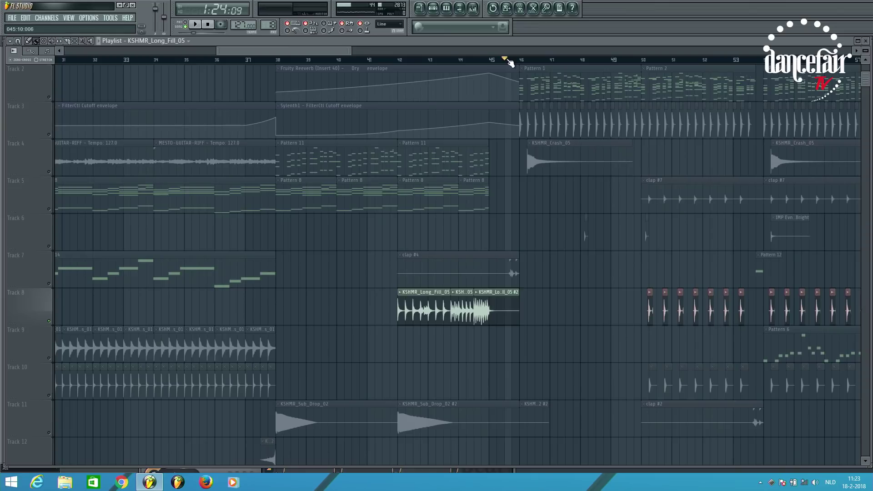
- Solo Track 7 to single out the clap #4 clip before bar 46, and restore all tracks
click(50, 286)
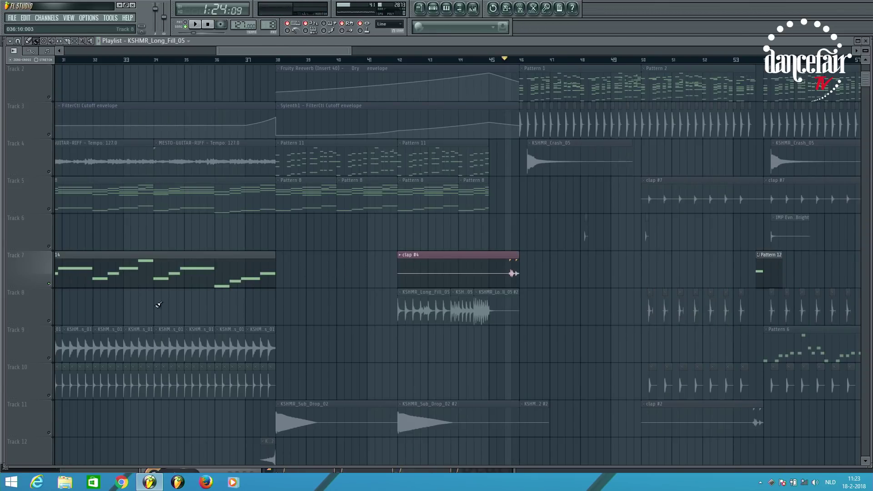
click(49, 284)
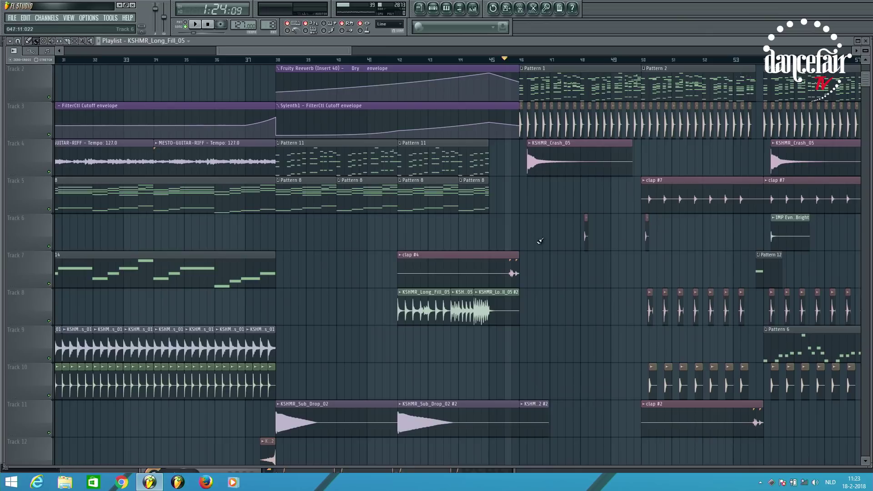
scroll(540, 241, down, 3)
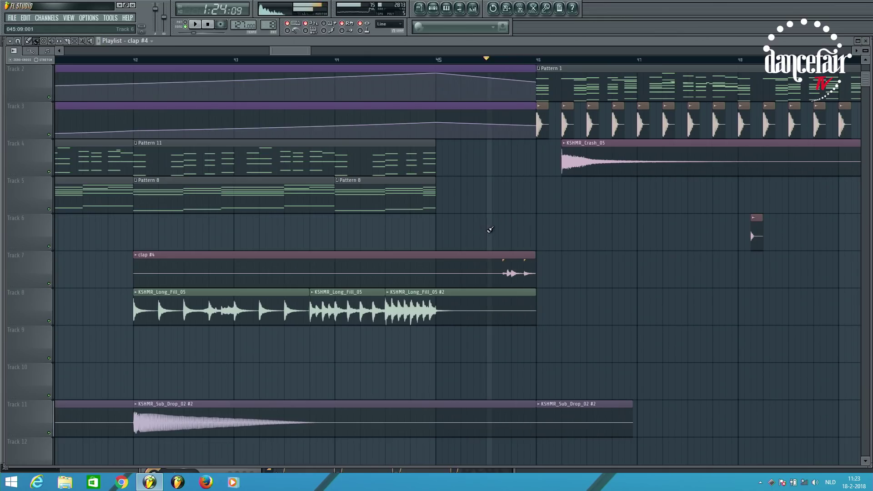
- Look over the drop arrangement from bar 46 and show the channel rack for Pattern 1
scroll(244, 248, down, 8)
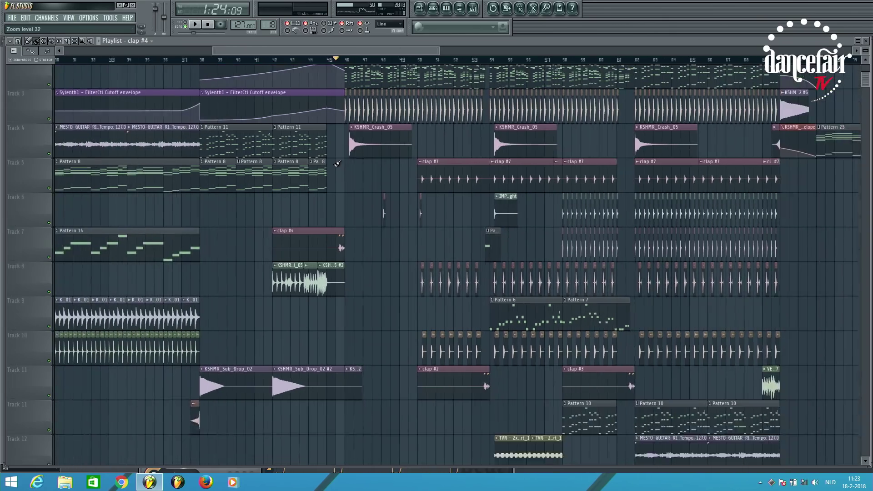
scroll(337, 163, down, 10)
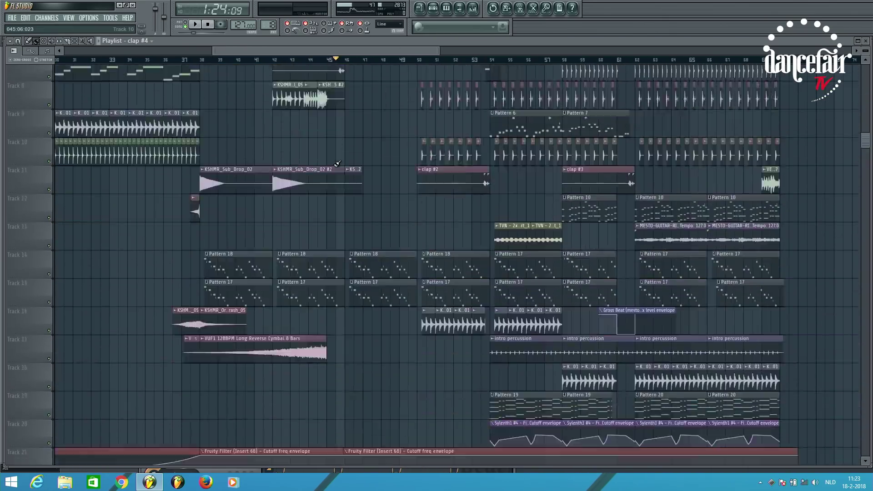
scroll(337, 163, up, 10)
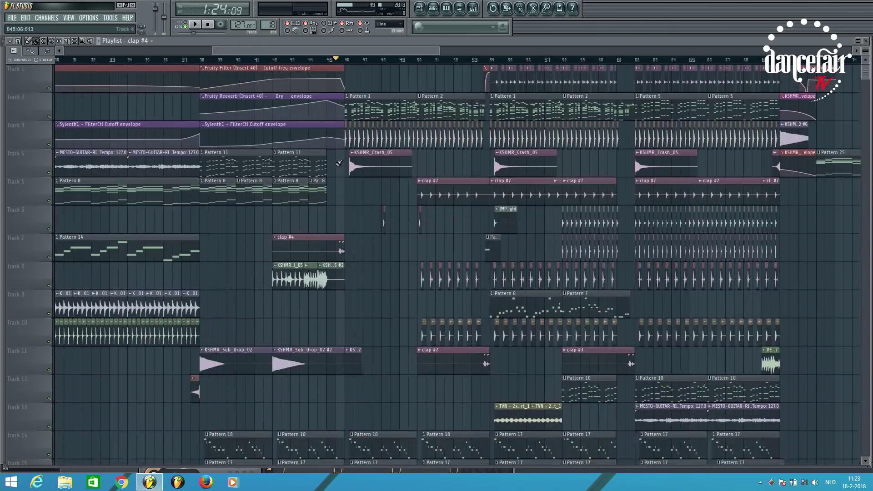
scroll(448, 171, down, 2)
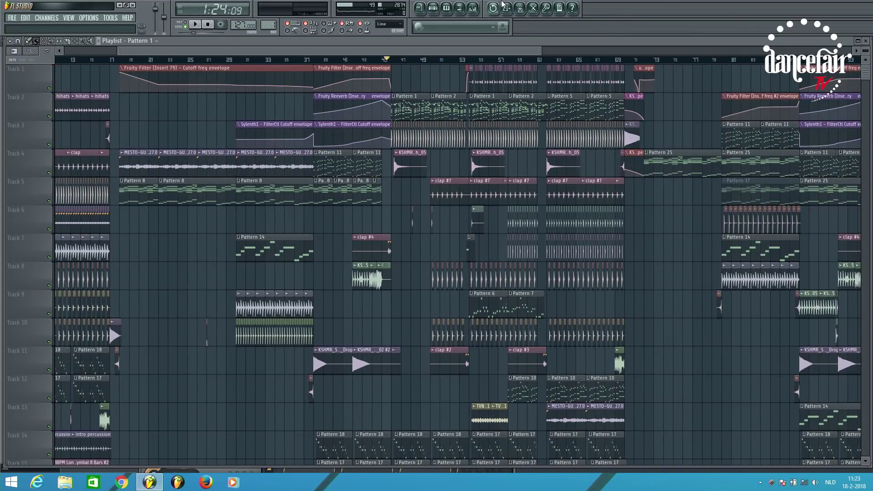
click(434, 8)
key(F6)
key(space)
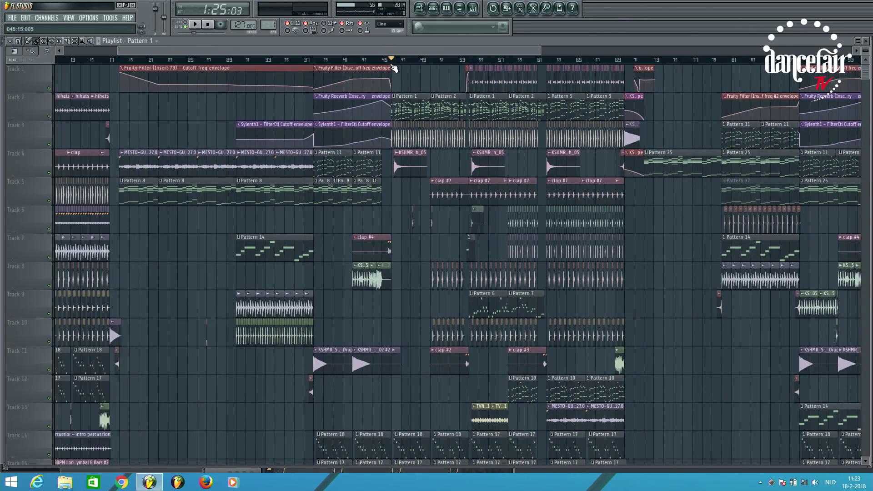
scroll(453, 136, up, 2)
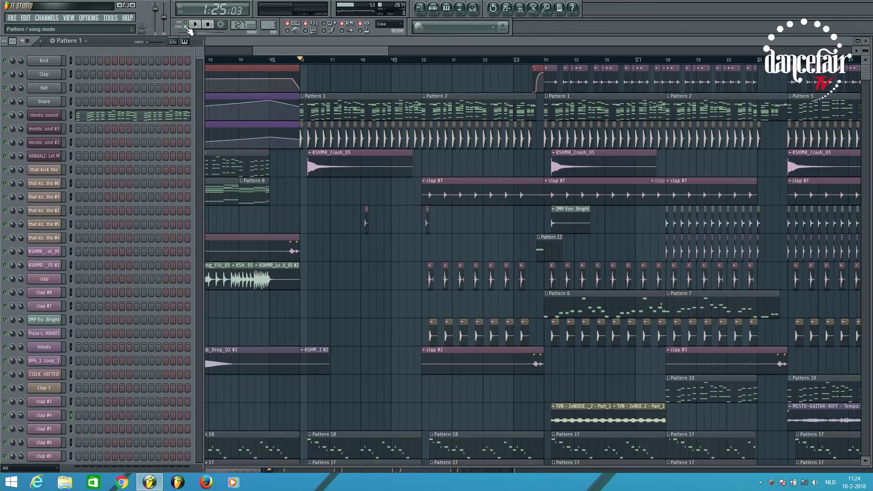
- Play Pattern 1 in pattern mode with only the mesto sound channel soloed, and view its Harmor synth
click(186, 26)
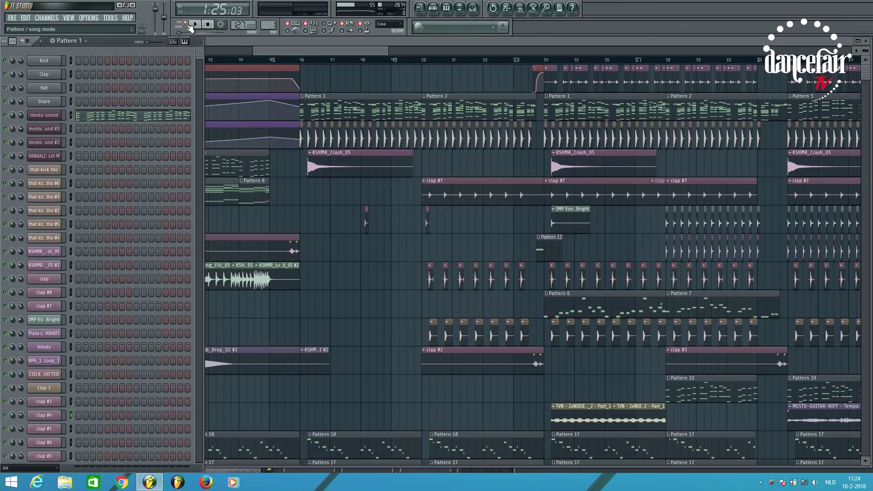
right_click(15, 117)
click(36, 127)
key(space)
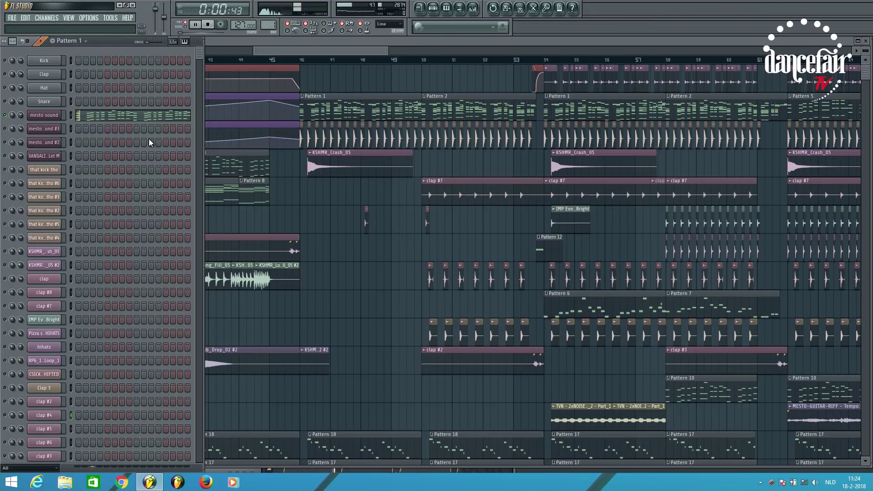
click(41, 118)
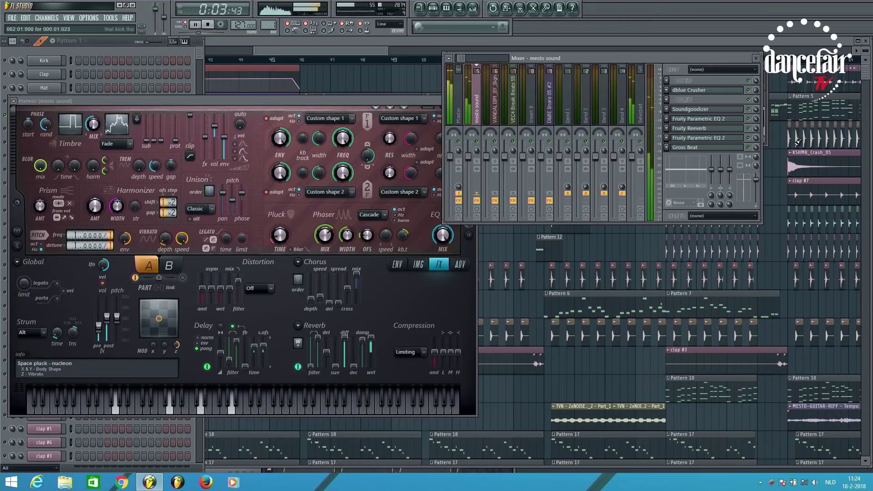
key(space)
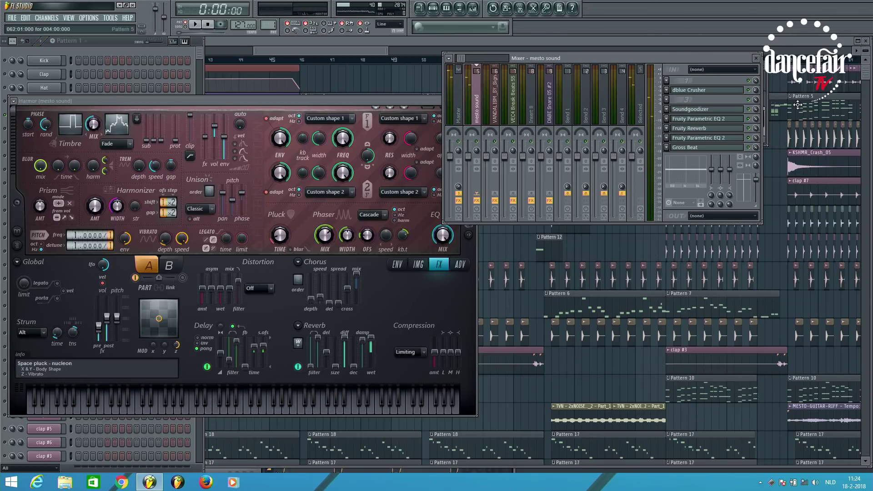
- Open the dblue Crusher effect on the mesto sound mixer track, close Harmor and play Pattern 1
click(699, 91)
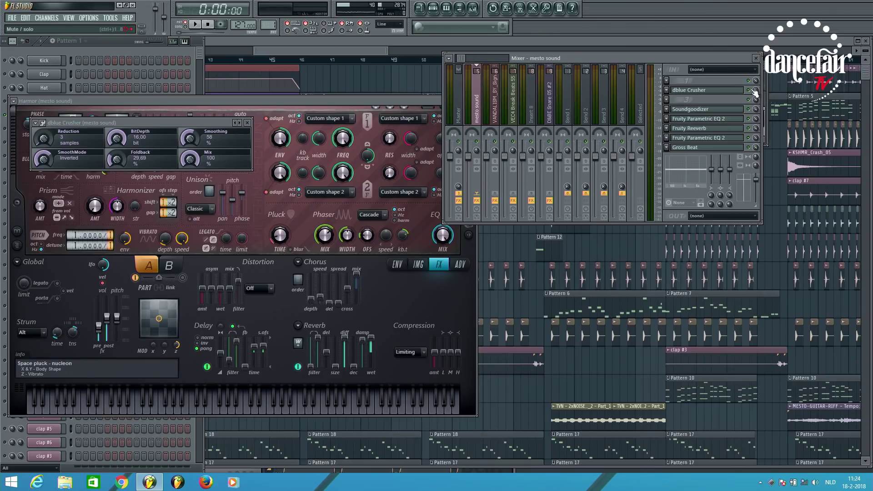
click(432, 101)
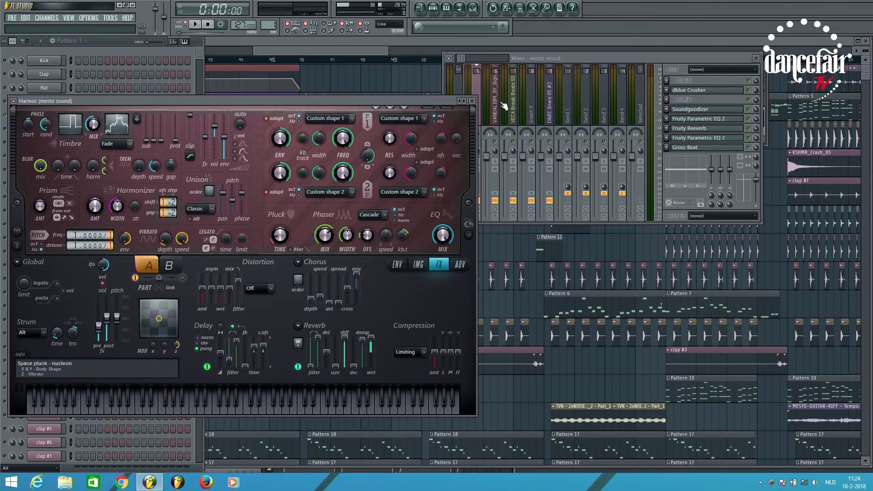
click(473, 101)
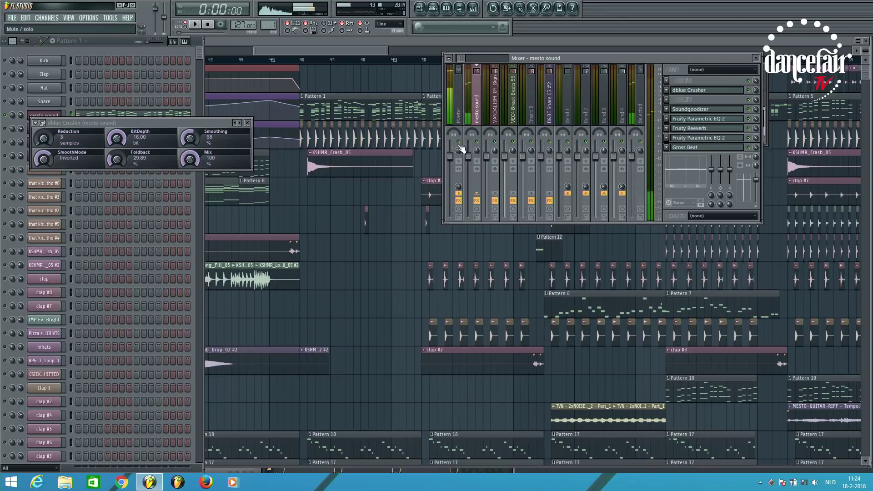
key(space)
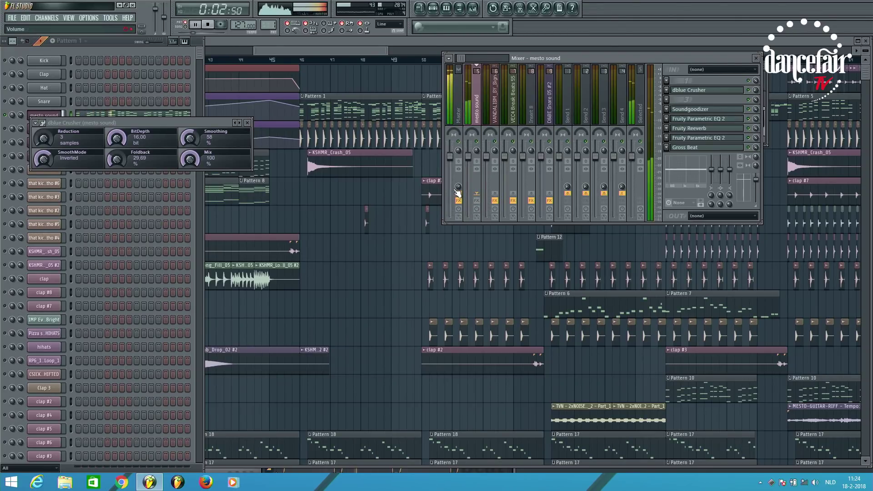
- Examine both Fruity Parametric EQ 2 curves on the mesto sound mixer track during Pattern 1 playback, and close them
key(space)
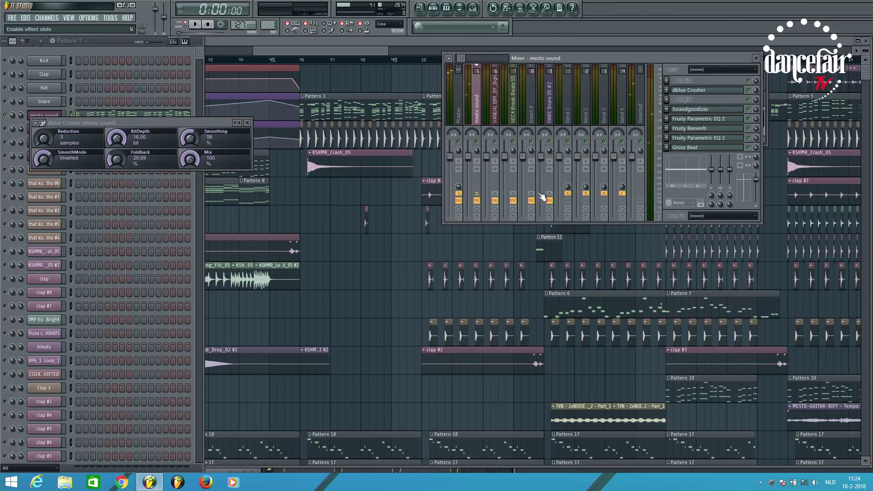
click(714, 119)
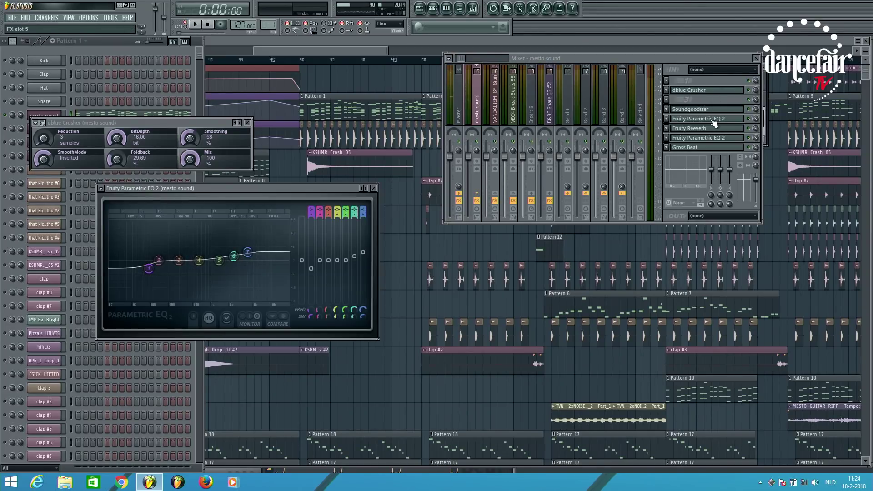
mouse_move(248, 252)
mouse_move(154, 274)
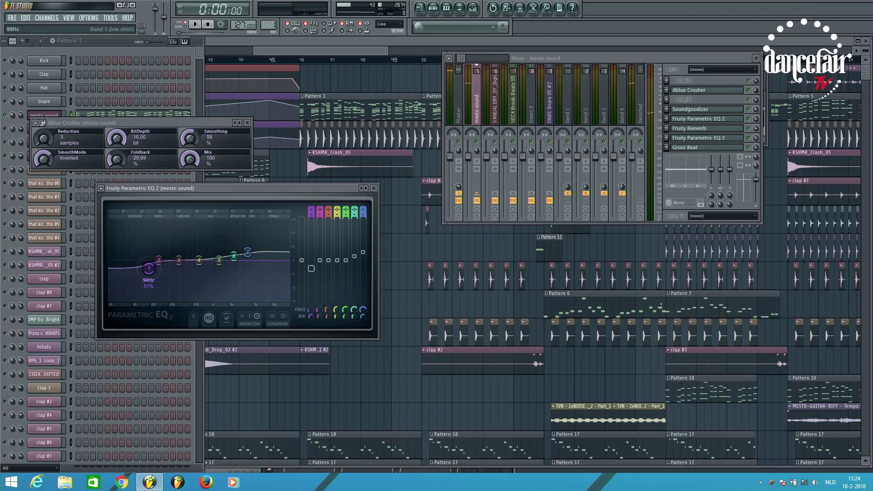
key(space)
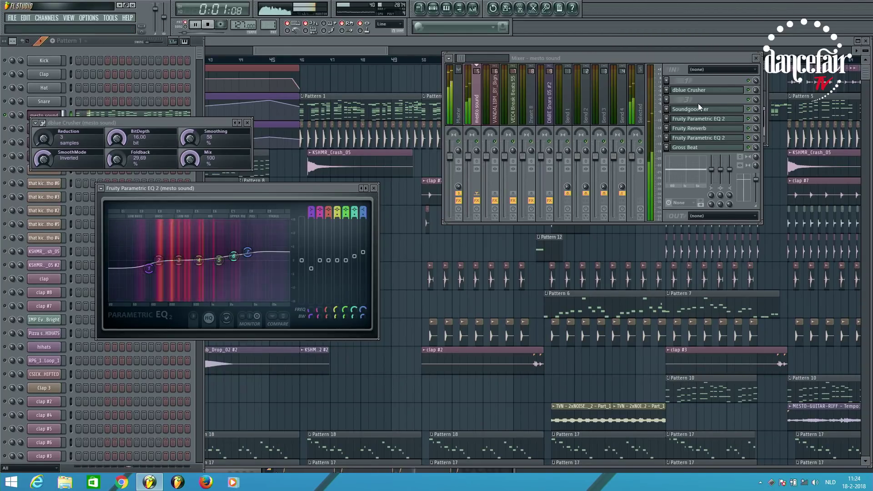
click(727, 139)
key(space)
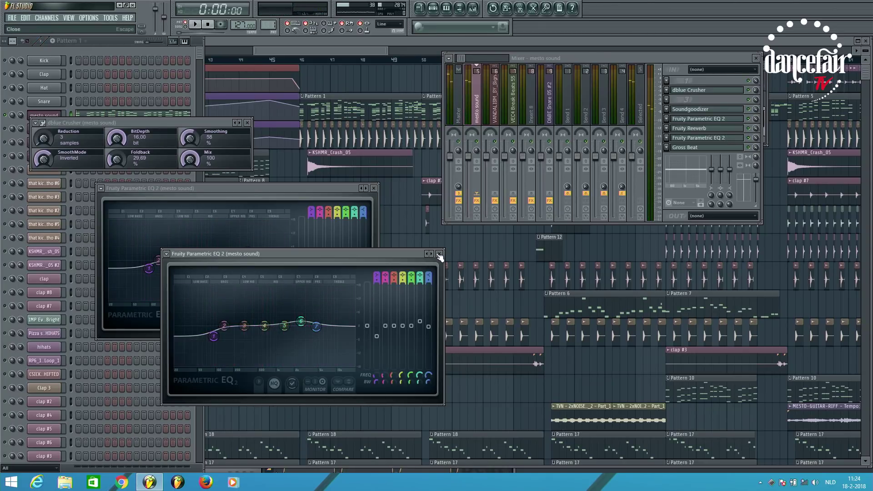
click(440, 254)
click(376, 188)
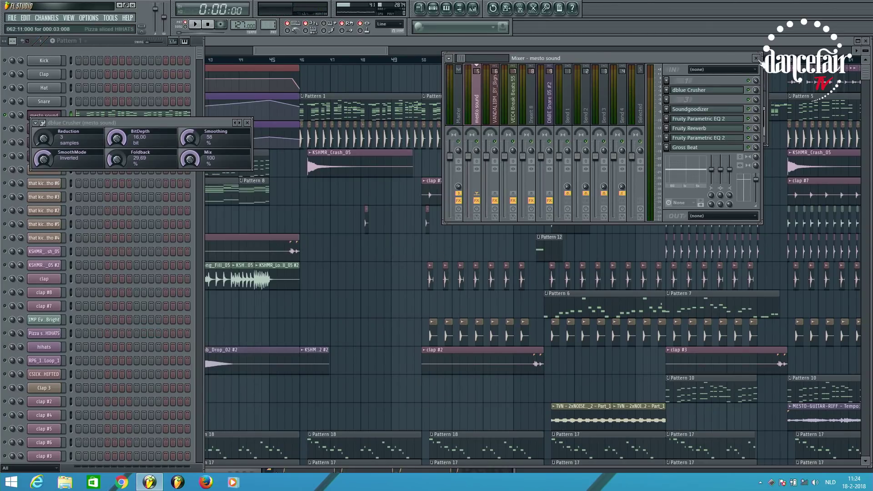
- View the Soundgoodizer on the mesto sound track and raise the Fruity Reeverb's Reverb level to 84% during playback
click(720, 109)
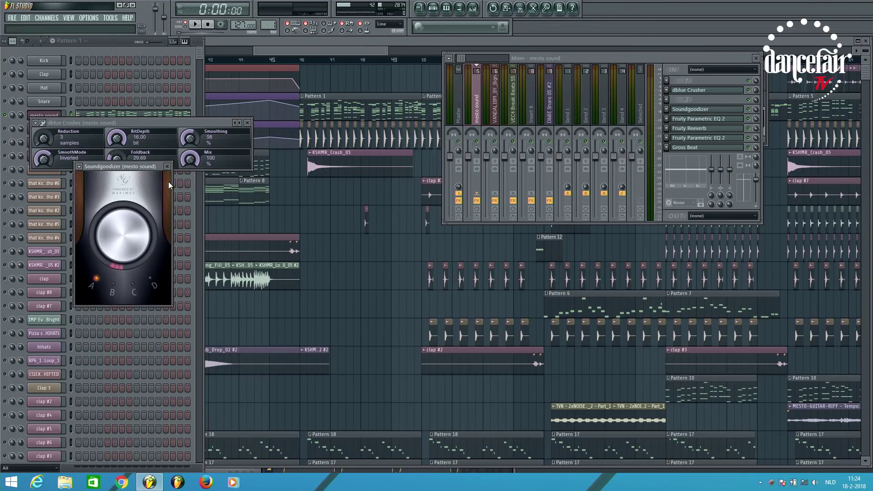
click(169, 167)
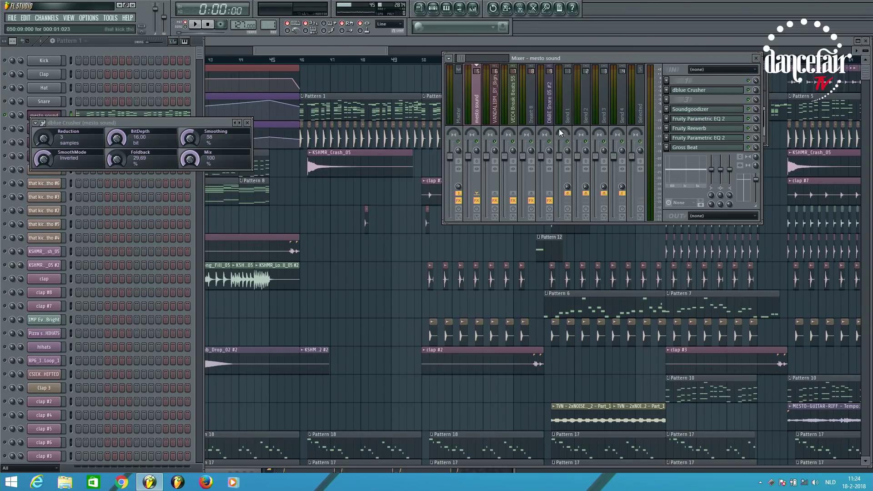
click(707, 129)
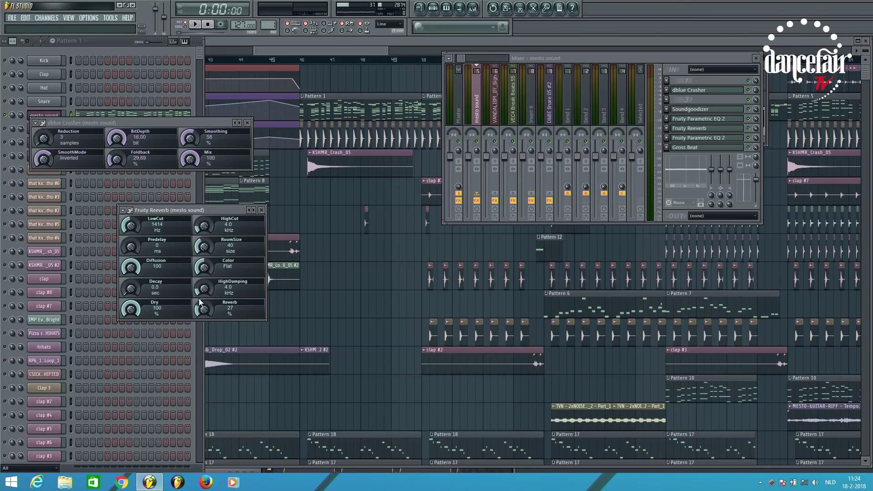
key(space)
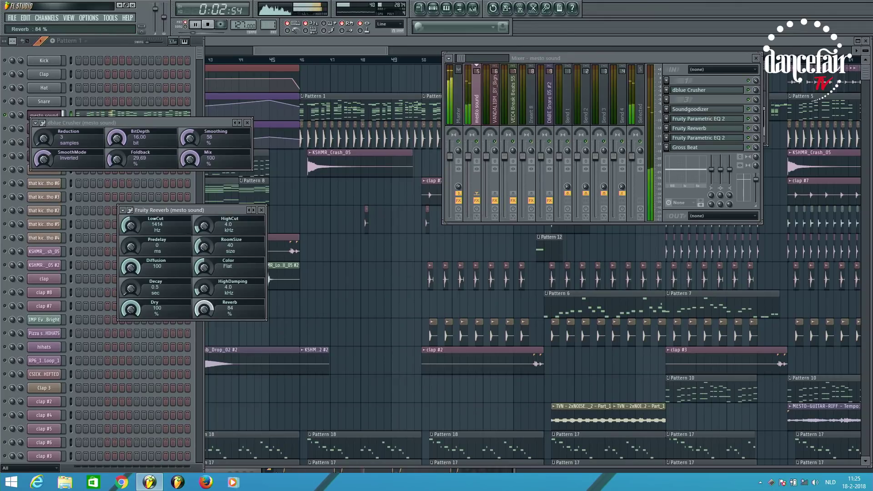
drag(205, 317, 205, 315)
key(space)
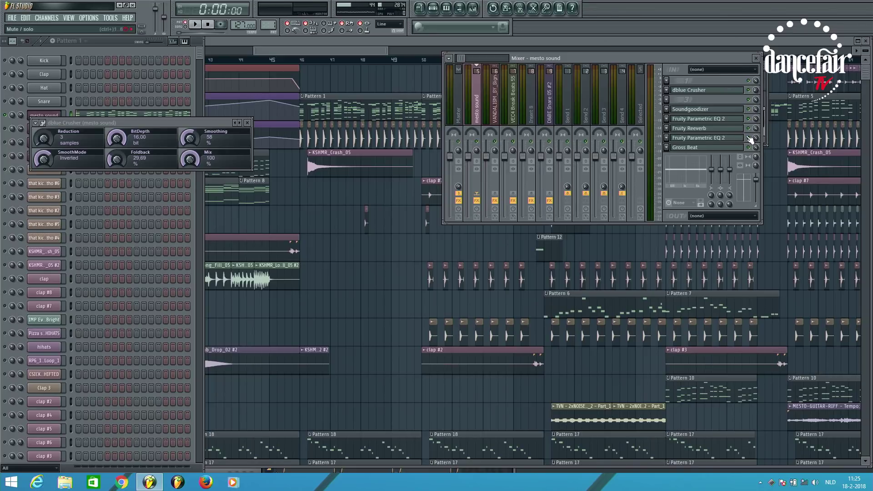
- Load the mesto sidechain preset in Gross Beat on the mesto sound track and close the effect
click(750, 148)
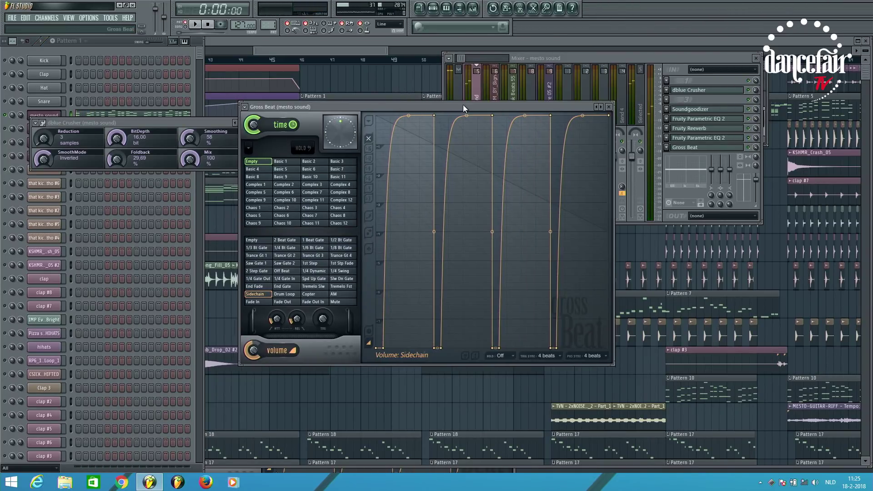
drag(435, 105, 420, 120)
click(219, 121)
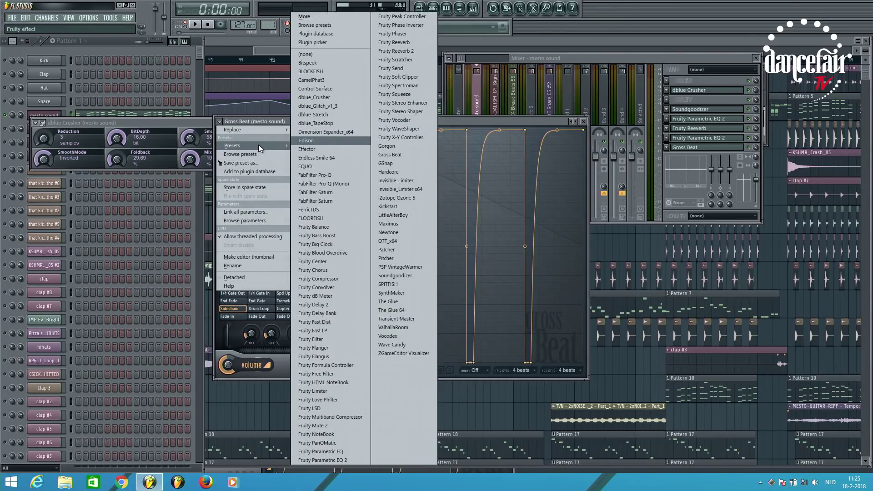
mouse_move(258, 144)
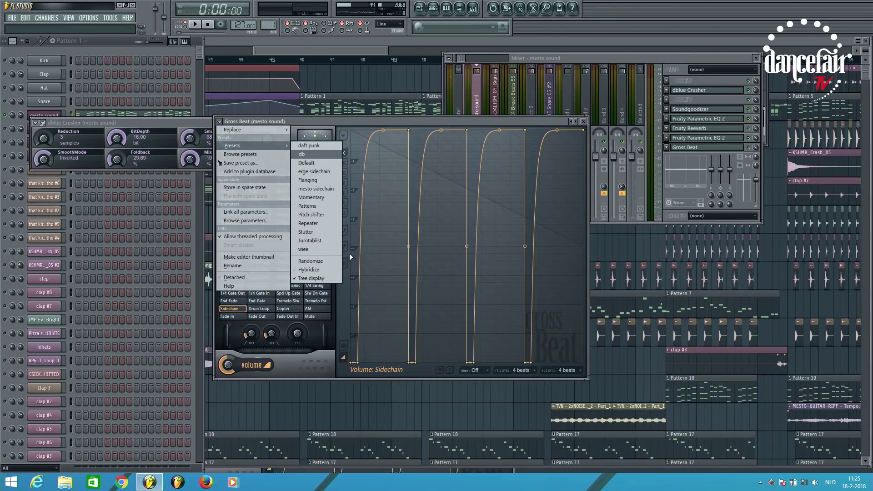
click(320, 188)
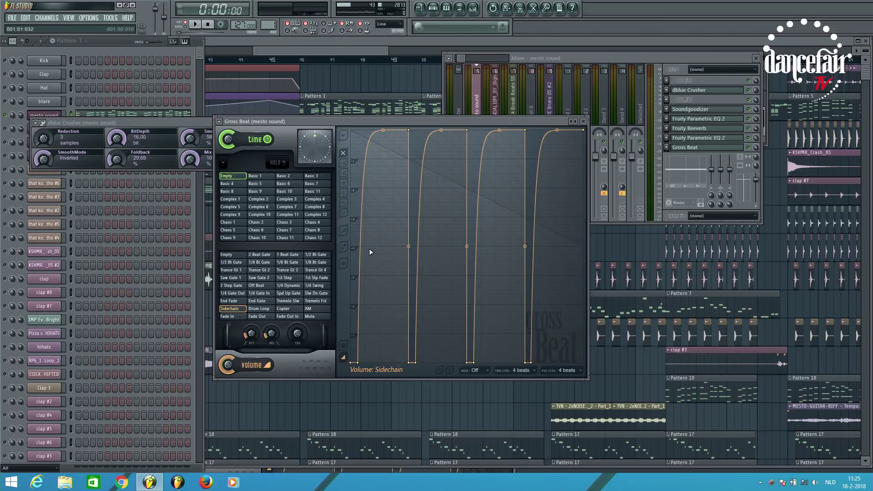
click(584, 121)
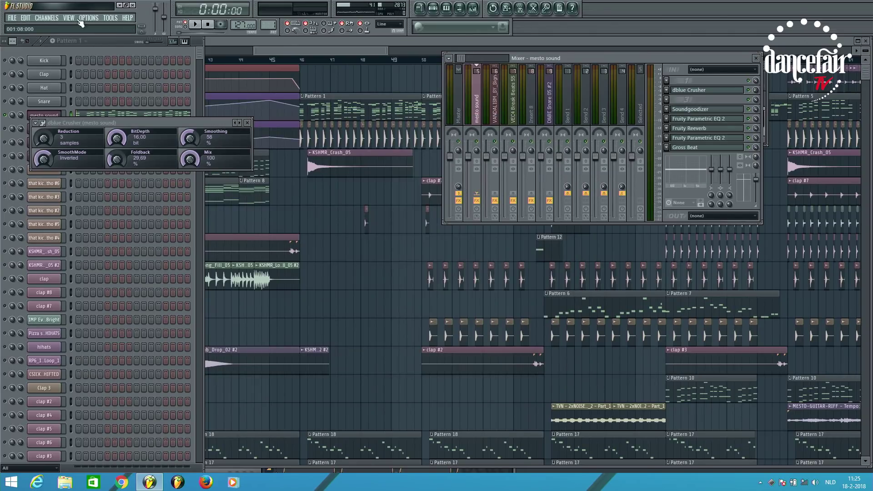
- Solo the Massive channel in Pattern 1 and play it with its Massive synth open
click(106, 43)
drag(199, 53, 167, 336)
right_click(8, 143)
click(23, 146)
key(space)
key(space)
click(37, 141)
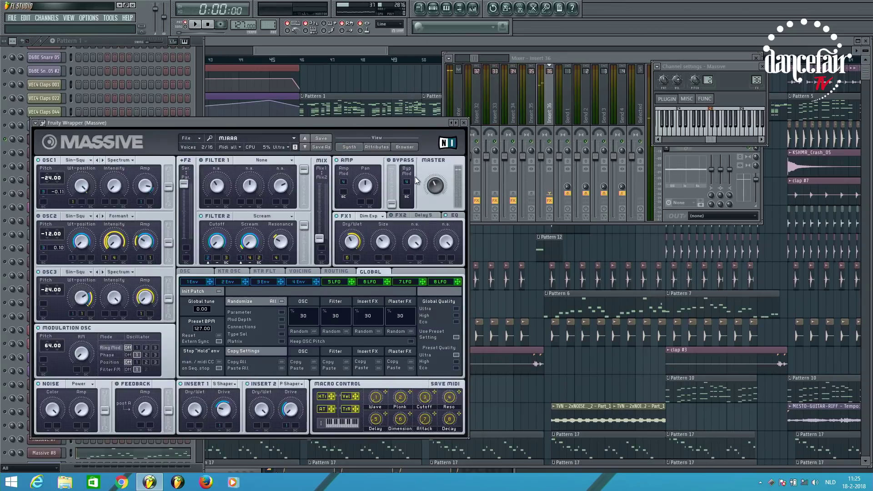
key(space)
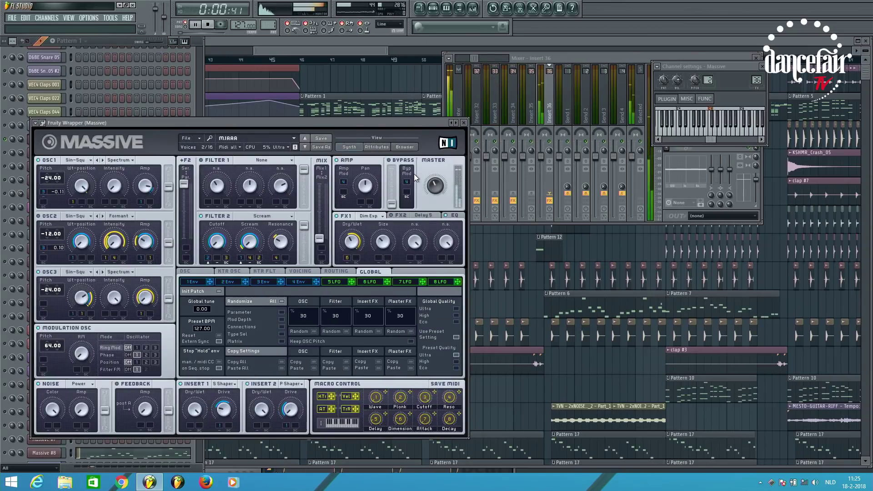
click(465, 123)
key(space)
- Examine the Massive channel's melody notes in the piano roll and reopen its synth
click(68, 141)
scroll(99, 140, down, 3)
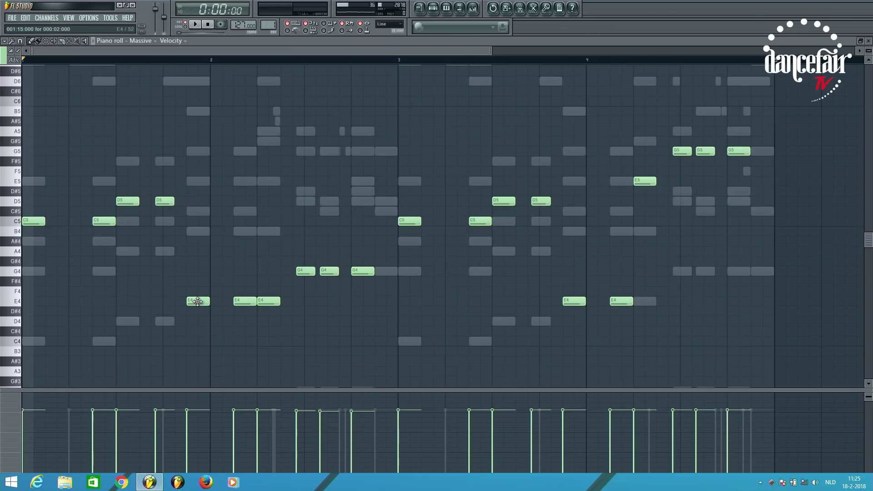
key(space)
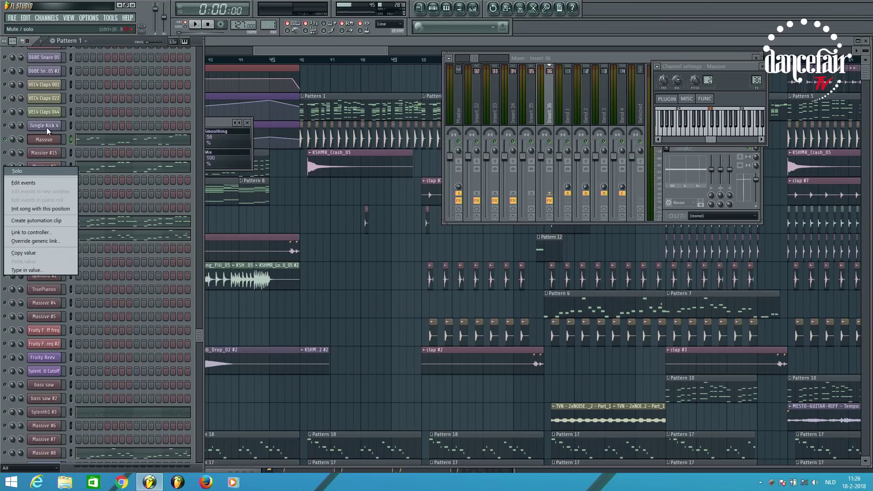
click(44, 143)
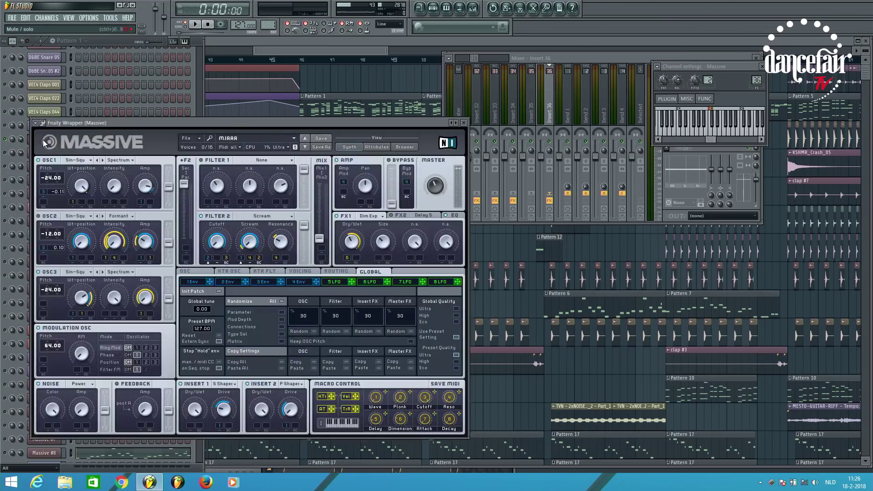
click(464, 123)
click(44, 139)
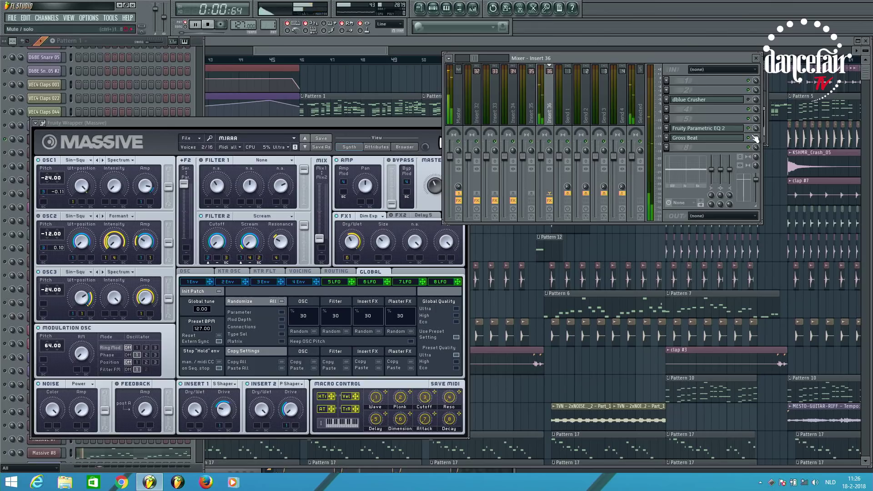
- Examine the Fruity Parametric EQ 2 on mixer Insert 36 during playback, and open the Gross Beat effect on that track
click(696, 129)
key(space)
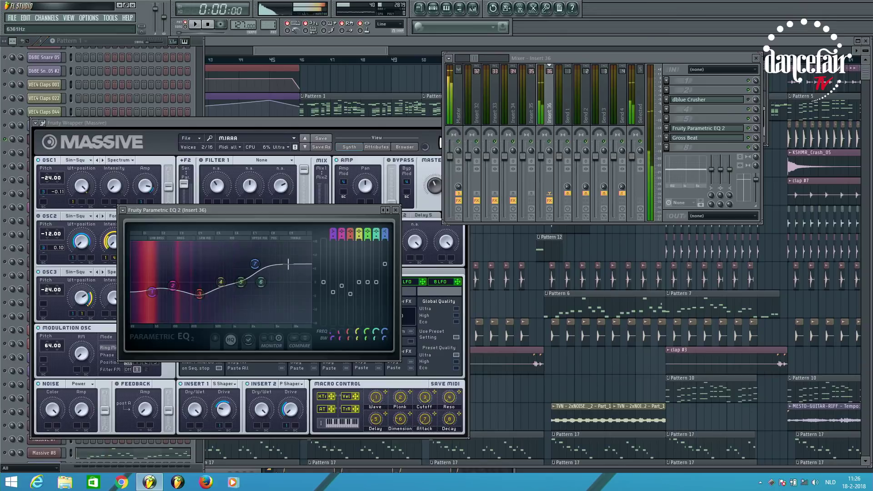
key(space)
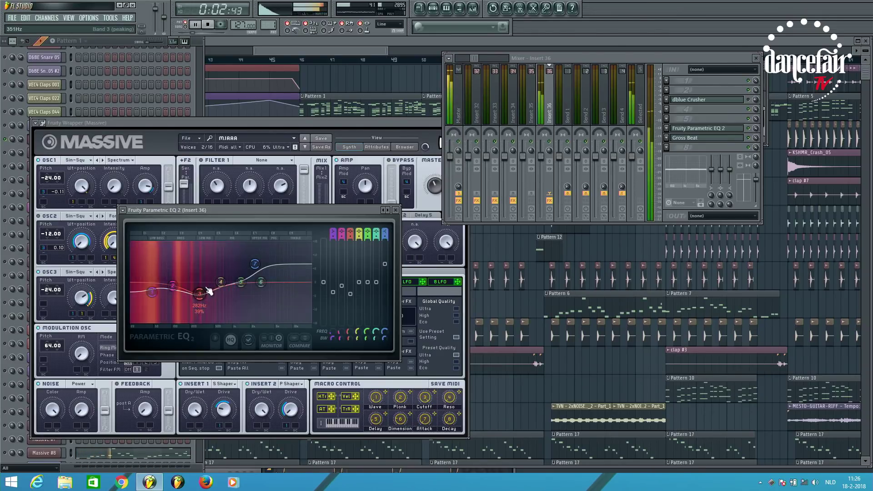
key(space)
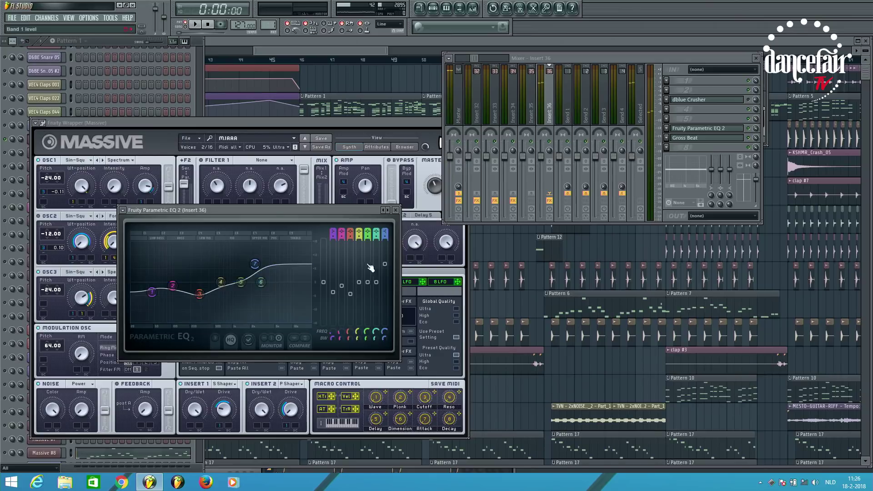
click(396, 210)
click(729, 139)
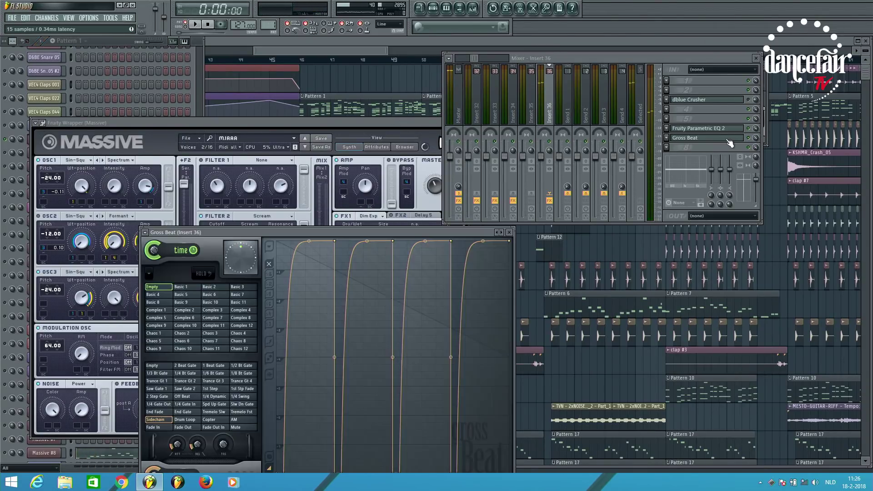
- Solo the Massive #2 channel, show its mixer track Insert 34 and start playing Pattern 1
click(111, 39)
right_click(6, 168)
click(18, 174)
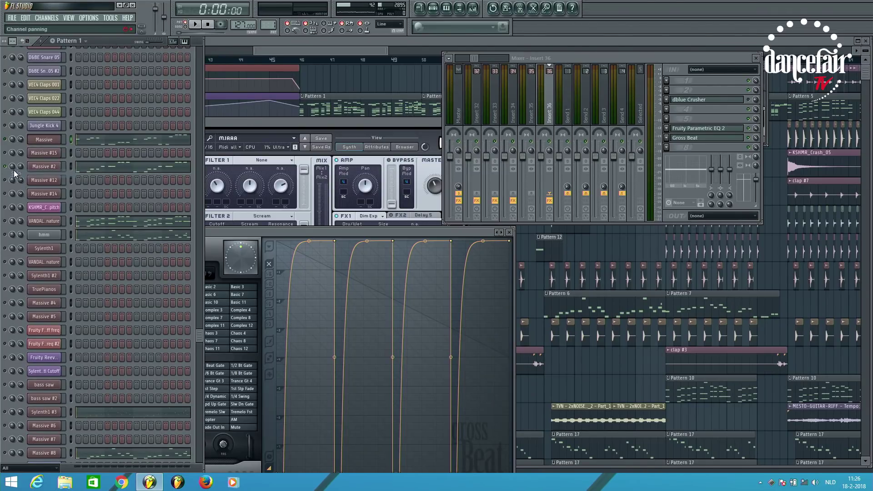
click(43, 168)
click(530, 81)
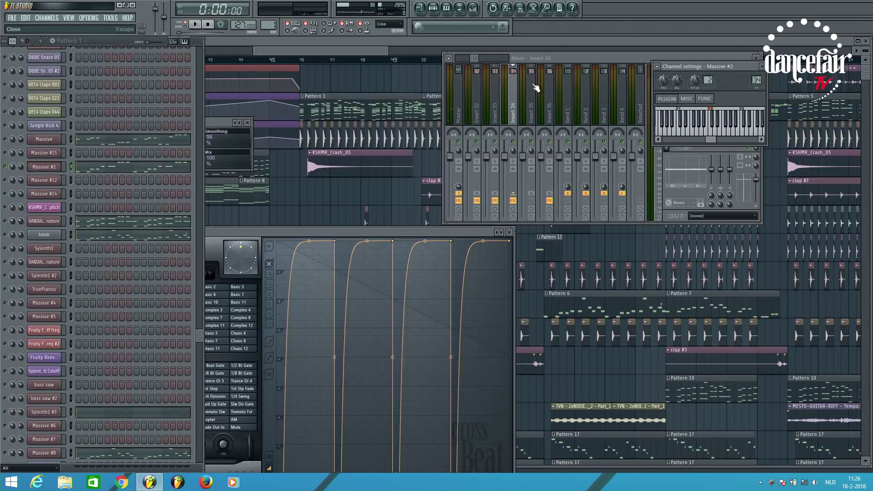
click(550, 60)
key(space)
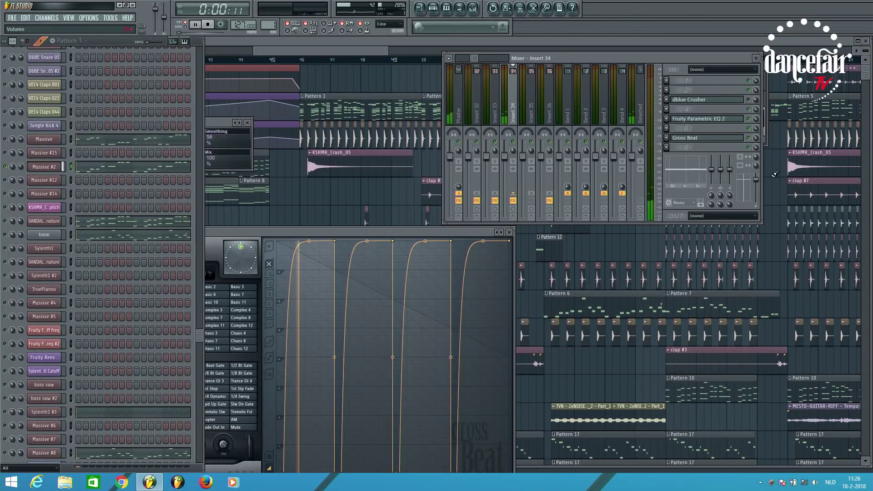
- Open the Fruity Parametric EQ 2 on Insert 34 and view the Massive #2 synth while the pattern plays
click(702, 119)
click(43, 167)
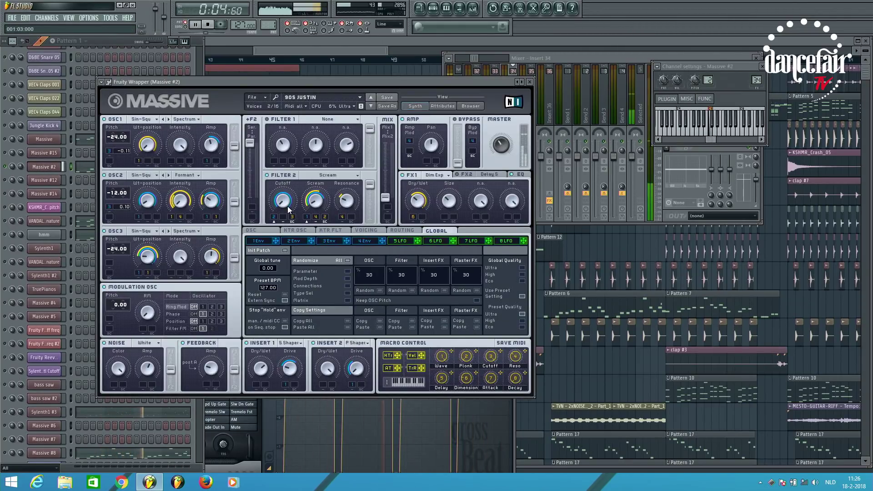
click(530, 82)
key(space)
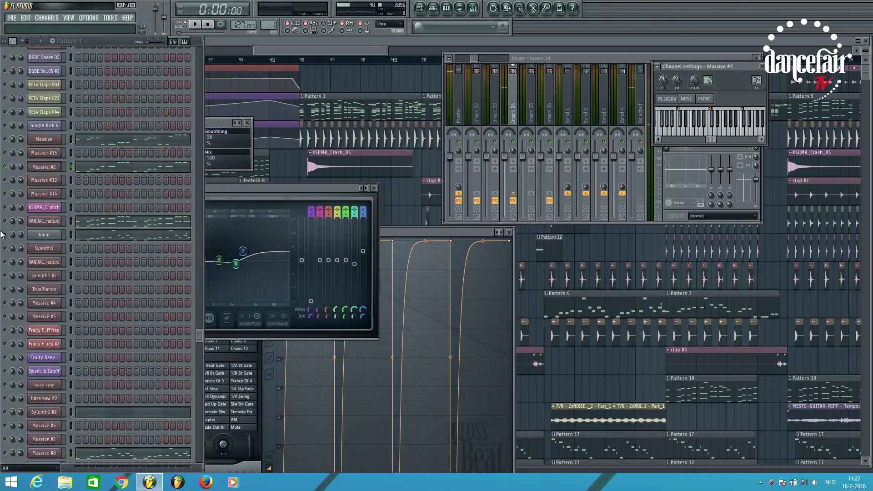
- Enable the Massive channel alongside Massive #2 and play both layers together
ctrl+click(7, 139)
key(space)
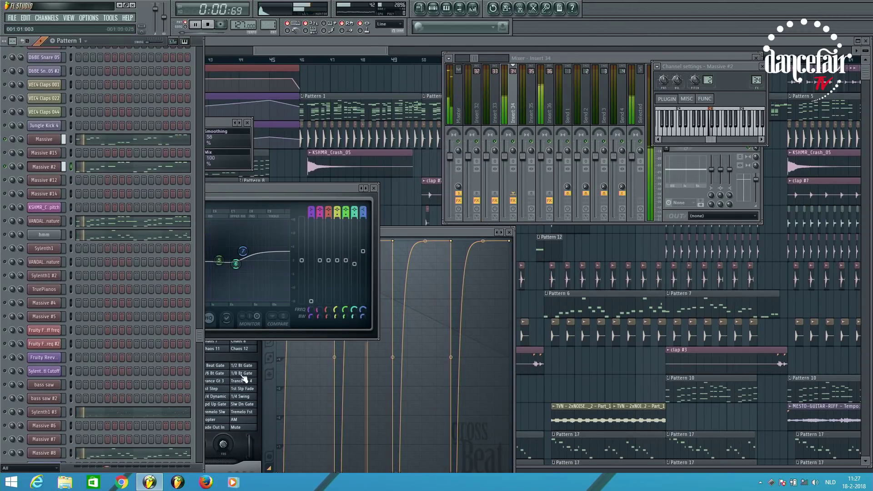
drag(197, 331, 190, 305)
key(space)
- Examine the Massive #2 melody in the piano roll and view the first E5 note's properties
click(98, 313)
scroll(99, 313, down, 6)
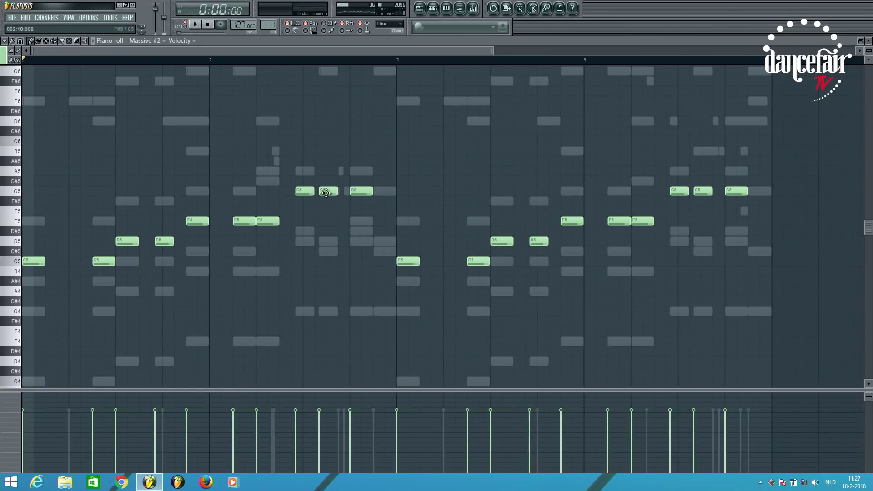
double_click(192, 223)
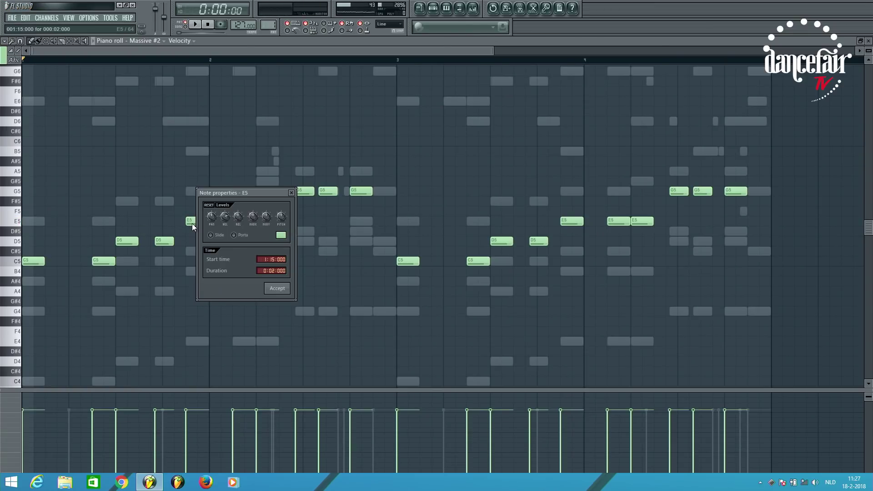
click(275, 289)
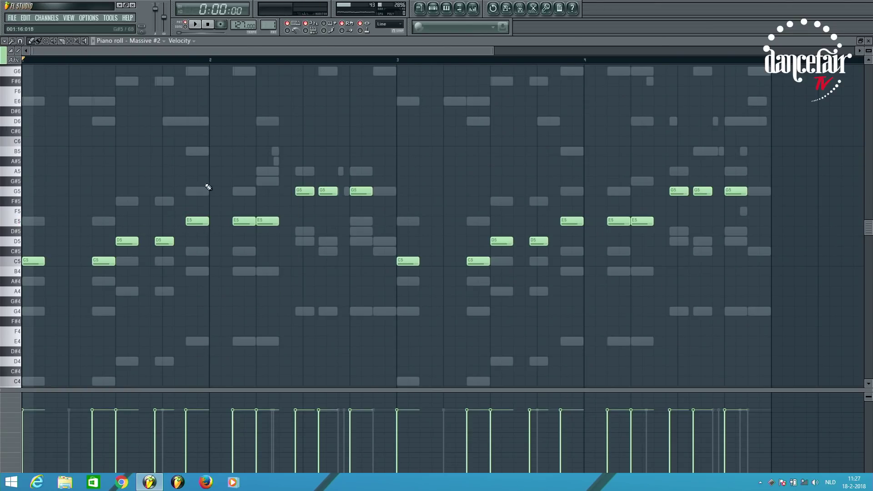
- Close the piano roll, play the mesto sound channel, and start playing the VANDALISM_SY_Signature channel on its own
click(448, 9)
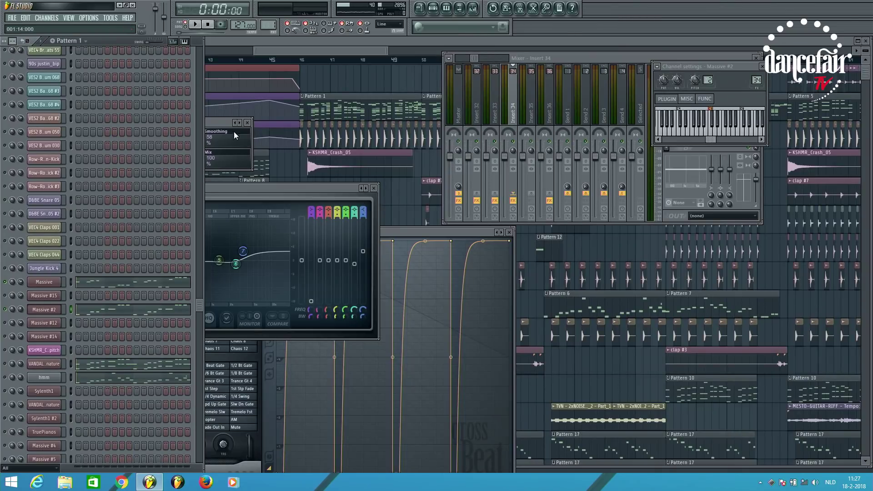
scroll(201, 67, up, 10)
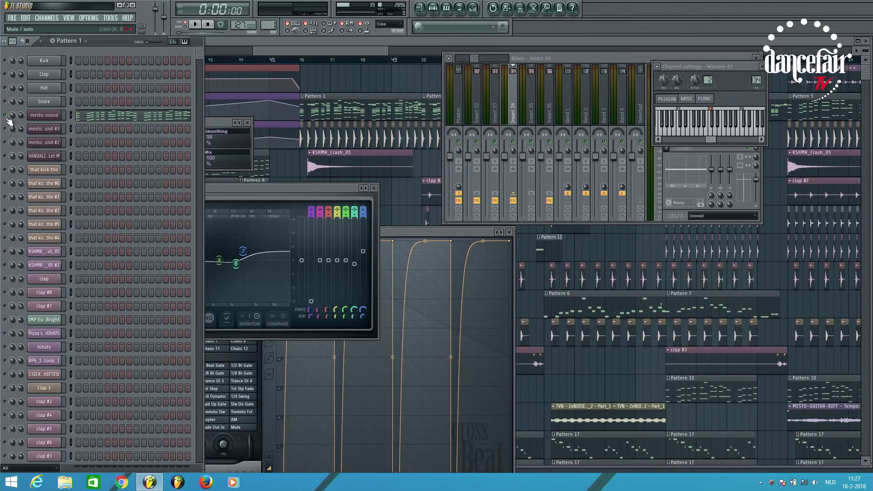
key(space)
drag(198, 146, 183, 327)
key(space)
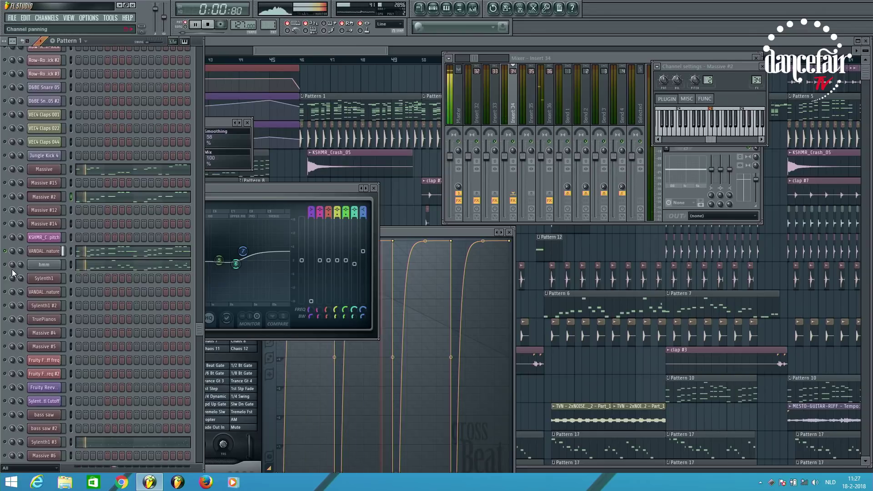
- View the Sylenth1 synth of the VANDALISM_SY_Signature channel and examine its chord notes in the piano roll
click(44, 251)
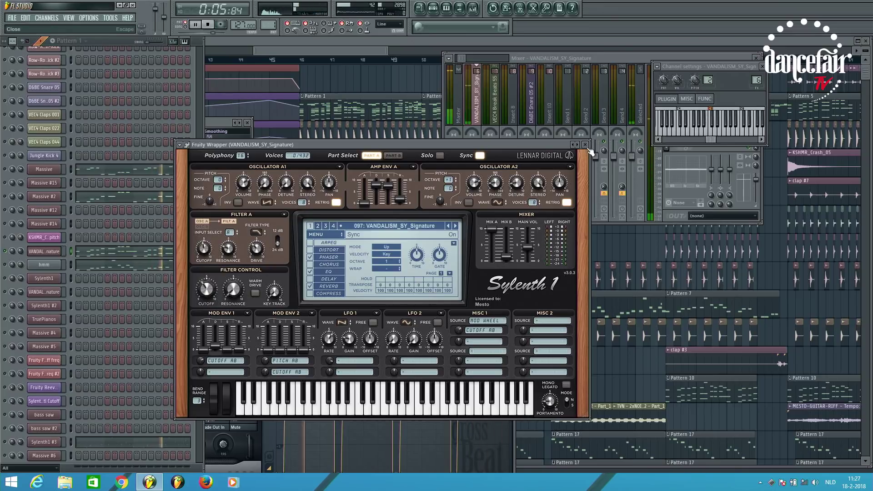
click(586, 145)
key(space)
click(108, 257)
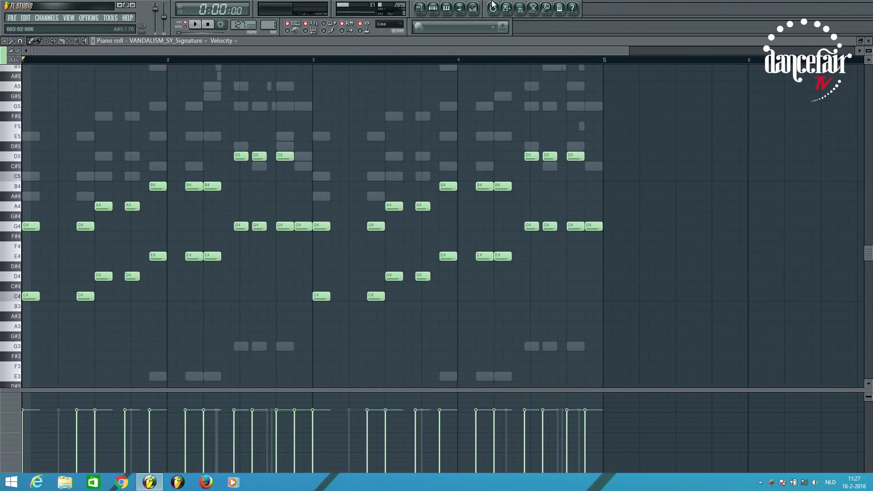
click(446, 8)
- Reopen the VANDALISM_SY_Signature synth and examine its filter cutoff settings while Pattern 1 plays
click(47, 251)
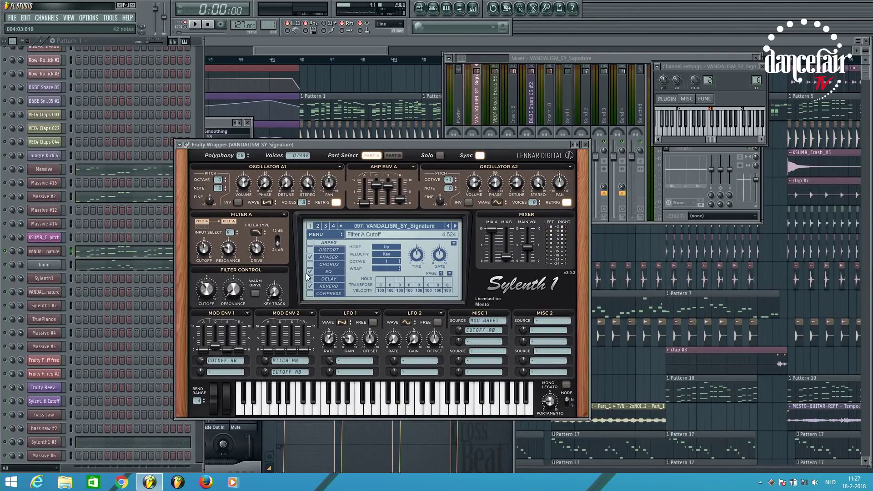
key(space)
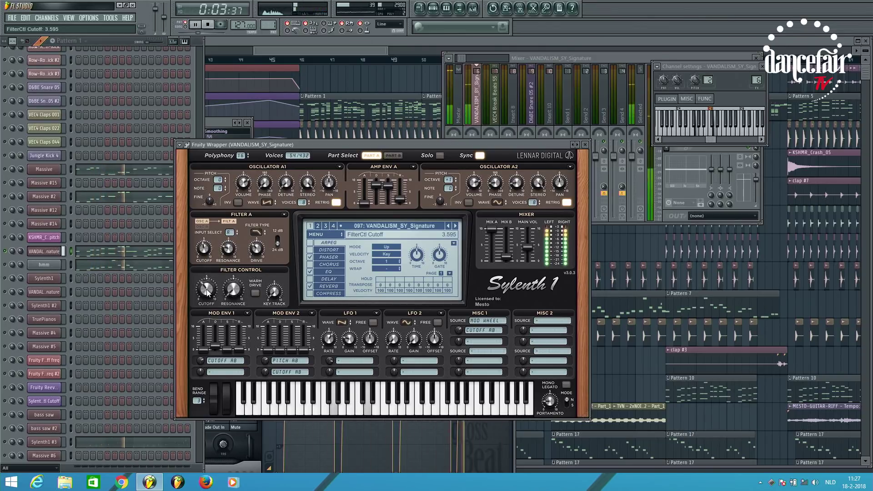
click(586, 145)
key(space)
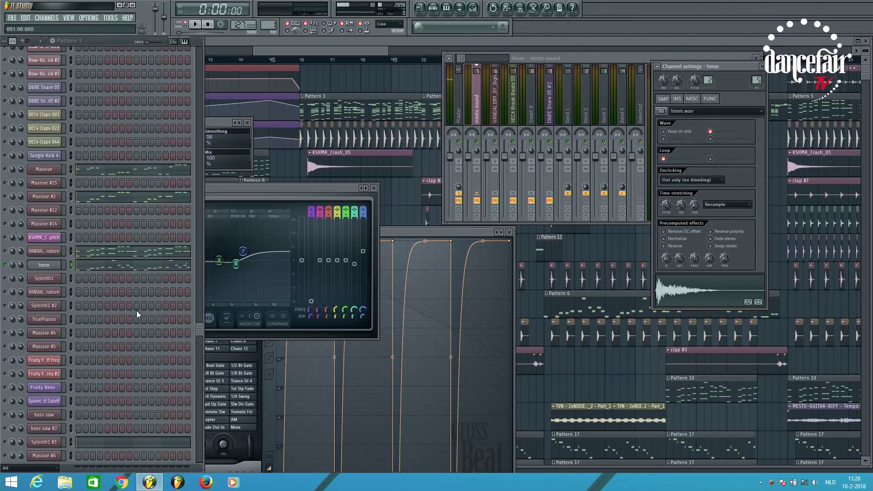
- Play the hmm channel layered with VANDALISM_SY_Signature in Pattern 1
key(space)
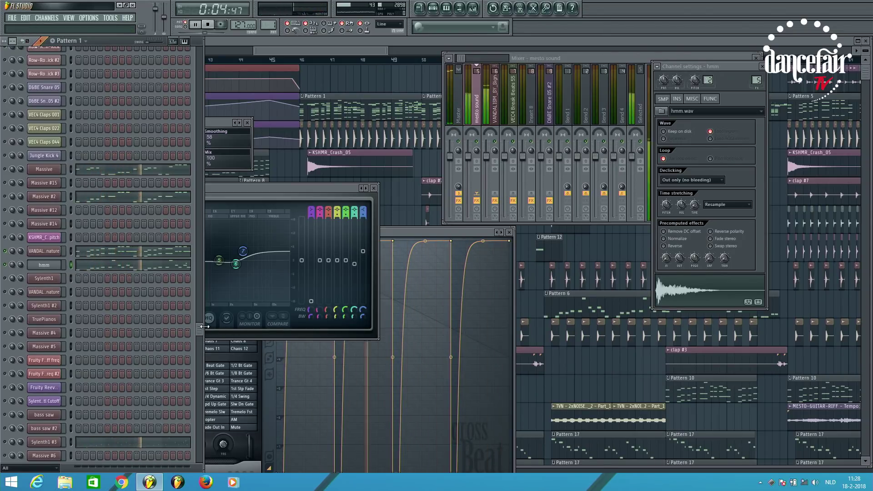
click(198, 346)
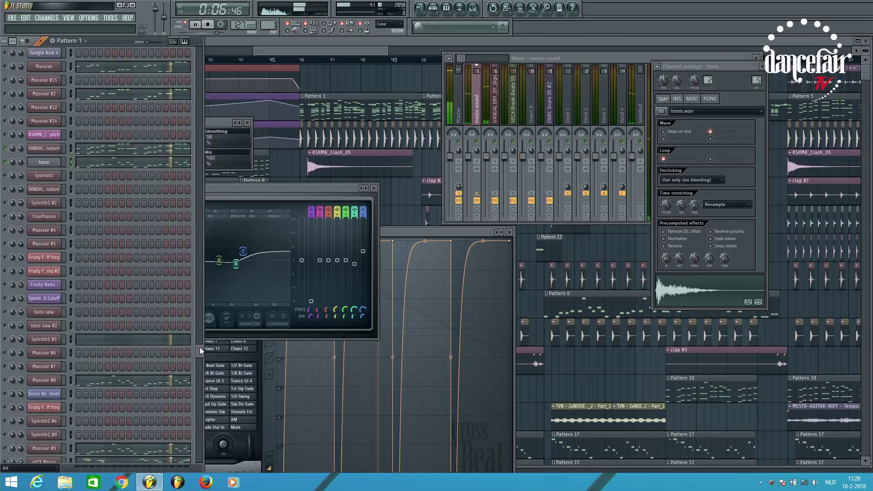
key(space)
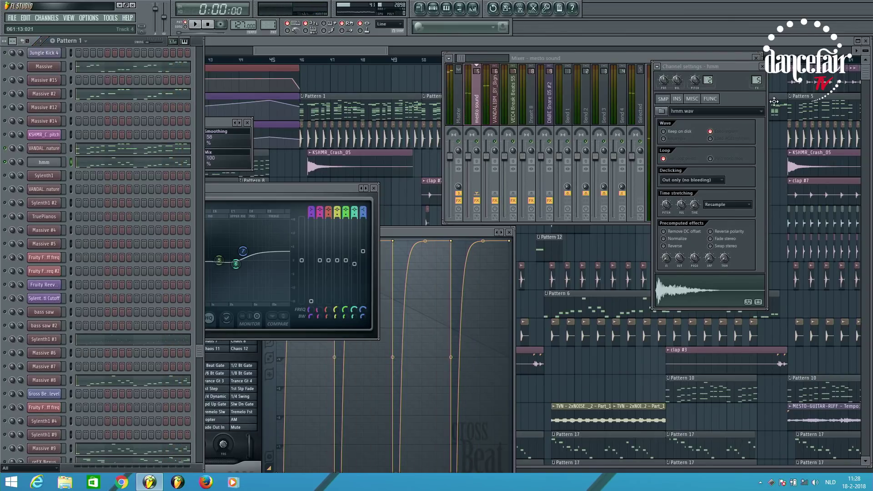
- Move the channel settings window aside, solo the Sylenth1 #3 channel and play it briefly
mouse_move(726, 70)
mouse_down()
mouse_move(726, 99)
mouse_move(707, 100)
mouse_move(719, 72)
mouse_move(715, 79)
mouse_up()
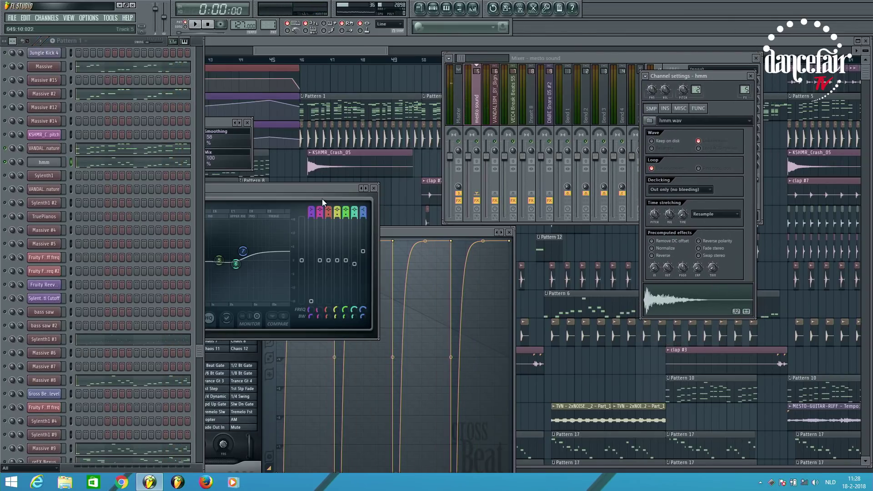
right_click(8, 340)
click(33, 348)
key(space)
key(space)
- Try notes on the Sylenth1 #3 synth with its VANDALISM_Lead_Smash! preset and view its melody in the piano roll
click(43, 340)
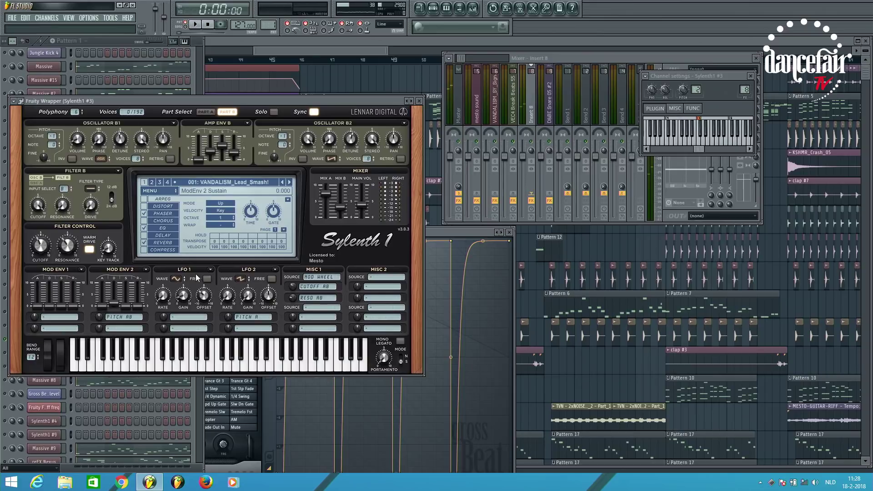
key(n)
key(q)
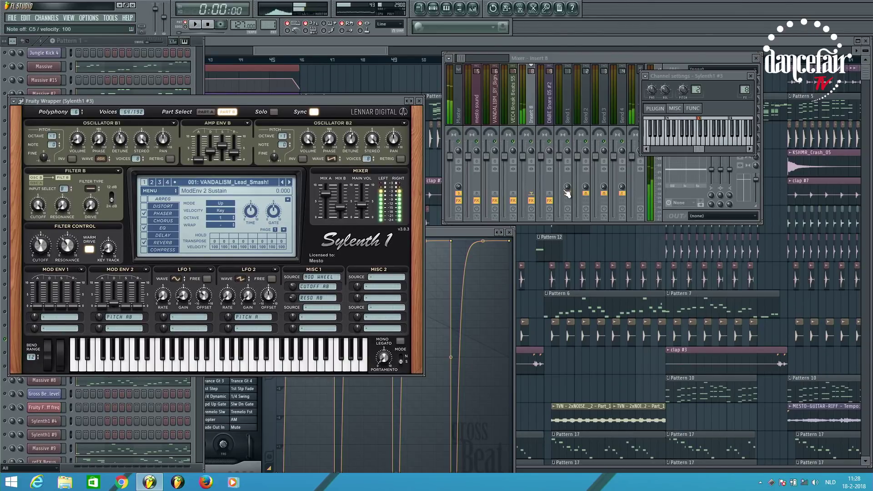
click(419, 101)
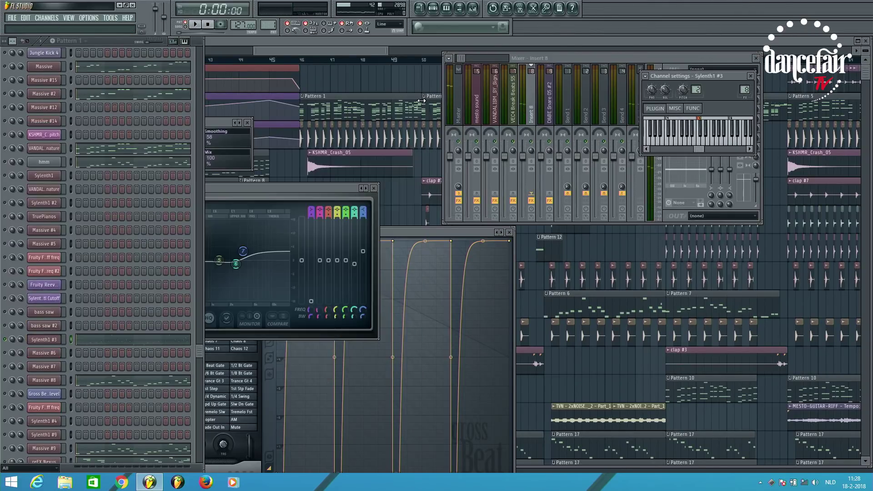
click(95, 341)
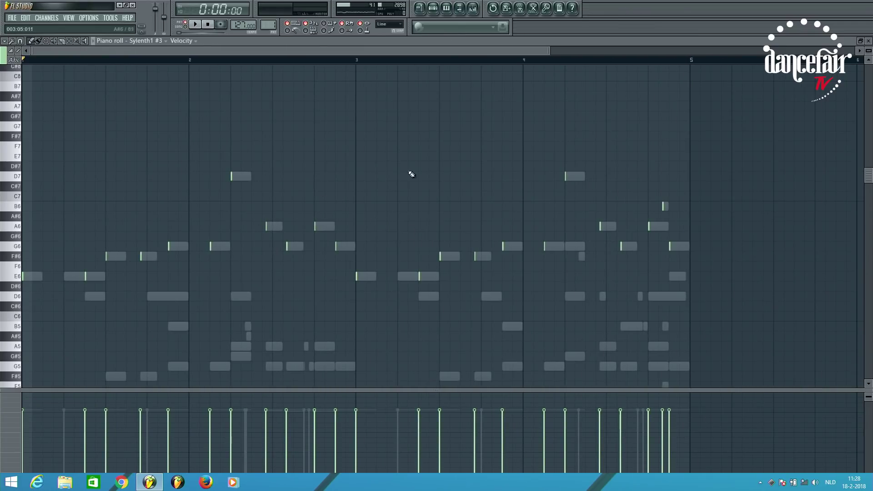
click(447, 13)
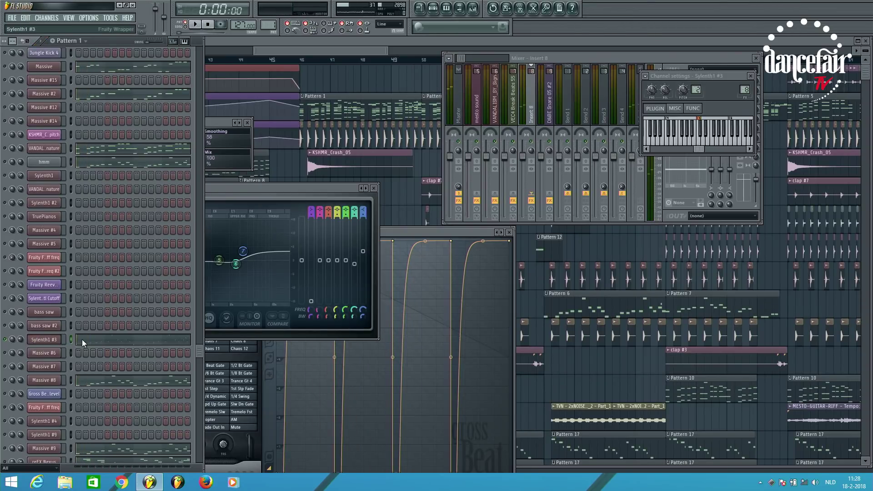
- Open the Fruity Parametric EQ 2 on Insert 8 and view its curve while Sylenth1 #3 plays
key(space)
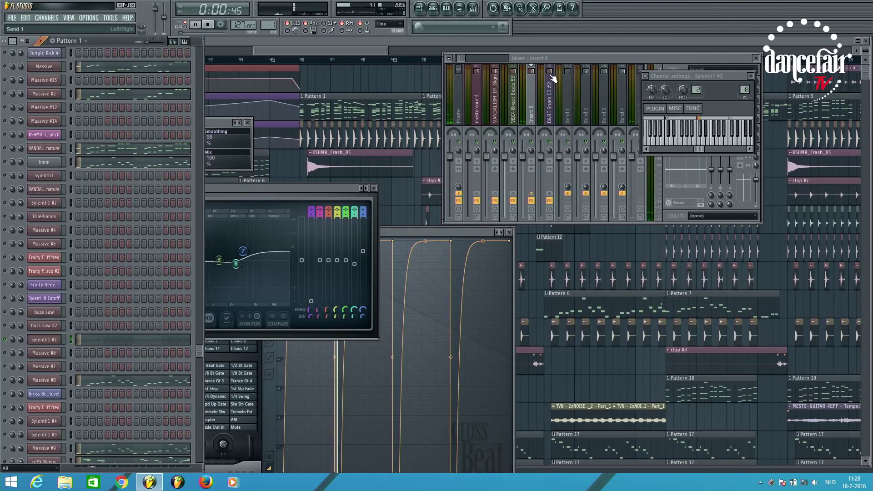
click(585, 56)
click(707, 120)
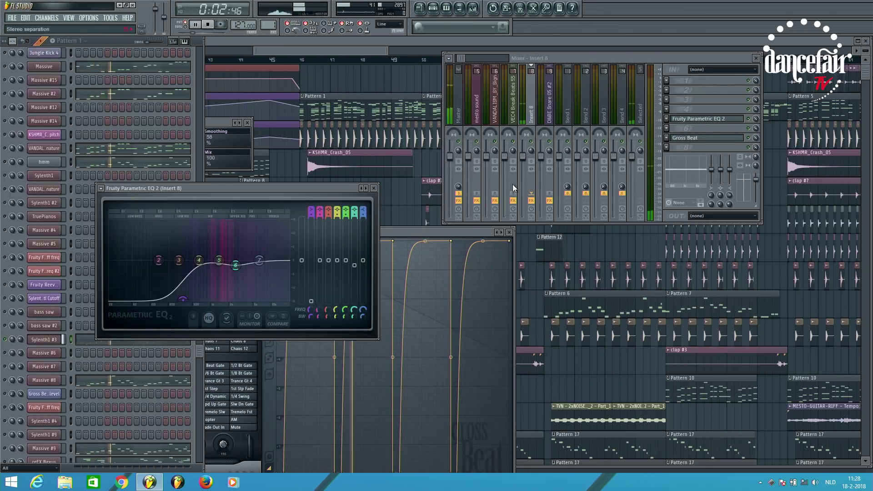
key(space)
- Solo the Massive #8 channel and play it briefly
drag(201, 348, 201, 381)
right_click(7, 240)
click(18, 240)
key(space)
key(space)
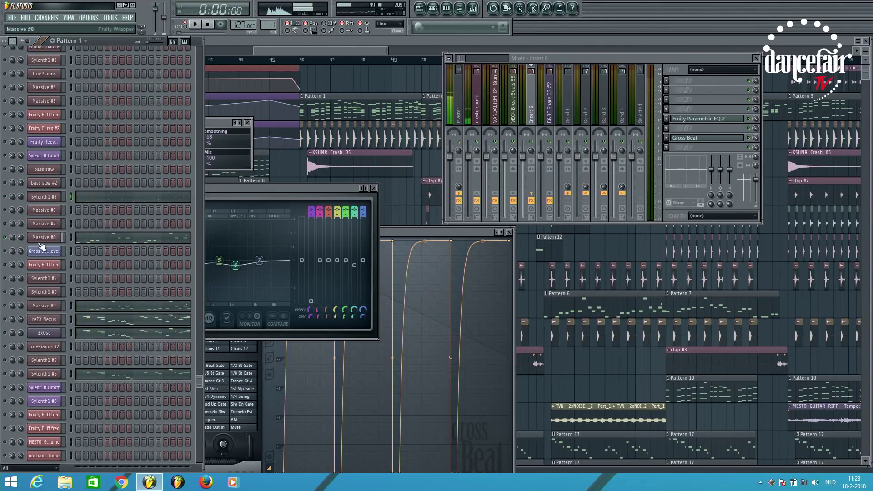
- Open the Massive #8 synth and view its preset while the pattern plays
click(43, 239)
key(space)
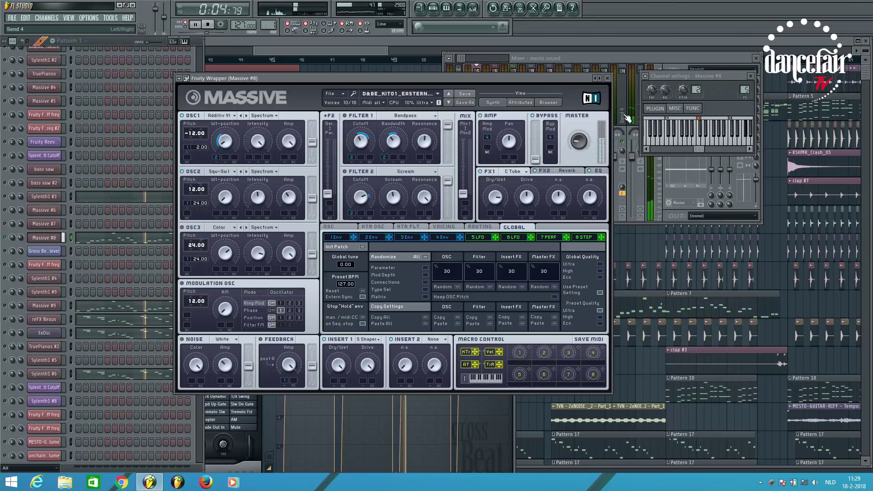
click(607, 78)
key(space)
- Solo the Massive #9 channel and play it briefly
right_click(8, 311)
click(23, 312)
key(space)
key(space)
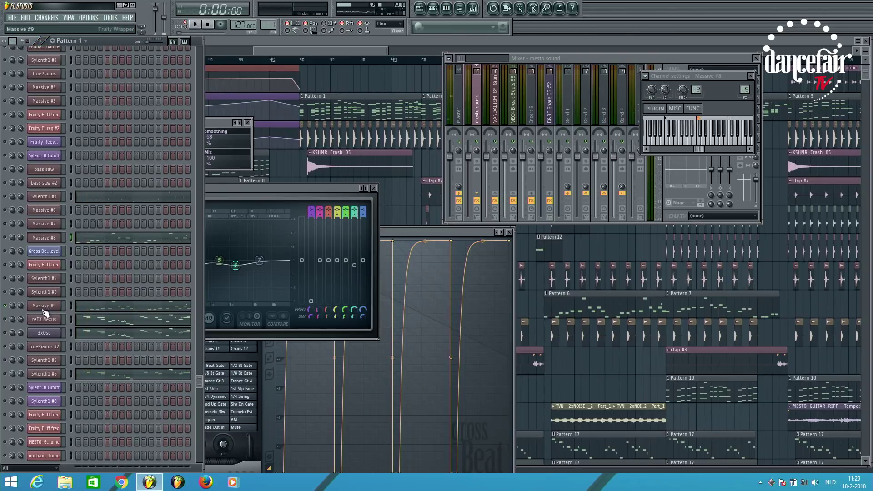
- Open the Massive #9 synth and try notes on its TIMO MALLET preset
click(41, 306)
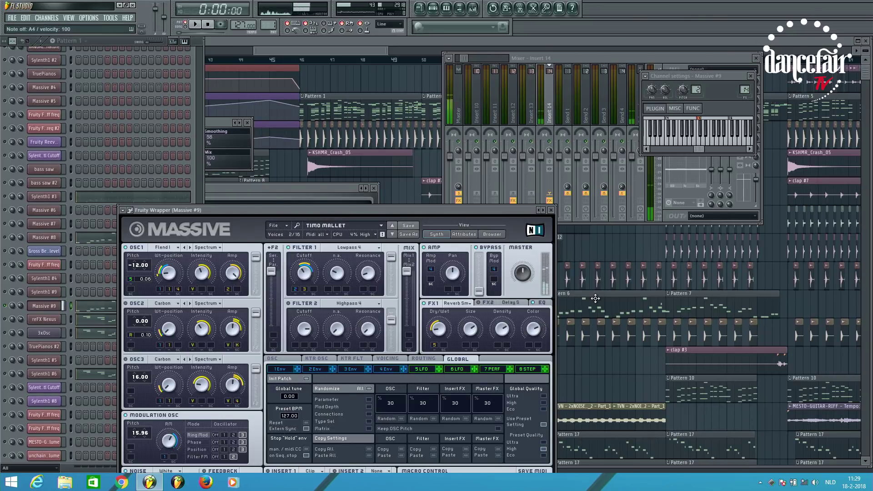
click(551, 209)
key(space)
- Open the Fruity Parametric EQ 2 on Insert 14 and check its low-shelf band while Massive #9 plays
click(667, 58)
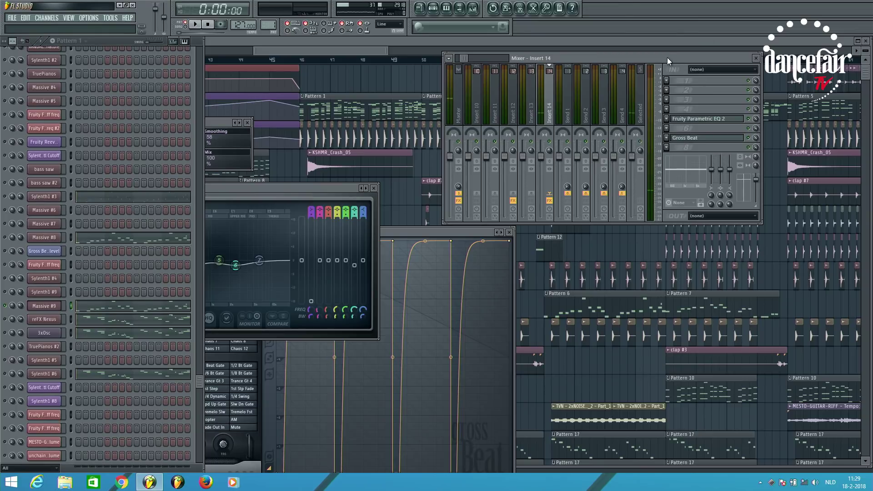
click(717, 120)
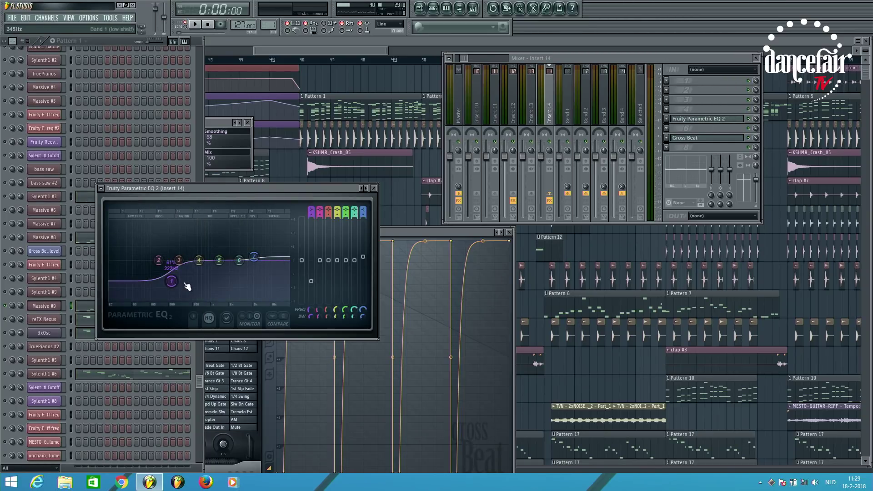
key(space)
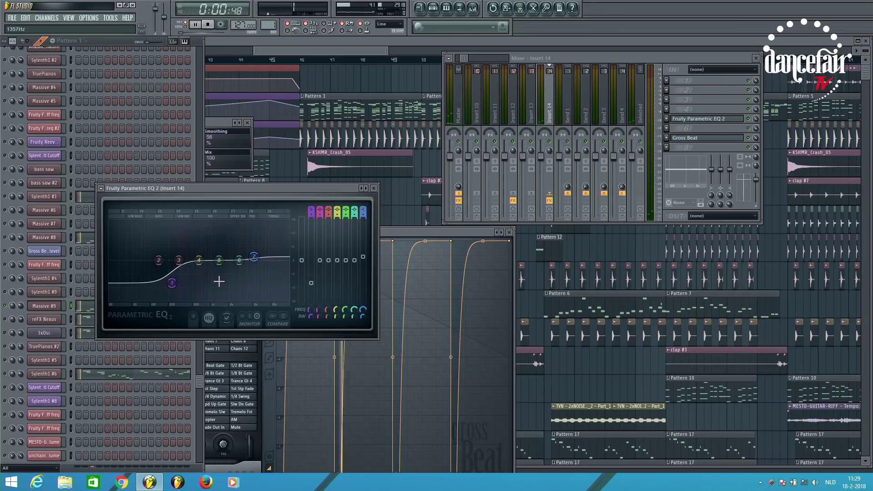
click(170, 278)
key(space)
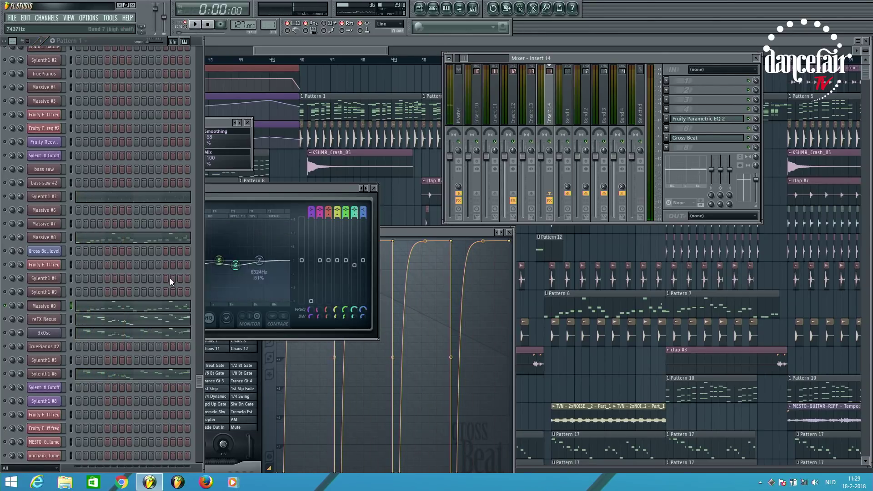
- Solo the 3xOsc channel, add the reFX Nexus, Sylenth1 #6 and Sylenth1 #7 channels, and play the layers together
right_click(7, 335)
click(16, 336)
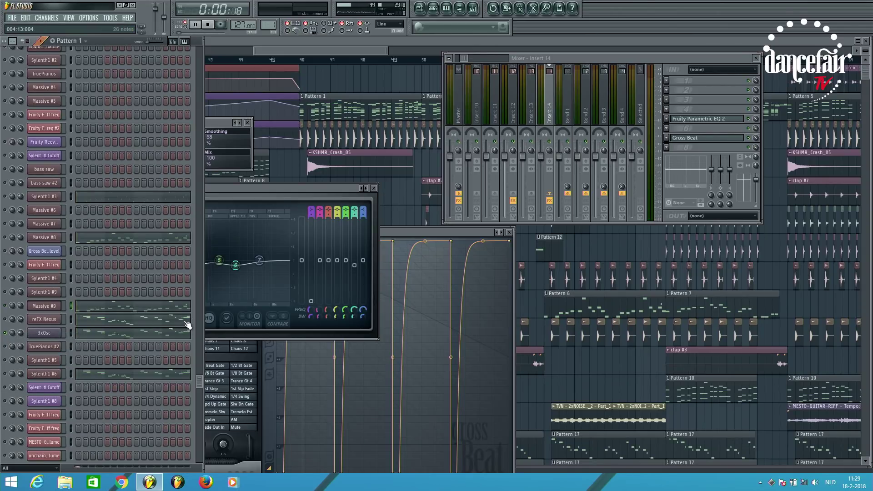
key(space)
drag(198, 380, 196, 397)
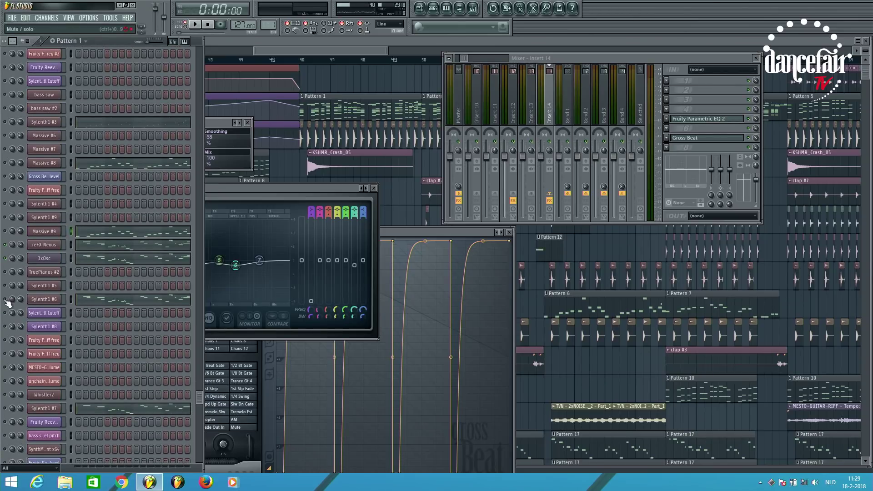
drag(198, 451, 198, 397)
key(space)
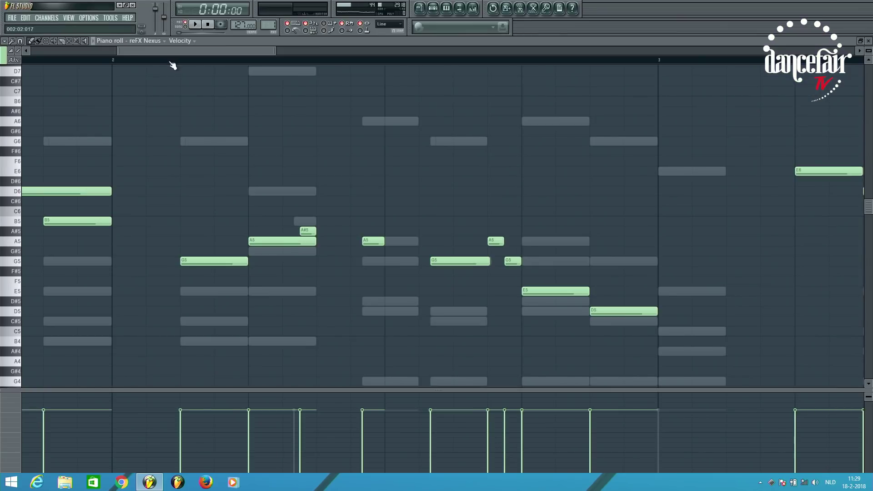
- Play the reFX Nexus melody from bar 2 in the piano roll and close the piano roll
click(112, 59)
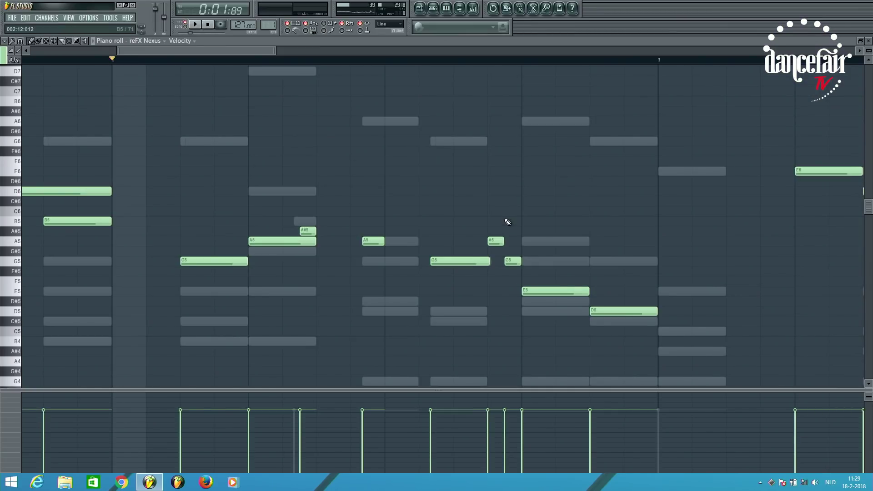
key(space)
scroll(540, 244, left, 3)
click(447, 8)
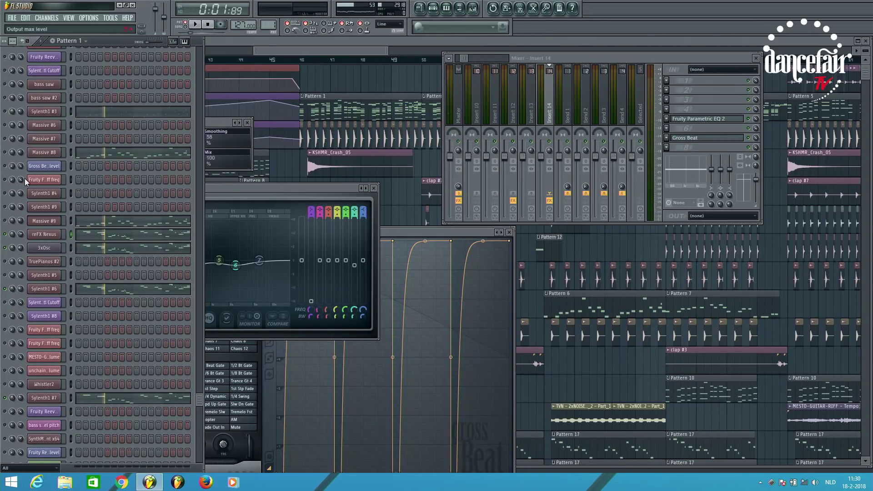
- Solo the reFX Nexus channel and open its synth with the WW Dance Piccolo preset
right_click(11, 237)
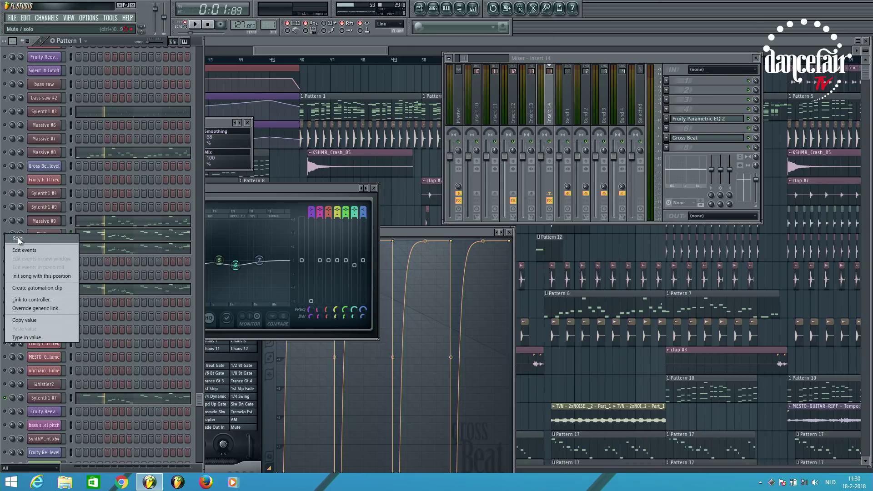
key(Escape)
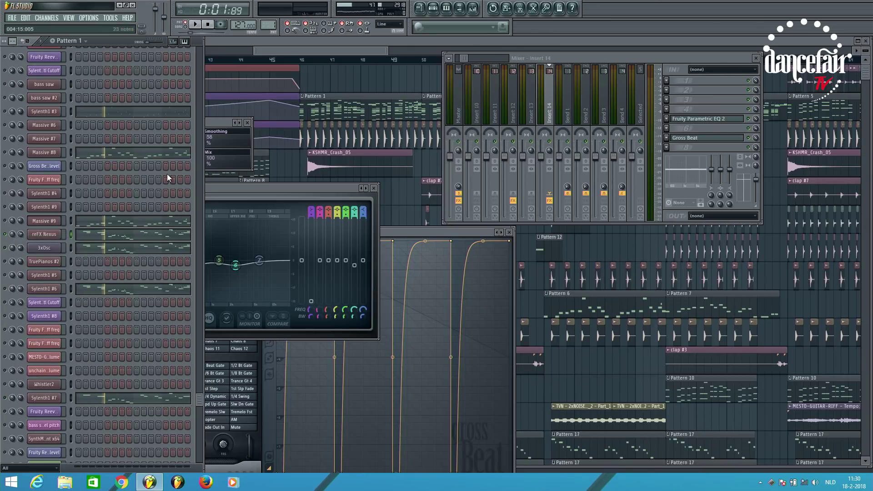
click(49, 235)
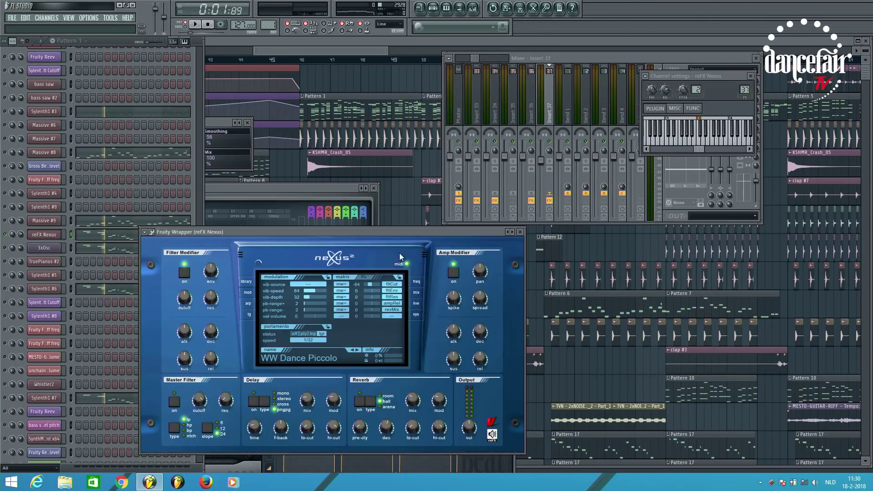
- Show the WW Dance Piccolo preset in the Classical category of the Nexus library and close the synth
drag(380, 232, 377, 200)
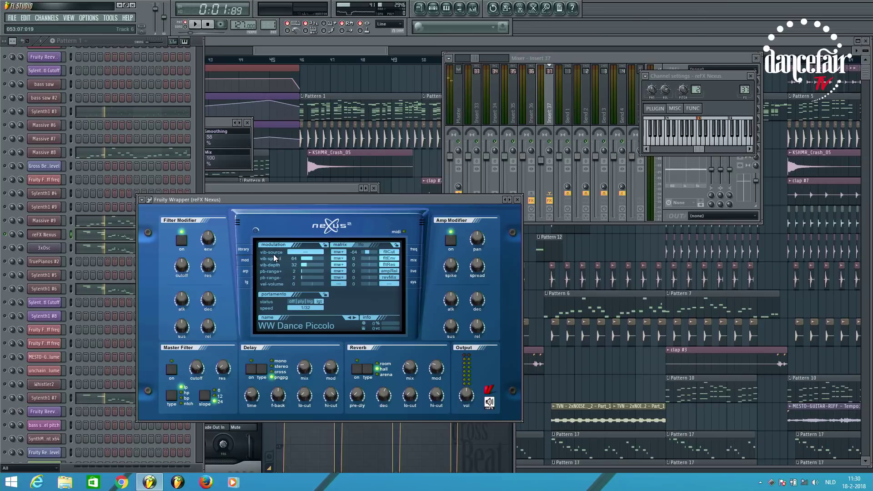
click(244, 250)
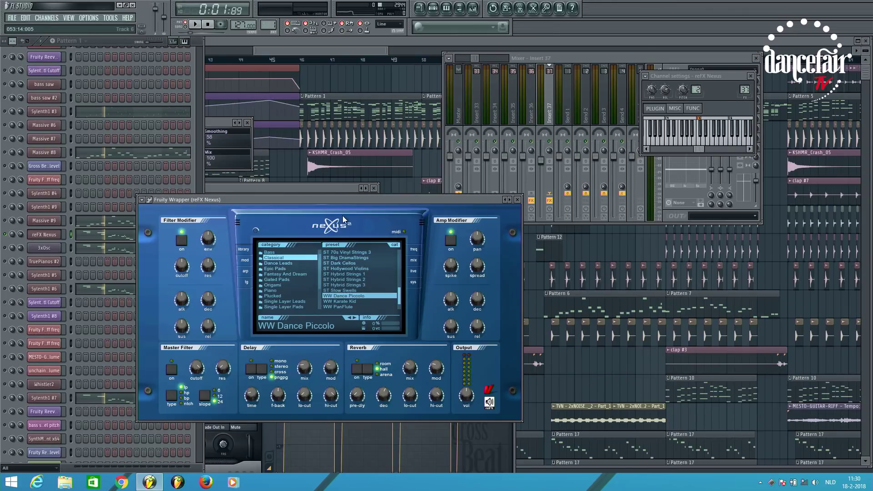
click(518, 199)
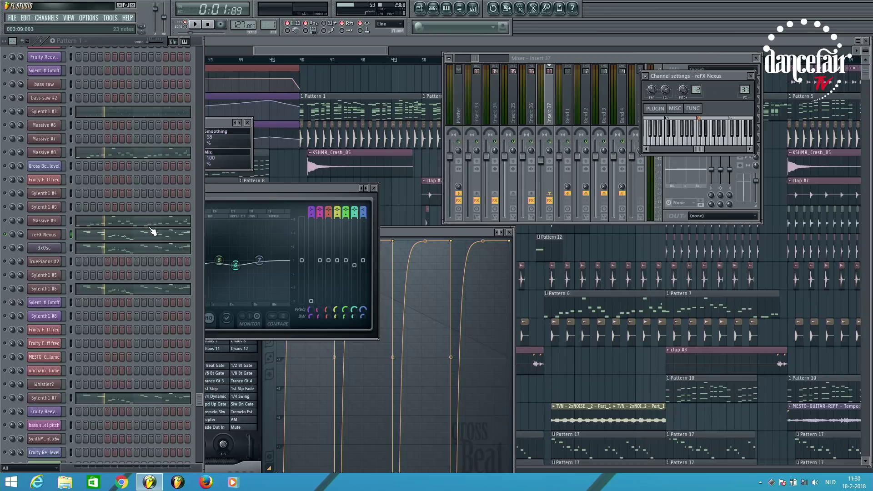
- Play the reFX Nexus melody, inspect the OTT compressor on Insert 37 while it plays, and close the effect
key(space)
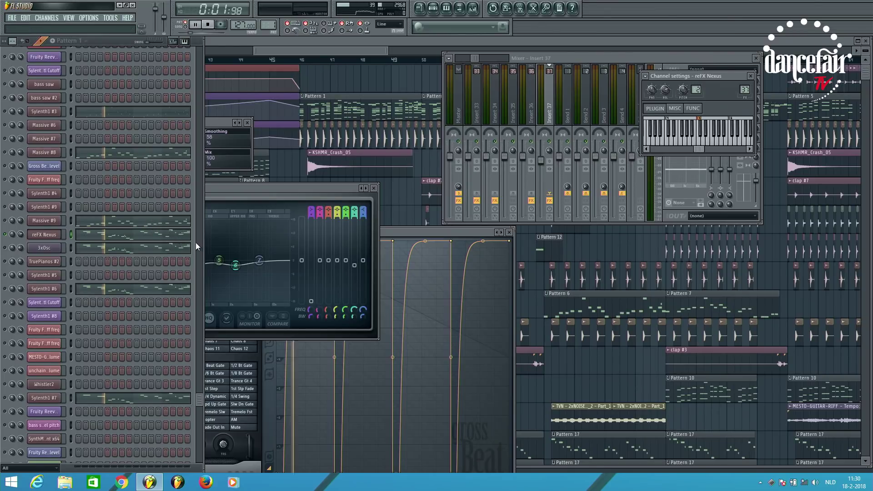
click(652, 58)
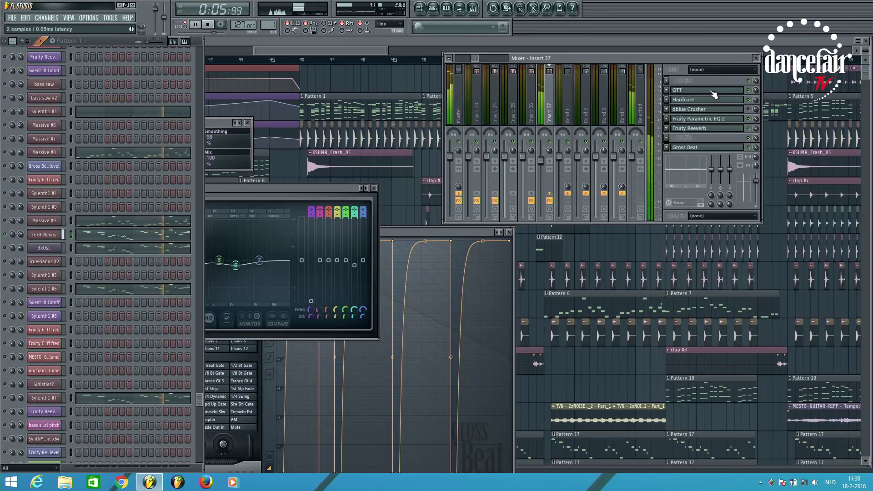
key(space)
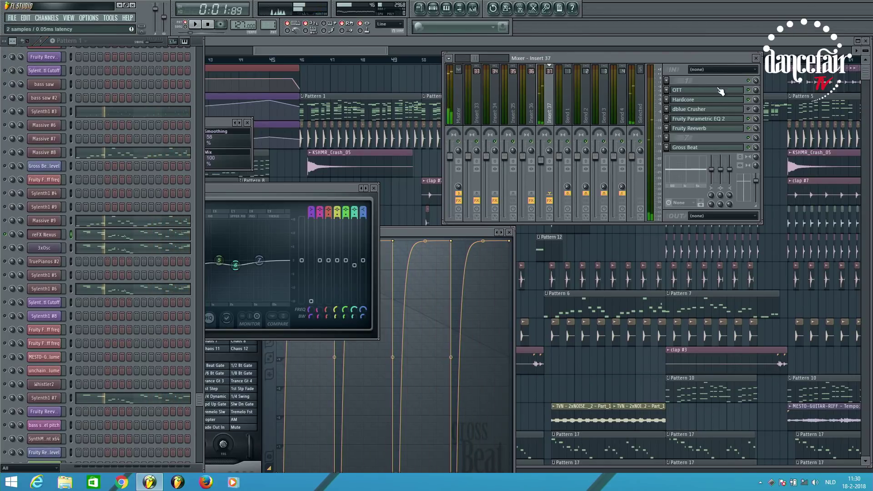
click(722, 91)
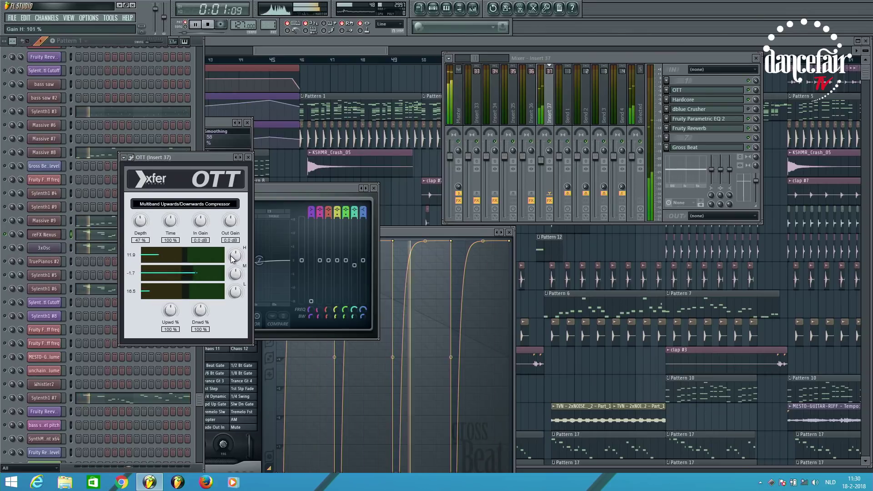
click(249, 158)
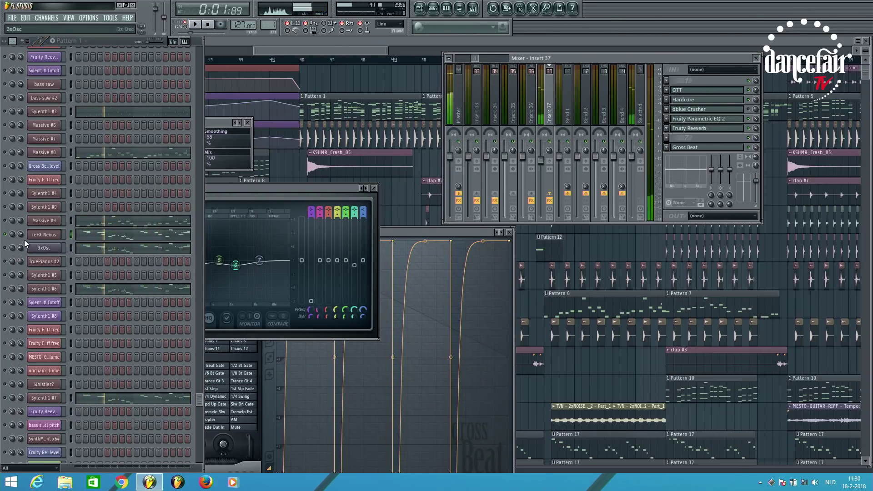
- Solo the 3xOsc channel and open its channel settings to show the oscillators
right_click(6, 252)
click(18, 253)
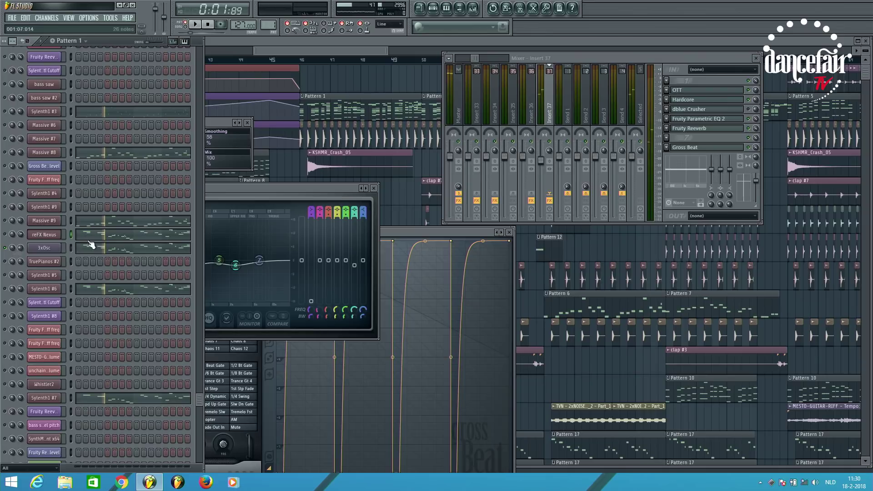
click(44, 248)
key(space)
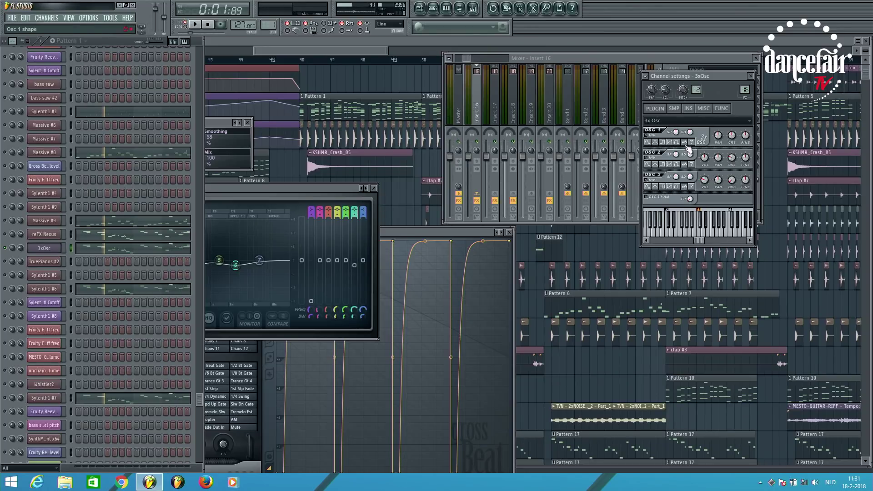
- Inspect the Fruity Parametric EQ 2 and Fruity Compressor on Insert 16, and close the compressor
click(555, 56)
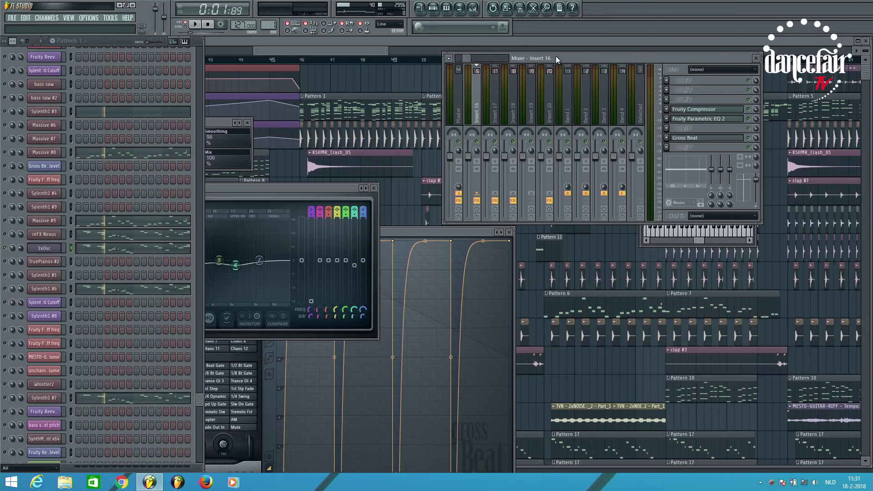
click(694, 122)
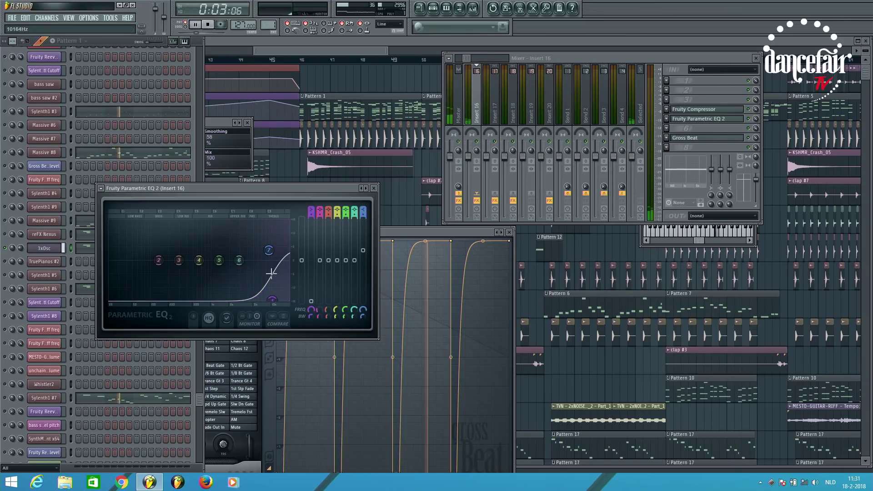
click(702, 110)
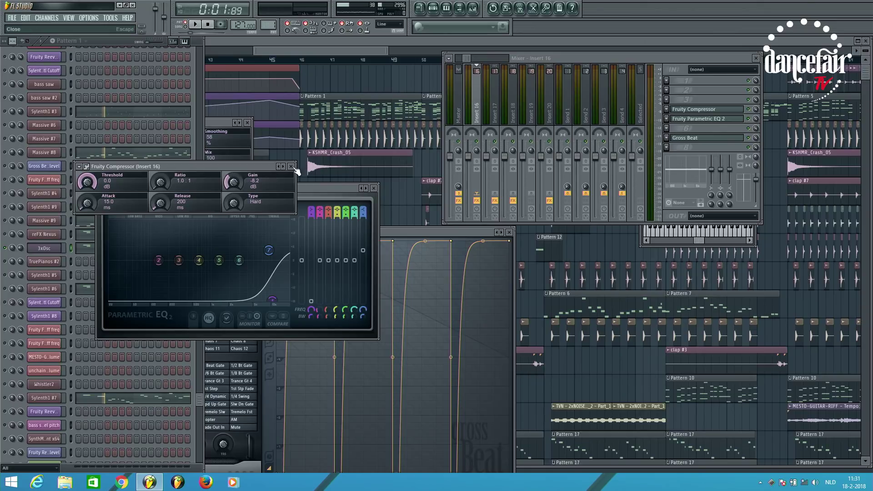
click(291, 167)
- Solo the Sylenth1 #6 channel and play its melody briefly
click(59, 254)
right_click(7, 289)
click(18, 293)
key(space)
key(space)
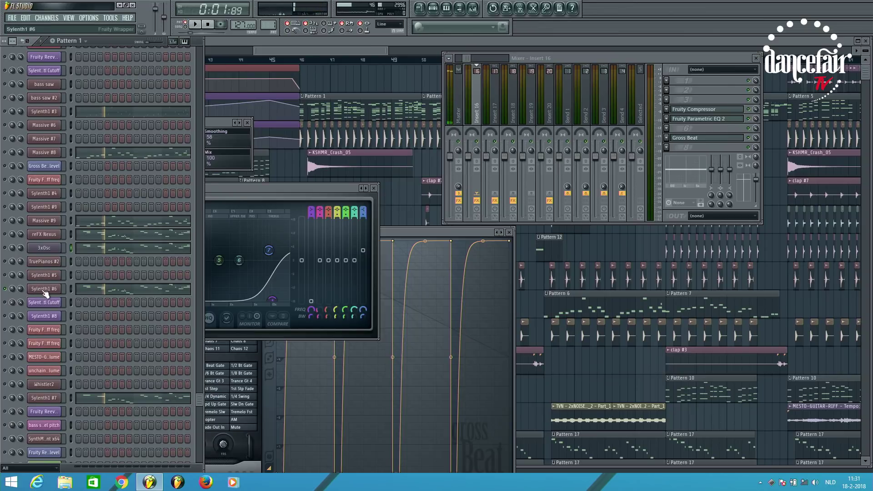
- Open the Sylenth1 #6 synth, switch to Part B and show the waveform choices for oscillator B2
click(44, 290)
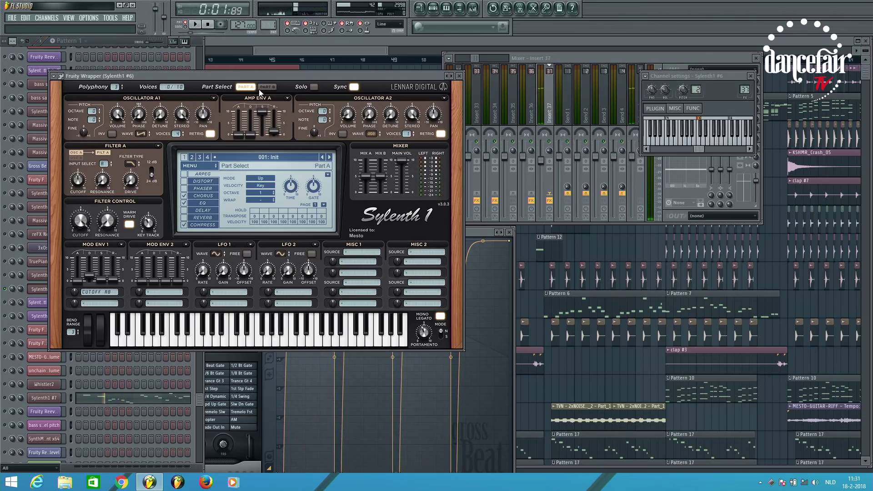
click(269, 88)
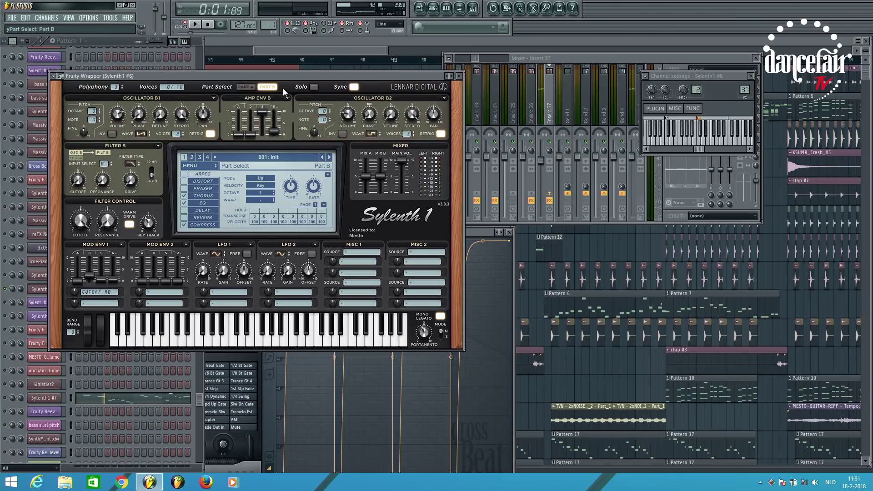
click(372, 133)
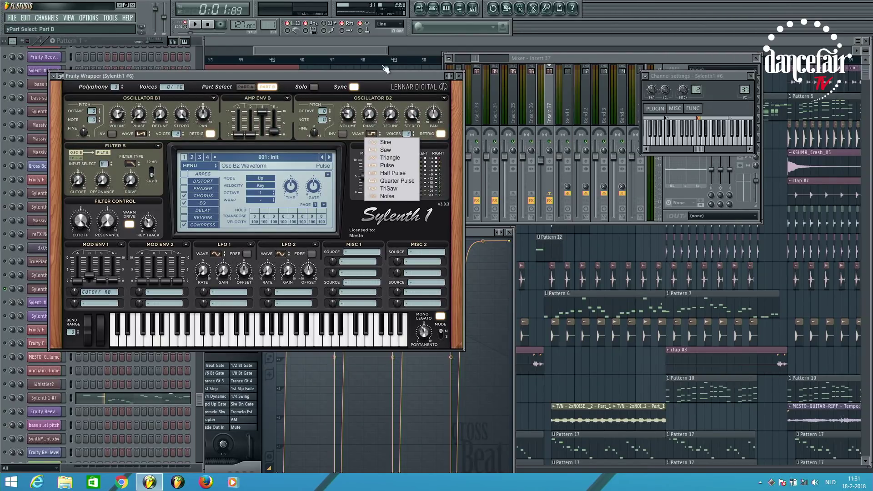
click(386, 82)
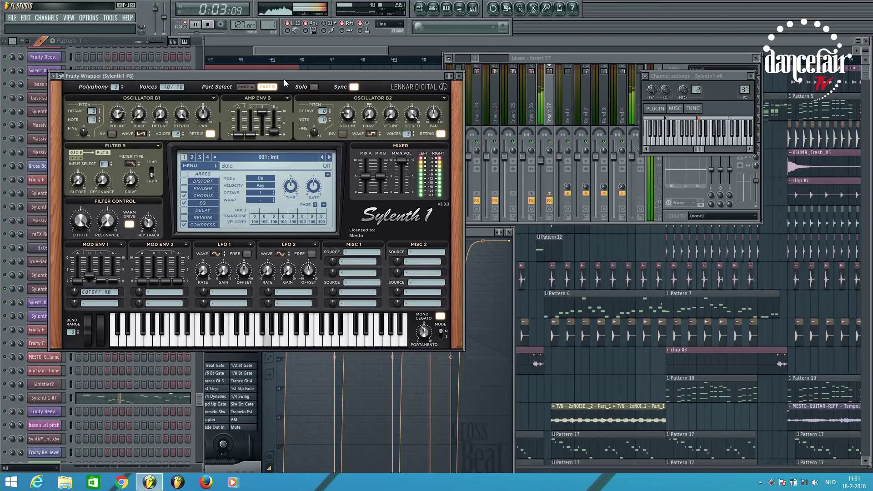
- Return Sylenth1 #6 to Part A and check the oscillator A2 volume
click(246, 87)
key(space)
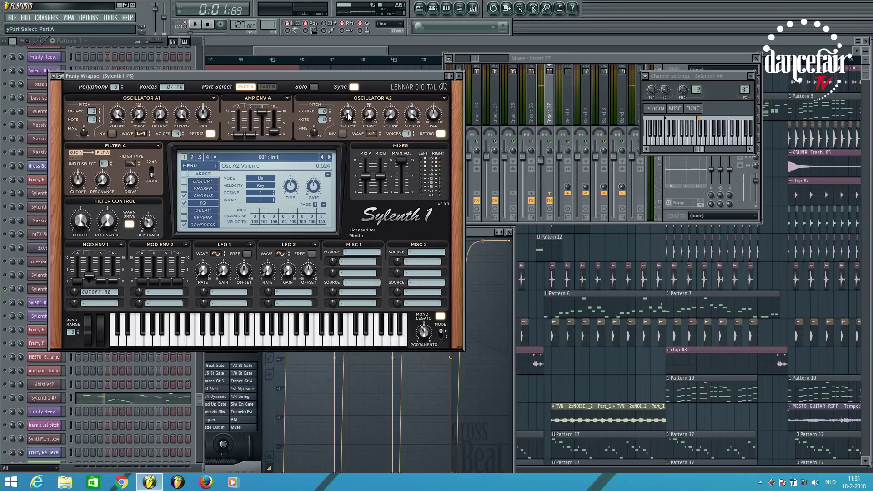
drag(348, 113, 355, 119)
key(space)
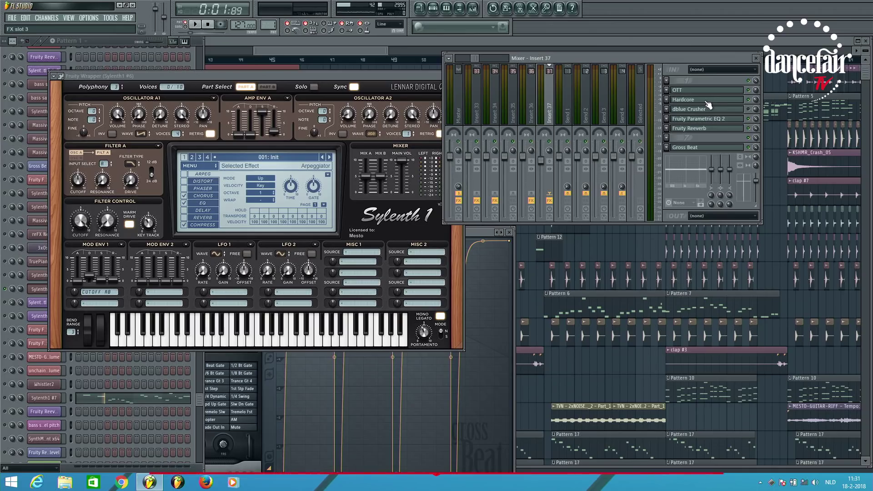
- Open the Hardcore distortion on Insert 37, look through its preset options and close it
click(706, 100)
drag(223, 165, 266, 119)
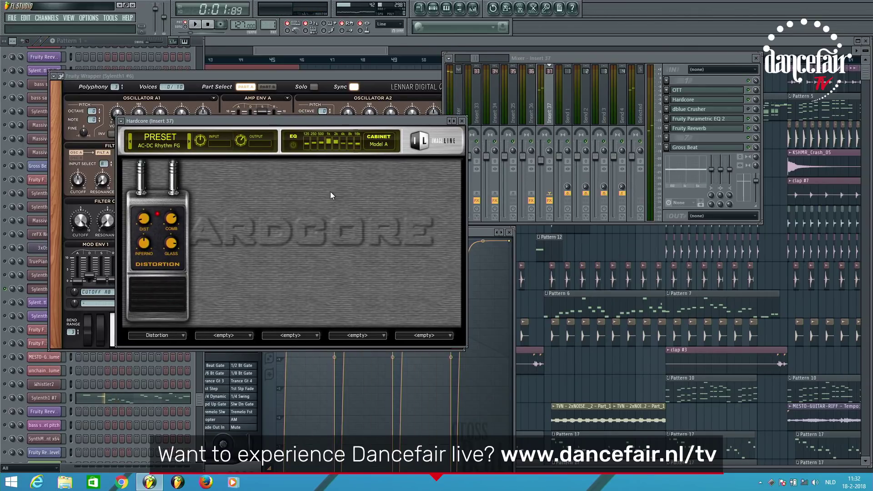
click(124, 121)
mouse_move(138, 145)
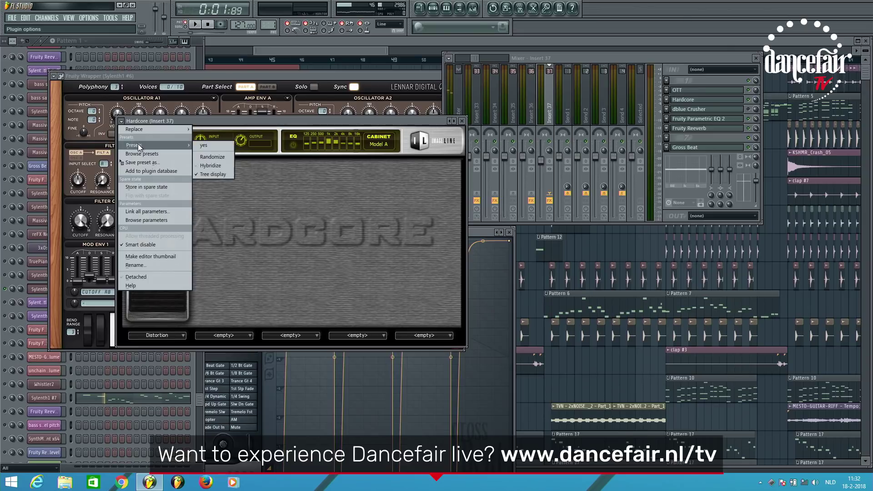
click(367, 121)
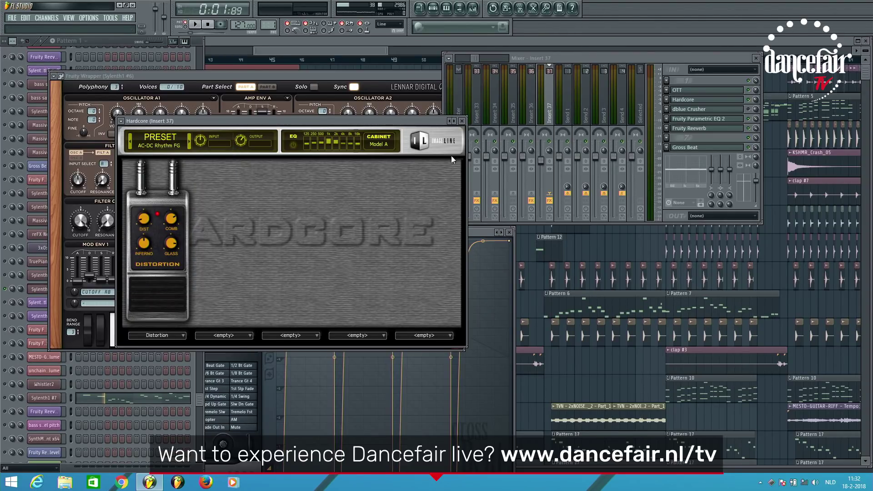
click(463, 121)
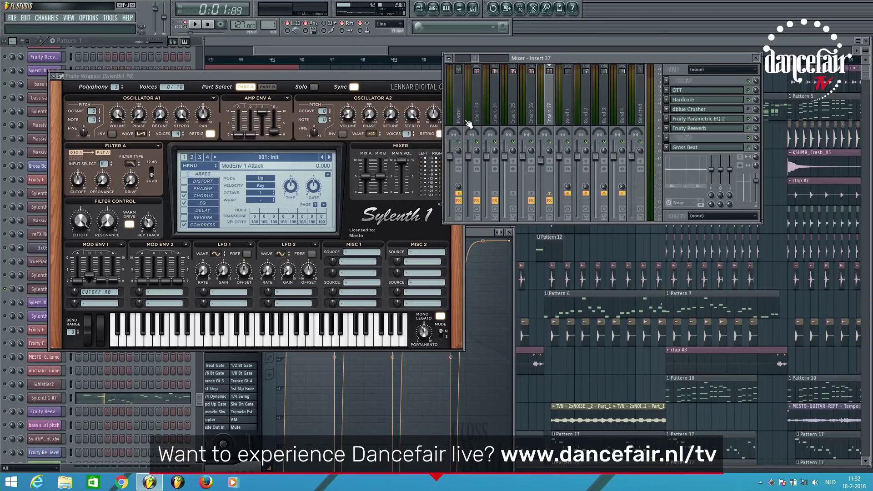
- Play Sylenth1 #6 through the Insert 37 effects, stop playback and close the synth
key(space)
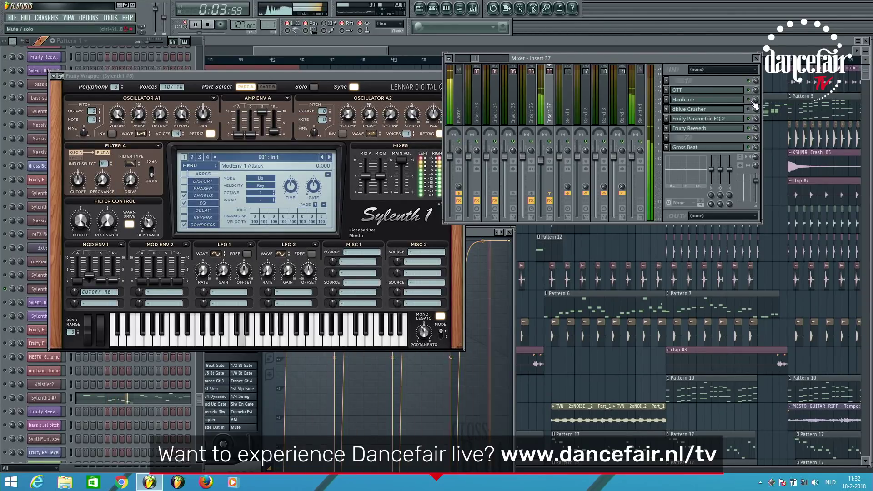
key(space)
click(420, 78)
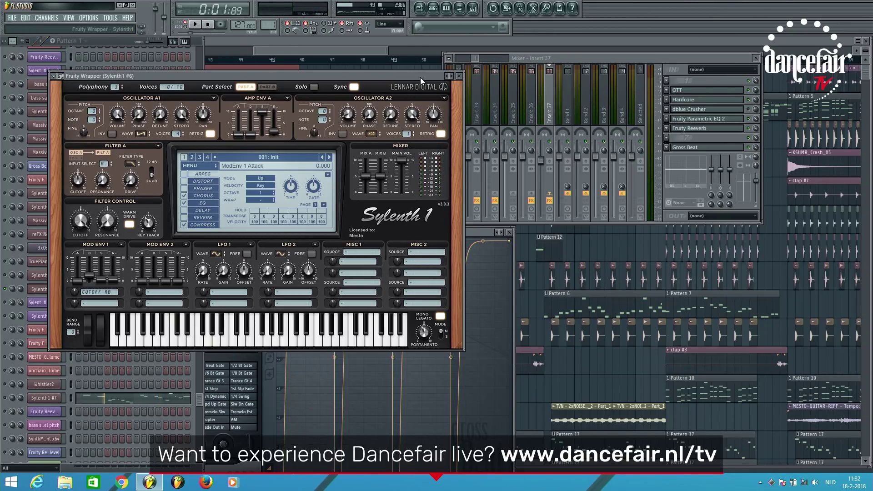
click(461, 76)
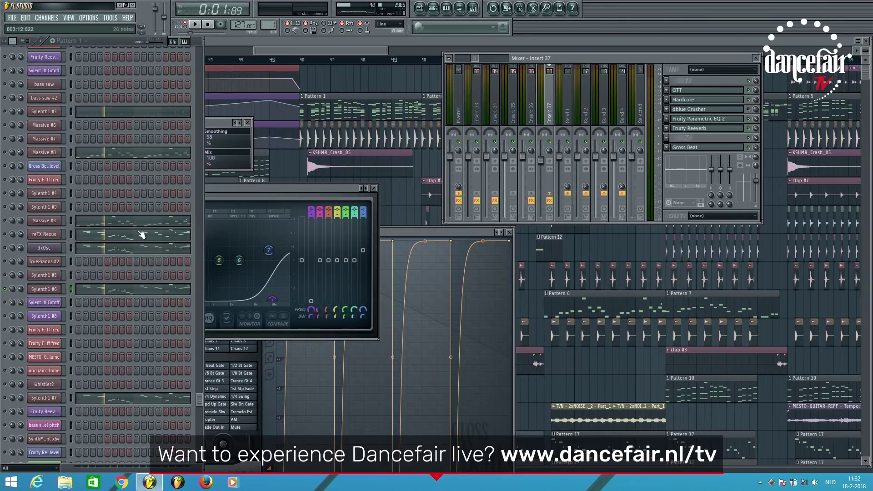
- Recheck the Hardcore distortion on Insert 37, close it, and play the reFX Nexus and Sylenth1 #6 layers together
click(700, 100)
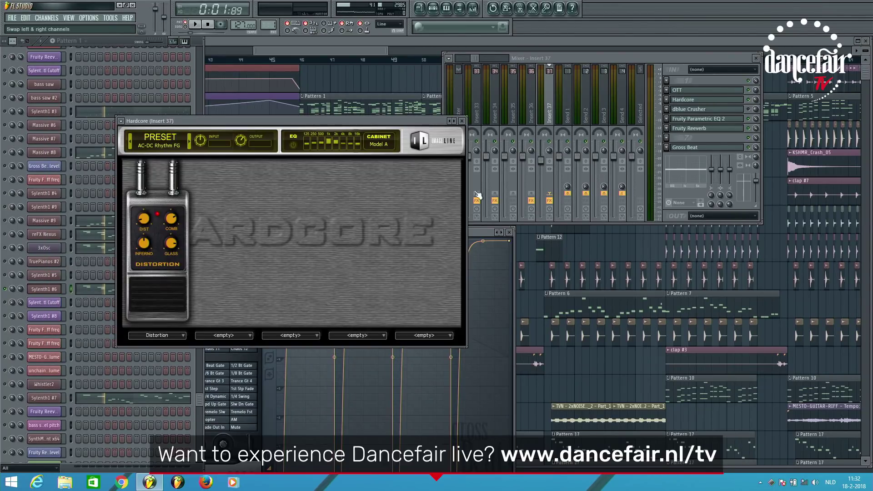
click(463, 122)
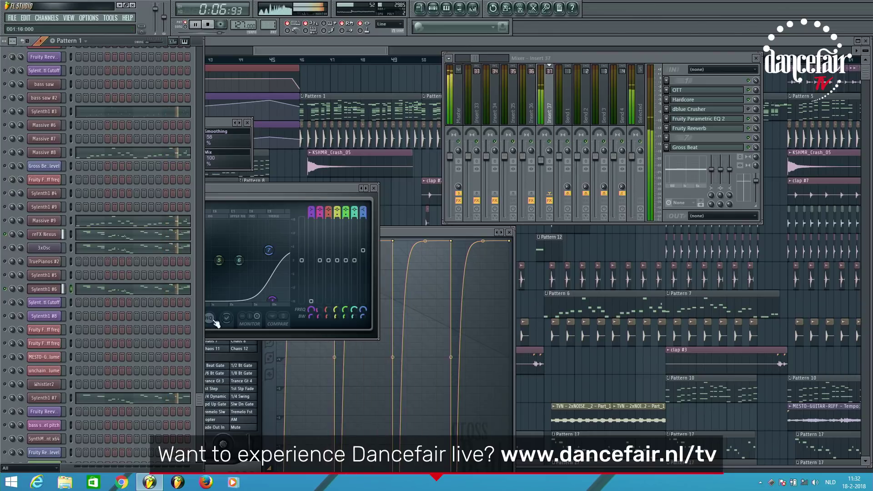
key(space)
- Solo the Sylenth1 #7 channel and play its melody briefly
drag(199, 396, 195, 416)
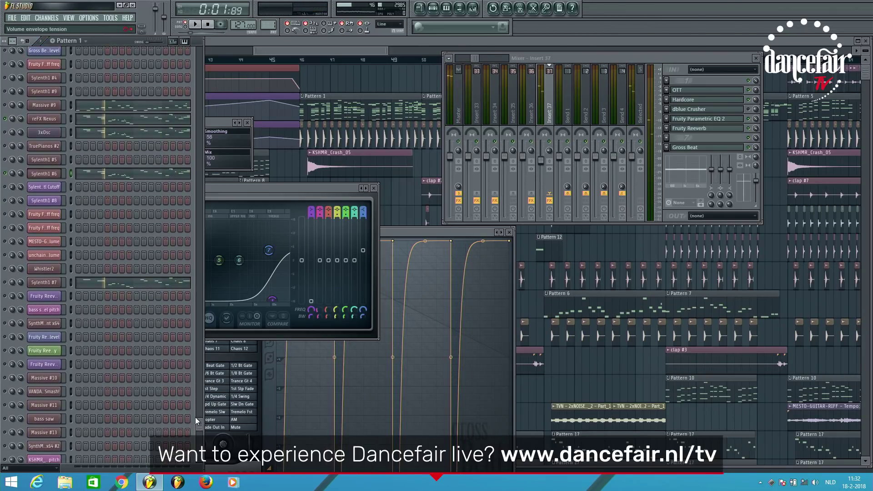
right_click(5, 282)
click(24, 288)
key(space)
key(space)
- Open the Sylenth1 #7 synth, check its Part A amp envelope during playback and close it
click(44, 284)
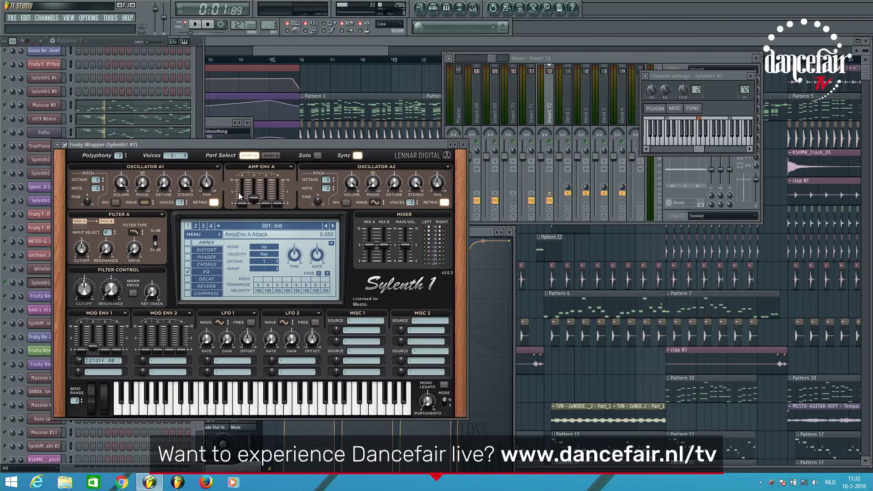
key(space)
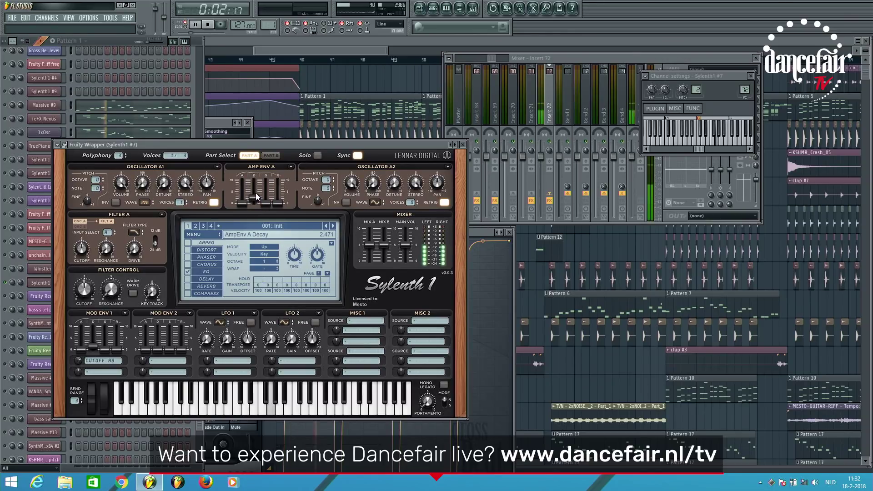
click(463, 145)
- Unsolo Sylenth1 #7 so every channel is enabled, and play all the Pattern 1 layers together
right_click(5, 286)
click(23, 291)
key(space)
drag(199, 423, 200, 458)
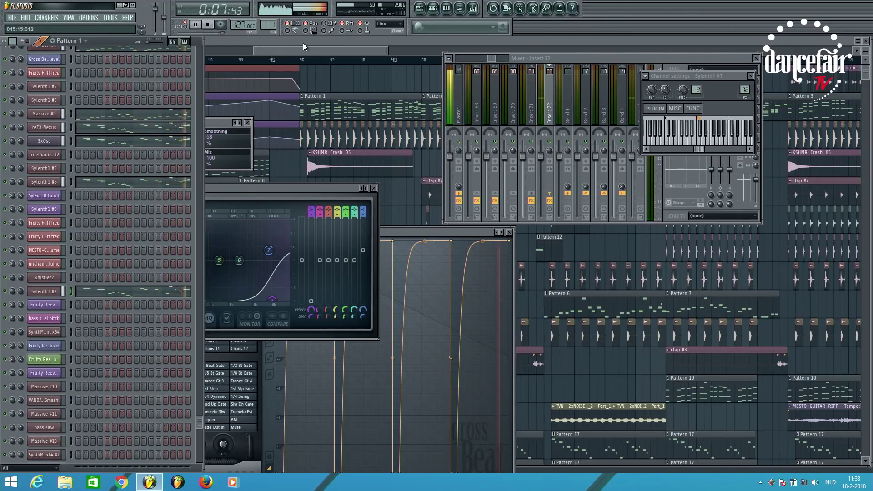
- Close the open plugin and mixer windows, view the drop's lower playlist tracks, and briefly play Pattern 18 on its own
key(F12)
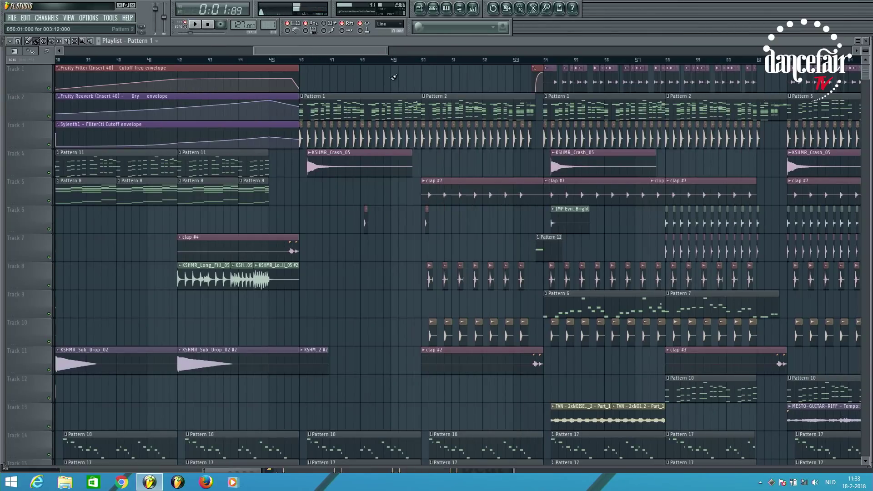
scroll(300, 203, down, 8)
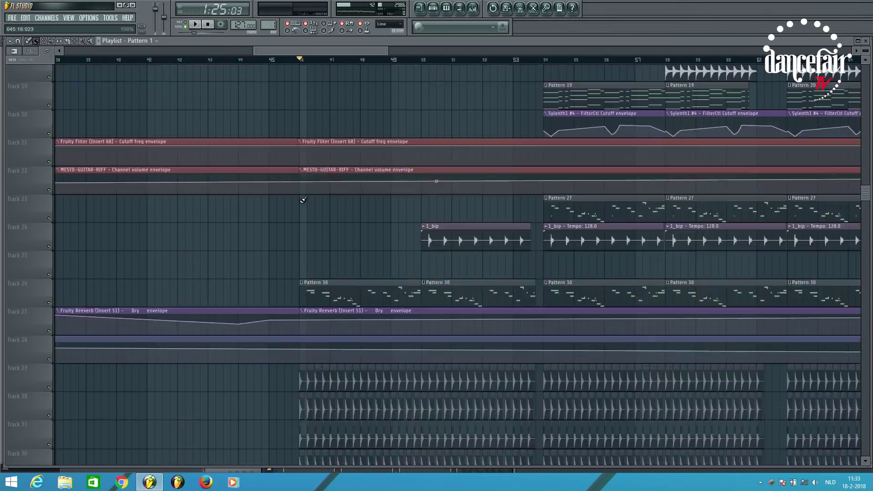
scroll(300, 204, up, 3)
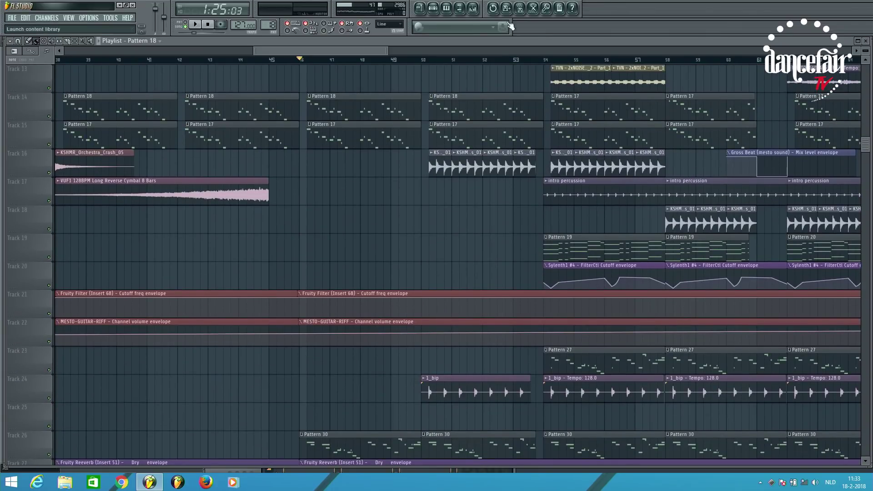
click(435, 9)
click(186, 26)
key(space)
key(space)
- Look over the playlist tracks around the drop and play Pattern 18 again while browsing its channels
drag(200, 422, 198, 291)
click(222, 121)
scroll(347, 208, down, 5)
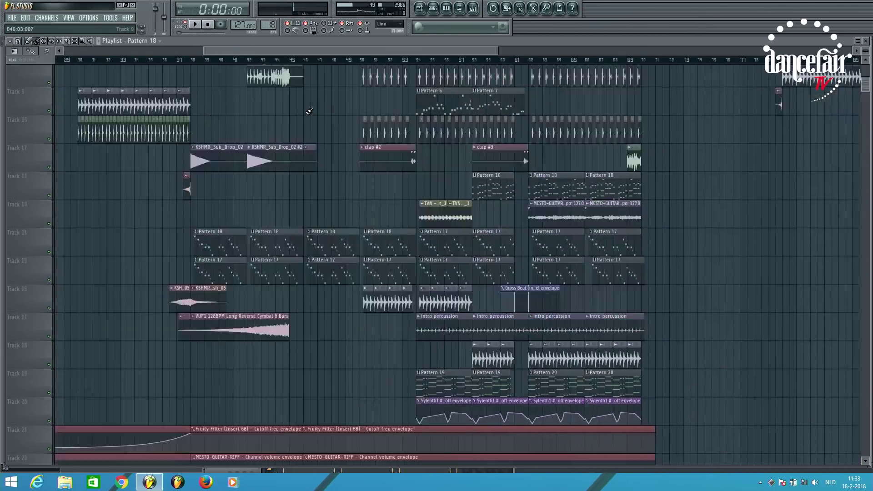
scroll(347, 208, up, 4)
scroll(347, 208, down, 5)
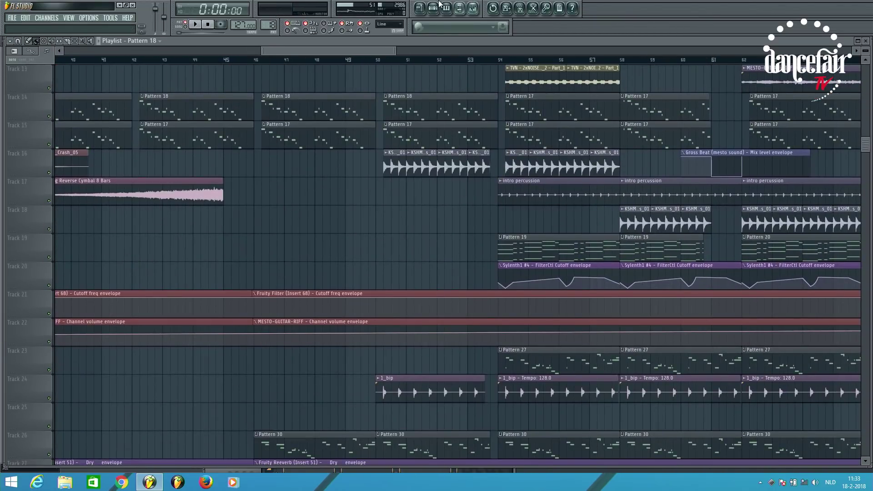
click(433, 8)
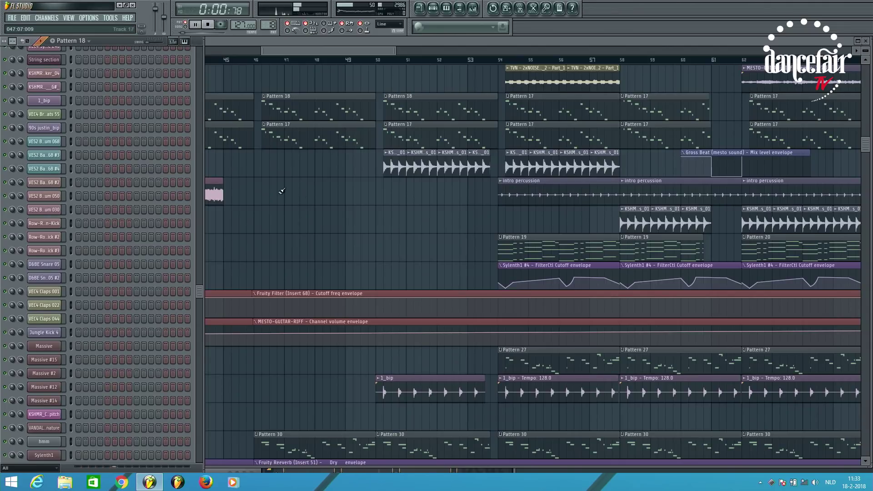
drag(196, 294, 198, 220)
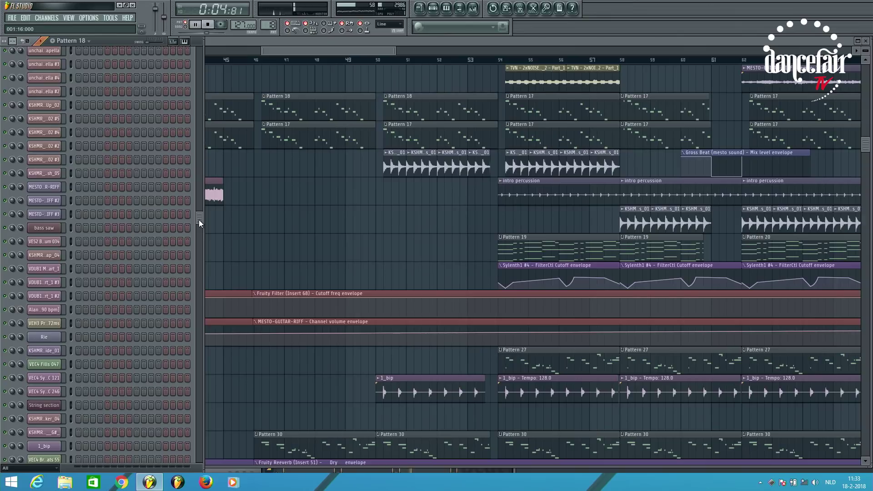
key(space)
- Select Pattern 17 in the playlist and play it briefly, and do the same with Pattern 30
click(291, 140)
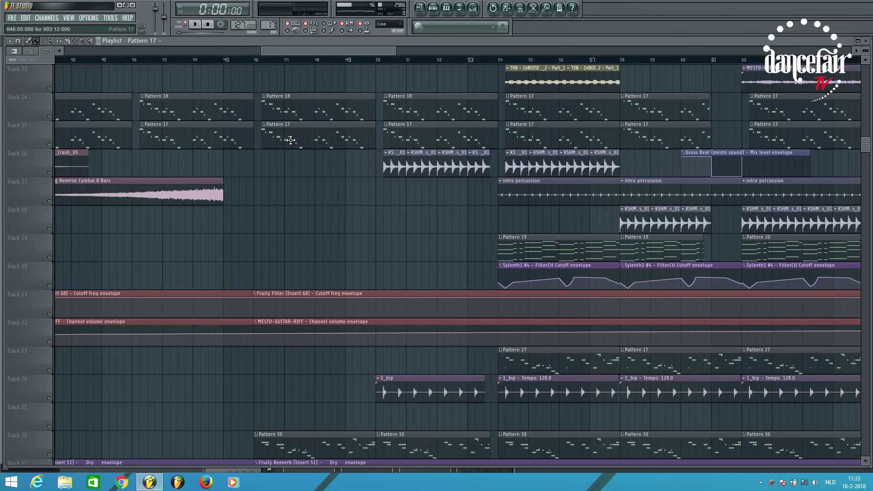
click(438, 8)
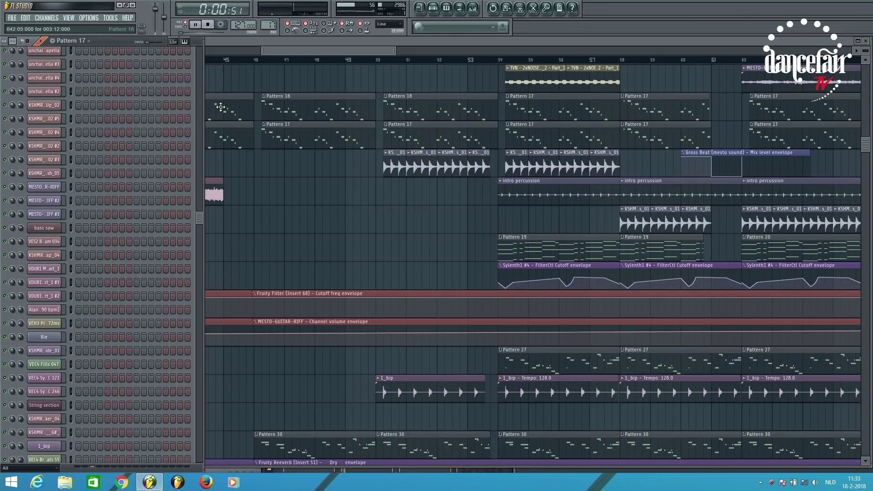
click(272, 442)
key(space)
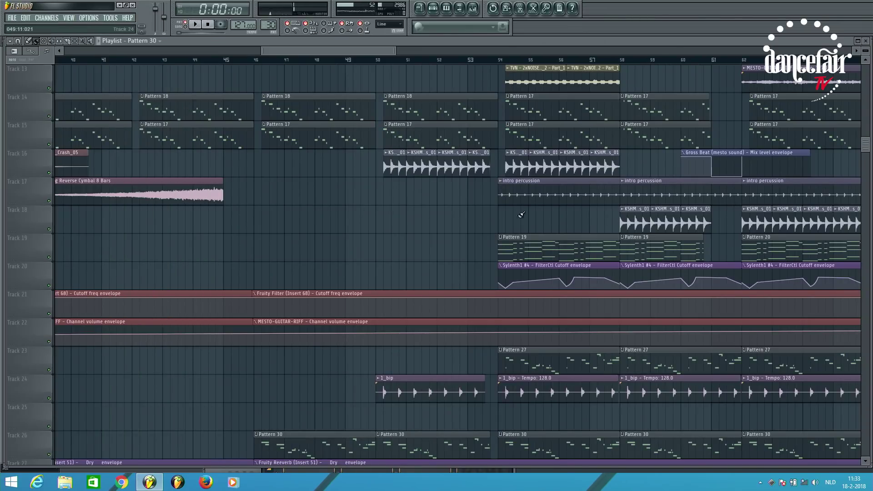
click(437, 10)
key(space)
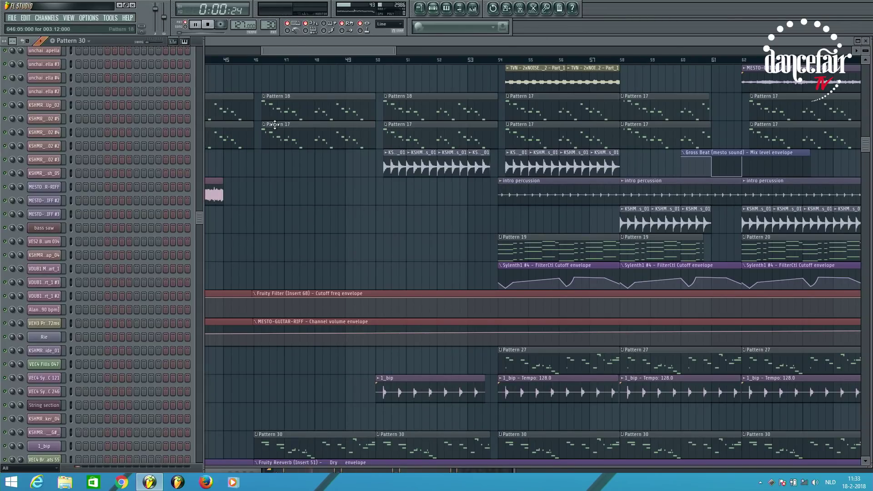
key(space)
- Find the VANDALISM_Lead_Smash! channel in Pattern 30, play its melody, and inspect its notes in the piano roll before closing it
drag(199, 217, 189, 430)
scroll(188, 428, up, 5)
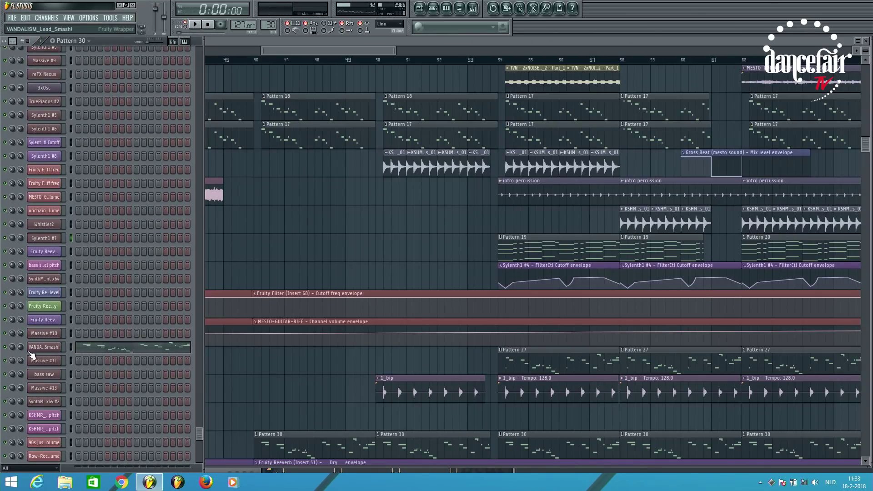
key(space)
click(88, 348)
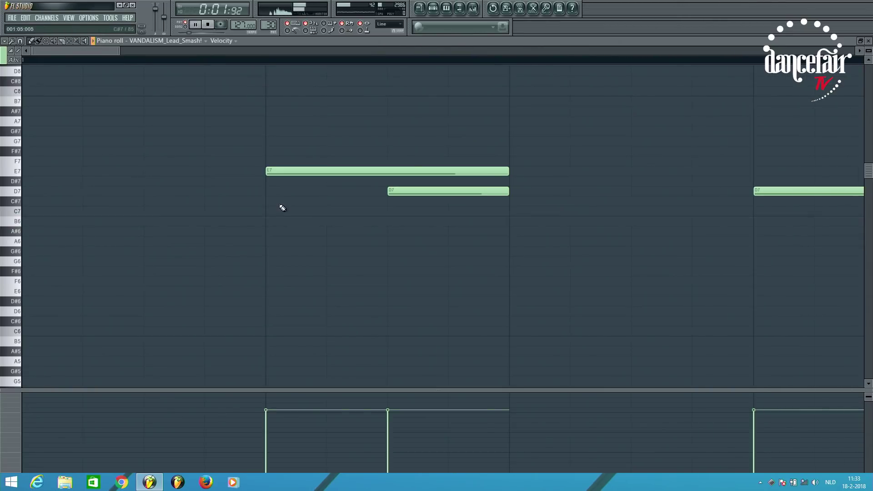
scroll(280, 212, down, 3)
key(space)
click(452, 9)
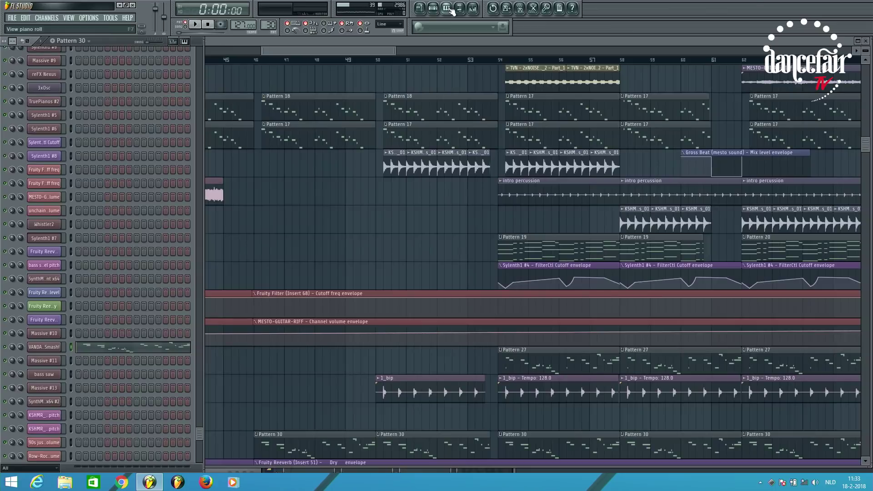
- Select Pattern 1 in the playlist and display its channels in the channel rack
key(F6)
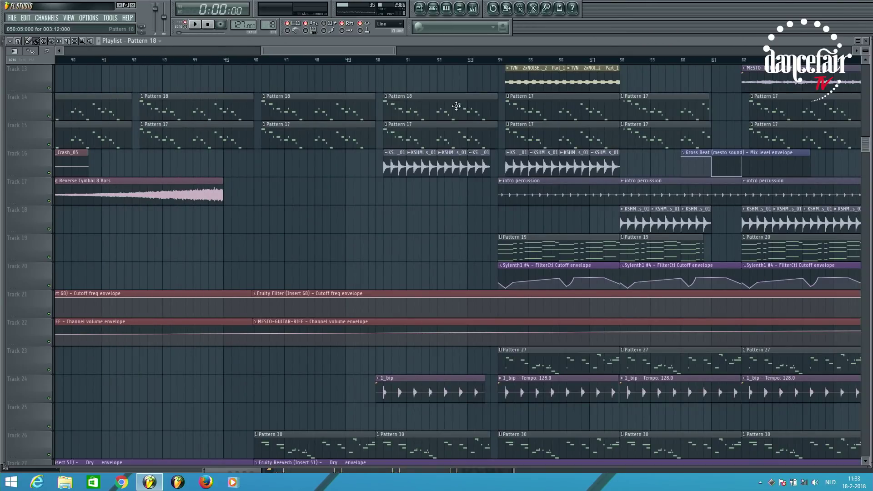
click(439, 9)
drag(201, 420, 190, 350)
click(581, 246)
scroll(581, 246, up, 10)
click(349, 110)
click(435, 9)
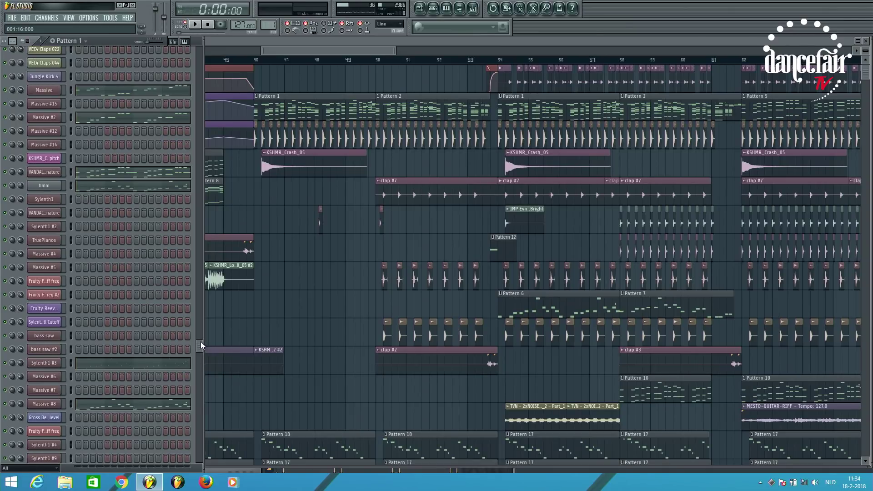
- Solo the Sylenth1 #6 channel, listen to it in Pattern 1 and open its synth plugin
drag(197, 345, 201, 437)
scroll(150, 210, up, 1)
right_click(8, 113)
key(Escape)
key(space)
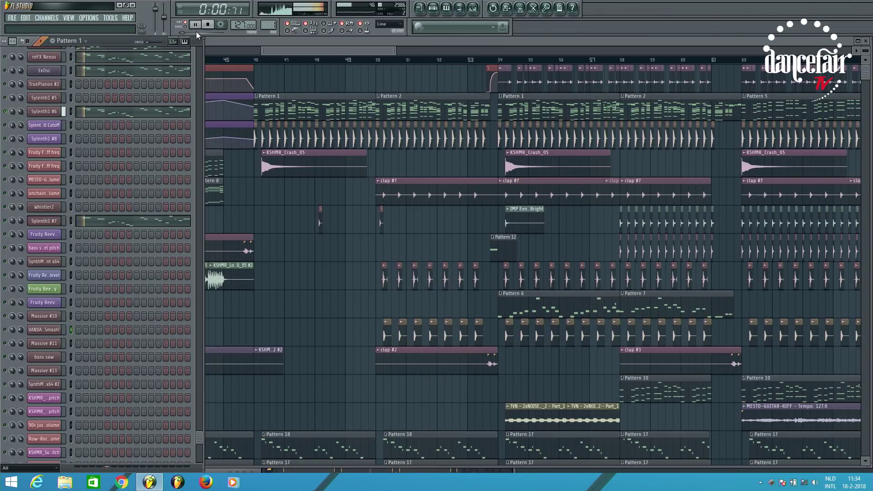
click(49, 113)
key(space)
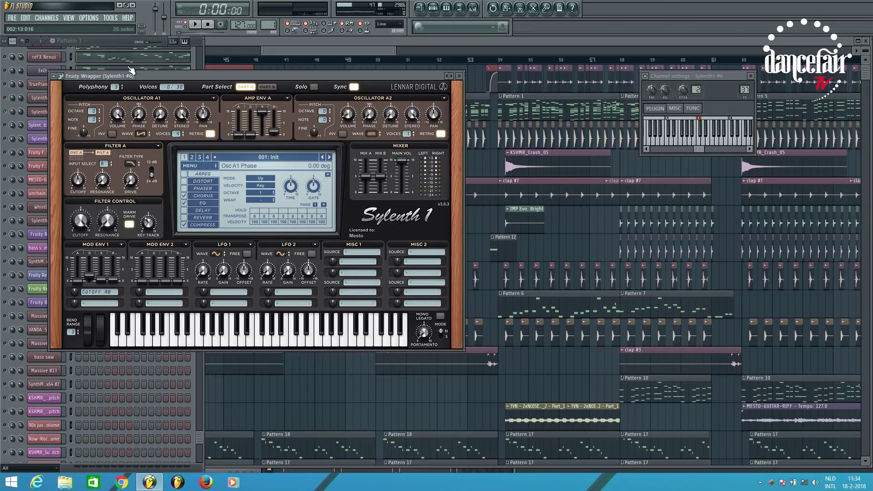
- Examine the Sylenth1 #6 notes in the piano roll and return to the synth's settings
click(450, 8)
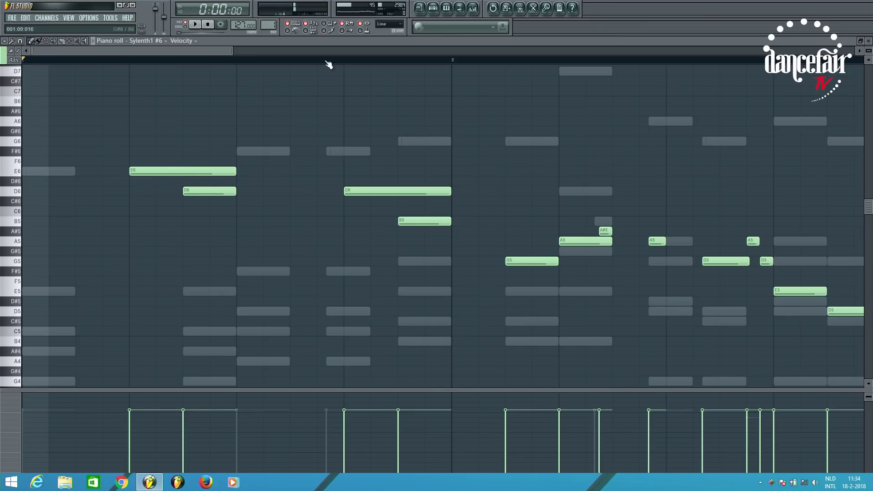
click(449, 8)
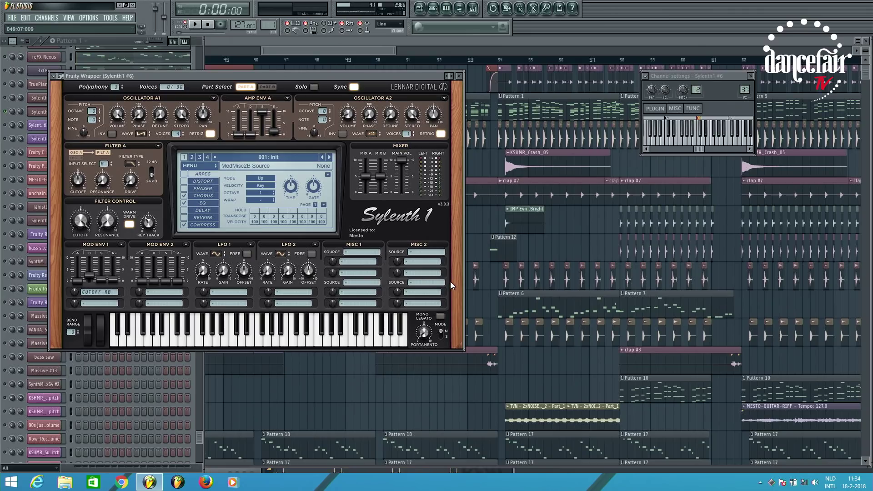
mouse_move(425, 333)
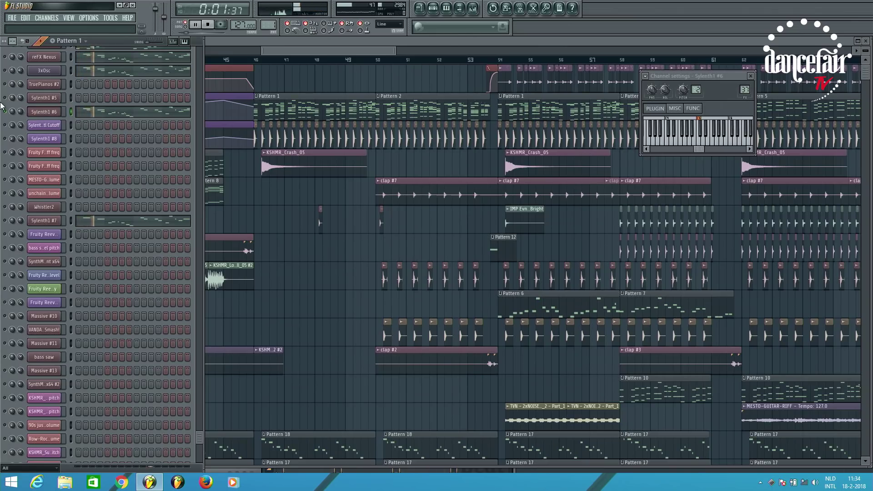
- Unsolo the Sylenth1 #6 channel, bring the playlist to the front and stop the pattern playback
right_click(9, 112)
click(14, 116)
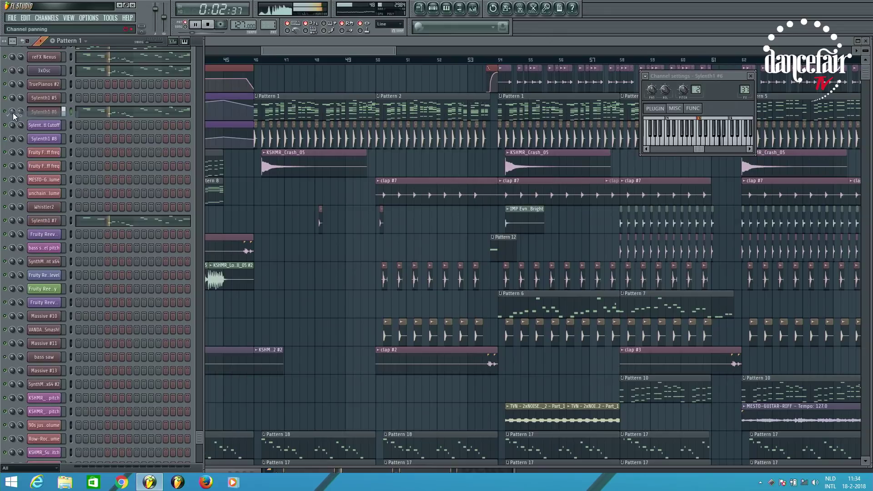
click(315, 51)
key(space)
- Look through the playlist tracks and play the full arrangement from bar 46
scroll(464, 102, down, 5)
scroll(464, 102, down, 8)
scroll(375, 167, up, 4)
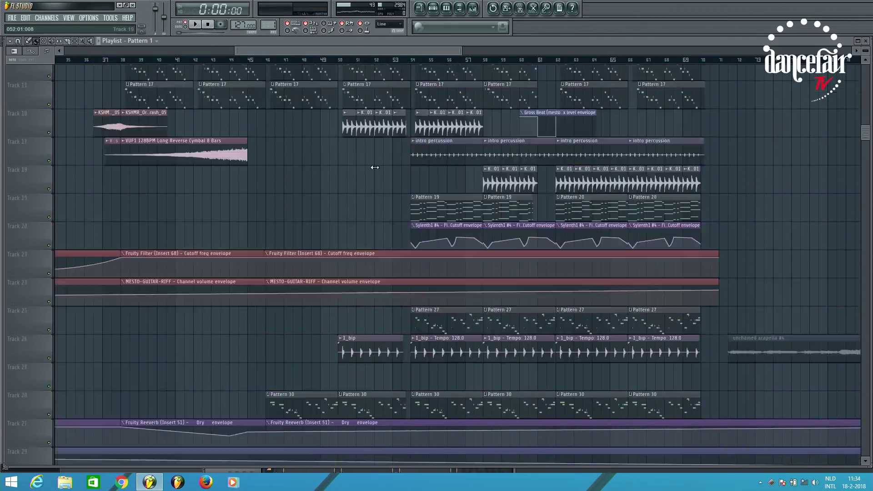
scroll(375, 167, up, 8)
key(space)
scroll(276, 136, up, 3)
scroll(279, 201, down, 10)
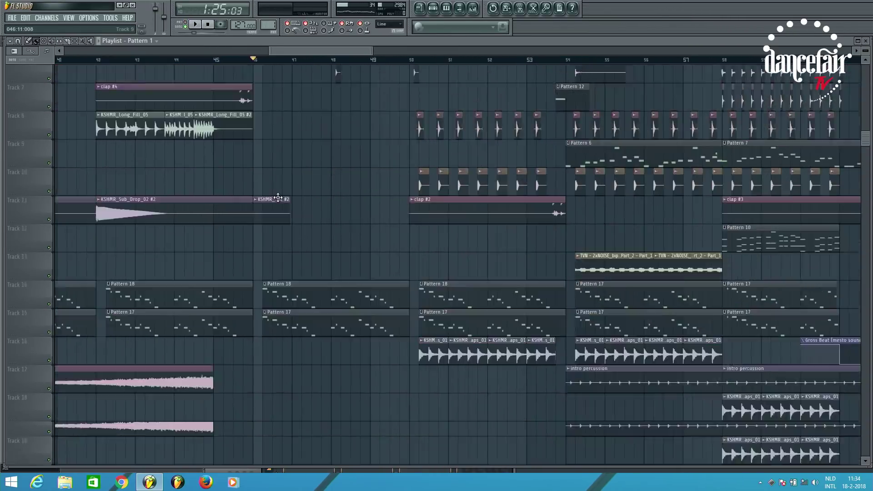
scroll(279, 200, up, 11)
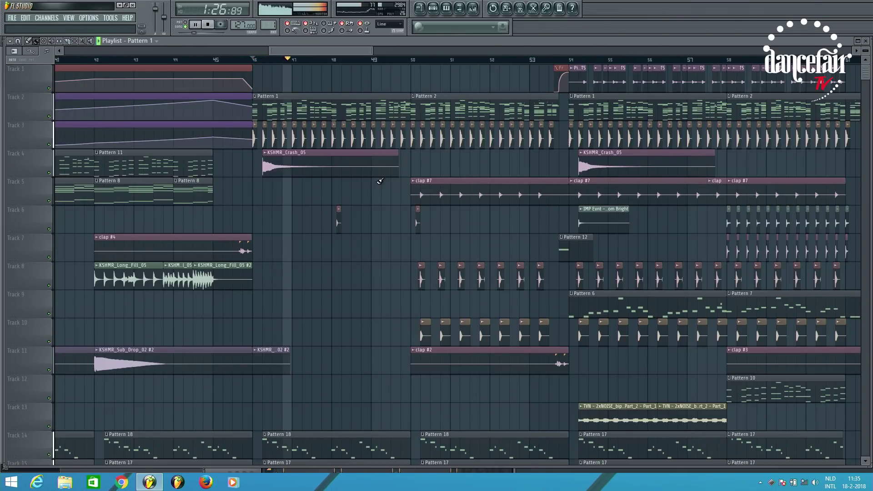
key(space)
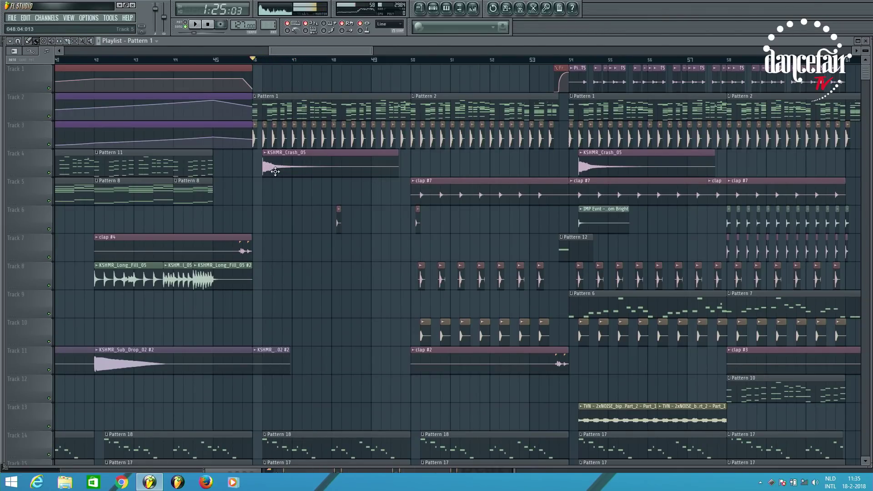
- Solo Track 4 to listen to the KSHMR_Crash_05 clip from bar 46, and unsolo the track
right_click(49, 173)
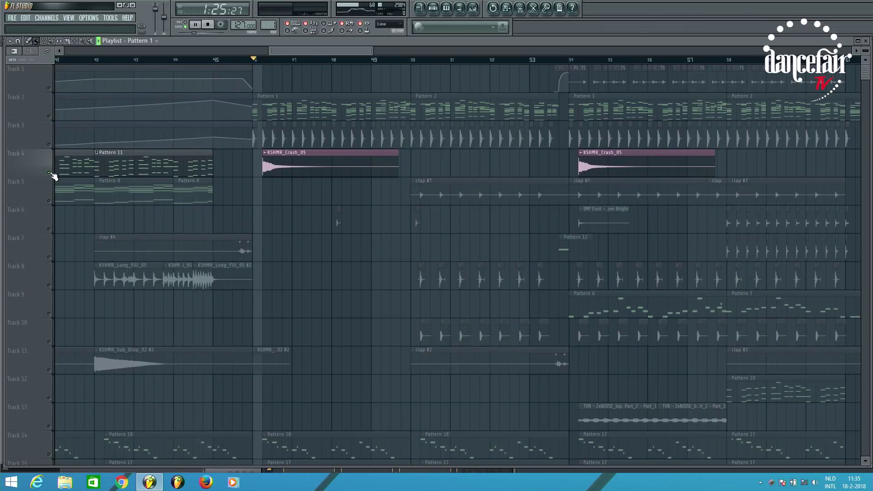
key(space)
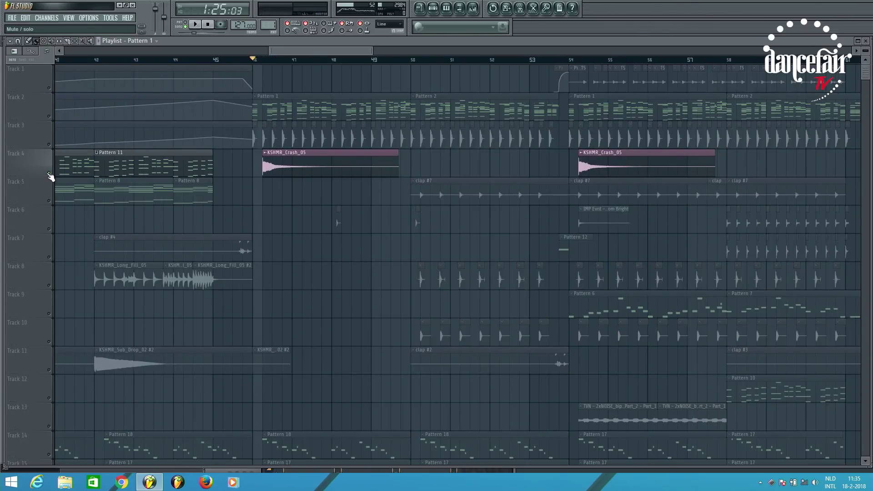
right_click(49, 174)
- Play all tracks from bar 46 and examine the bassdrum clip on Track 6 after bar 48
scroll(362, 201, up, 3)
scroll(355, 191, down, 1)
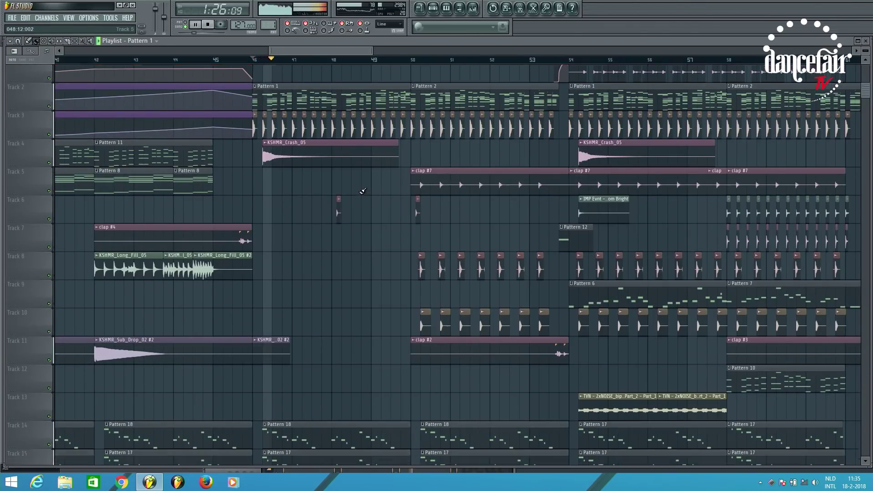
scroll(356, 191, up, 5)
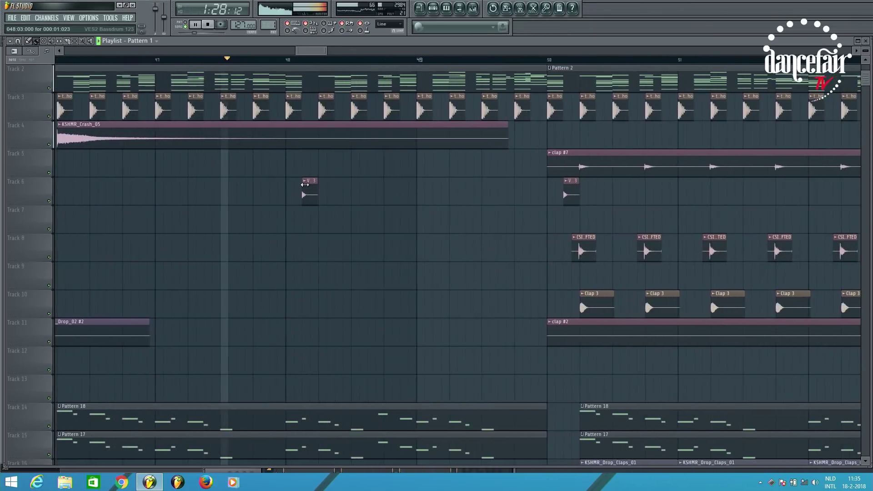
key(space)
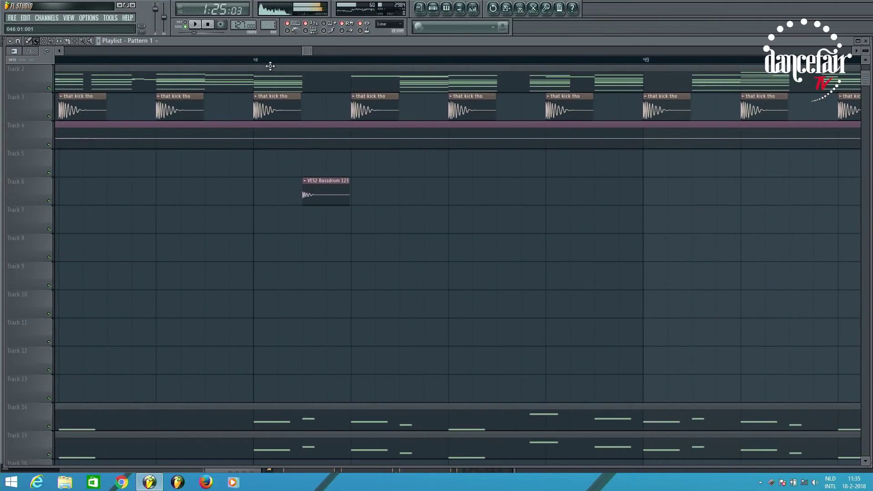
- Open the VES2 Bassdrum 123 clip's channel settings and play the arrangement from bar 48
click(253, 61)
scroll(527, 272, down, 2)
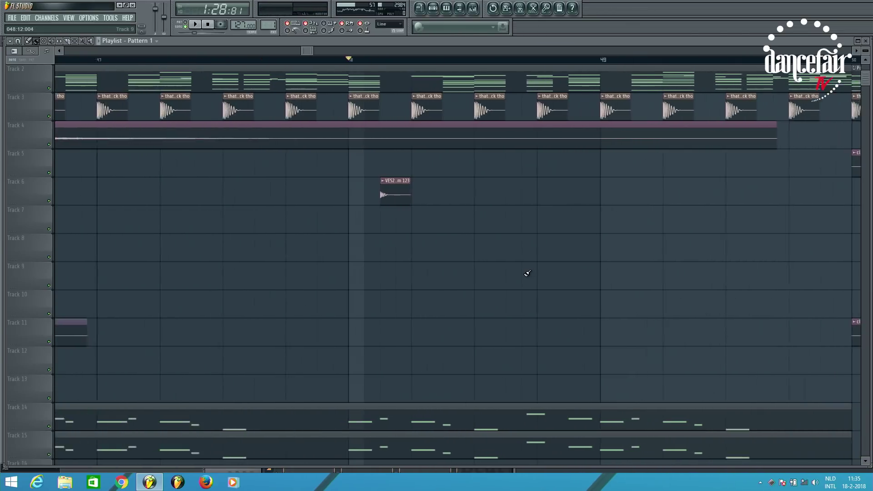
double_click(350, 185)
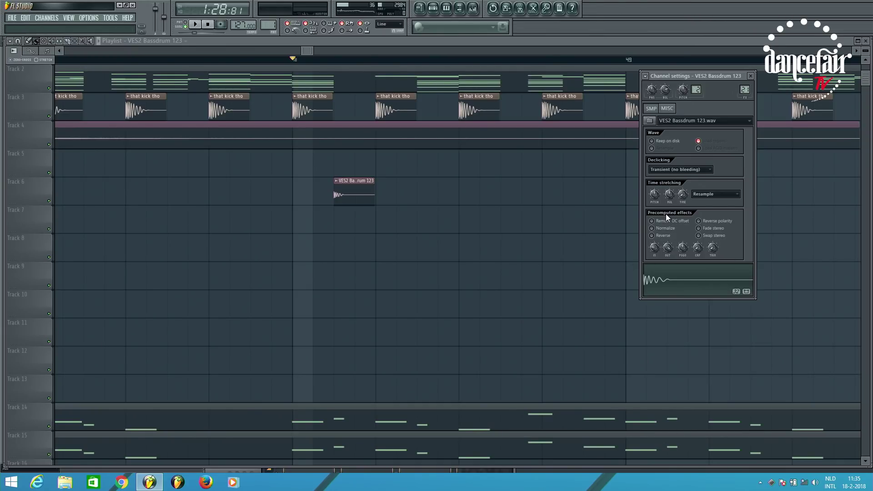
click(350, 194)
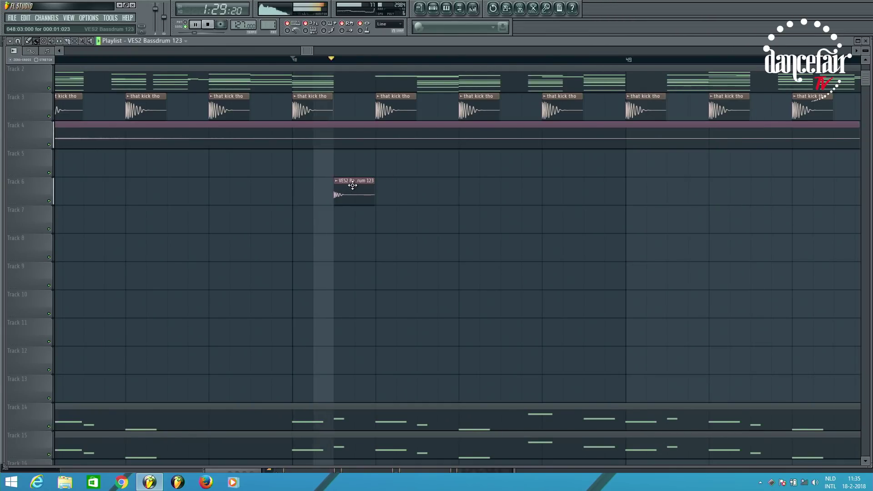
scroll(381, 109, down, 6)
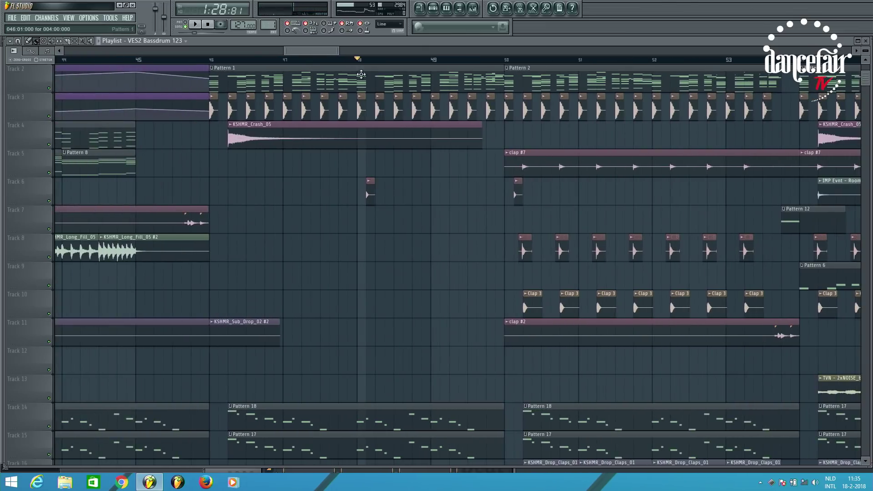
- Move the playback position to bar 46 and listen to the drop until it passes bar 50
click(212, 59)
key(space)
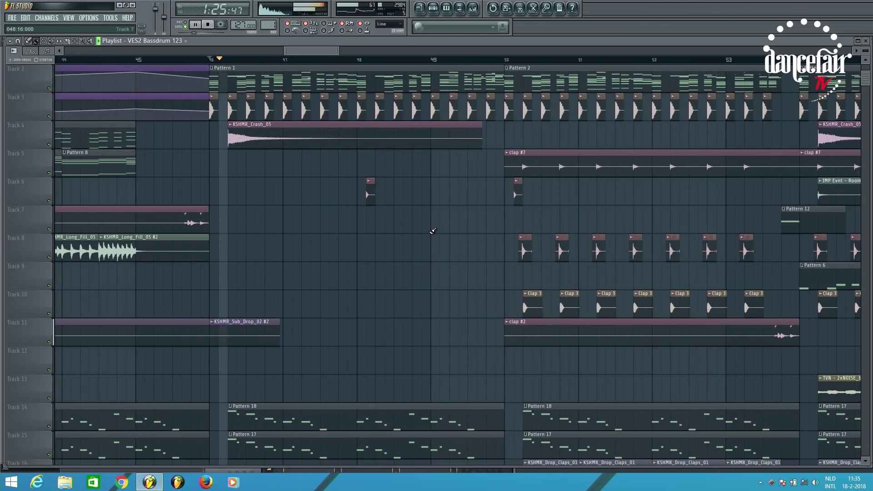
scroll(431, 60, down, 4)
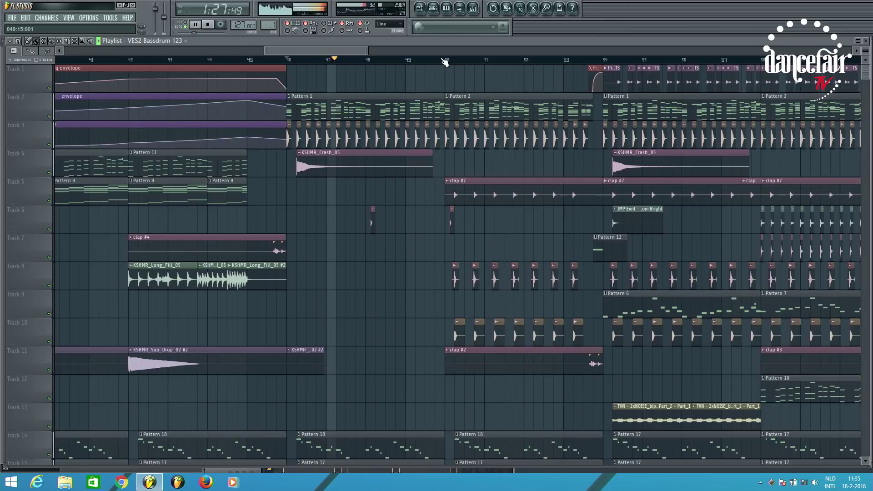
drag(337, 51, 361, 50)
scroll(286, 260, up, 3)
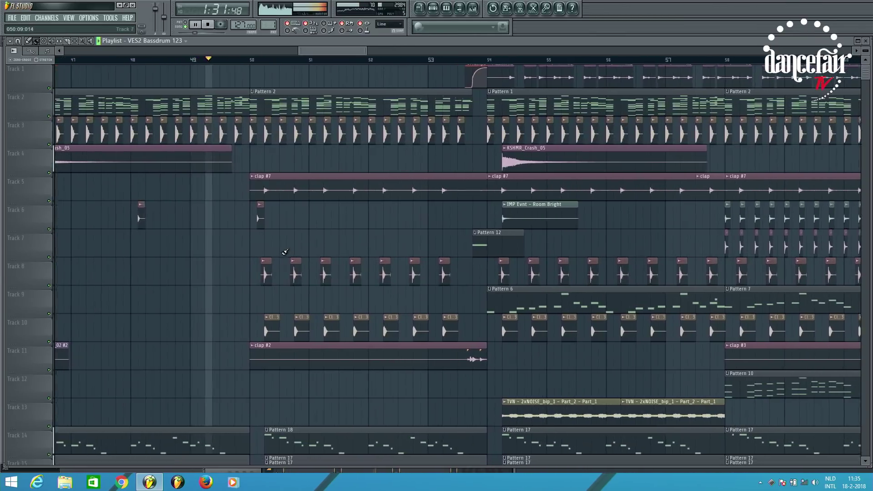
scroll(286, 257, down, 2)
key(space)
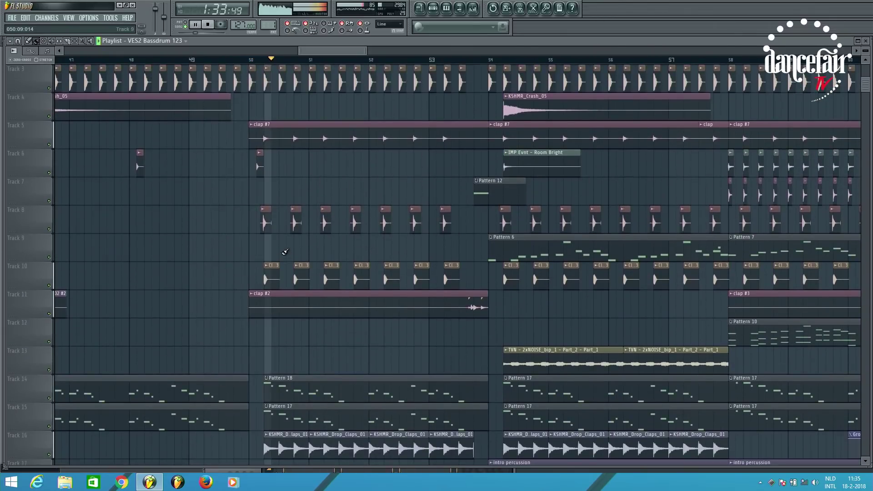
- Set the playback position to bar 50 and listen to the section where the claps enter
scroll(287, 253, up, 2)
scroll(232, 64, up, 3)
click(222, 60)
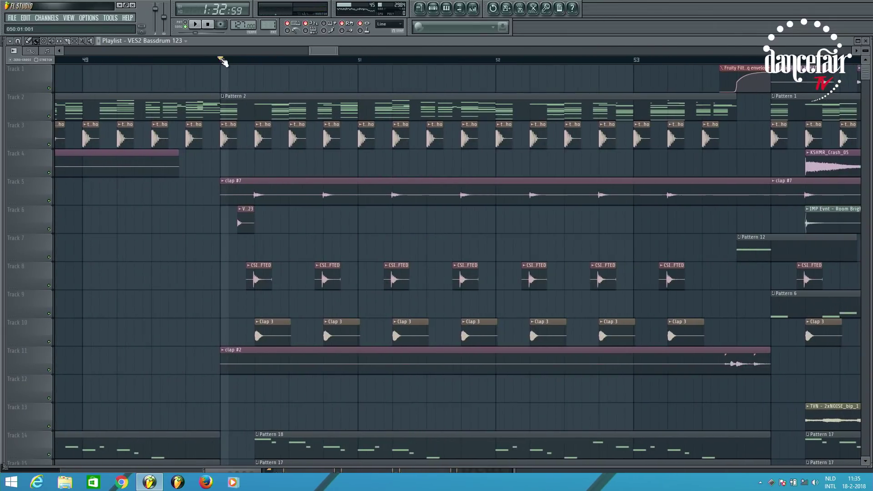
key(space)
scroll(359, 164, down, 3)
scroll(356, 189, up, 3)
scroll(357, 190, up, 1)
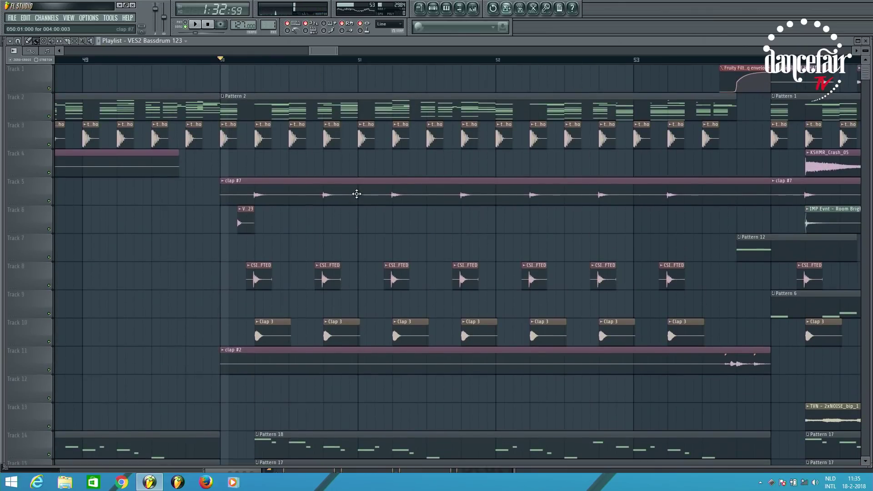
- Solo the clap layers on Tracks 5, 8 and 10 and listen to them together from bar 50
right_click(50, 202)
click(50, 286)
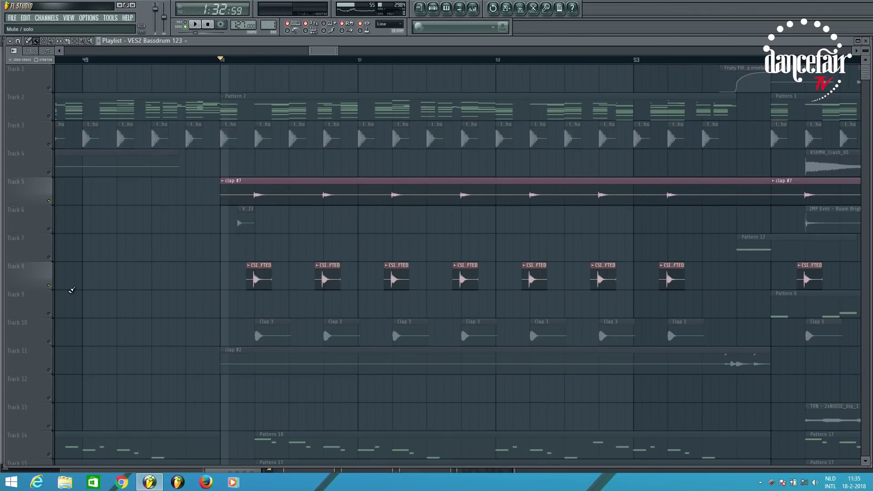
click(50, 342)
scroll(228, 242, down, 9)
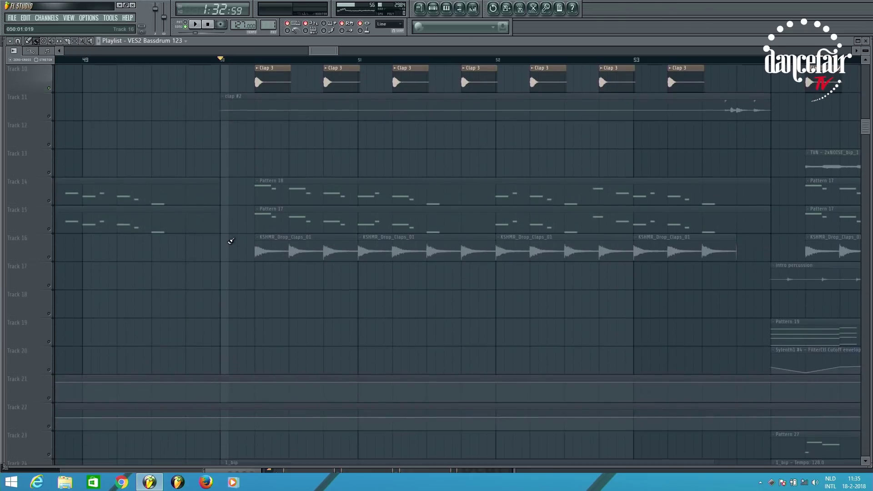
scroll(228, 241, up, 8)
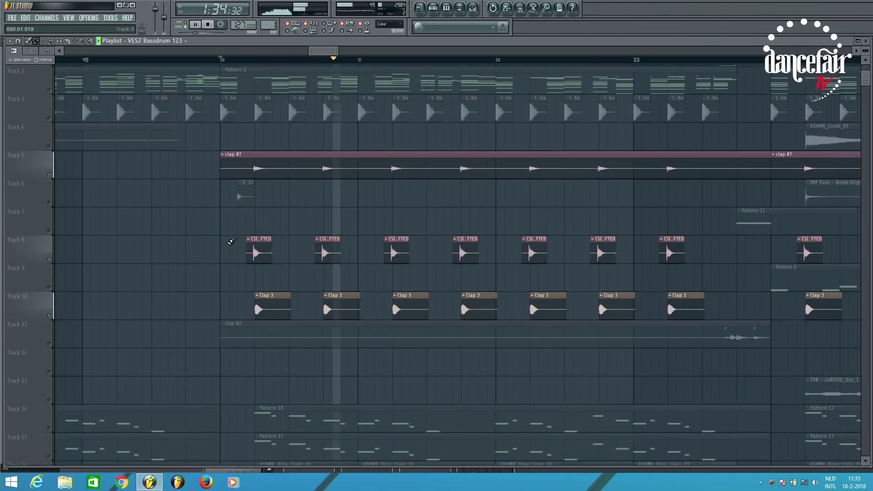
key(space)
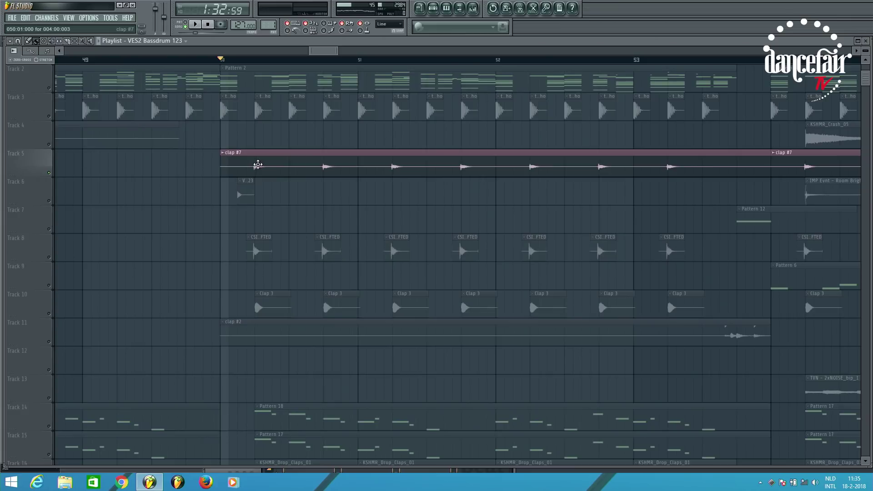
- Listen to only the clap #7 clip on Track 5 and inspect its channel settings and clap positions
key(space)
double_click(282, 156)
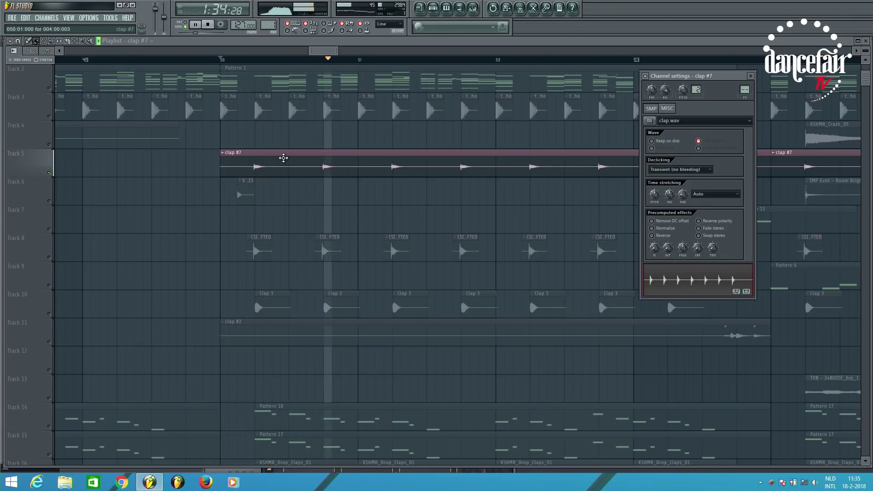
key(space)
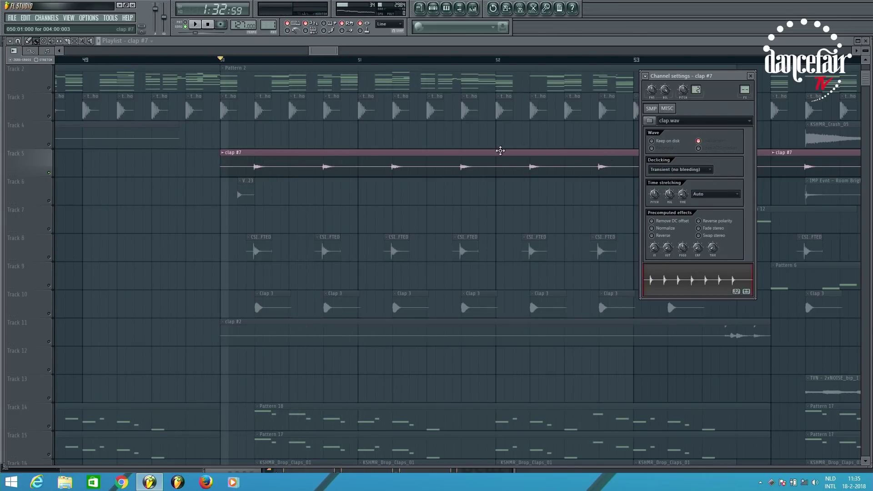
click(500, 157)
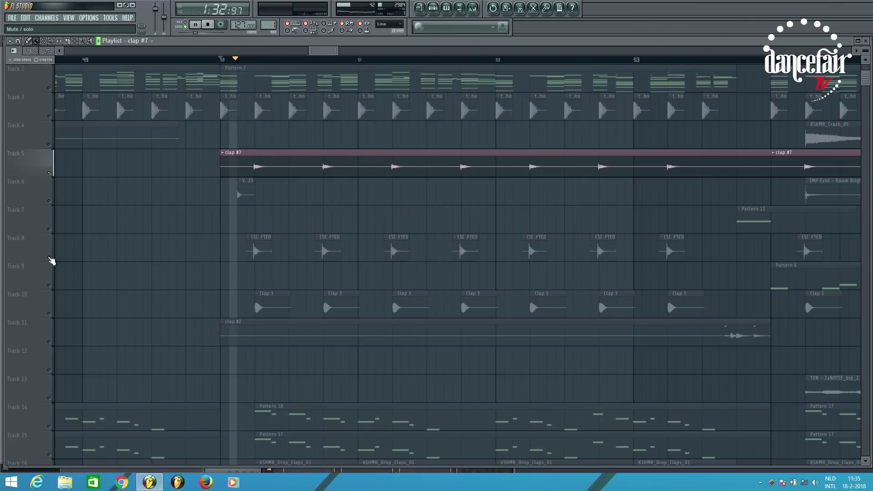
scroll(192, 167, up, 2)
scroll(403, 132, up, 5)
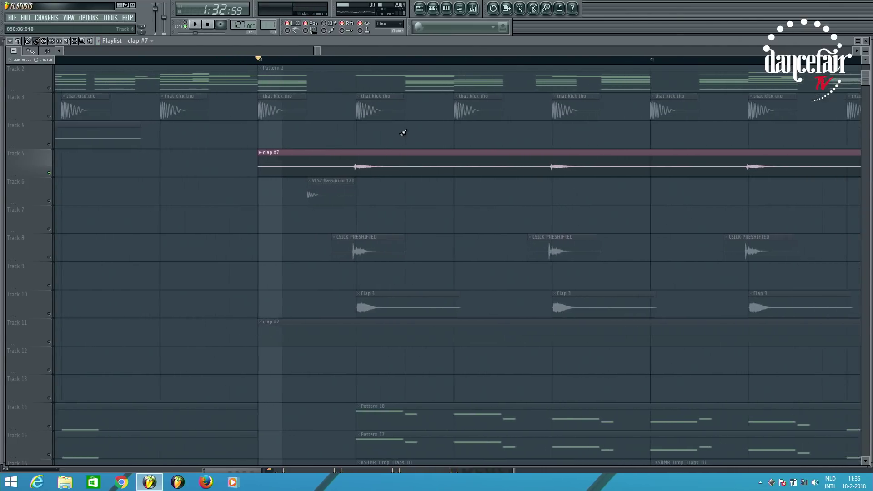
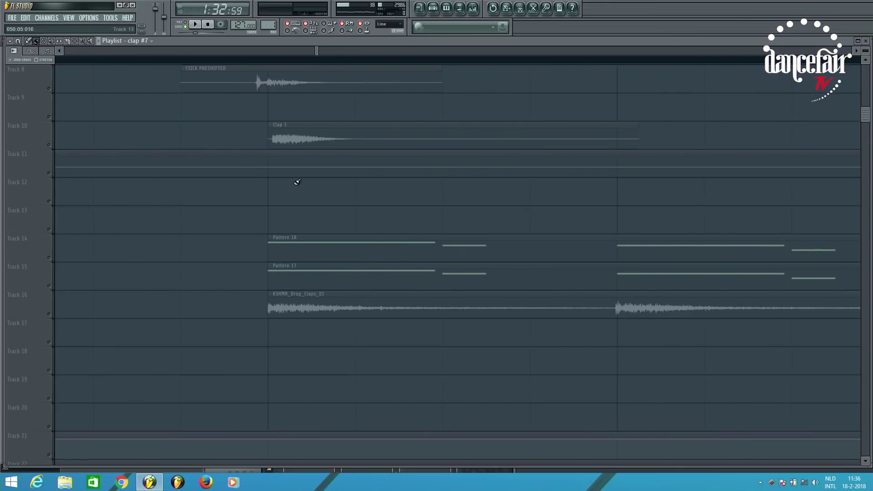
- Listen to only the CSICK PRESHIFTED clap on Track 8 and inspect its channel settings
click(53, 94)
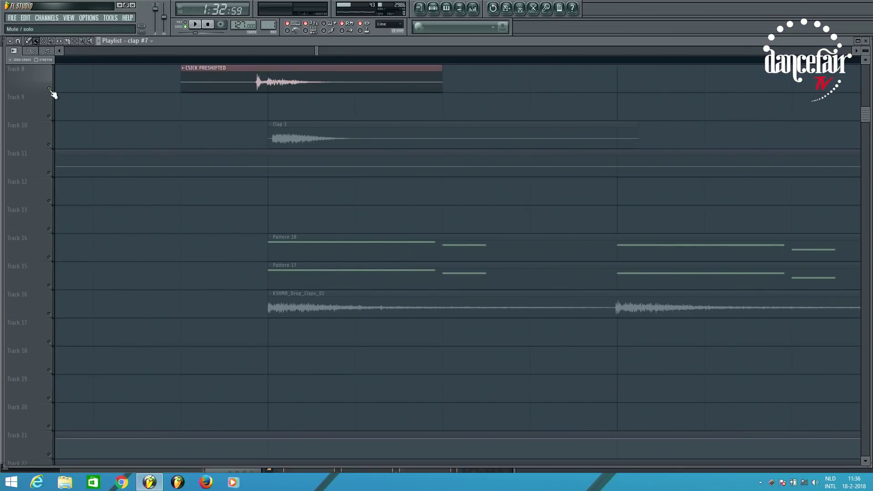
key(space)
click(202, 78)
double_click(202, 79)
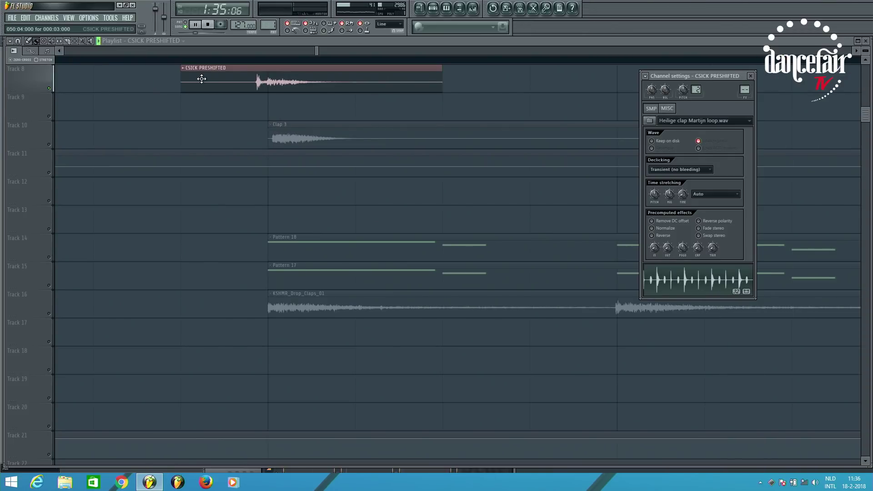
click(269, 76)
- Inspect the Clap 3 layer on Track 10 and unmute every track to hear the claps in the full mix
scroll(280, 148, up, 7)
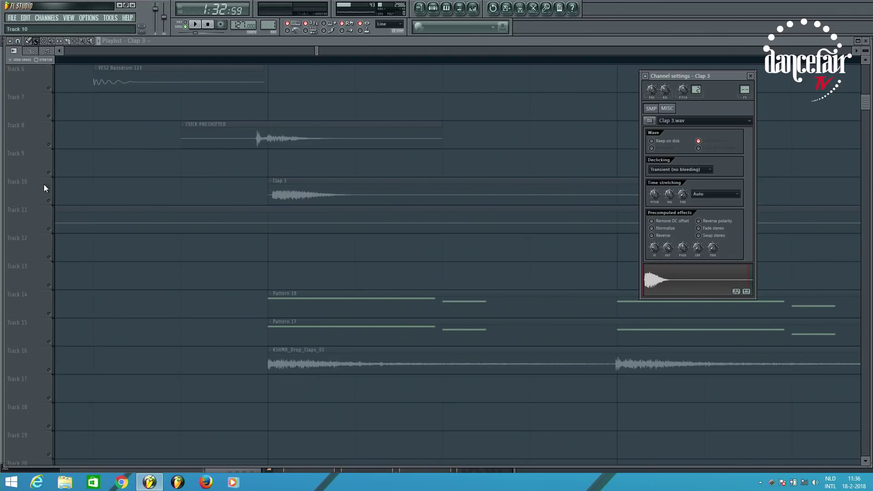
click(51, 204)
key(ctrl+a)
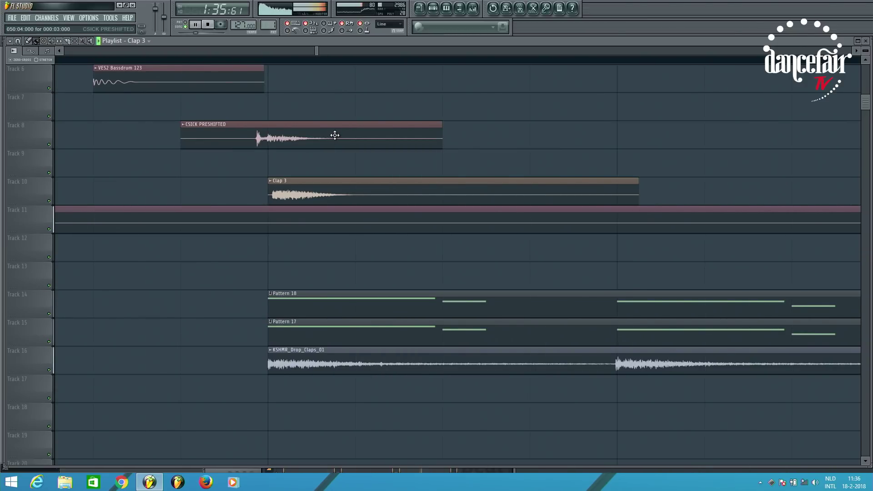
- Inspect the channel settings of the KSHMR_Drop_Claps_01 clip on Track 16
scroll(405, 195, up, 5)
scroll(409, 196, down, 5)
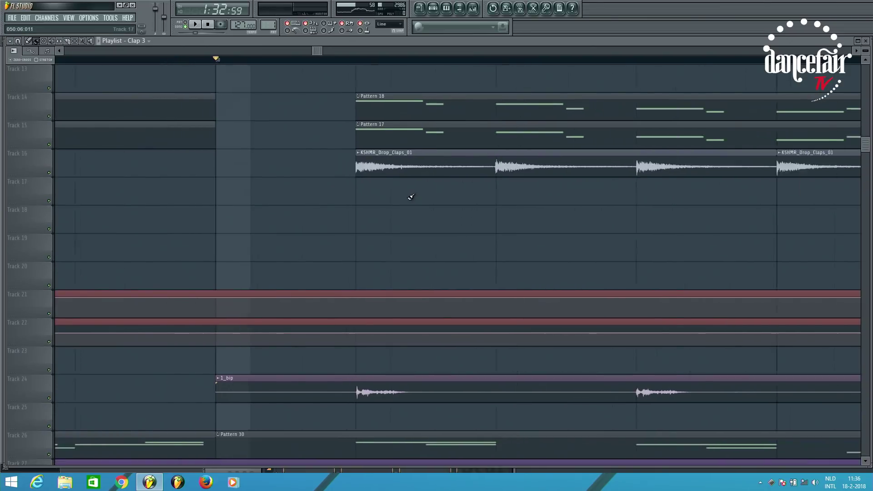
double_click(406, 160)
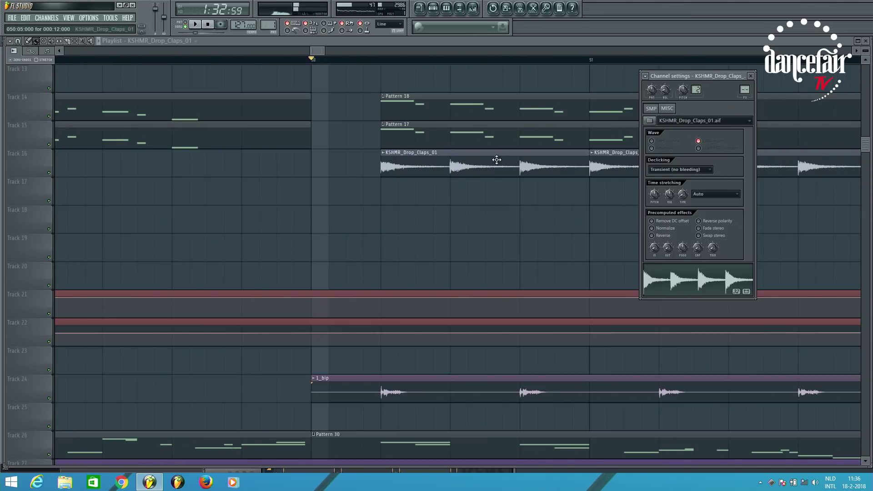
key(Escape)
- Solo the 1_bip clip on Track 24, listen to it from bar 50, and bring the other tracks back in
scroll(376, 230, down, 6)
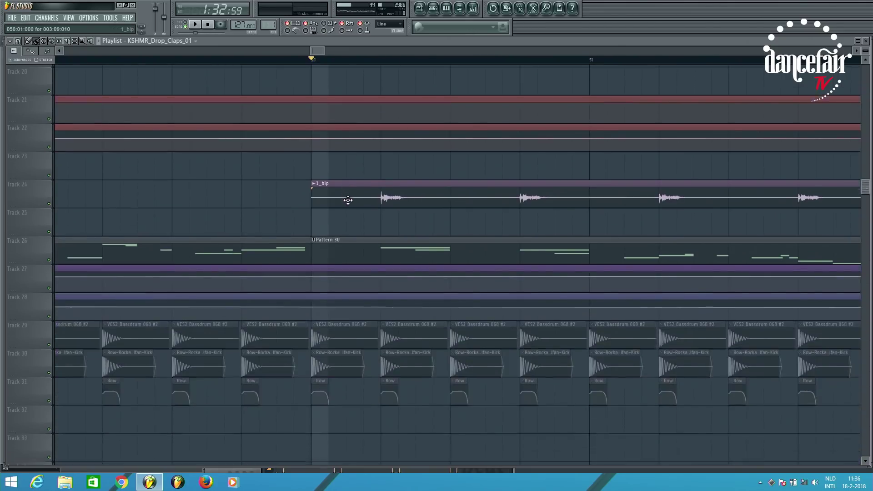
scroll(371, 287, up, 3)
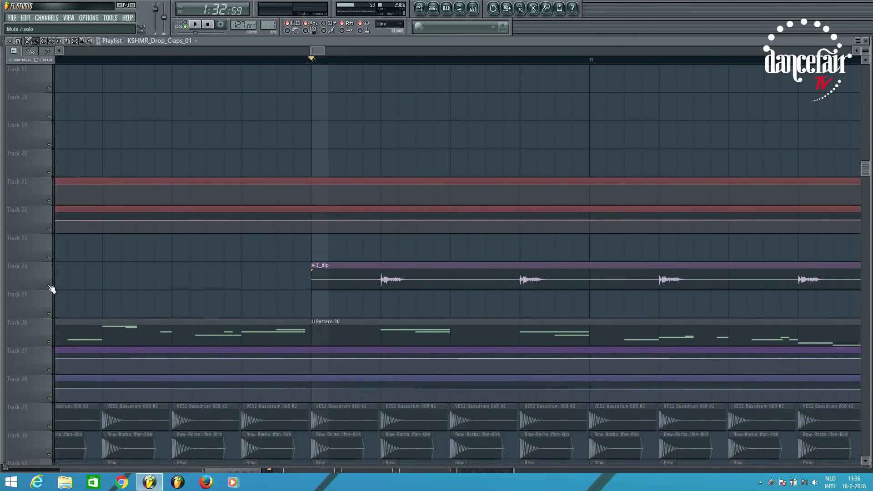
right_click(49, 286)
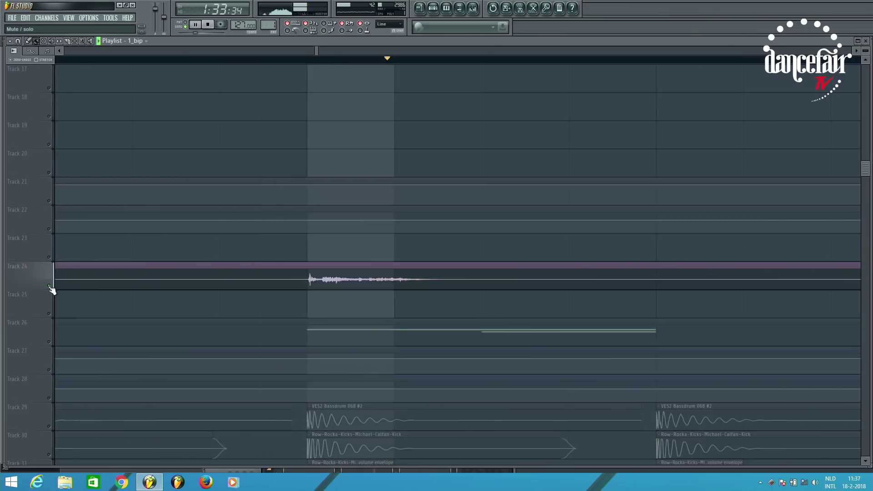
scroll(244, 200, down, 5)
scroll(244, 201, up, 4)
scroll(241, 211, down, 5)
key(space)
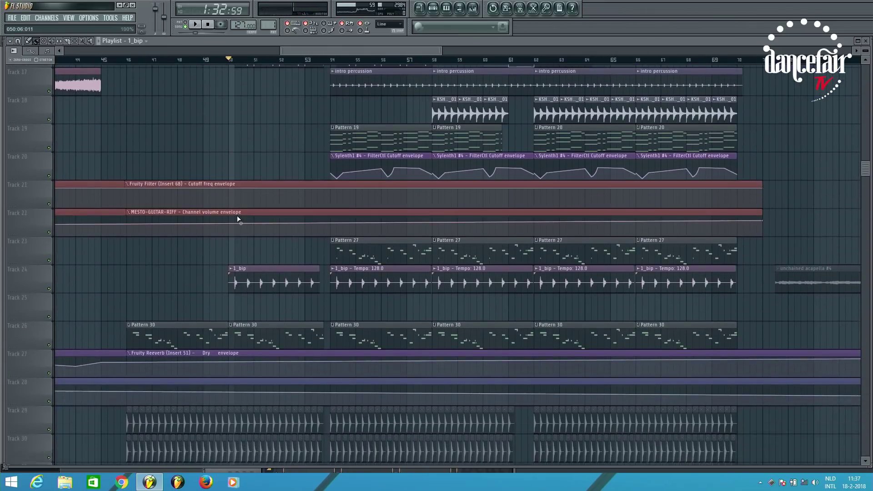
- Solo Track 1, listen to its hi-hats from bar 54, and inspect the Pizza sliced HIHATS channel settings
scroll(334, 228, up, 10)
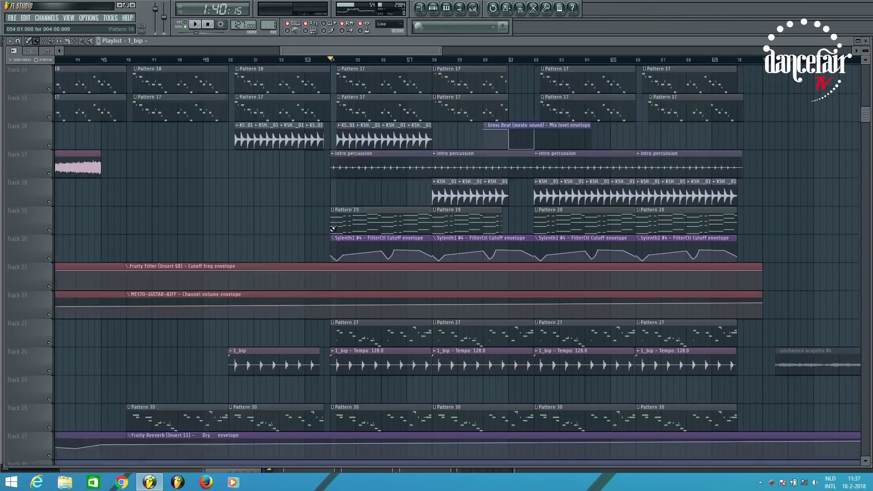
scroll(349, 185, up, 3)
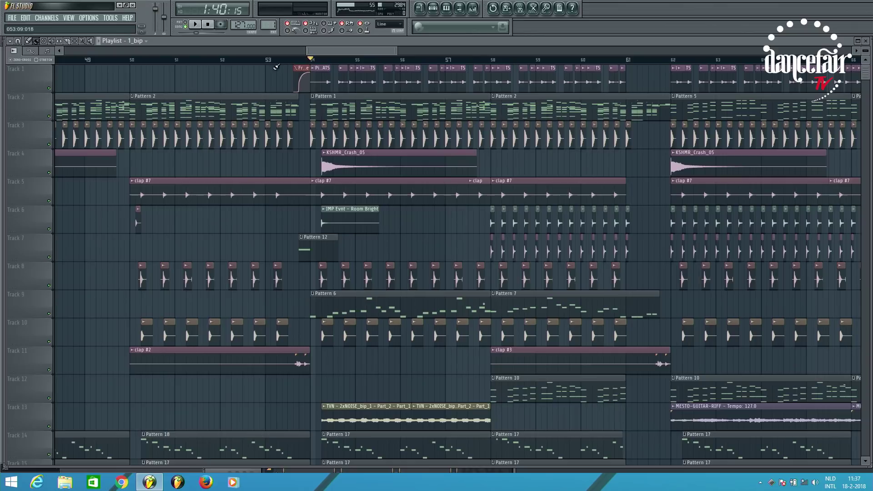
right_click(50, 89)
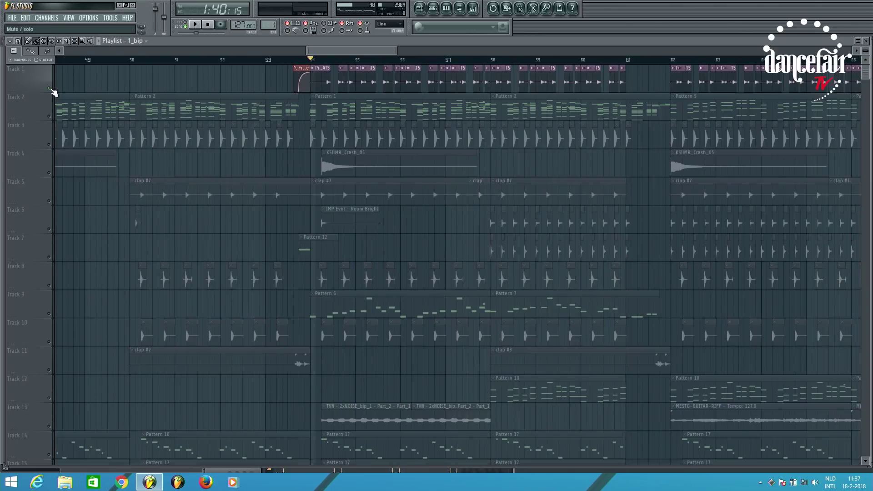
key(space)
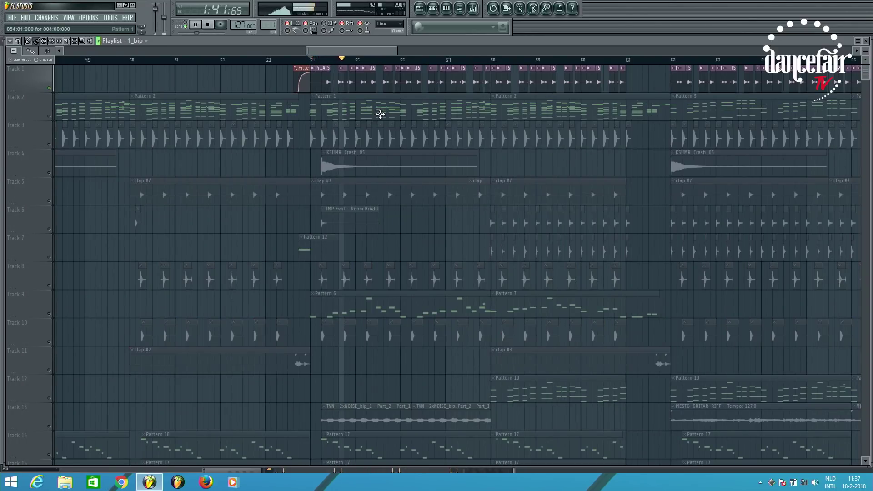
click(676, 68)
key(space)
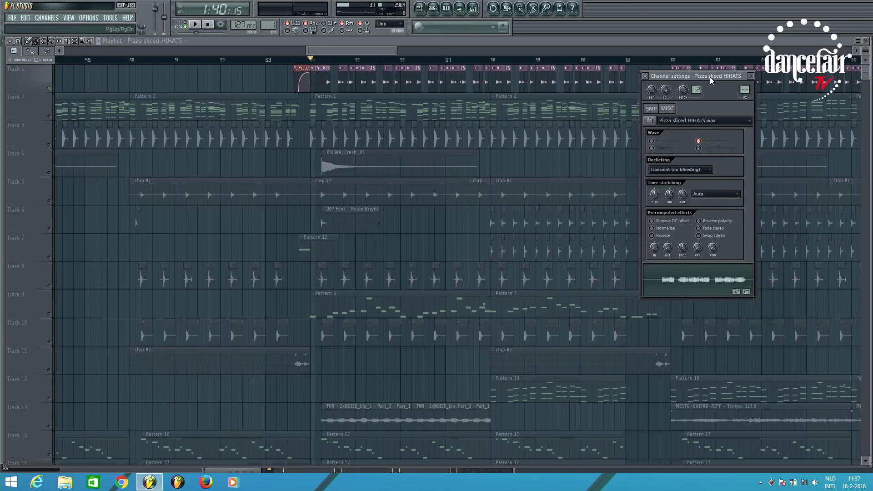
scroll(370, 74, up, 6)
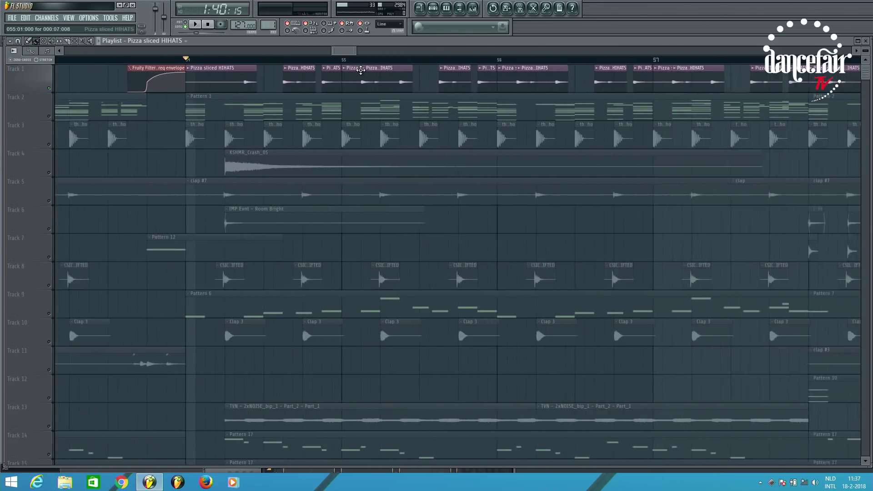
- Mute Track 1 and listen to only the TVN - 2xNOISE clip on Track 13 from its start in bar 54
scroll(369, 71, down, 5)
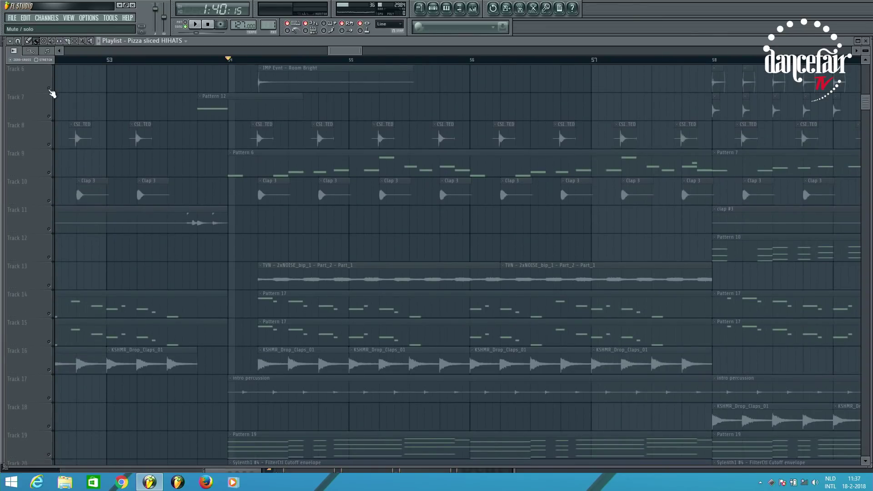
click(51, 91)
key(space)
scroll(264, 107, down, 5)
scroll(263, 107, down, 1)
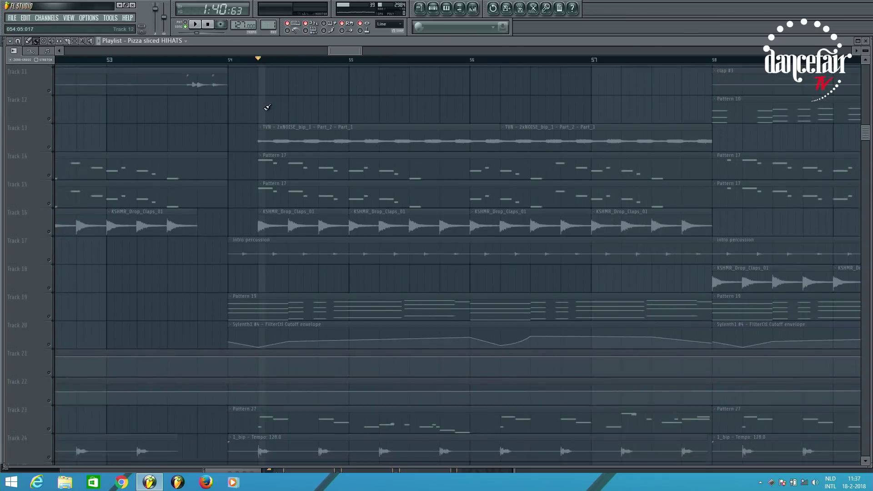
click(51, 146)
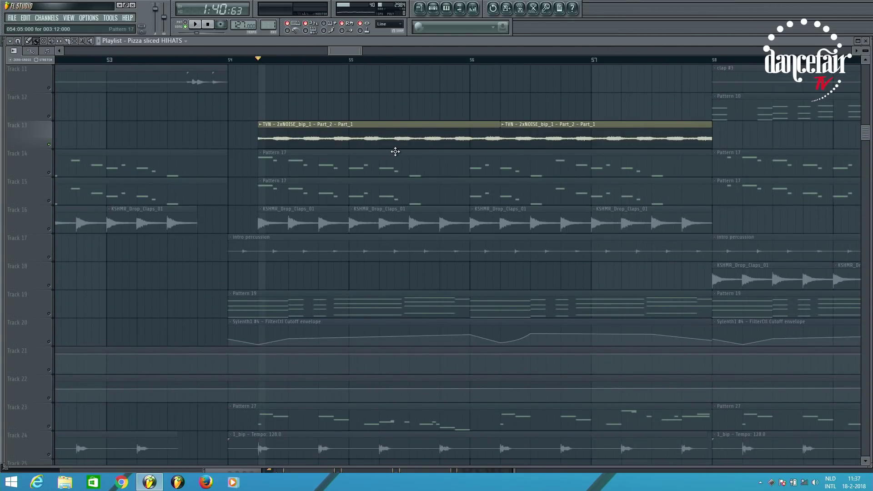
key(space)
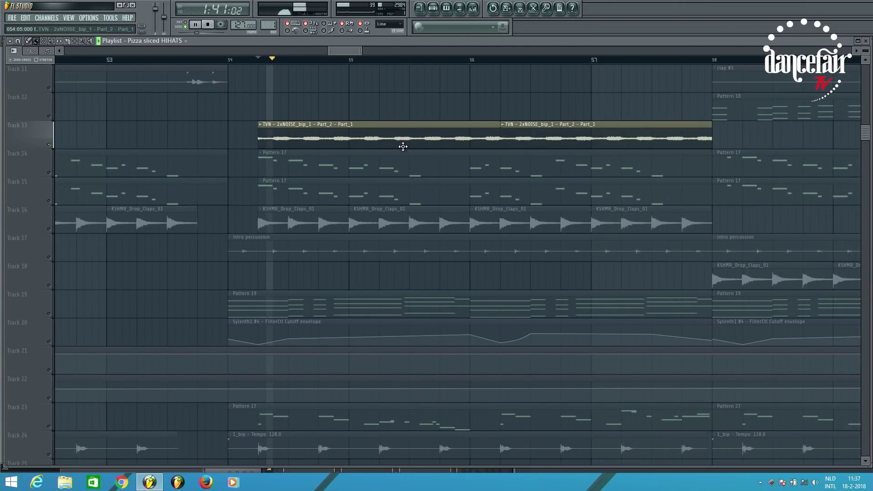
- Inspect the TVN - 2xNOISE clip's channel settings, stop playback and unmute all tracks
double_click(302, 133)
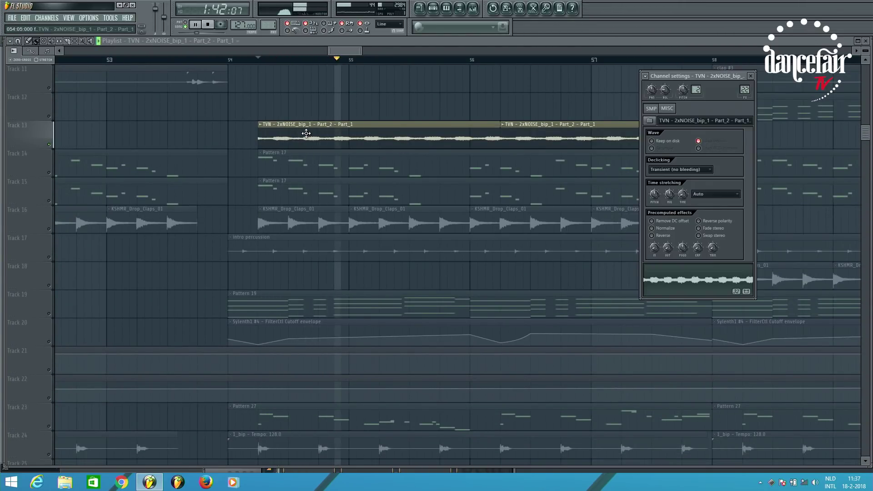
click(473, 8)
click(685, 138)
key(space)
key(F12)
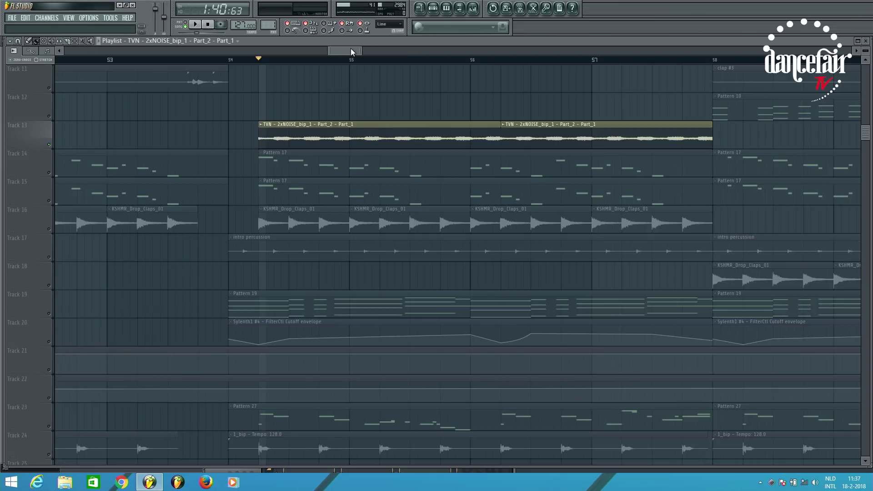
right_click(52, 146)
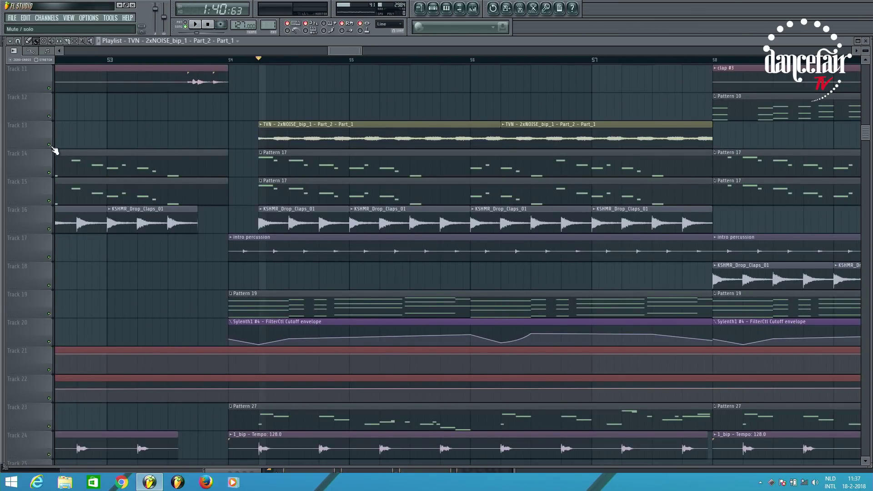
- Solo the intro percussion clip on Track 17 and listen to it from bar 54
scroll(242, 186, down, 4)
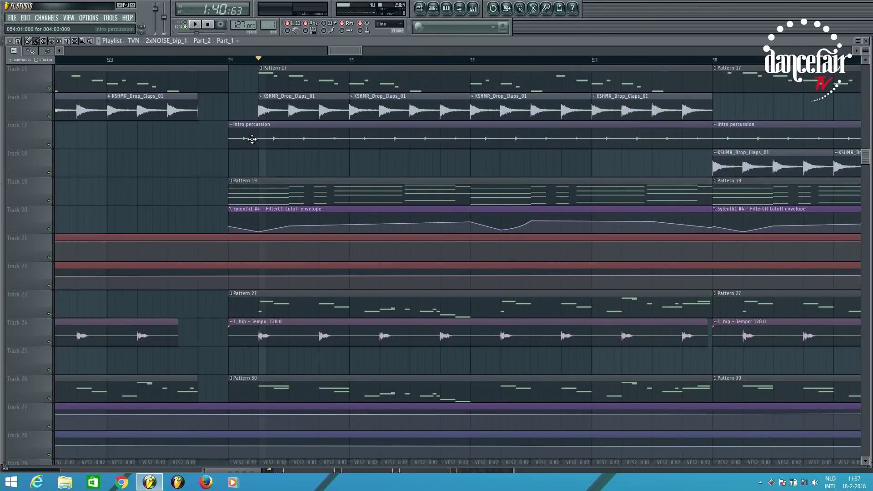
double_click(252, 139)
click(232, 60)
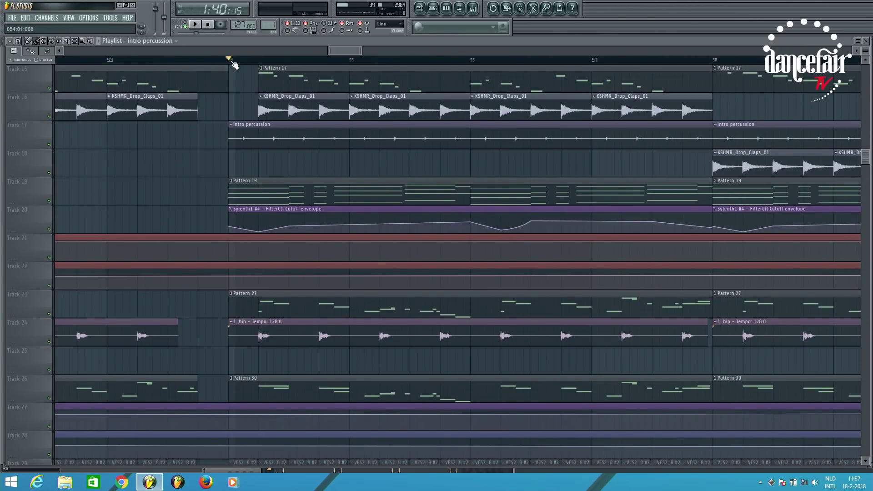
right_click(52, 147)
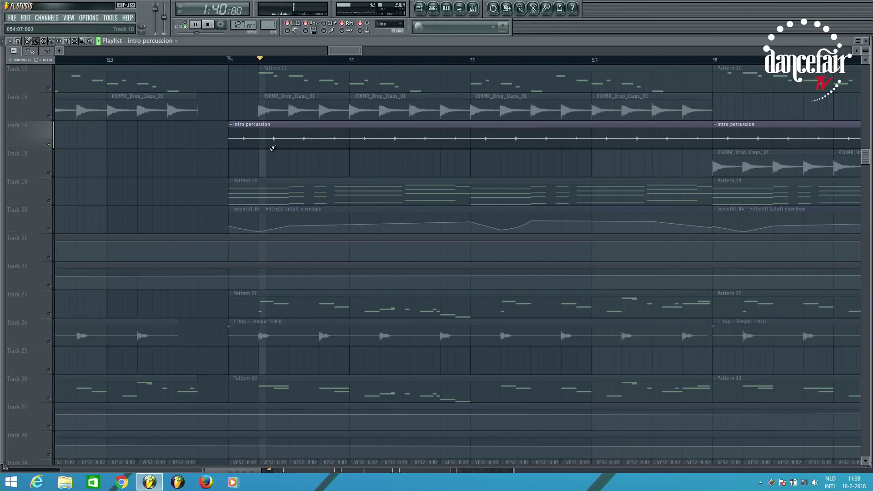
double_click(259, 139)
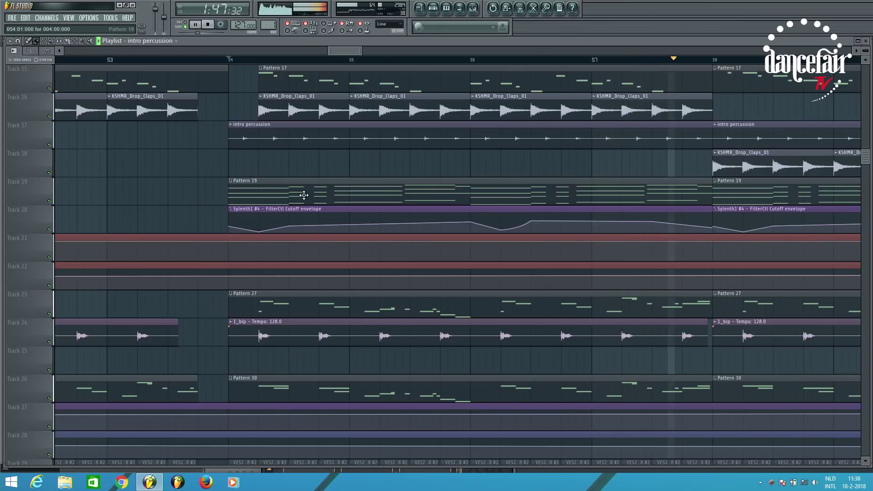
- Show the channels of Pattern 19 and open its Sylenth1 #4 synth
key(space)
click(275, 187)
click(433, 9)
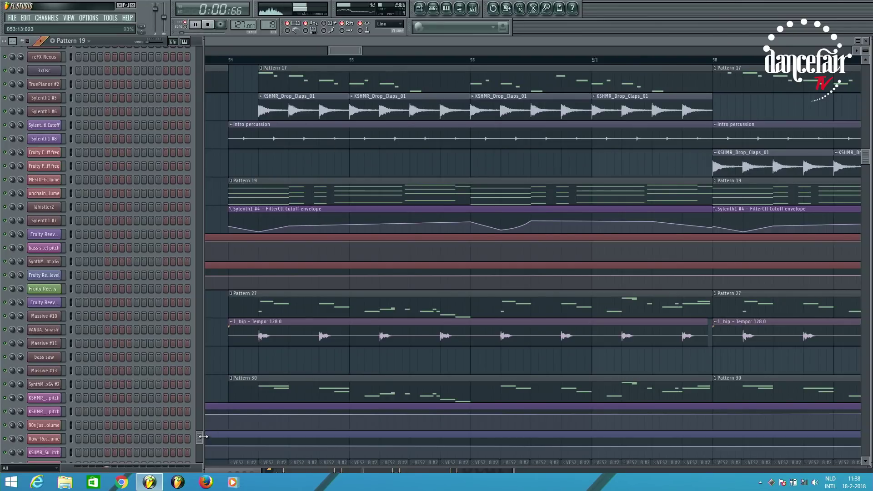
drag(200, 441, 188, 370)
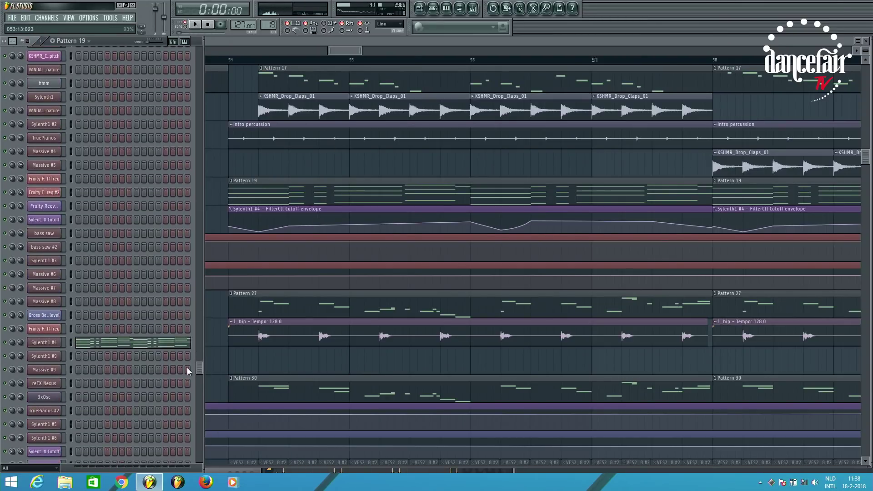
click(43, 342)
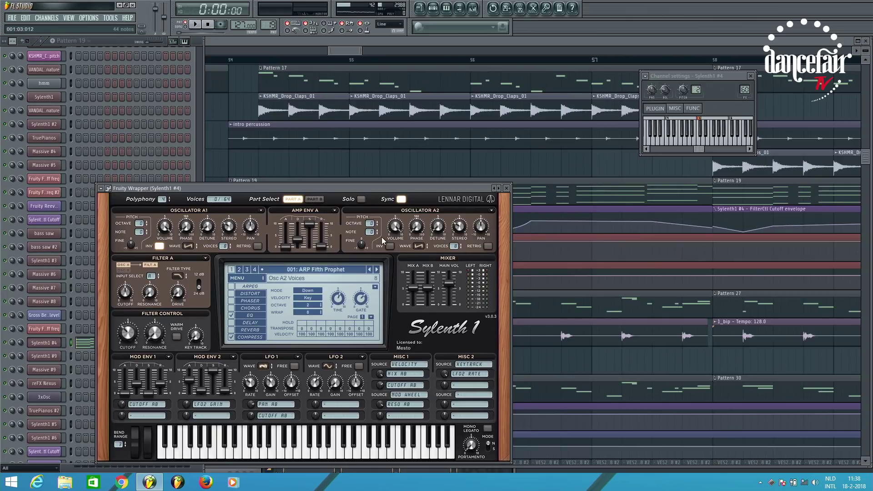
- Listen to Pattern 19 while examining the Sylenth1 #4 sound, and show the effects on its mixer insert
key(space)
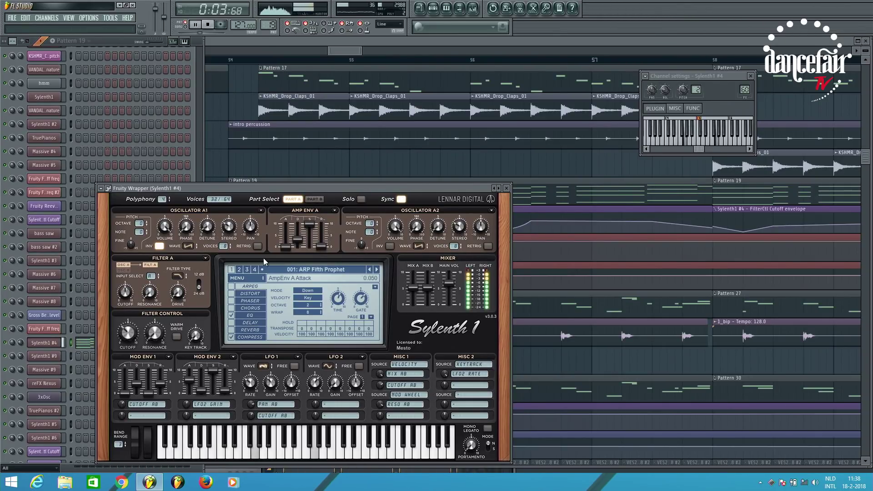
click(257, 246)
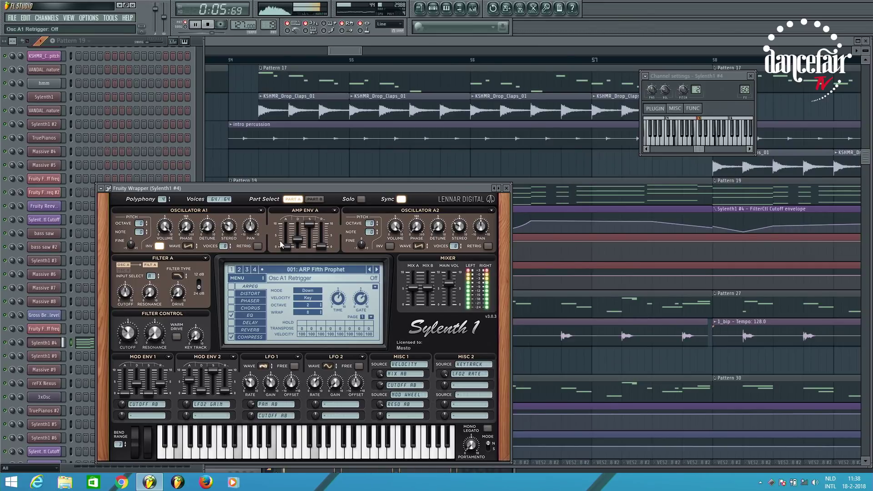
click(508, 187)
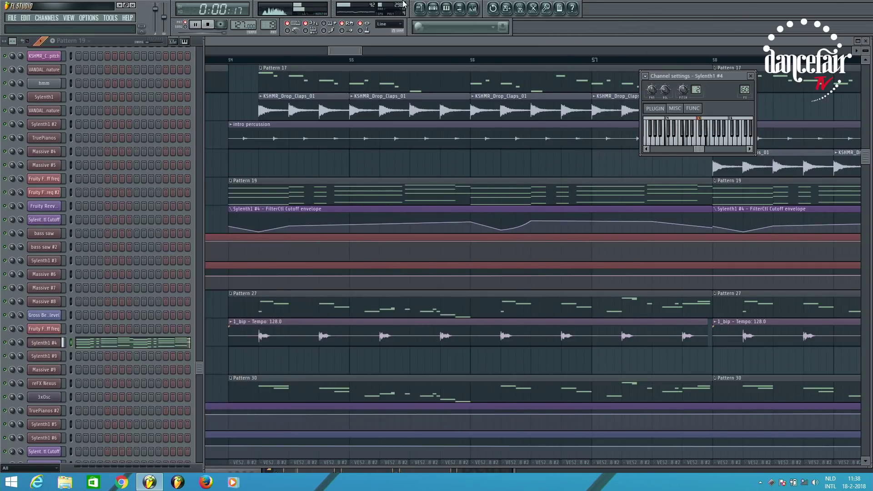
click(478, 8)
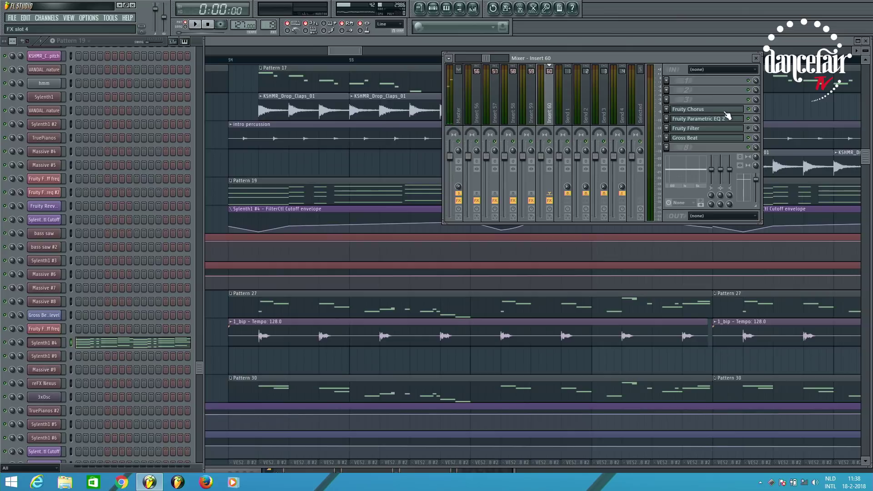
- Examine the Fruity Parametric EQ 2 curve on Insert 60 while listening to Pattern 19, and show the insert's Gross Beat effect
click(721, 124)
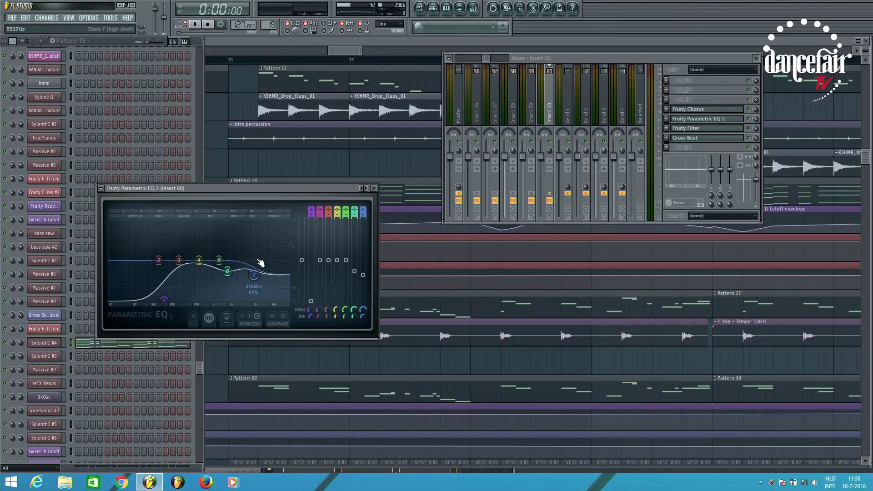
key(space)
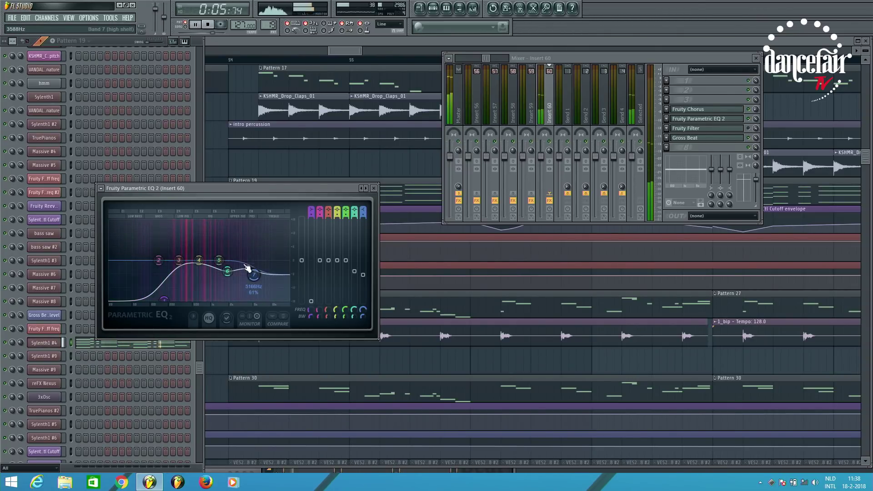
key(space)
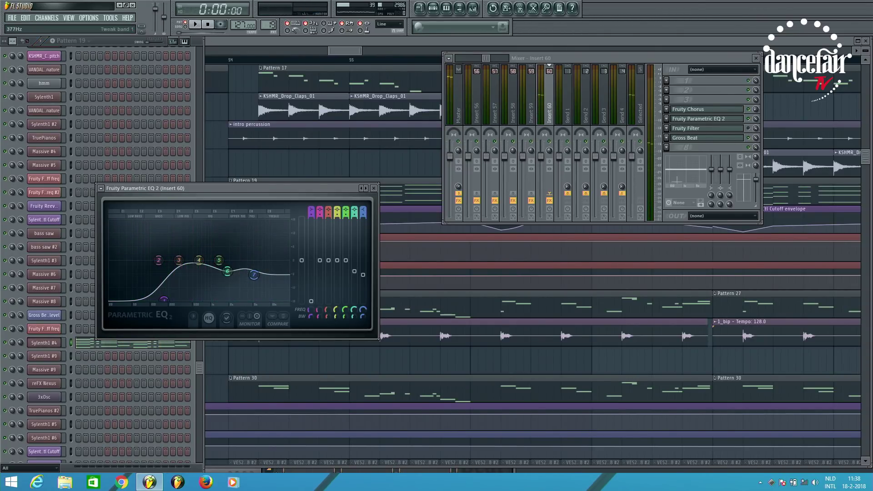
click(705, 138)
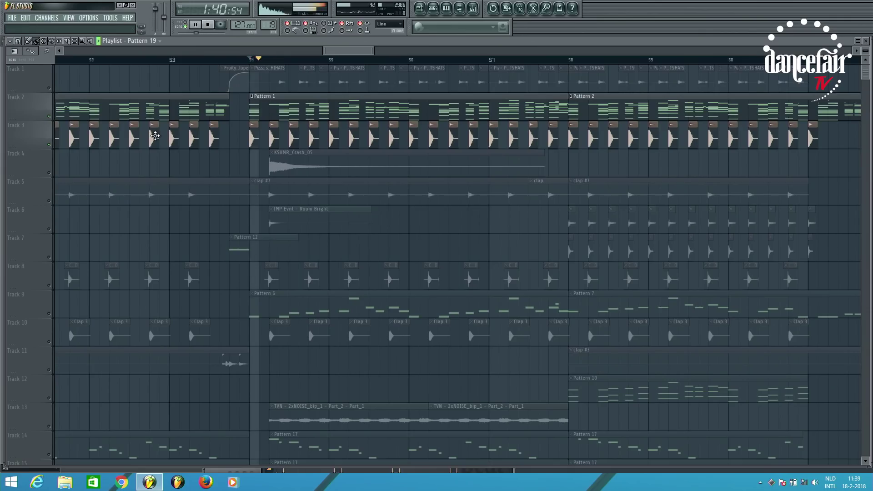
- Stop playback and look through the drop's layers on the lower playlist tracks
key(space)
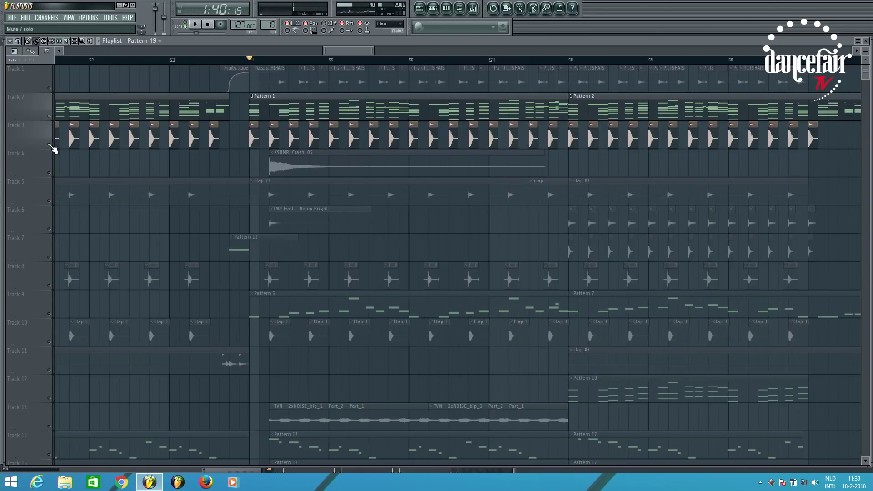
scroll(54, 150, down, 10)
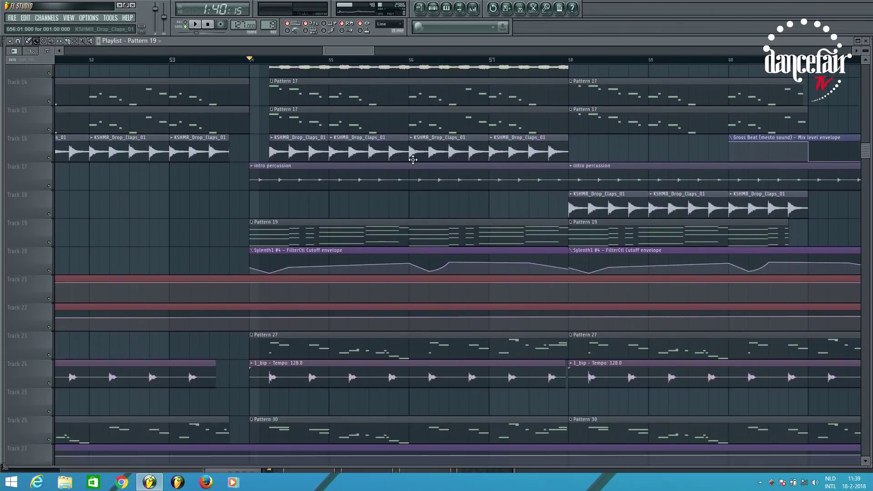
scroll(413, 159, down, 2)
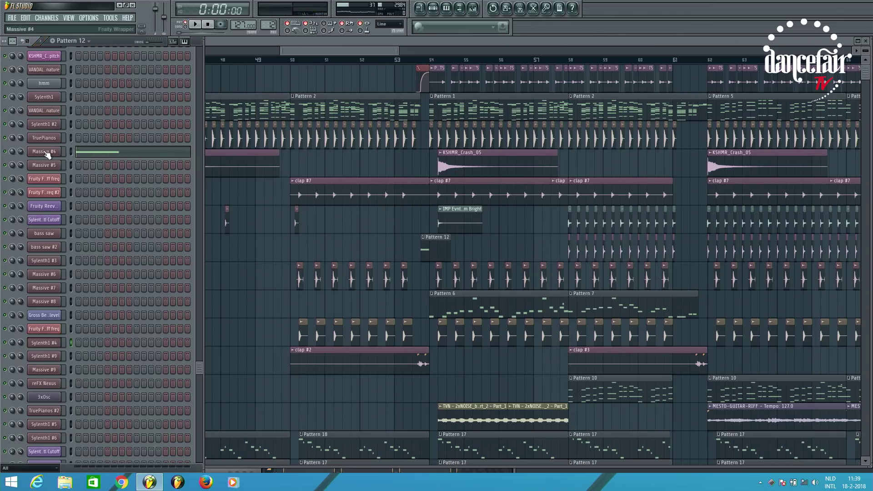
- Open Pattern 12's Massive #4 synth, examine its oscillator and vibrato settings, and close it
click(46, 153)
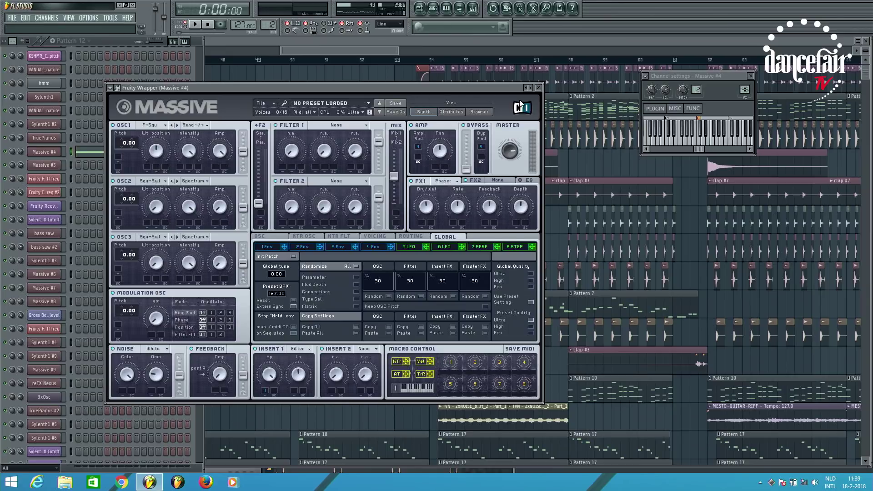
click(266, 236)
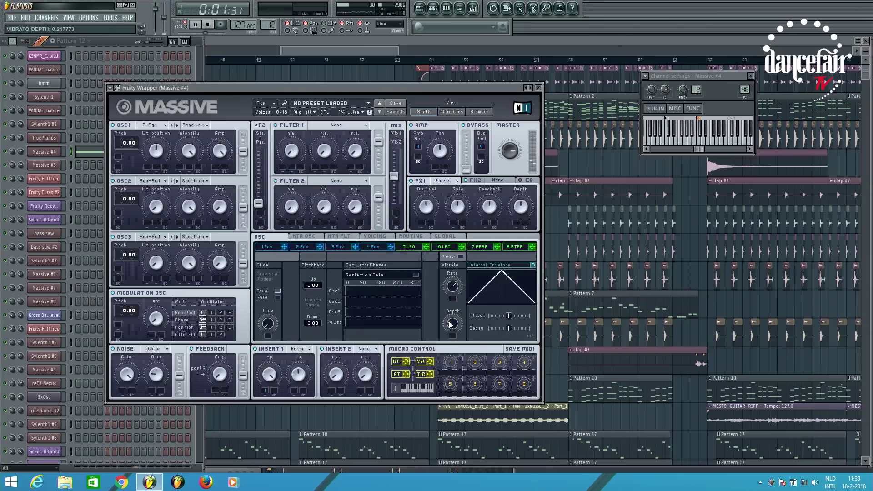
click(539, 89)
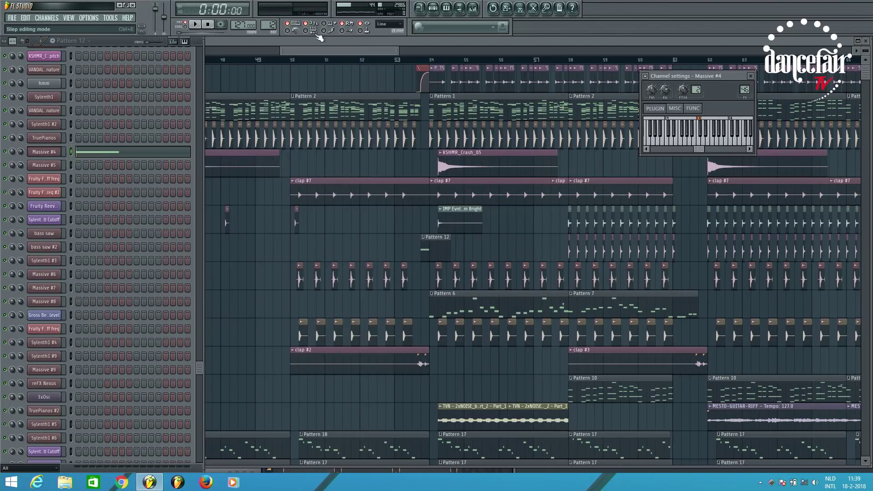
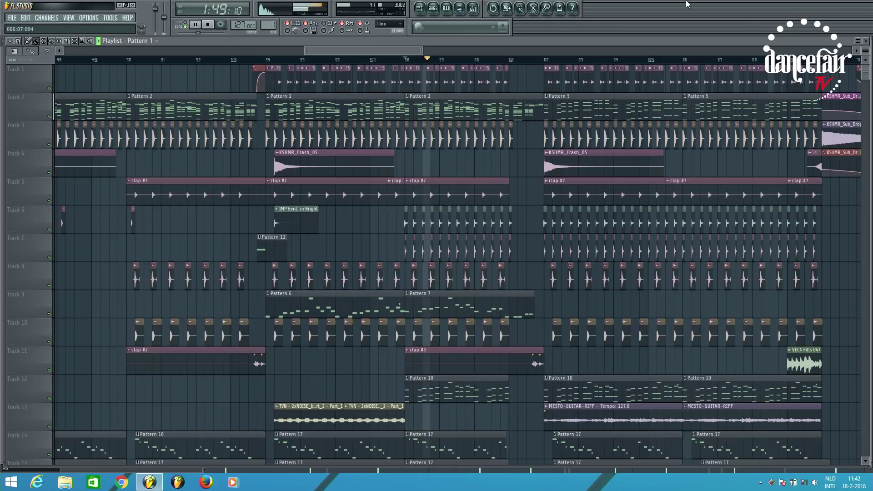
- Show Pattern 1's channels and turn off solo on the Massive channel
click(433, 8)
right_click(12, 111)
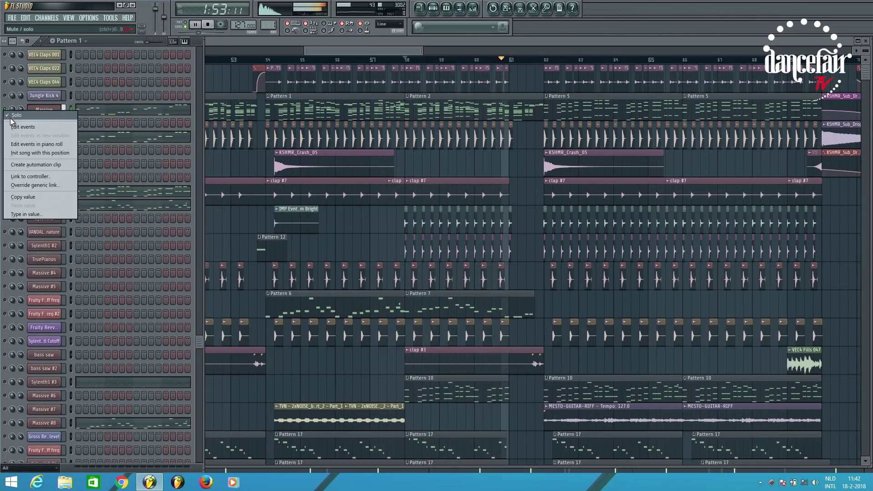
click(15, 116)
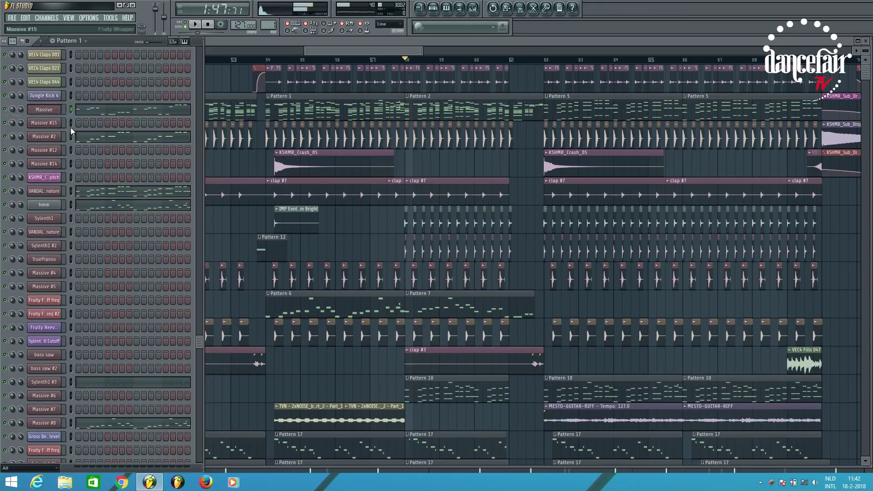
- Listen to the drop from bar 58, stop, move the playback position to bar 60 and show Pattern 2's channels
click(392, 50)
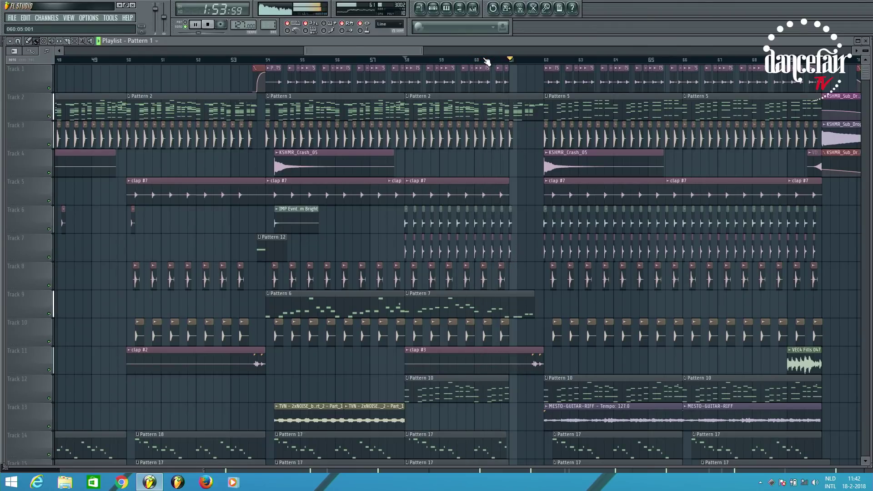
key(space)
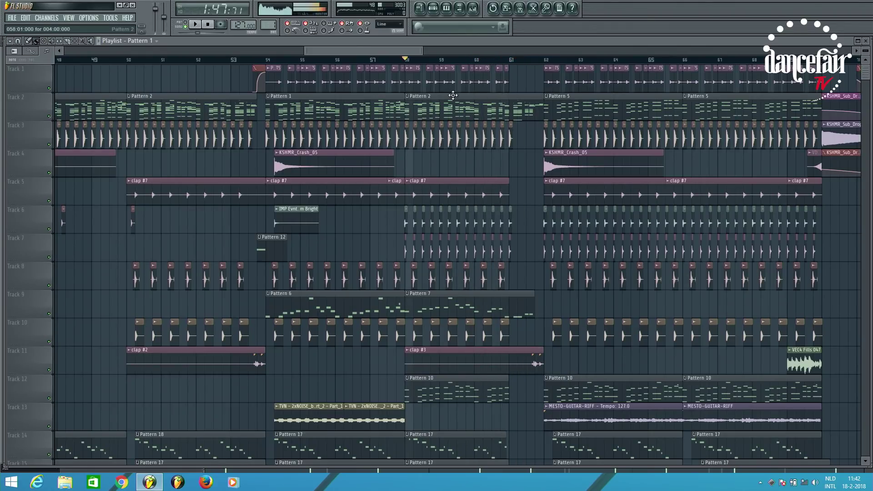
click(492, 60)
click(465, 114)
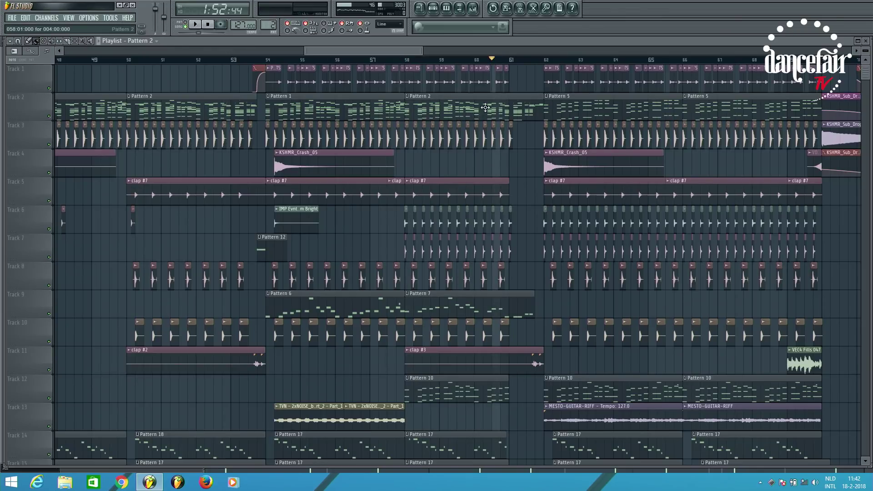
click(435, 9)
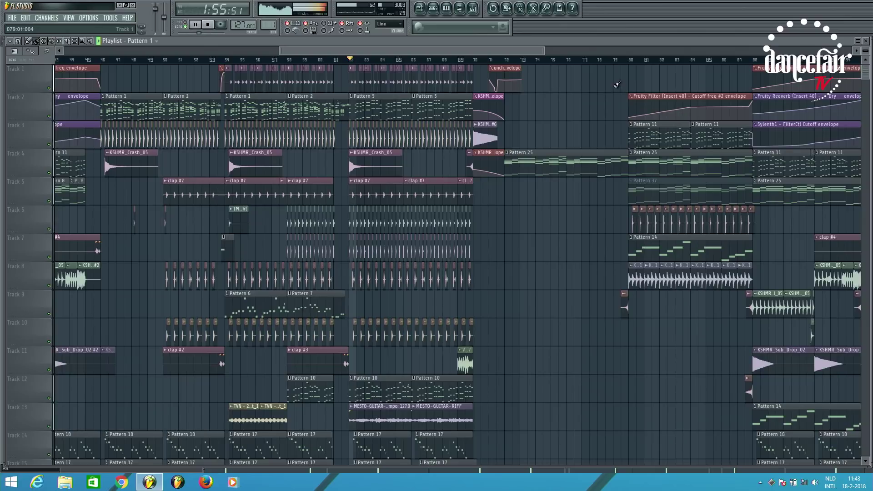
- Look through the lower tracks of the drop, listen to Pattern 30 and return to the playlist
scroll(452, 227, down, 4)
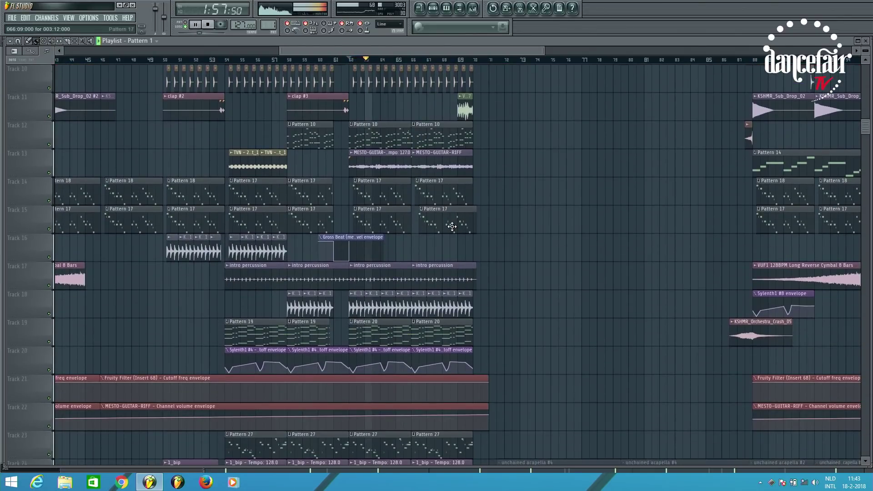
scroll(493, 214, down, 5)
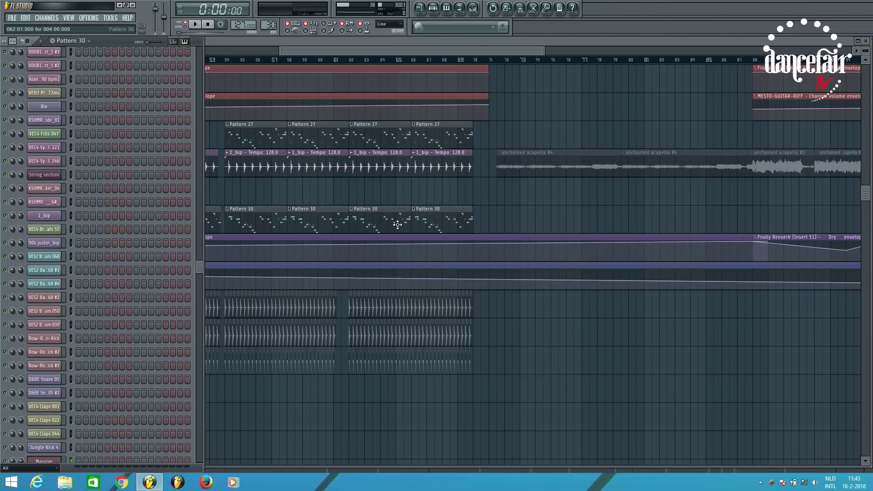
double_click(387, 222)
click(420, 8)
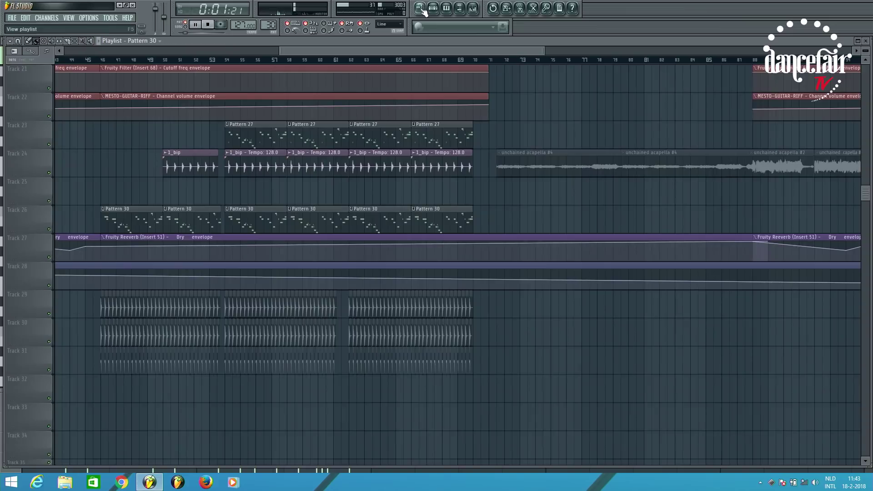
- Select Pattern 27, find its Whistler2 channel and listen to the pattern
double_click(384, 132)
key(F6)
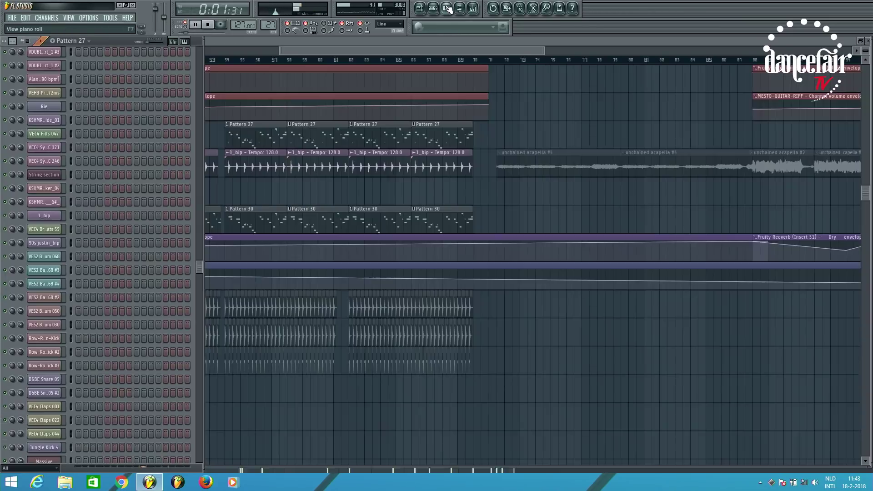
drag(198, 257, 198, 422)
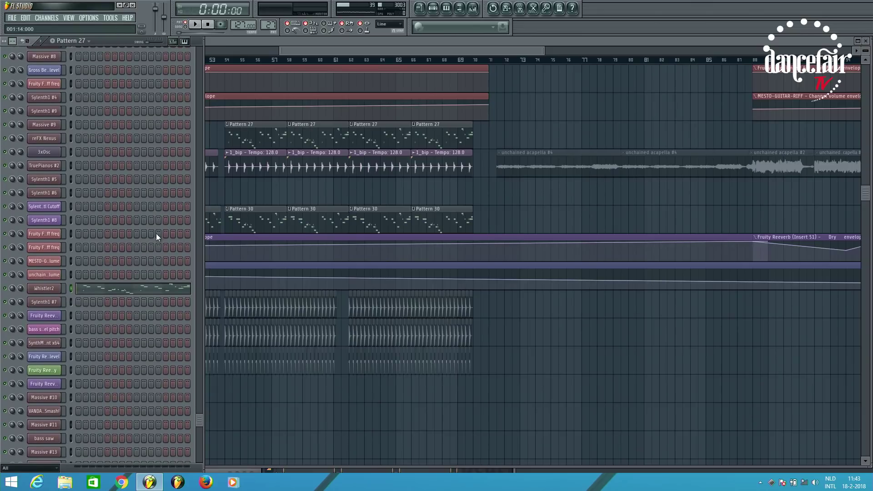
key(space)
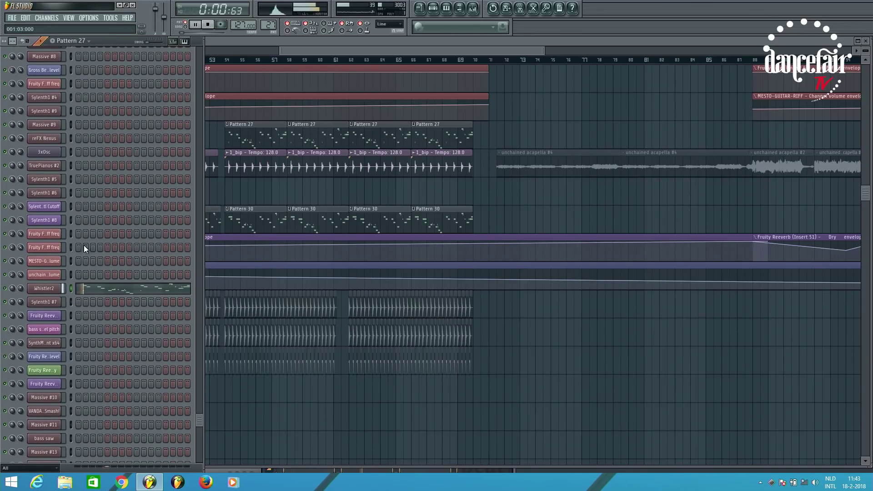
- Open the Whistler2 synth and move its window clear of the channel list
click(45, 289)
drag(310, 185, 369, 183)
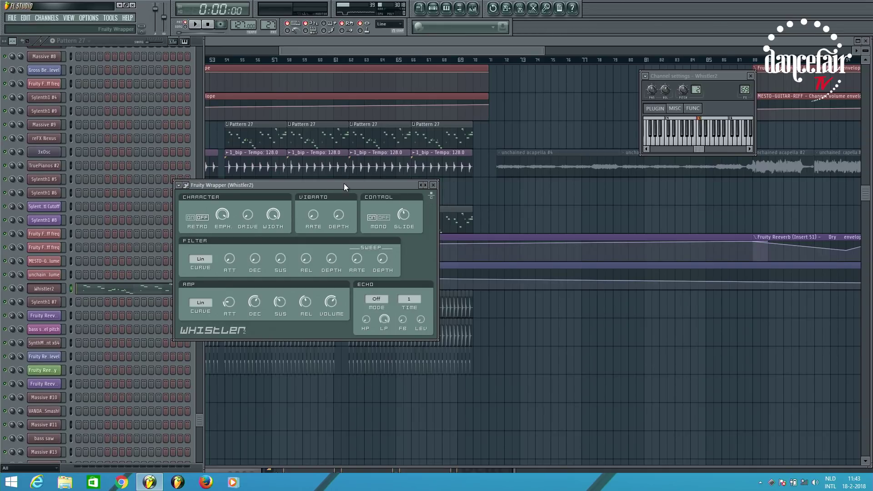
drag(343, 185, 376, 198)
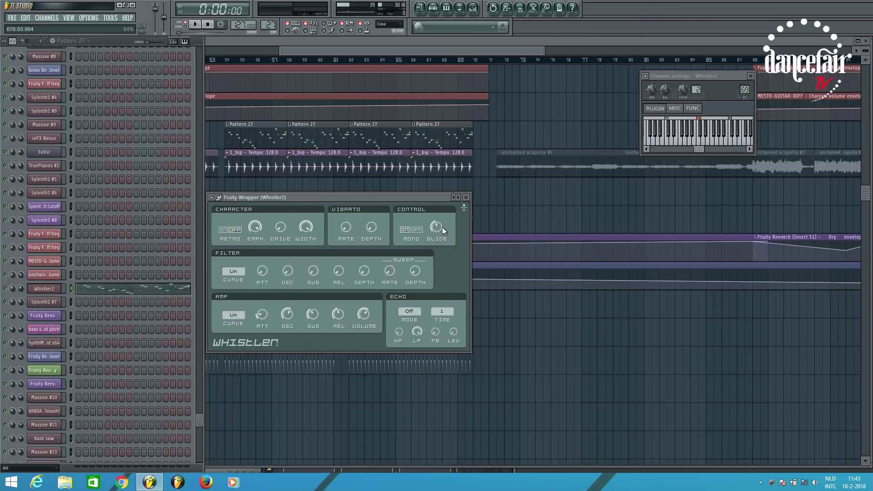
- Listen to Pattern 27 with Whistler2's glide turned down, and raise the glide again to compare the sound
key(space)
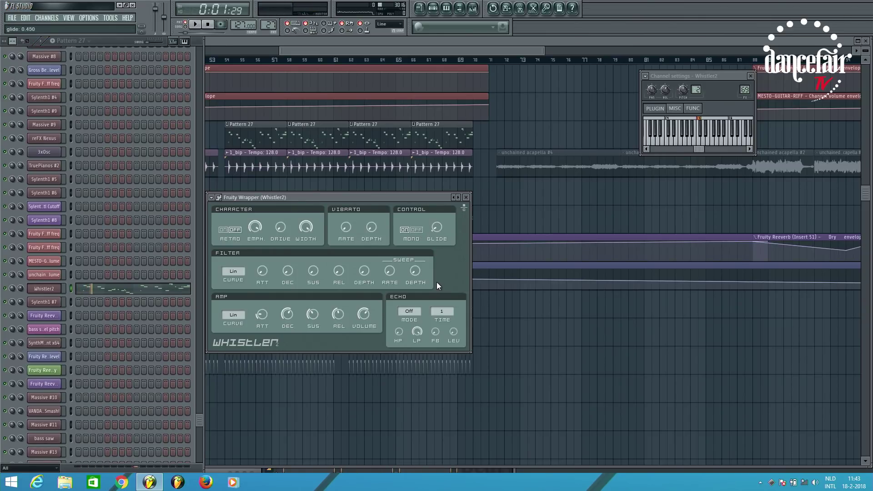
click(197, 25)
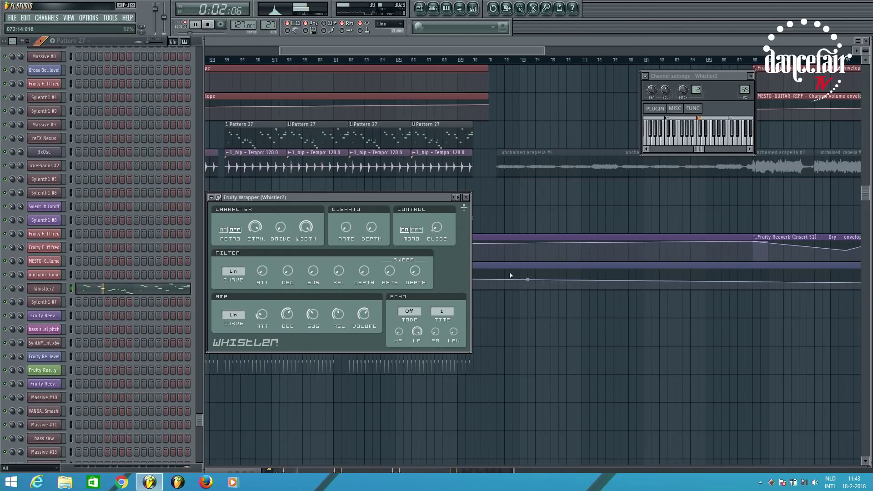
drag(437, 232, 439, 218)
key(space)
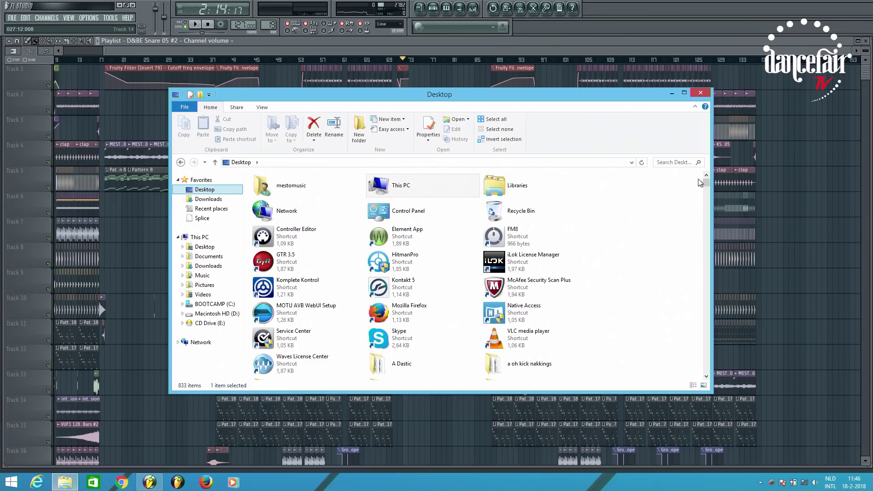
- In File Explorer, search the Desktop for "brielle" and open the Chances Vox Stems folder located under brielle\__MACOSX
click(667, 162)
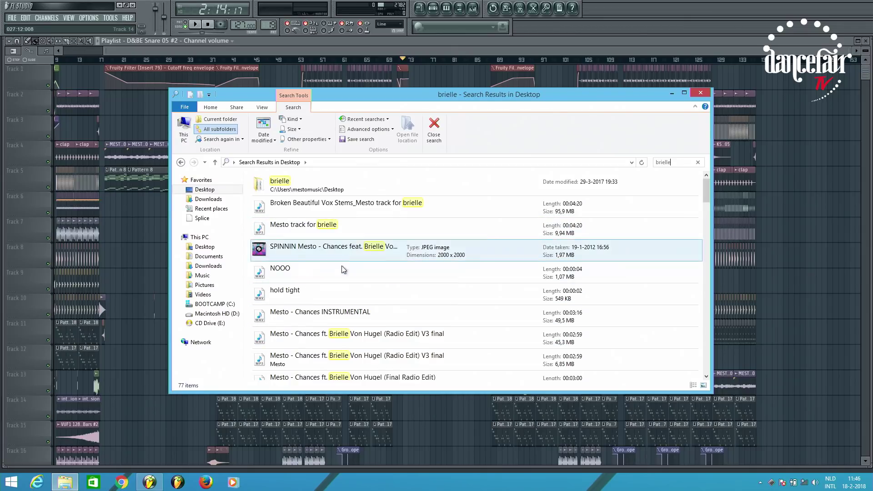
click(363, 294)
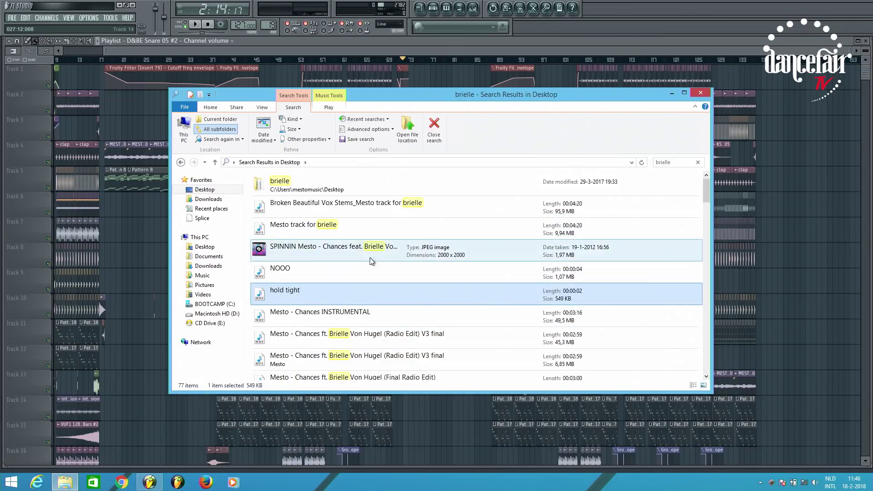
scroll(371, 260, down, 5)
scroll(373, 255, down, 3)
scroll(373, 255, up, 1)
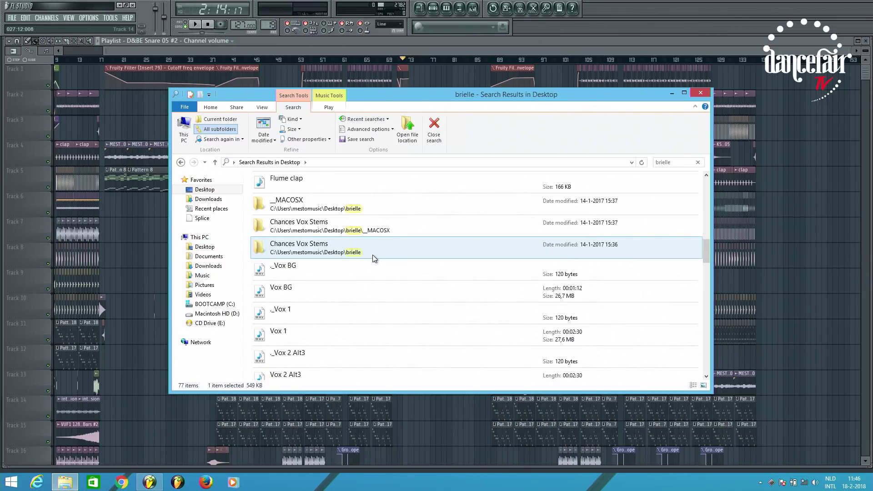
double_click(371, 229)
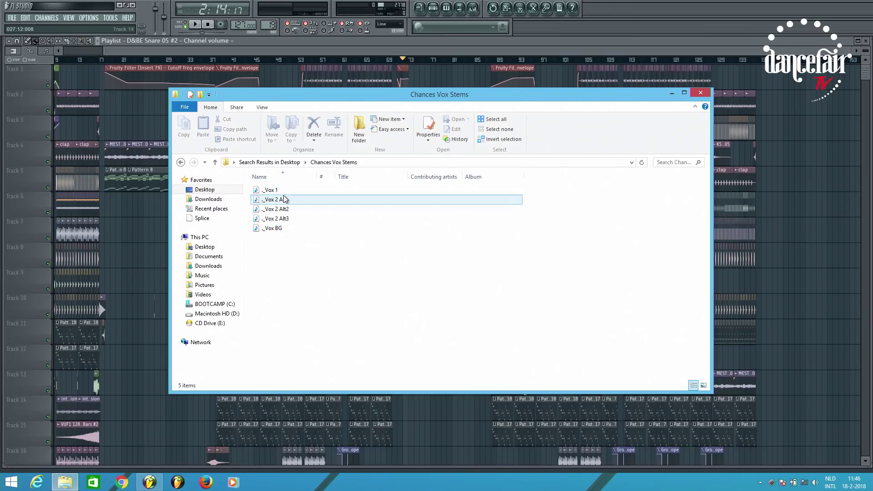
- Place the ._Vox 1 file on Track 8 of the FL Studio playlist, and return to the Chances Vox Stems folder
click(283, 199)
click(289, 191)
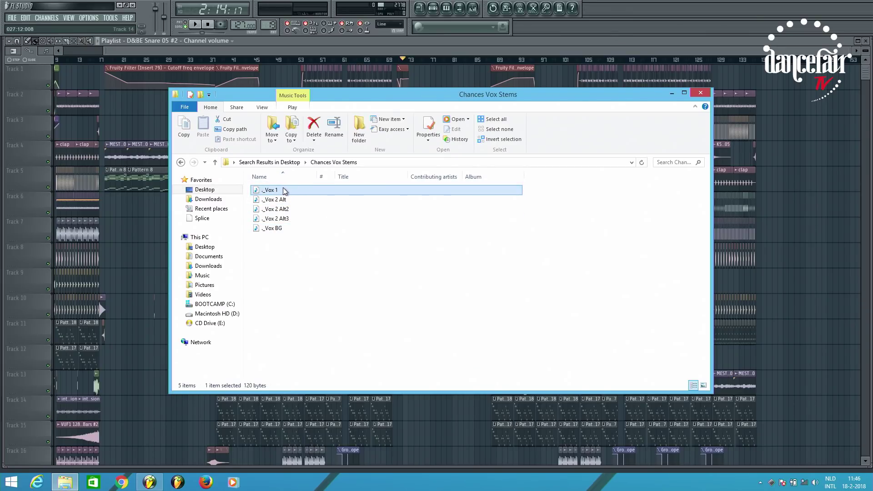
drag(286, 192, 155, 252)
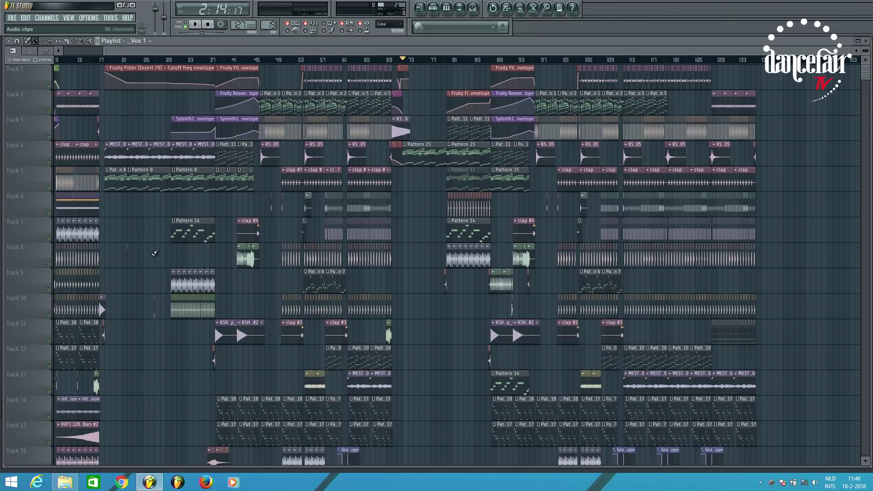
click(64, 482)
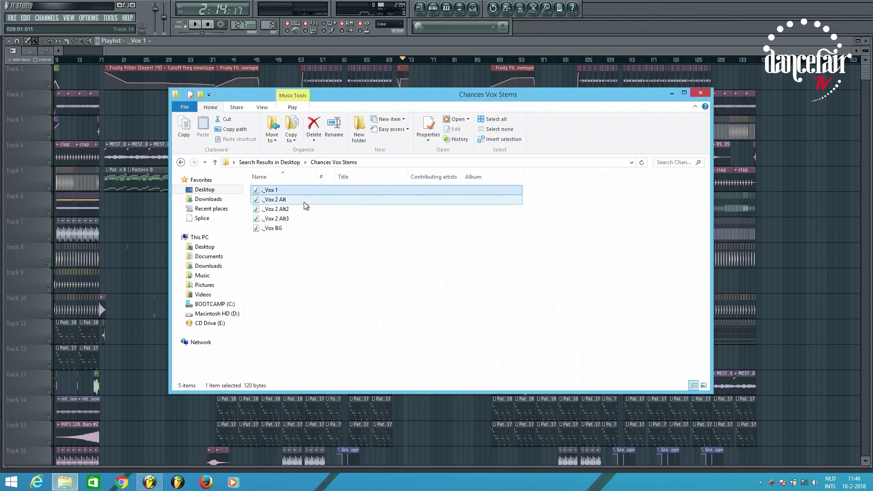
- Close the Chances Vox Stems folder and make Pattern 25 on Track 4 the active pattern, stopping playback
click(700, 94)
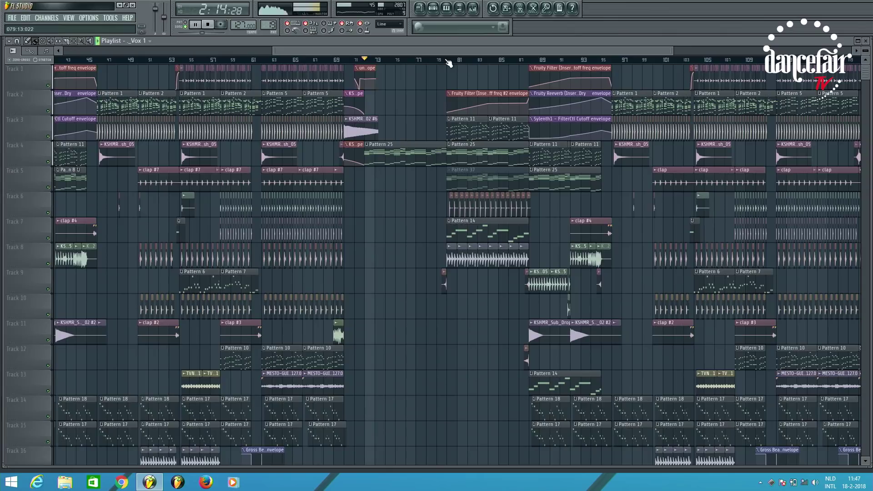
click(395, 157)
key(space)
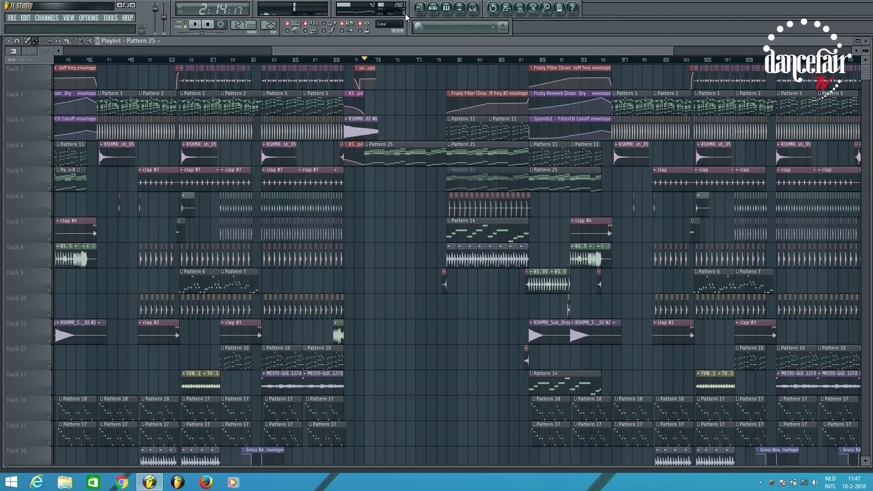
- Listen to Pattern 25 on its own, open its TruePianos #2 instrument and set the keyboard dynamics to 48
click(433, 8)
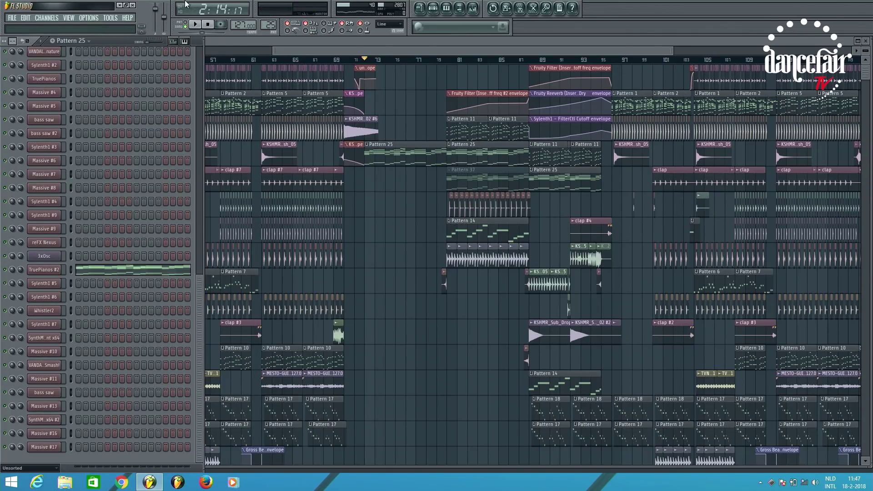
click(188, 23)
key(space)
click(53, 272)
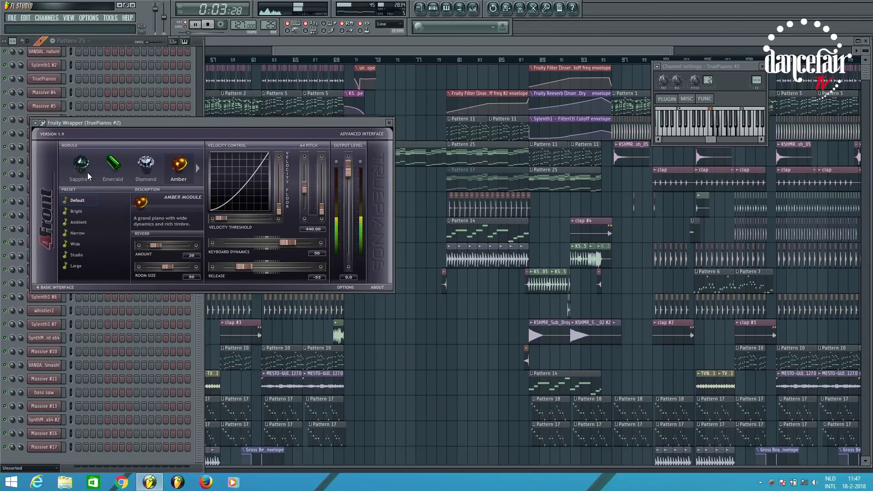
key(space)
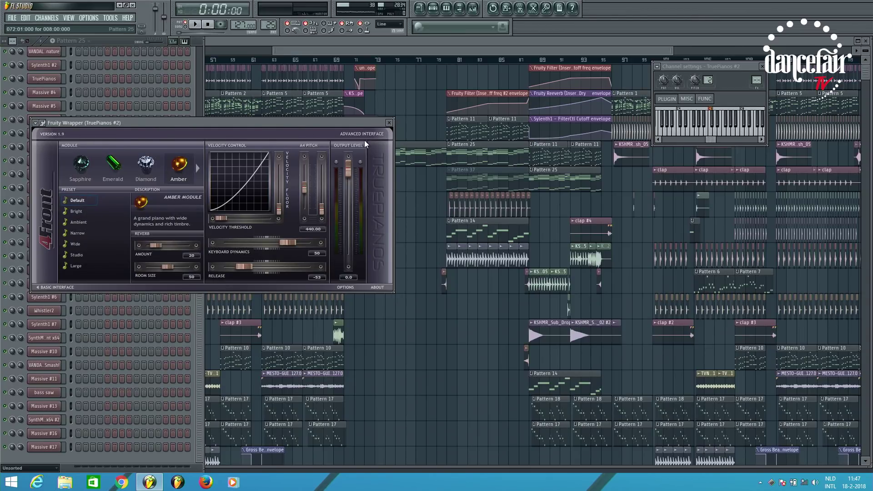
drag(288, 245, 285, 244)
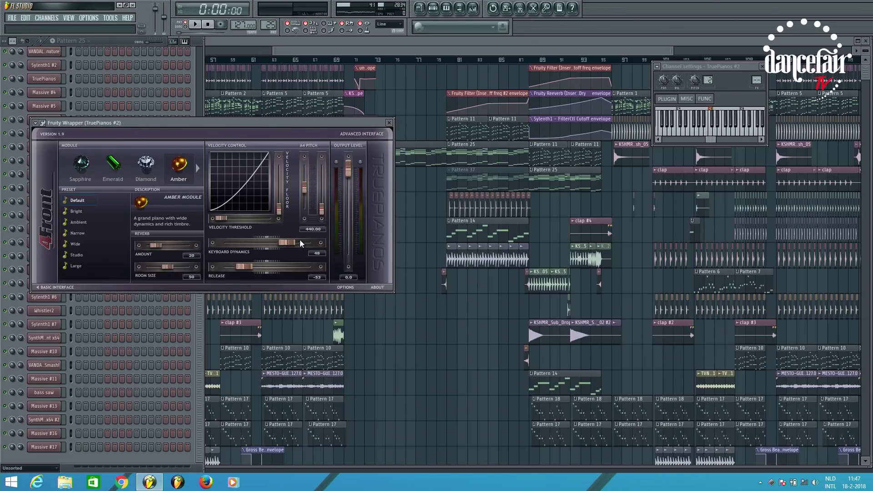
click(388, 122)
- Play Pattern 25 while viewing the TruePianos #2 chords and bass notes in the piano roll
key(space)
click(83, 270)
scroll(192, 201, down, 8)
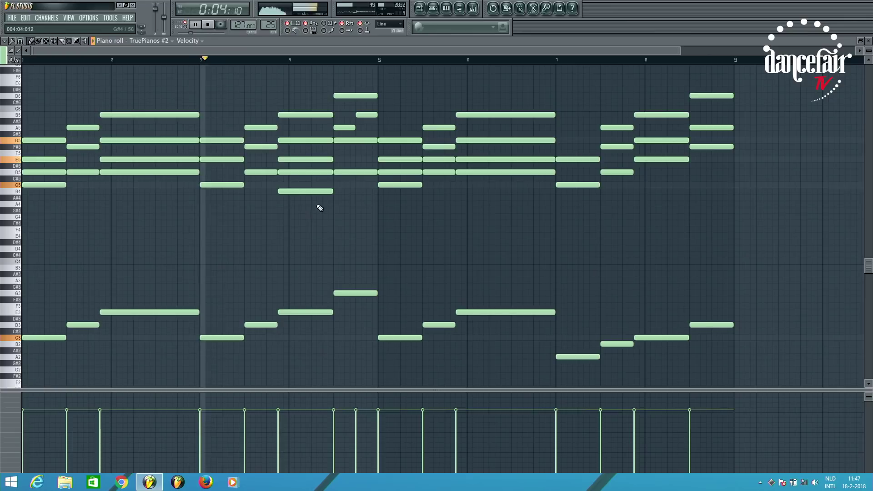
key(space)
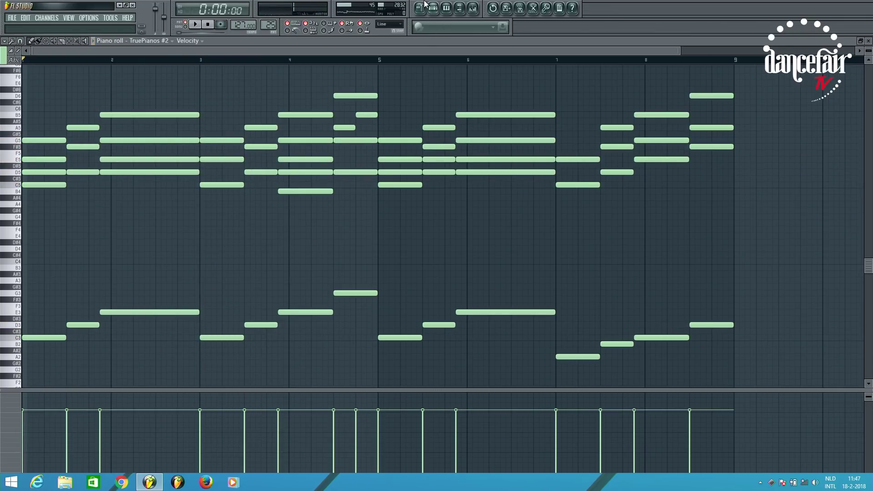
- Return to the playlist, play the song from about bar 79 and inspect the KSHMR_Short_Sweep_Up_02 sample on Track 9
click(421, 9)
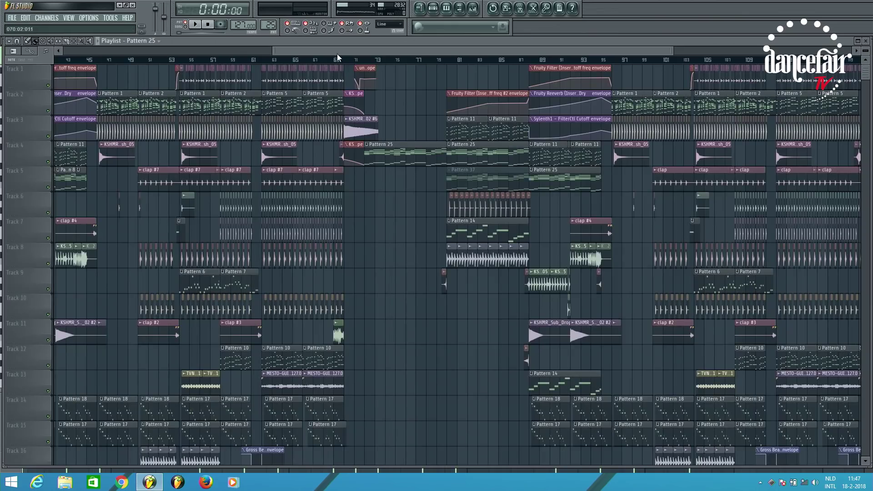
click(440, 61)
key(space)
scroll(469, 272, up, 4)
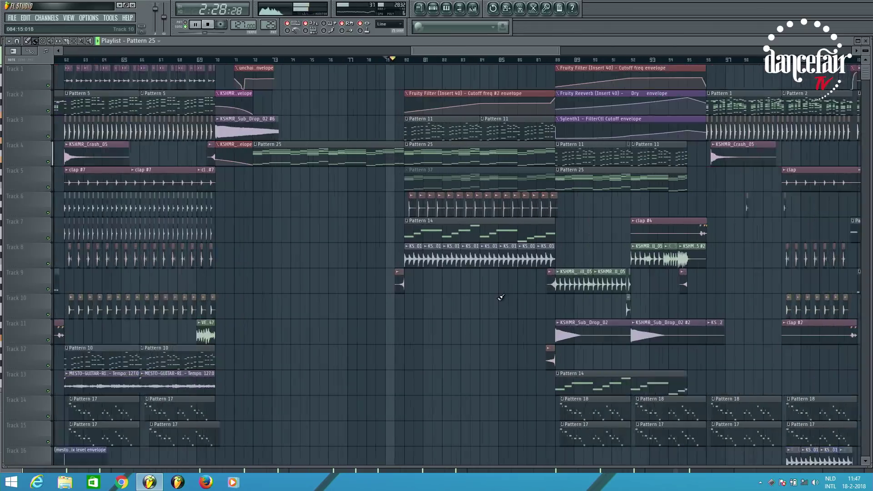
click(301, 272)
key(space)
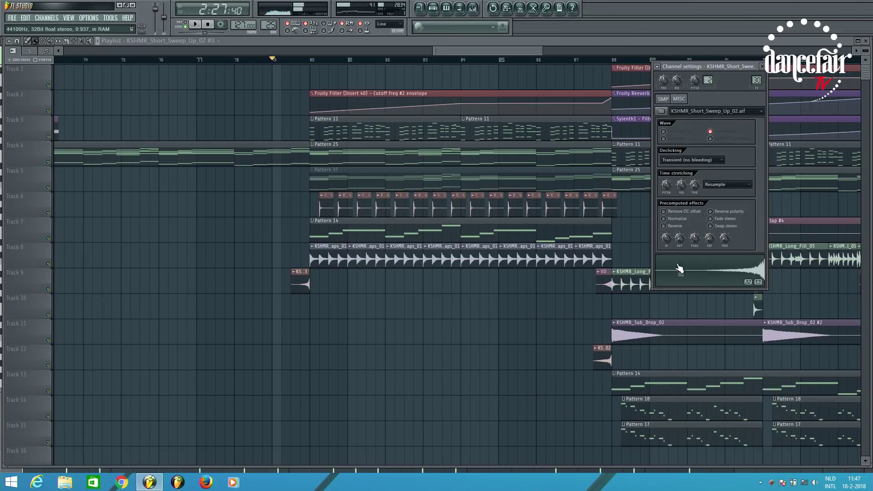
- Move the song position to bar 80 and inspect the KSHMR_Snap_04 sample used on Track 6
click(312, 65)
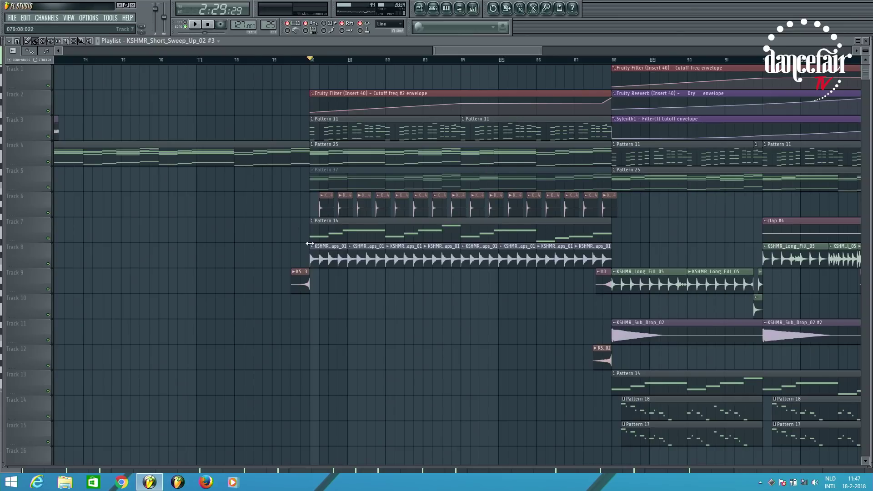
scroll(328, 324, up, 3)
scroll(331, 324, up, 3)
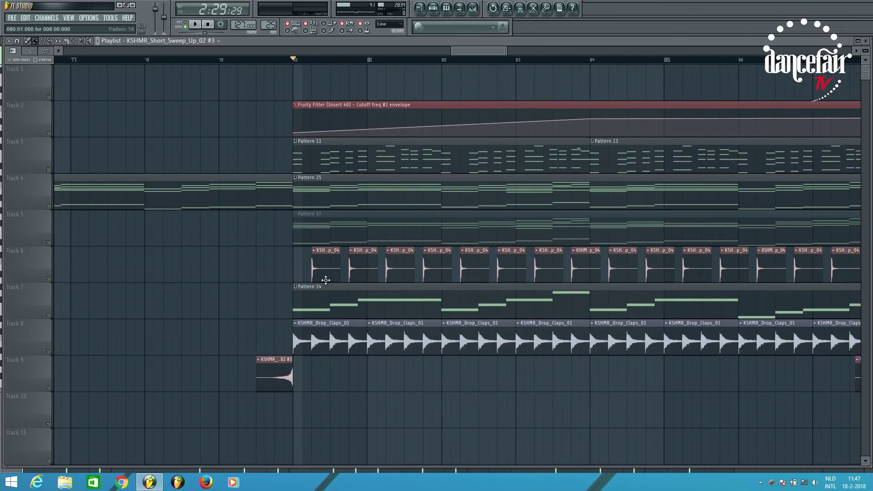
click(840, 251)
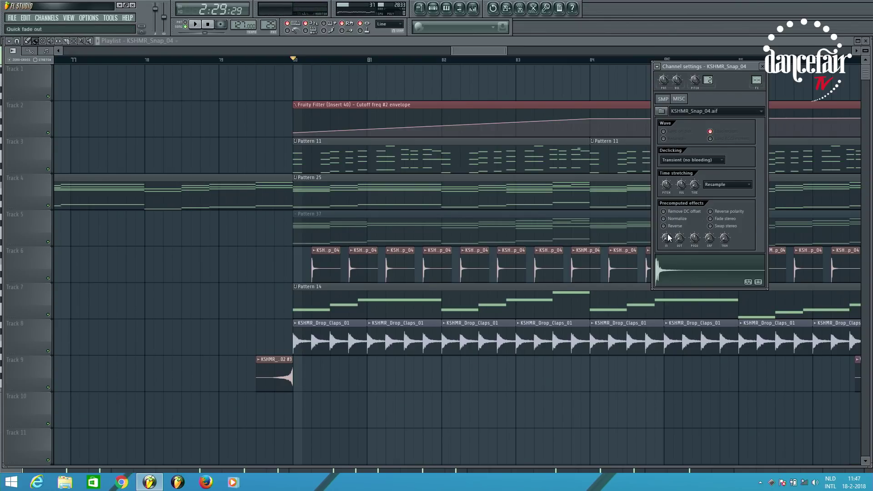
key(Escape)
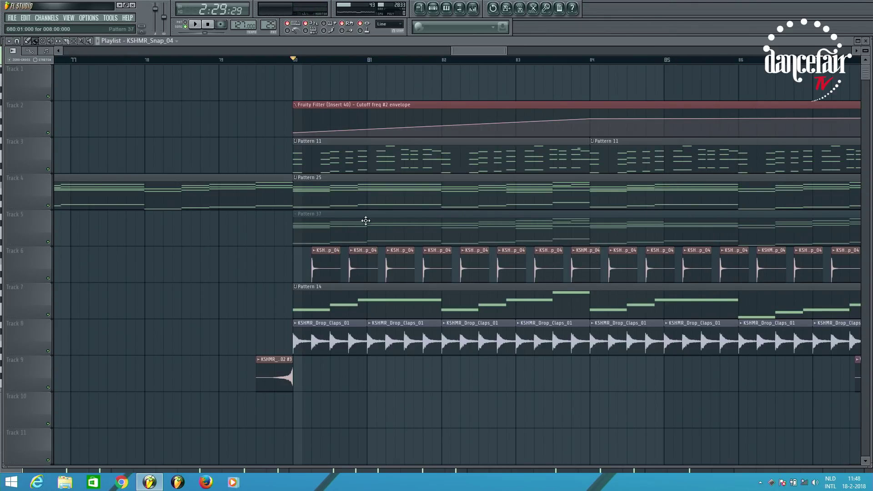
- Listen to Pattern 11 on its own with its channel shown, and make Pattern 25 the active pattern
click(360, 158)
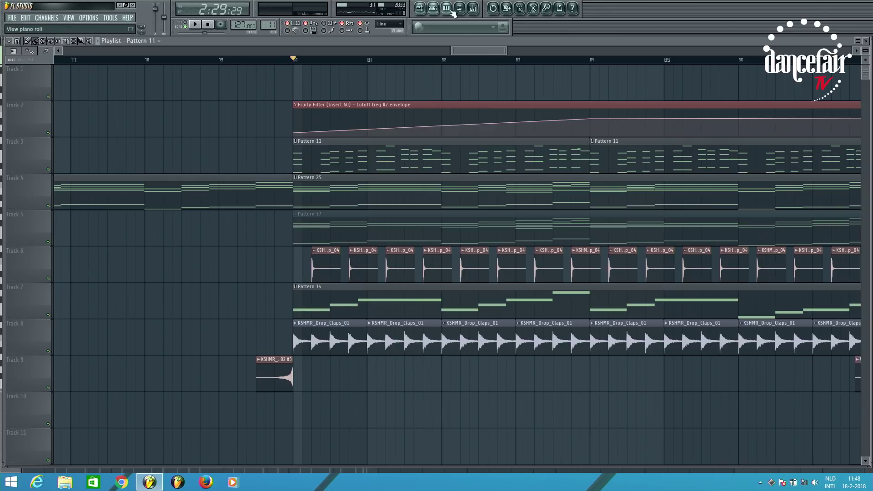
click(433, 8)
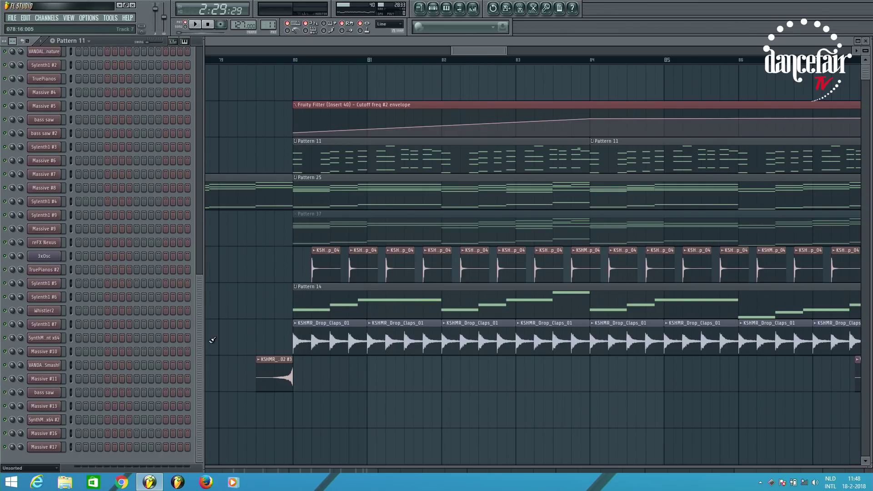
click(195, 24)
drag(198, 280, 198, 40)
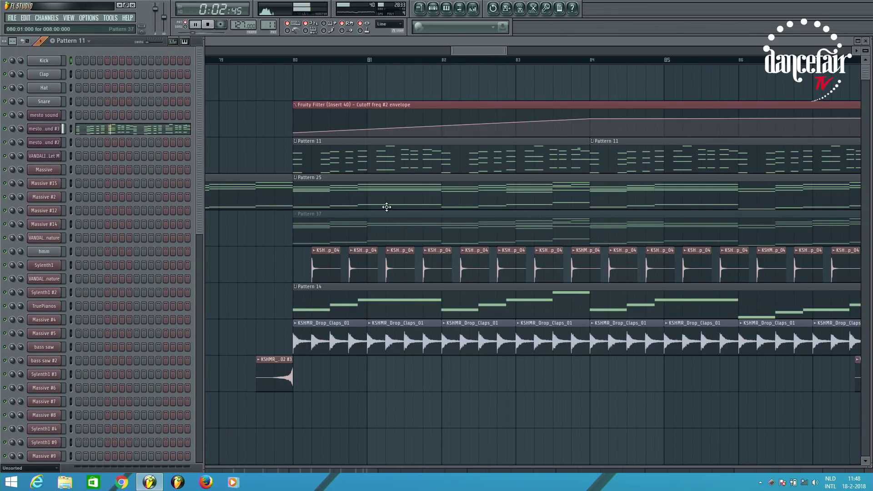
click(415, 187)
key(space)
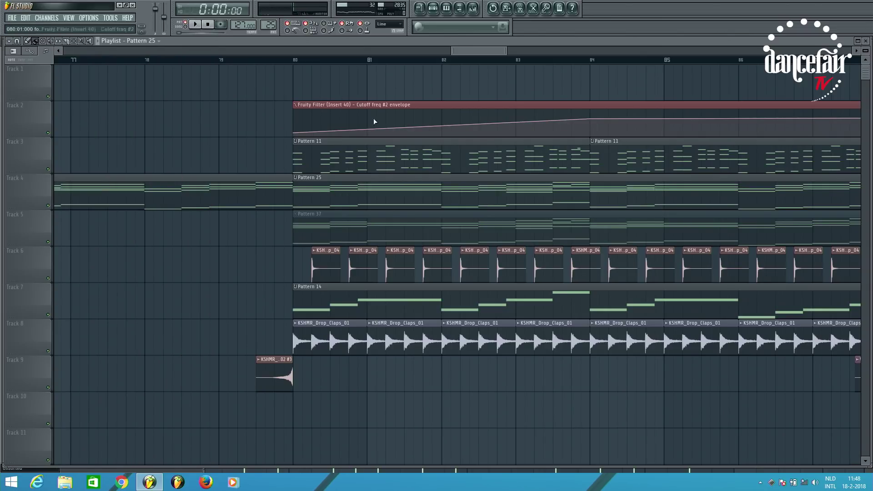
- Play the full arrangement briefly from bar 80
scroll(302, 60, down, 3)
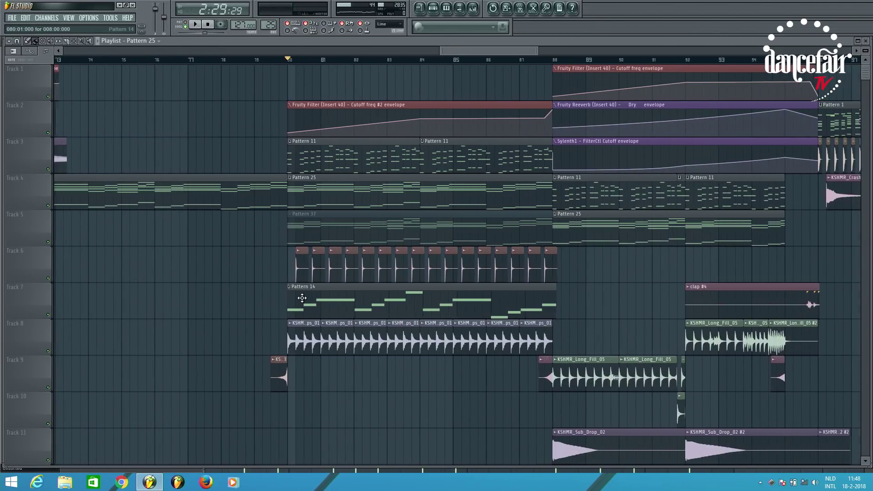
scroll(289, 61, up, 3)
key(space)
key(space)
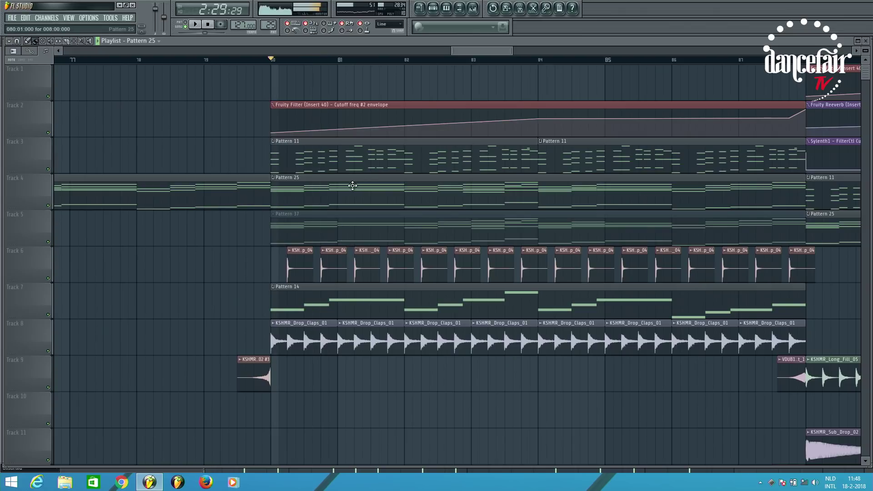
- Listen once more to Pattern 25's piano part on its own, and show the channel used by Pattern 14
click(298, 150)
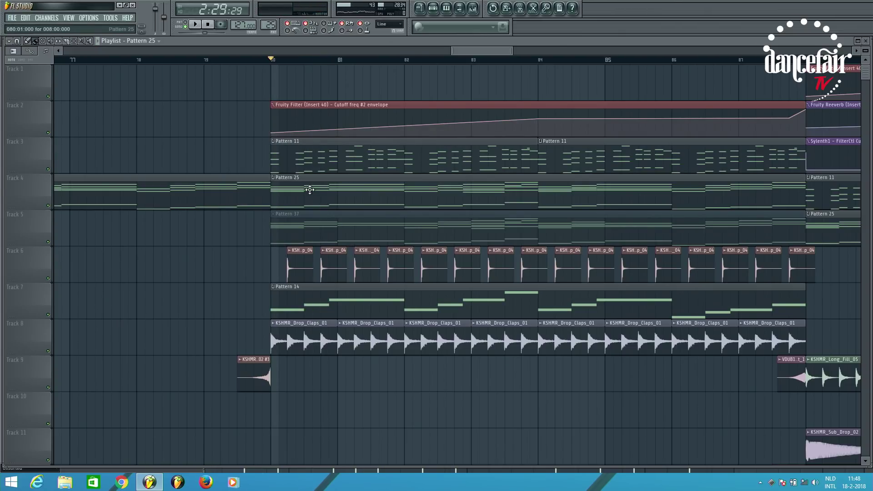
click(433, 8)
click(177, 29)
key(space)
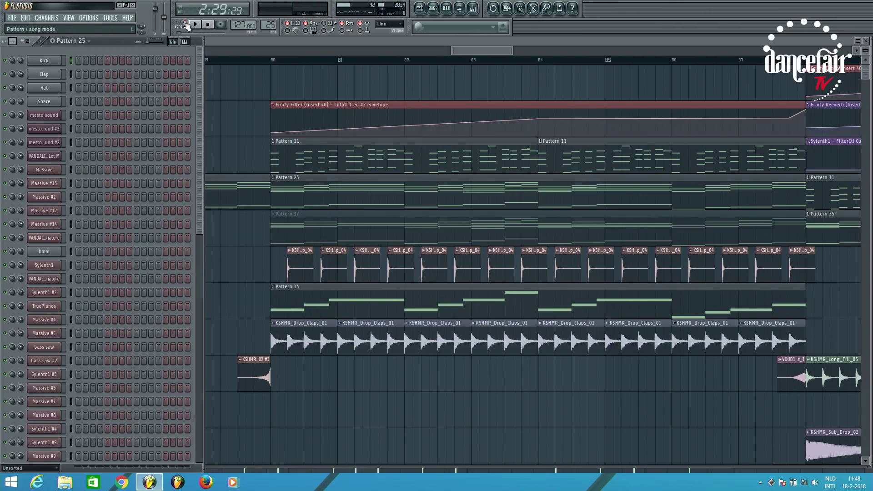
key(space)
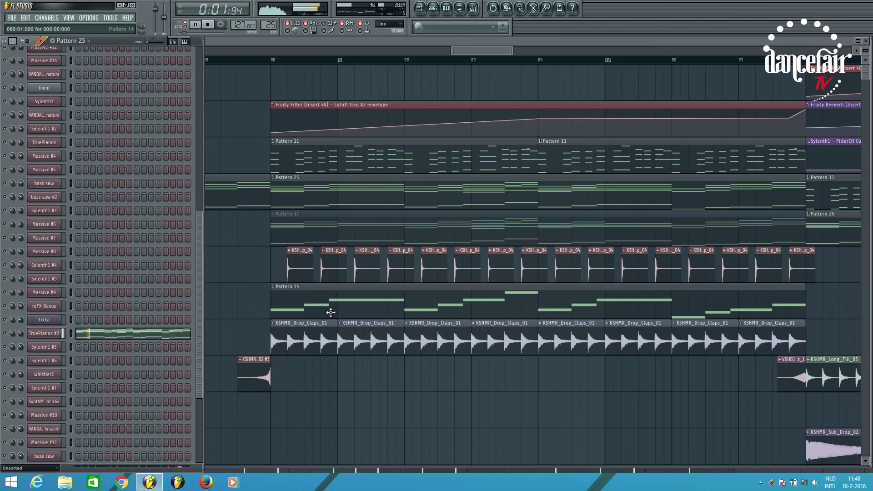
click(327, 310)
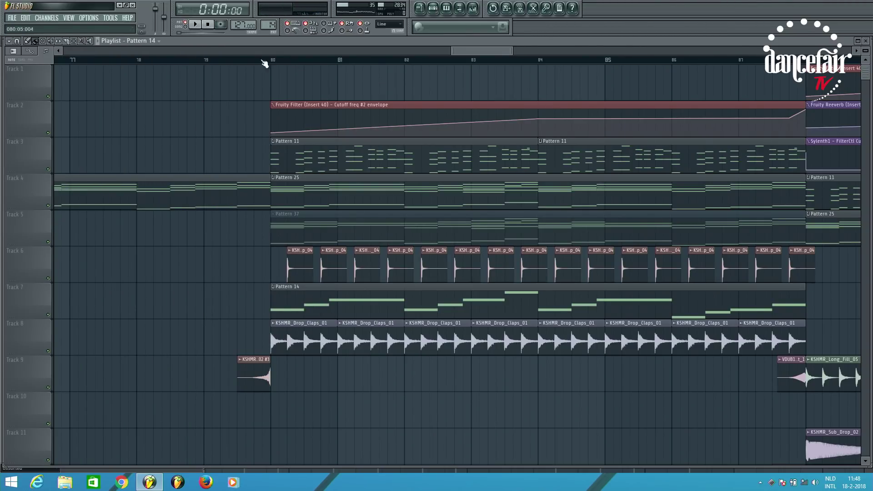
click(433, 8)
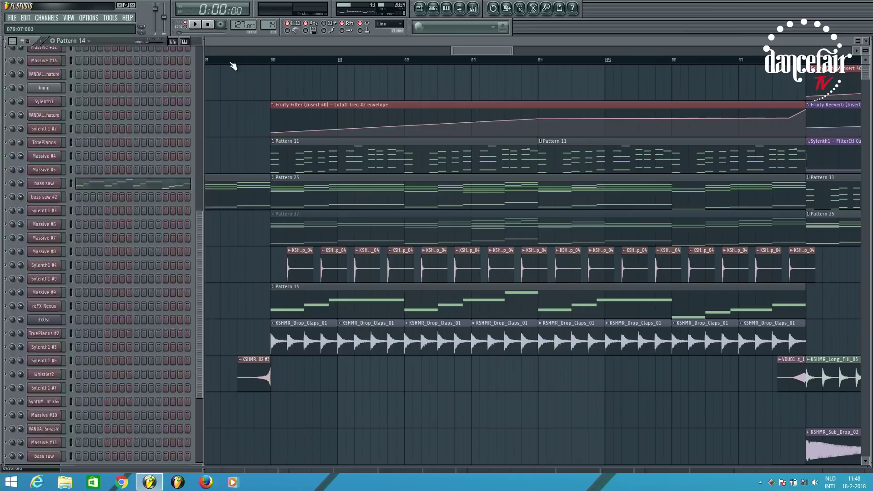
- Play the full arrangement from about bar 79 through the section with the snaps and drop claps
click(231, 60)
scroll(219, 63, down, 3)
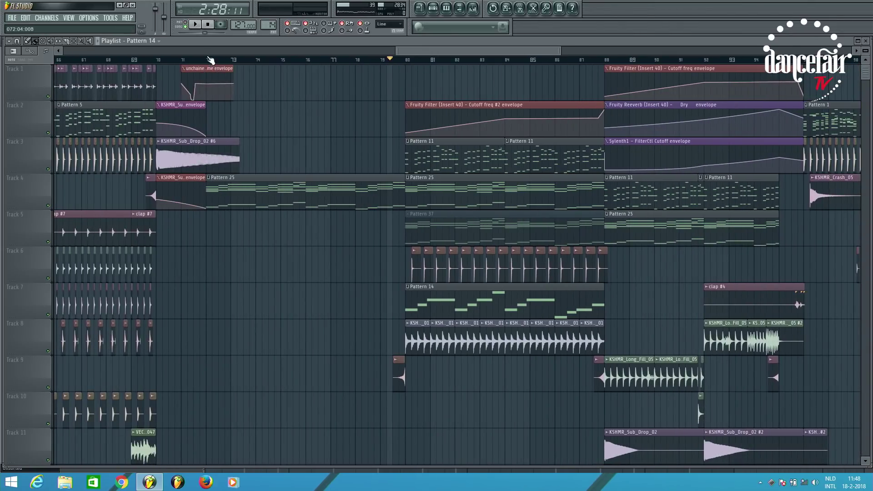
scroll(207, 57, down, 2)
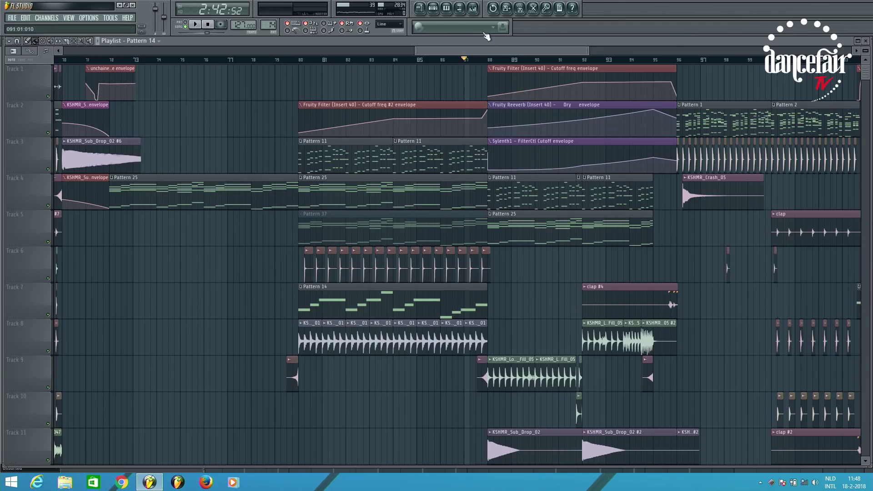
- Play the start of the build-up at bar 88 with all its layers
click(491, 65)
key(space)
scroll(604, 234, down, 3)
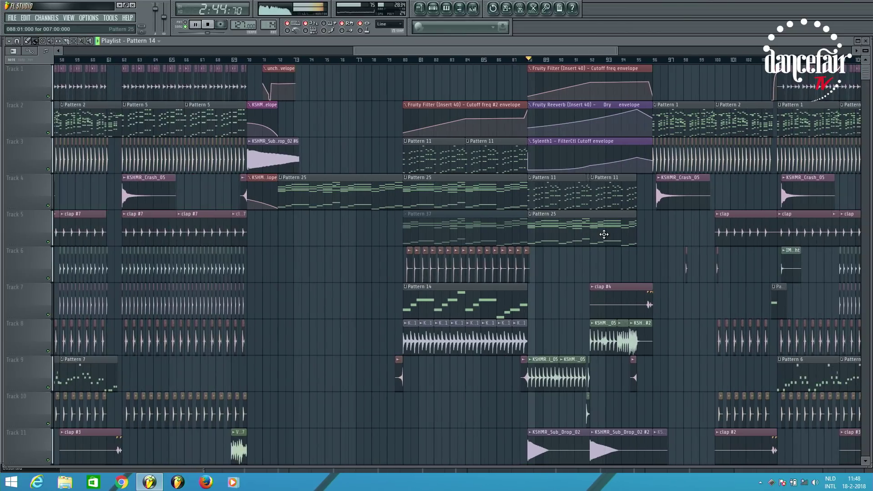
key(space)
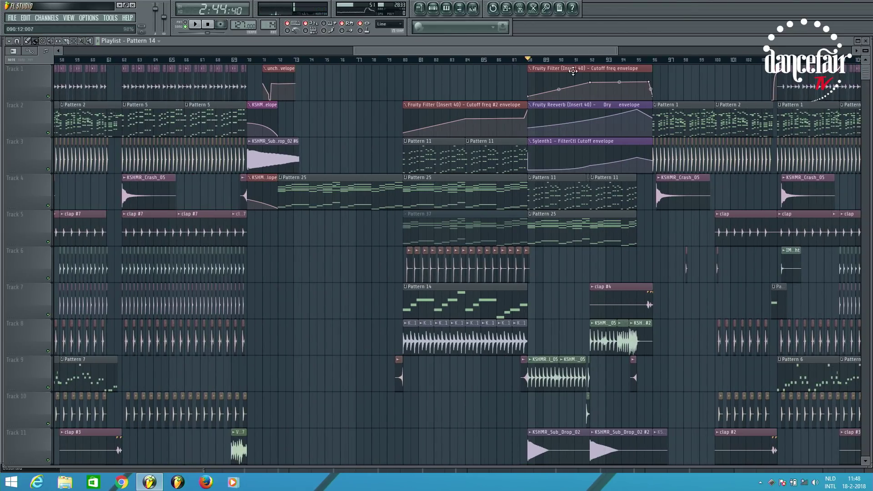
- Solo Track 9 and listen to the KSHMR_Long_Fill_05 clips from bar 88
scroll(502, 152, up, 3)
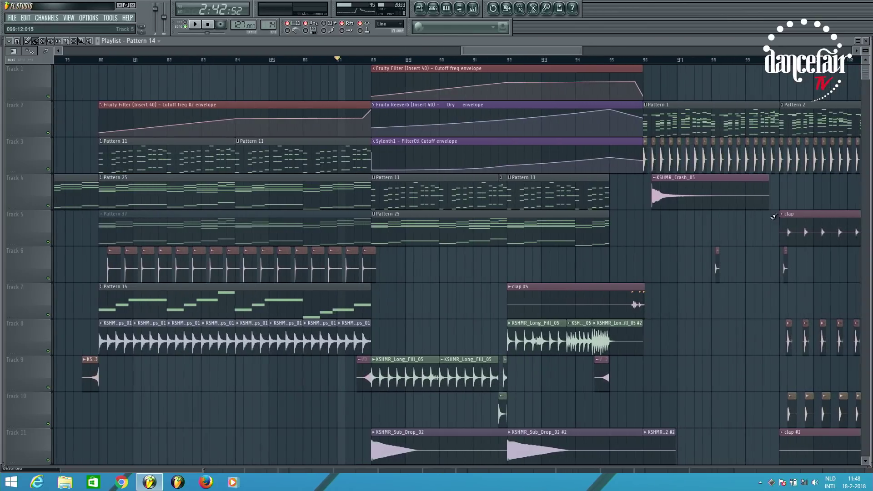
scroll(573, 182, down, 8)
scroll(580, 193, up, 5)
scroll(581, 191, down, 5)
scroll(582, 187, up, 3)
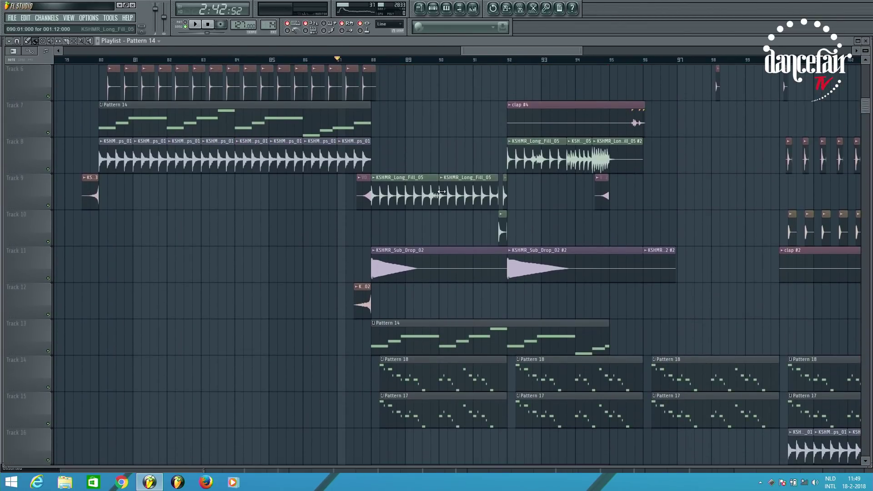
double_click(404, 185)
click(373, 60)
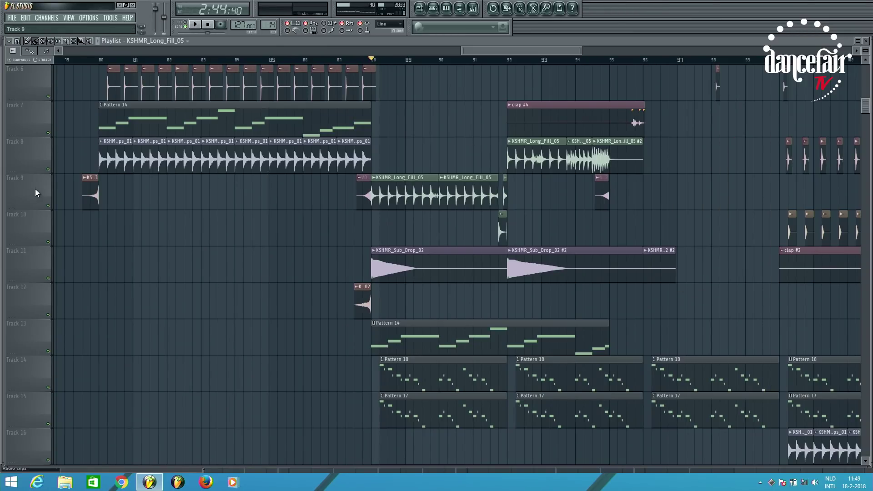
right_click(48, 205)
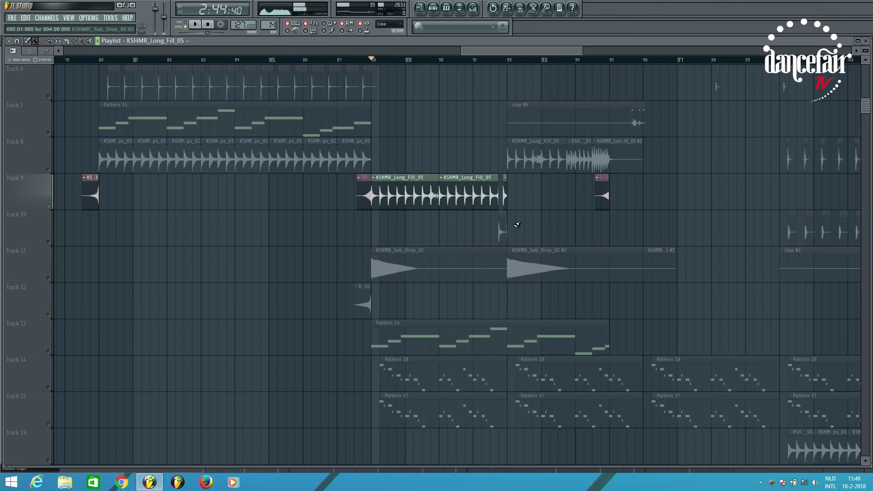
key(space)
scroll(503, 227, down, 5)
scroll(224, 173, down, 3)
scroll(213, 168, up, 5)
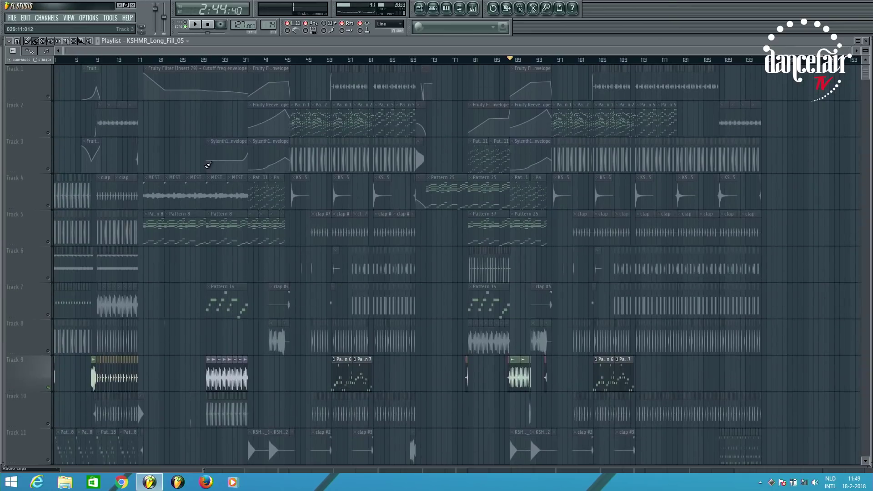
- Set the playhead at bar 38 and examine the first build-up's layers across the tracks
scroll(197, 231, up, 4)
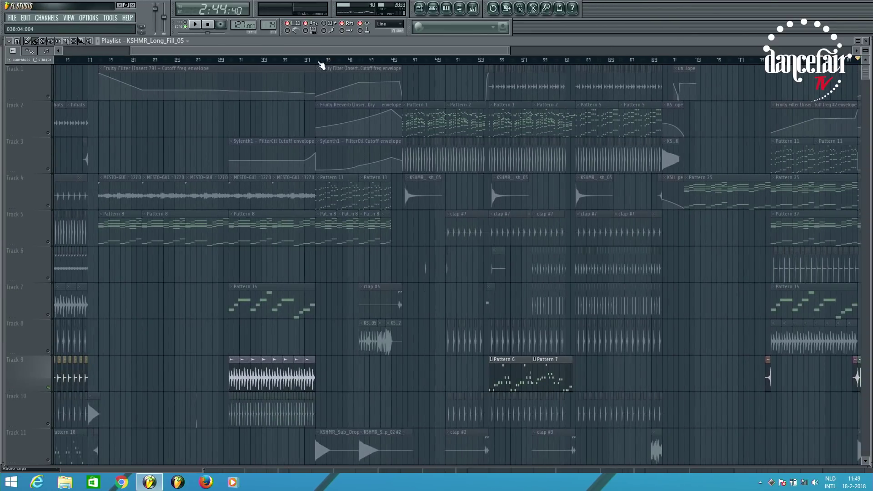
click(318, 60)
scroll(164, 214, down, 5)
scroll(164, 214, up, 3)
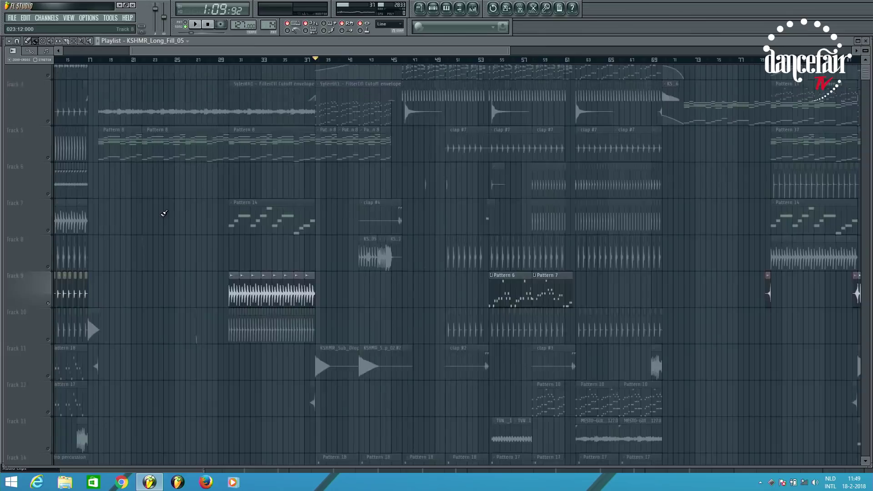
scroll(164, 214, up, 3)
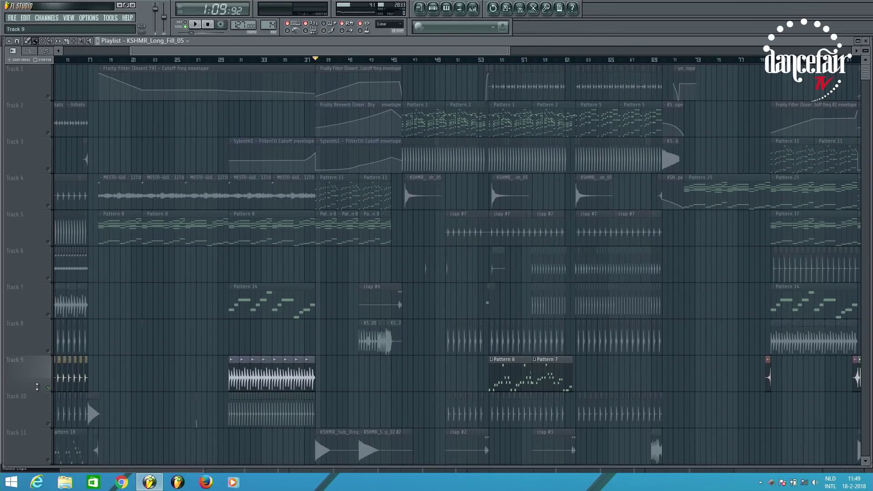
- Bring all tracks back in and play the second build-up from bar 88, viewing its lower layers
scroll(628, 437, right, 8)
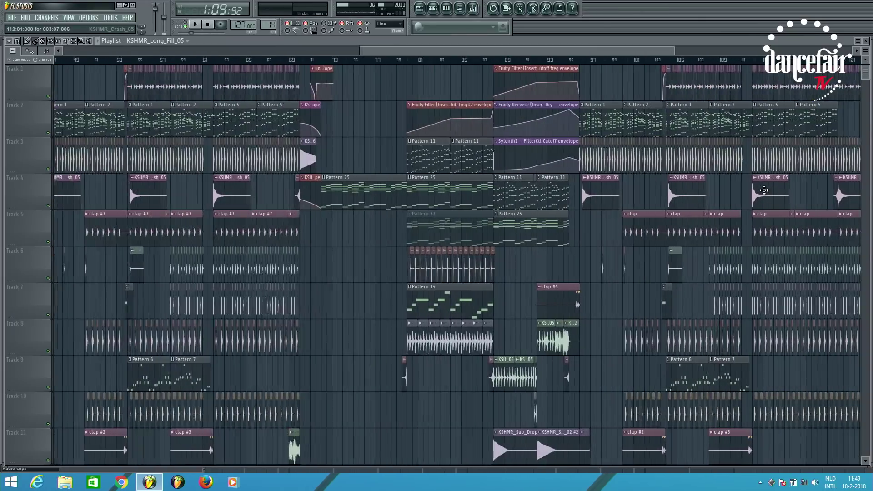
scroll(764, 190, up, 1)
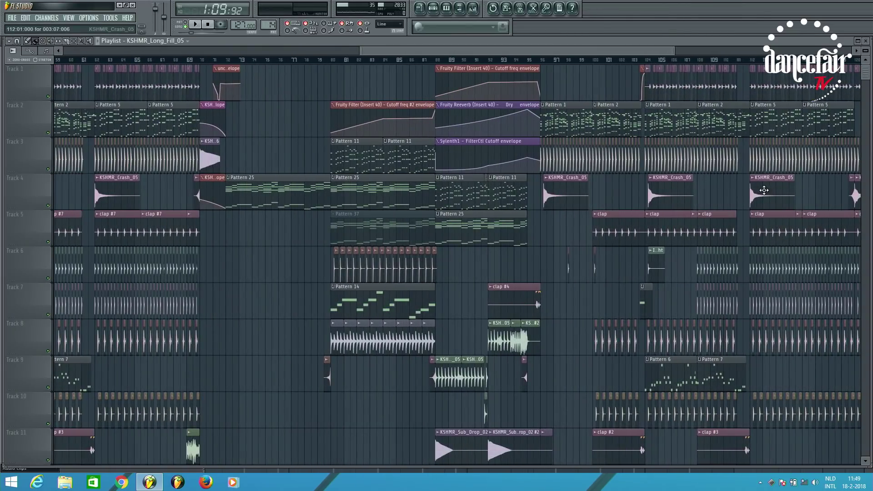
click(437, 61)
scroll(462, 240, up, 3)
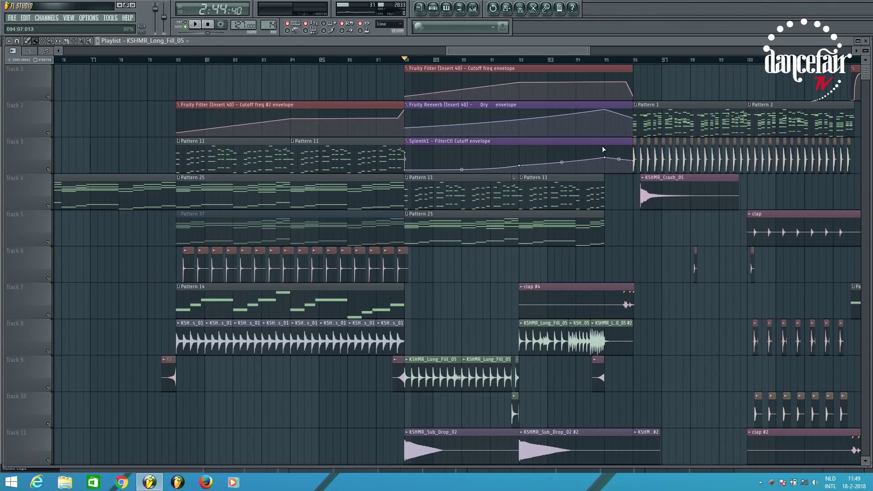
key(space)
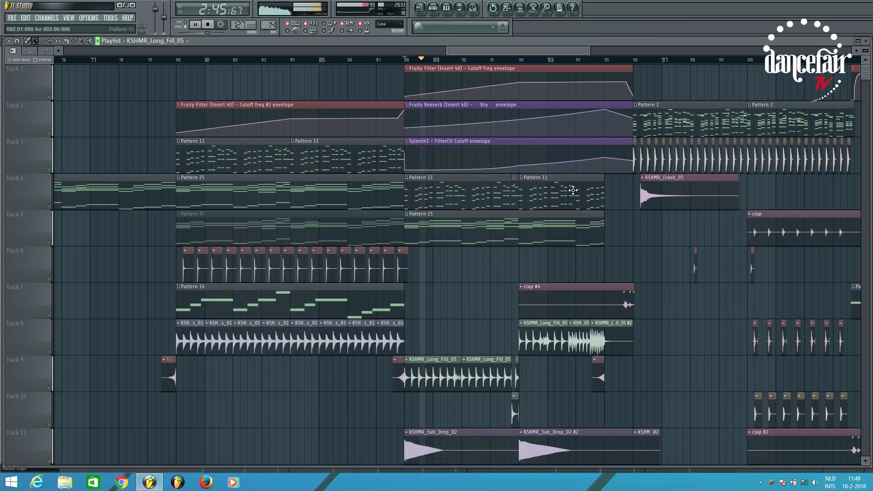
scroll(476, 253, down, 3)
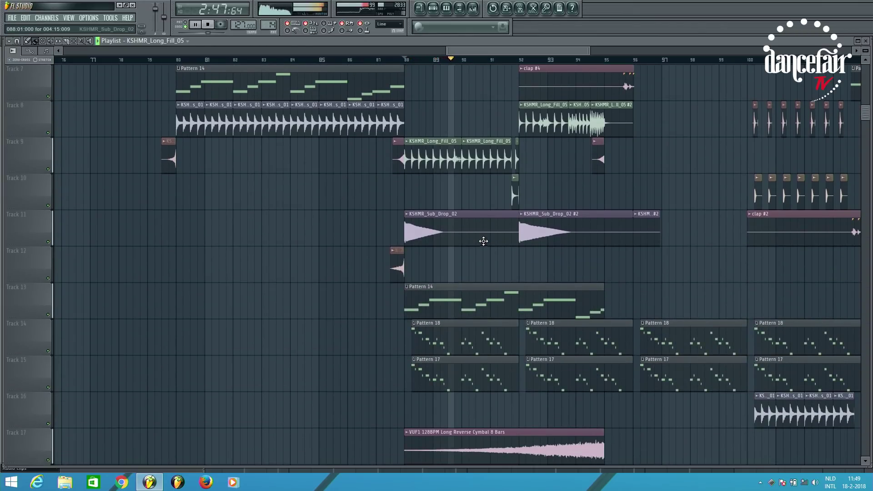
key(space)
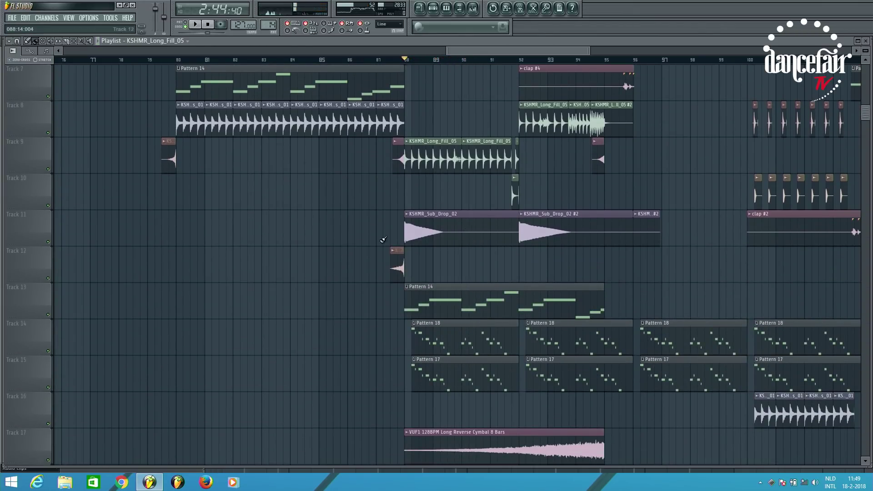
- Inspect the KSHMR_Sub_Drop_02 sample's channel settings and close them
scroll(551, 333, up, 2)
scroll(550, 334, up, 2)
scroll(517, 233, down, 4)
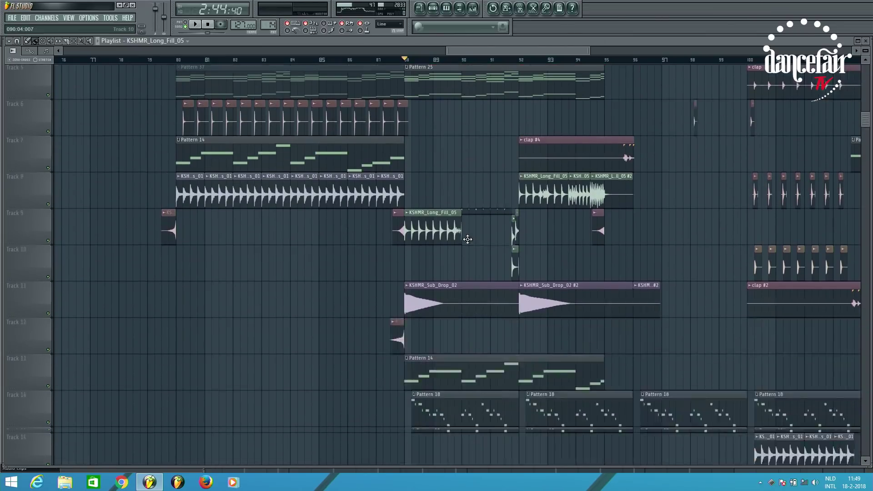
double_click(449, 196)
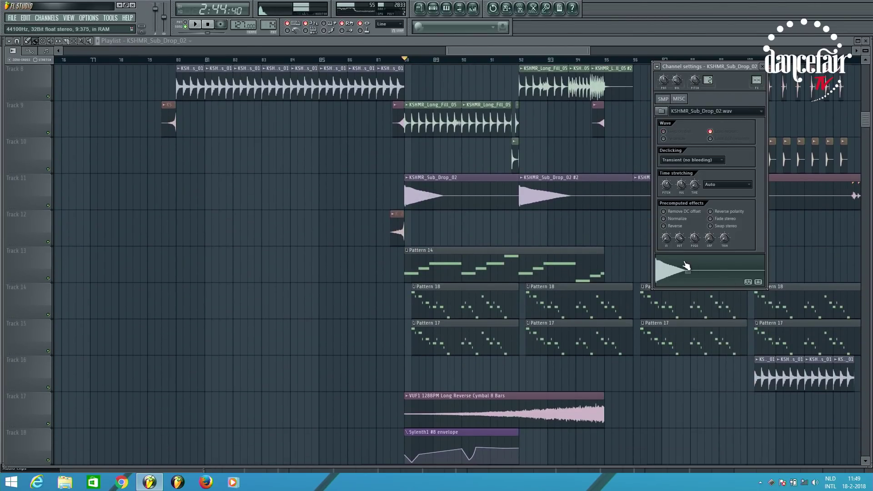
key(Escape)
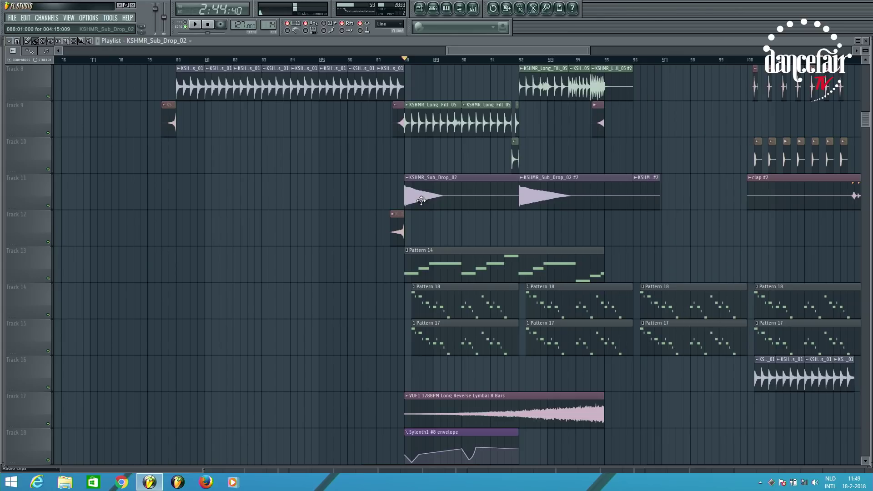
- Show the channel rack and listen to Pattern 14 and Pattern 18 on their own
click(434, 9)
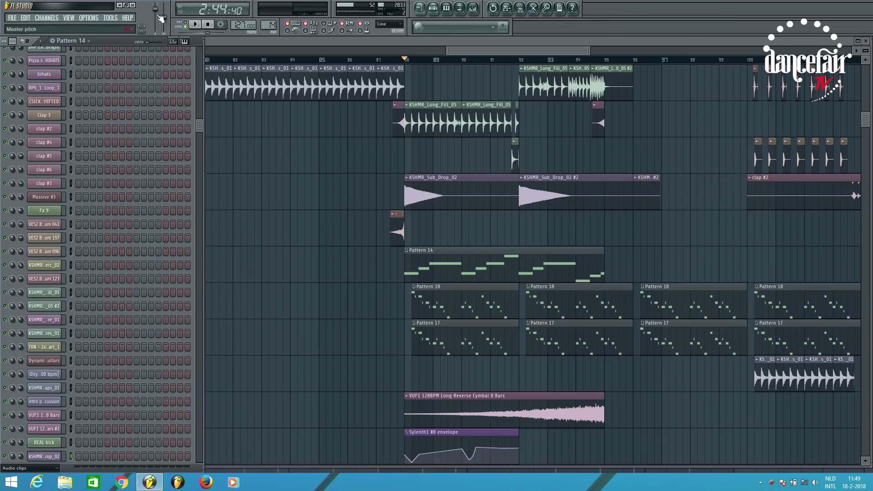
click(193, 25)
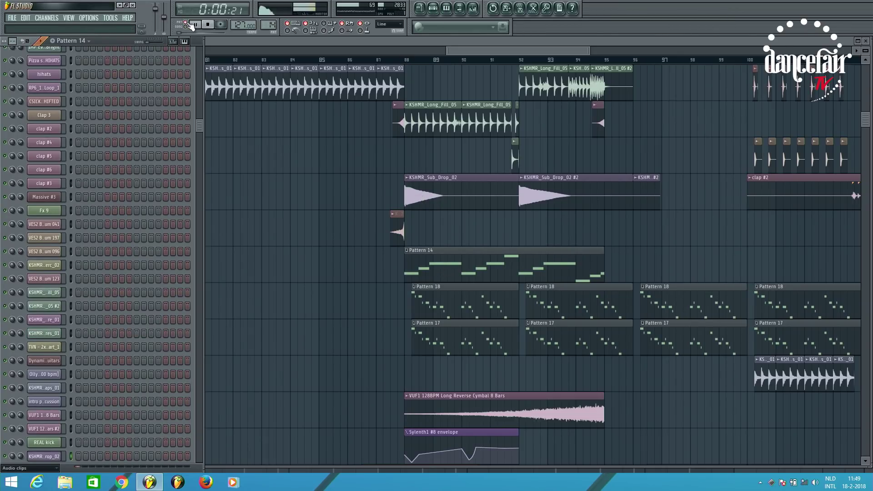
click(482, 304)
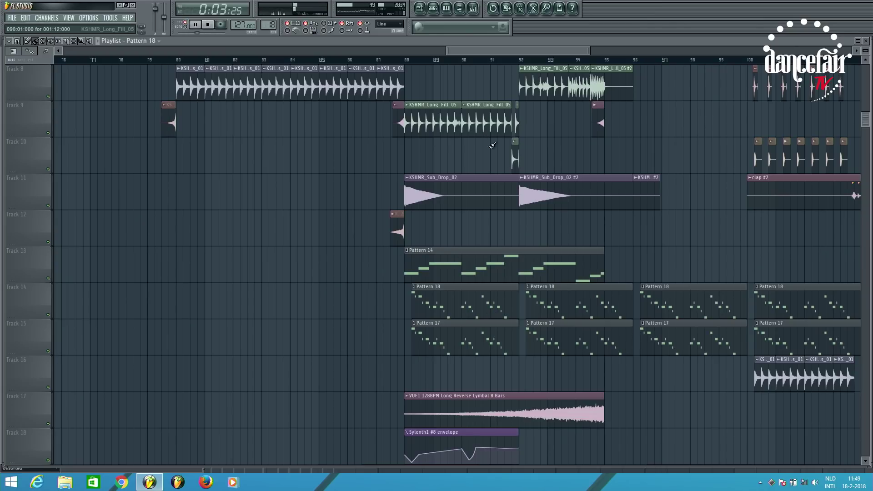
key(space)
- Look over the lower tracks and play briefly from bar 95, at the end of the build-up
scroll(492, 146, down, 3)
scroll(448, 283, down, 3)
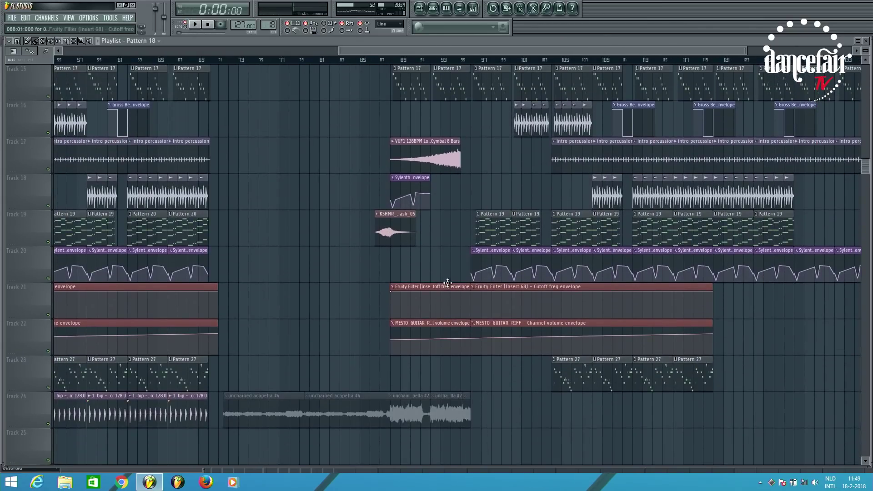
scroll(448, 283, up, 12)
click(464, 60)
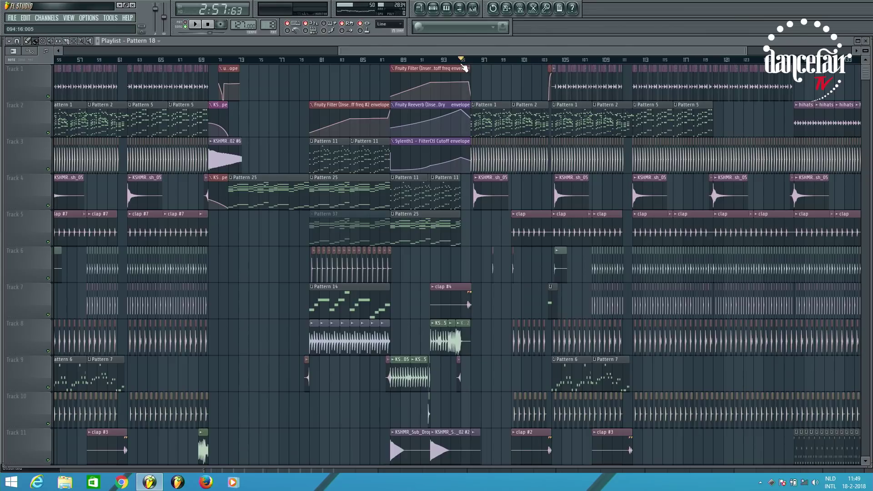
scroll(464, 60, up, 4)
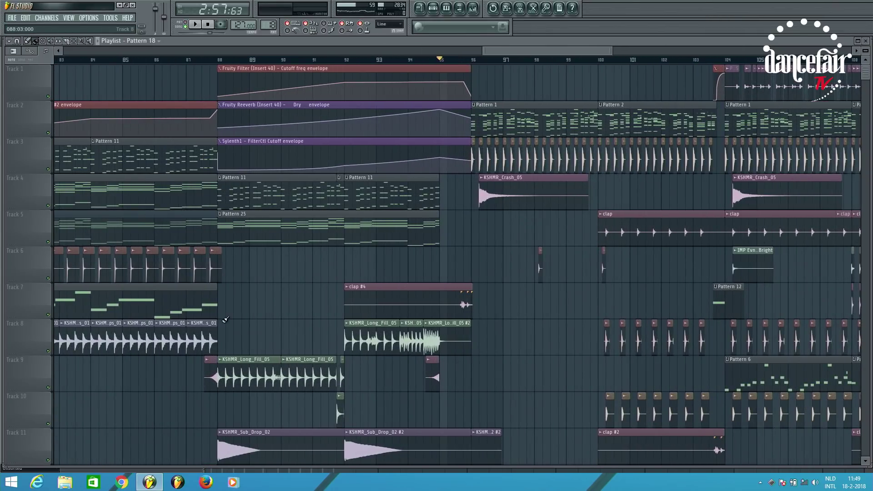
key(space)
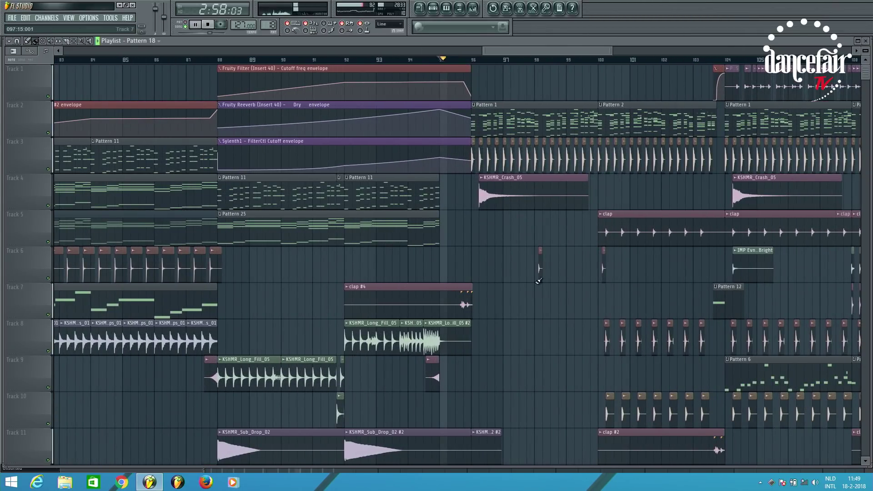
key(space)
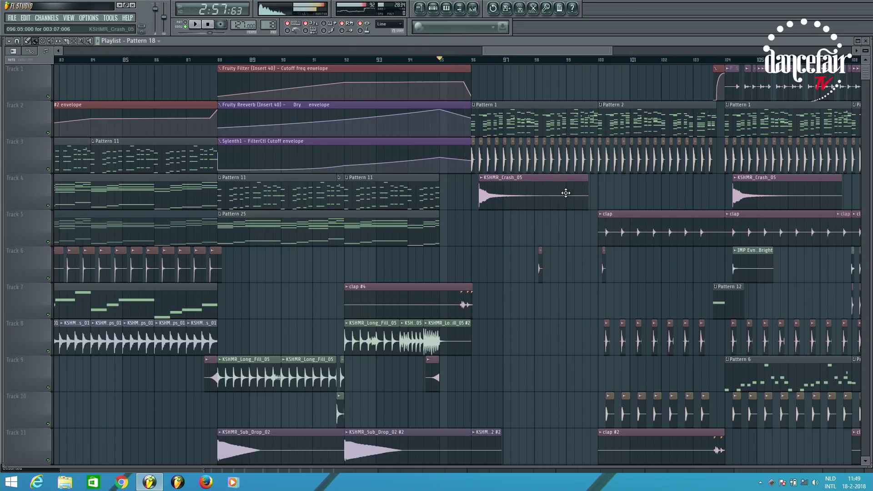
- Show the Sylenth1 #4 channel used by Pattern 19 and listen to the pattern on its own
scroll(569, 205, down, 12)
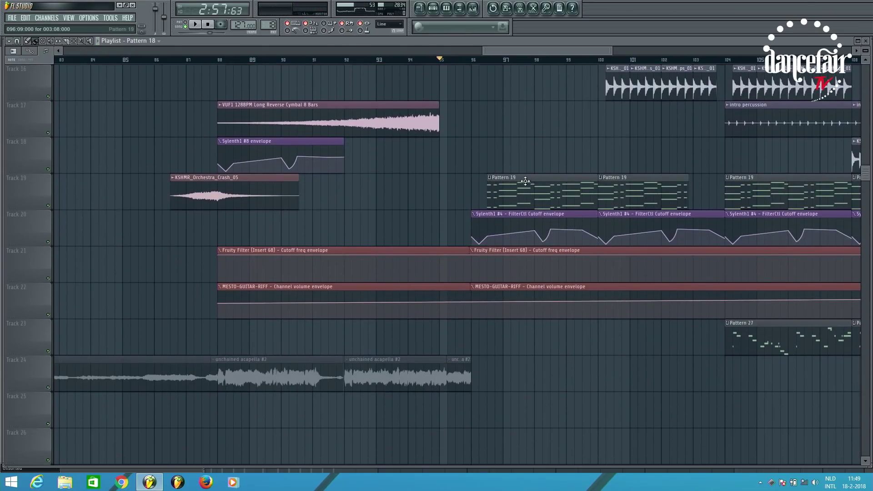
click(435, 9)
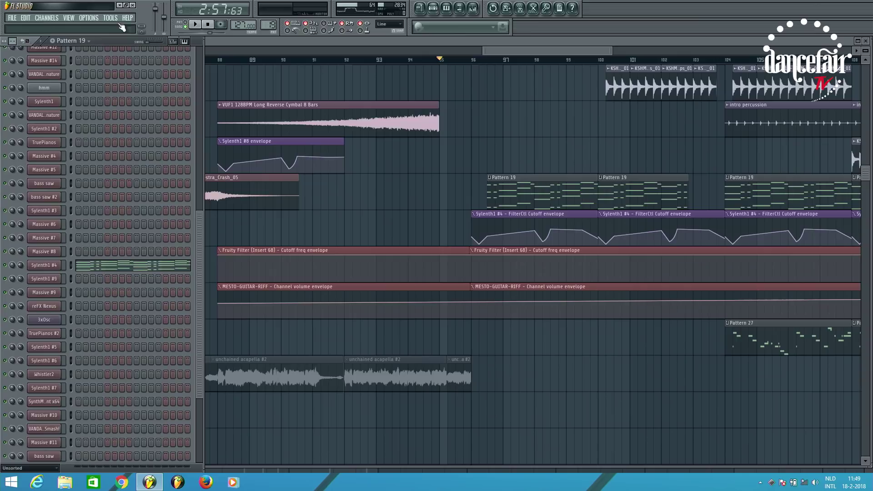
click(194, 24)
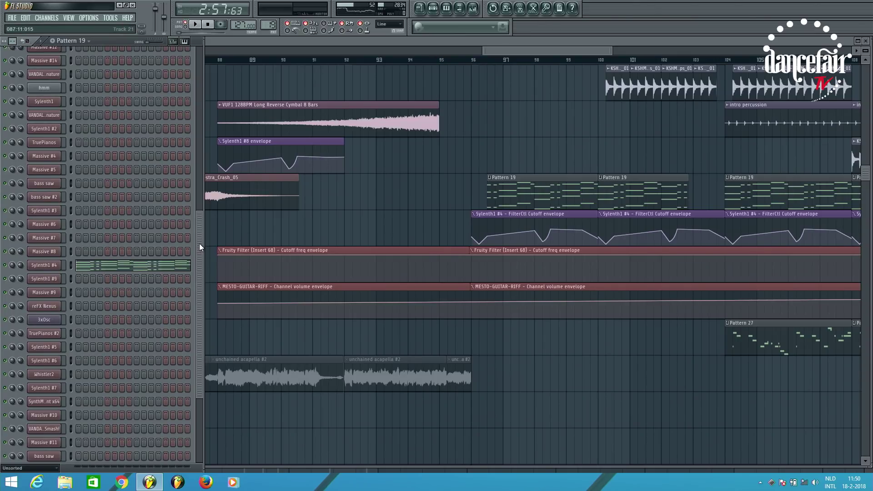
key(space)
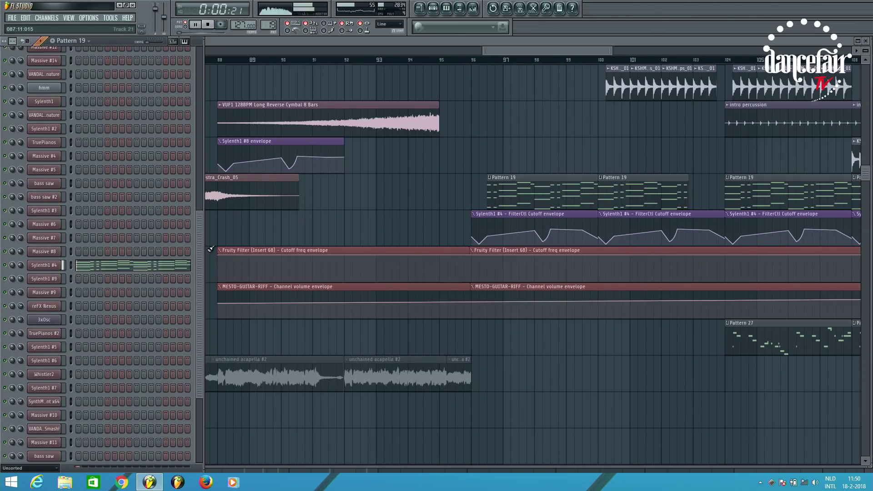
key(space)
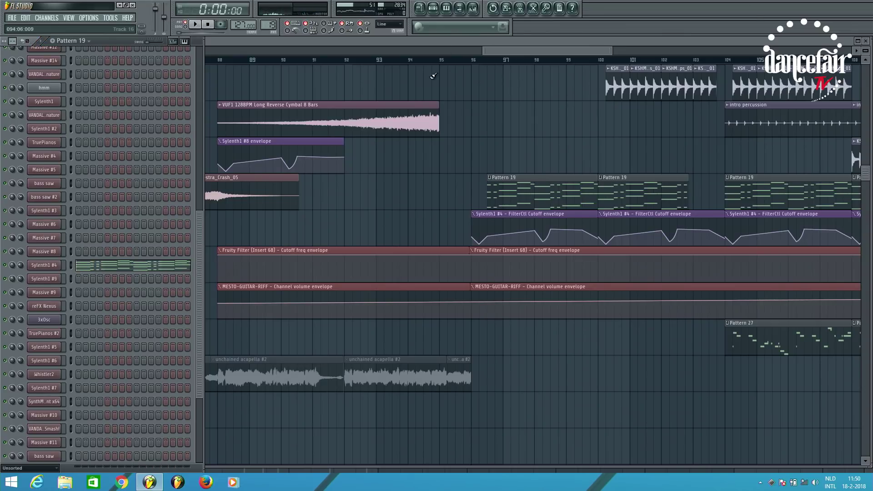
- Solo Tracks 19 and 20 and play Pattern 19 with its filter cutoff envelope from bar 96
click(473, 63)
right_click(48, 242)
right_click(49, 205)
click(49, 243)
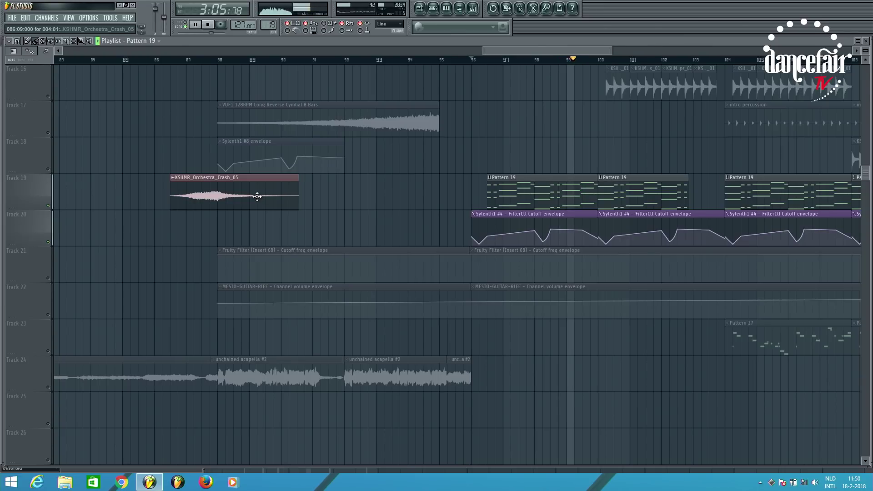
key(space)
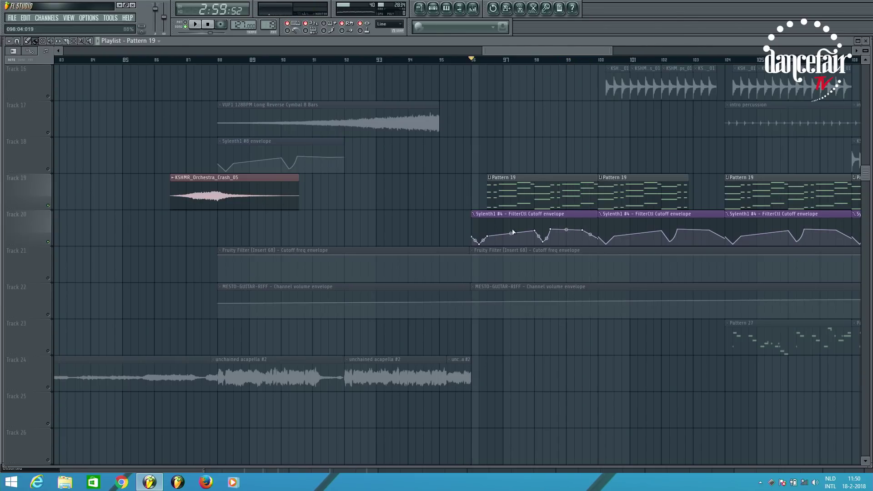
- Take Tracks 19 and 20 out of solo and play the second drop from bar 96 with all layers
click(50, 242)
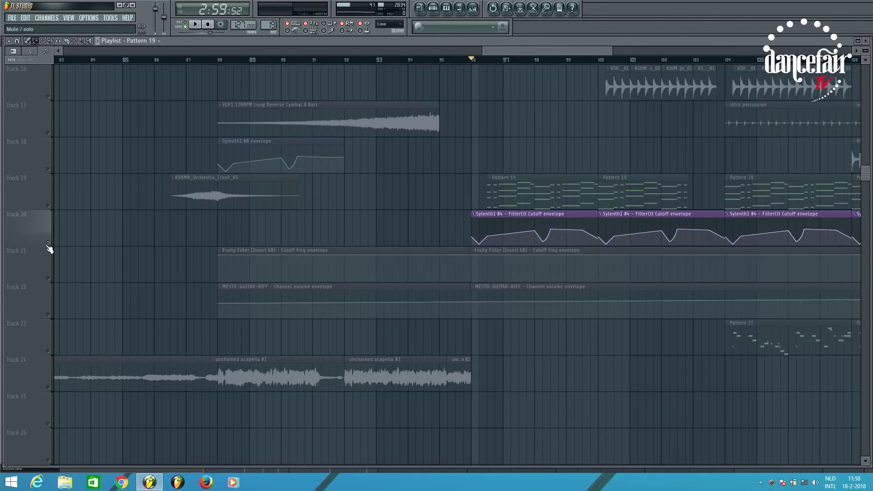
right_click(49, 243)
key(space)
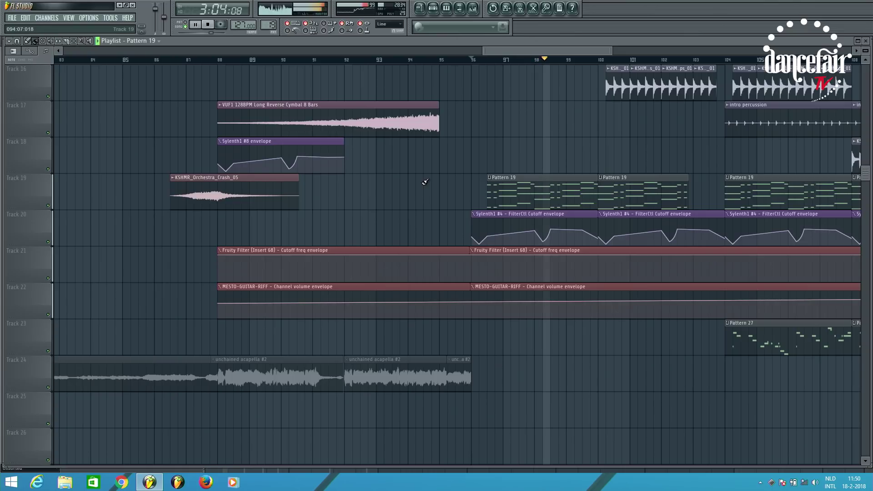
scroll(536, 217, down, 2)
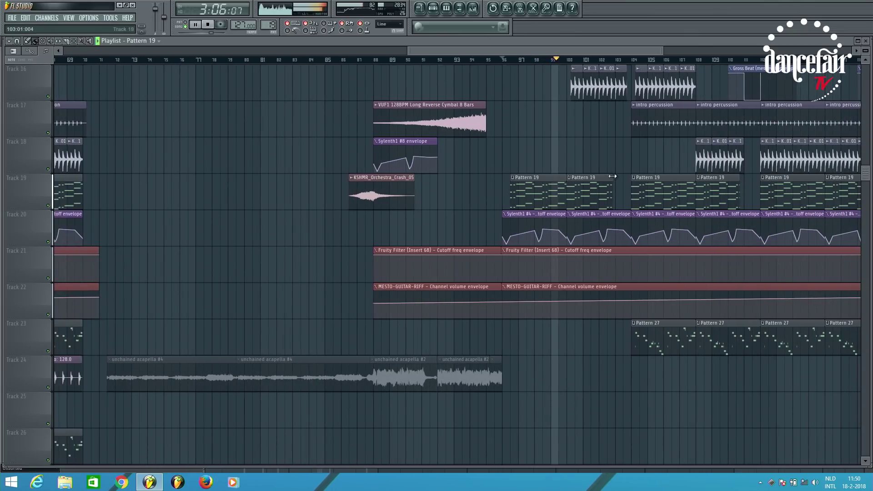
key(space)
- Return to the start of the song, play the opening of the intro and look over its layers
scroll(601, 245, up, 3)
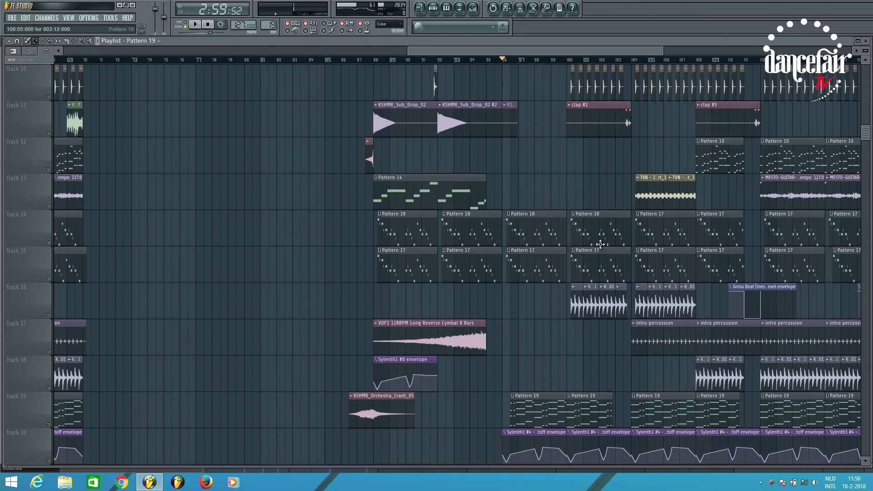
scroll(601, 244, up, 5)
scroll(601, 244, down, 5)
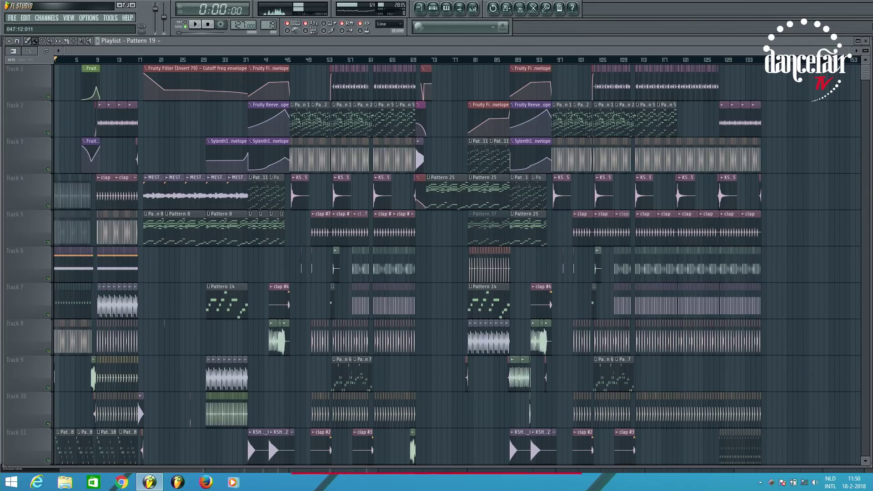
scroll(267, 438, up, 5)
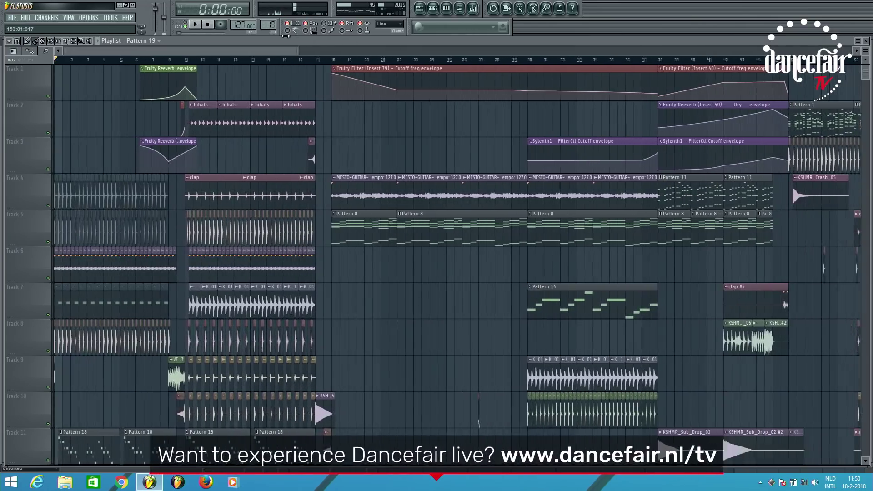
key(space)
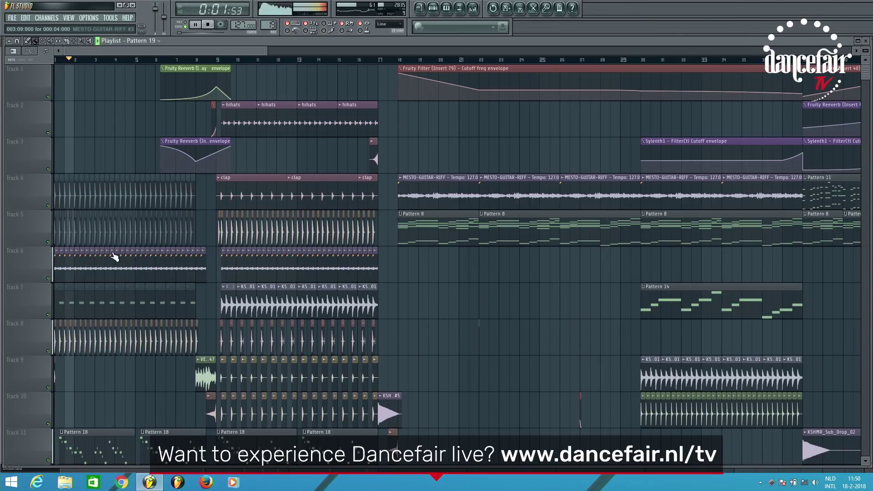
key(space)
scroll(189, 208, down, 4)
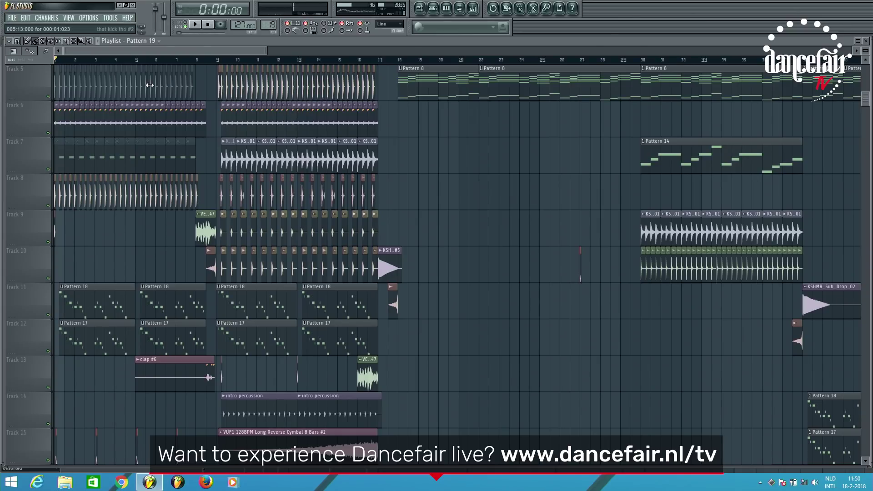
- Solo Track 6 and play the intro's guitar riff clips from the start of the song
right_click(49, 133)
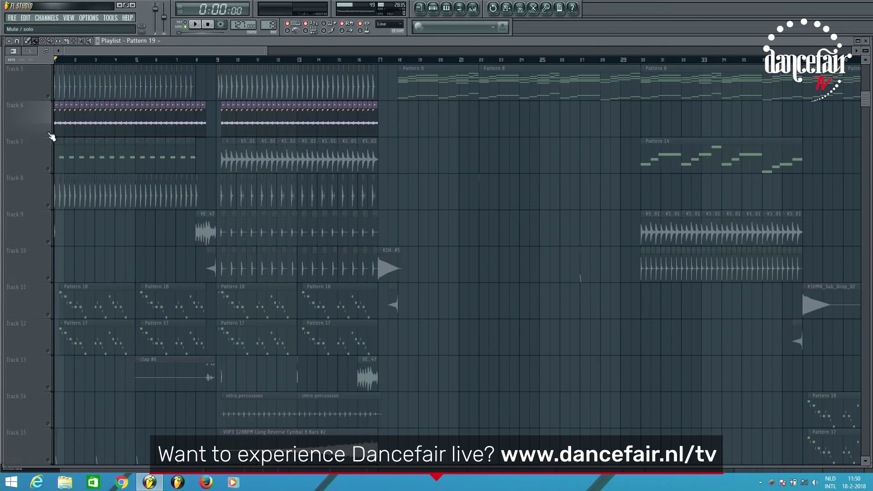
key(space)
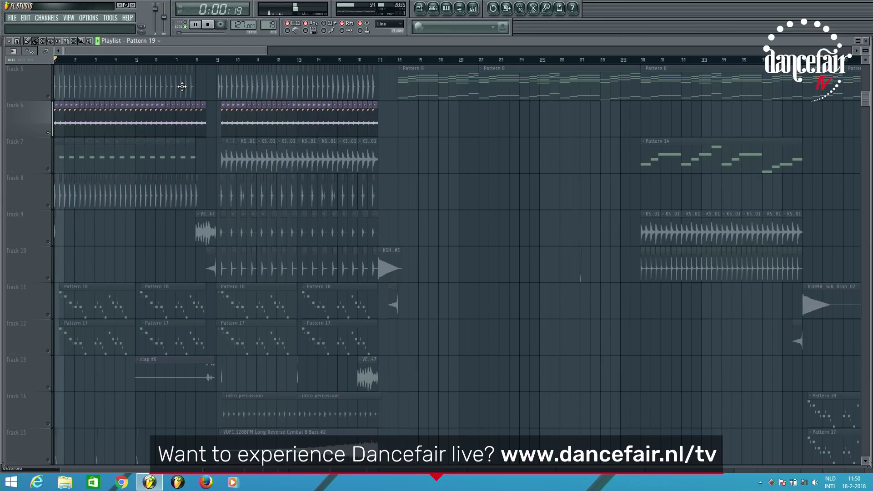
scroll(24, 141, up, 6)
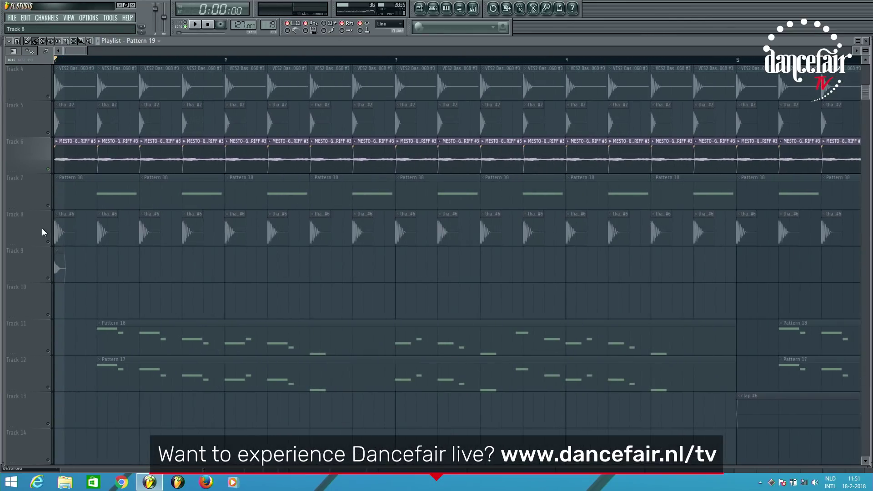
scroll(73, 216, up, 3)
key(space)
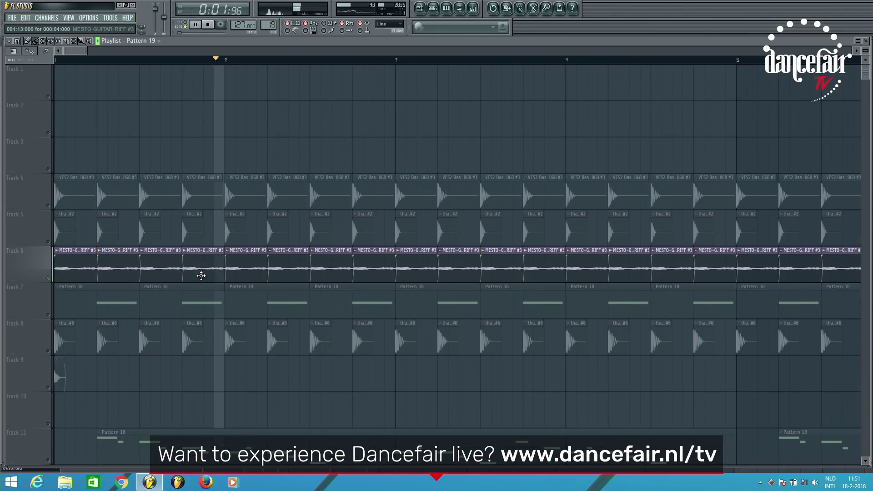
key(space)
- Show the channel settings of a MESTO-GUITAR-RIFF #3 clip on Track 6 and look through its declicking options
scroll(228, 263, up, 4)
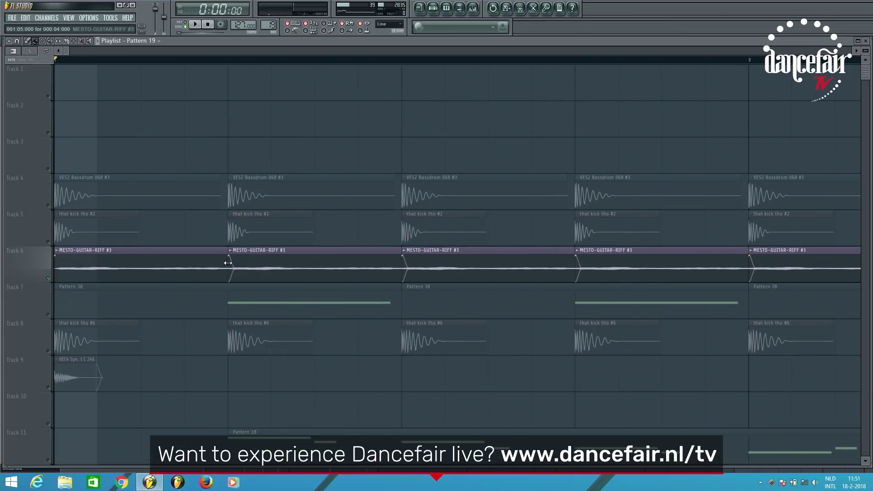
scroll(227, 257, up, 3)
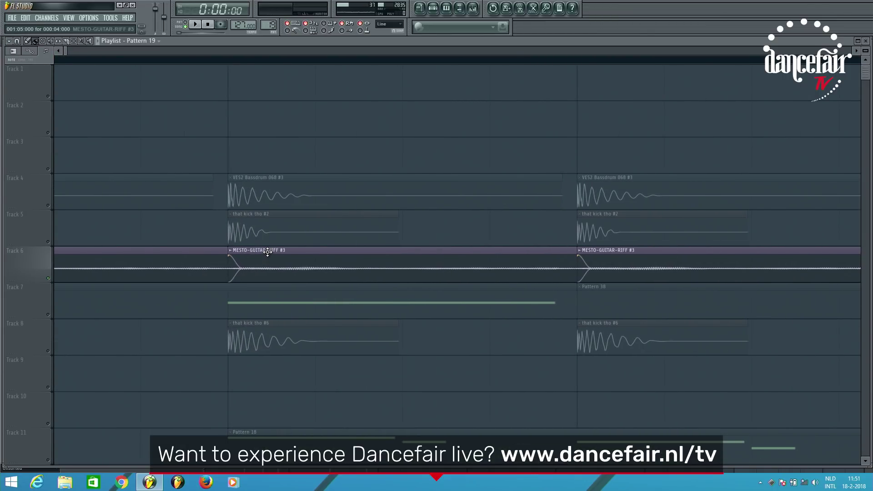
double_click(268, 251)
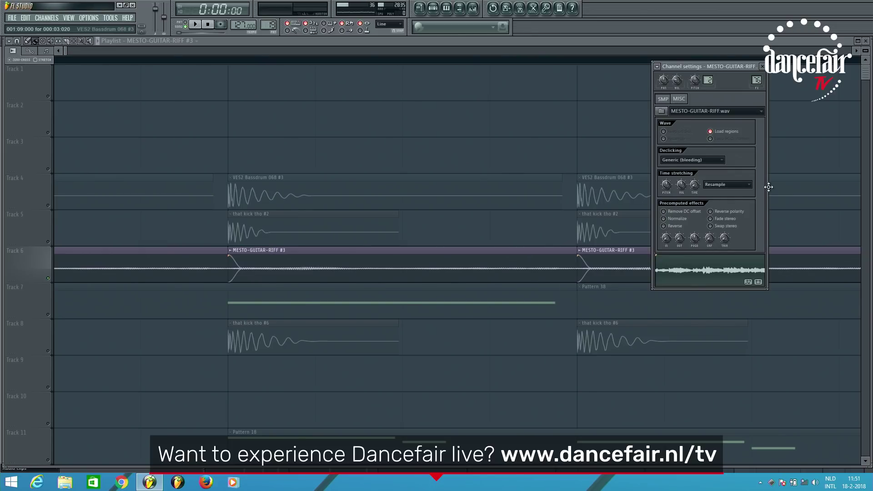
click(684, 163)
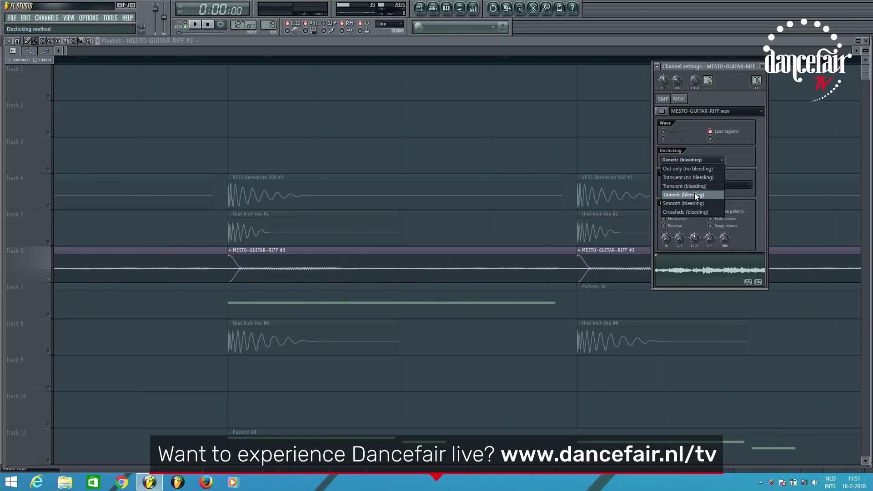
click(305, 259)
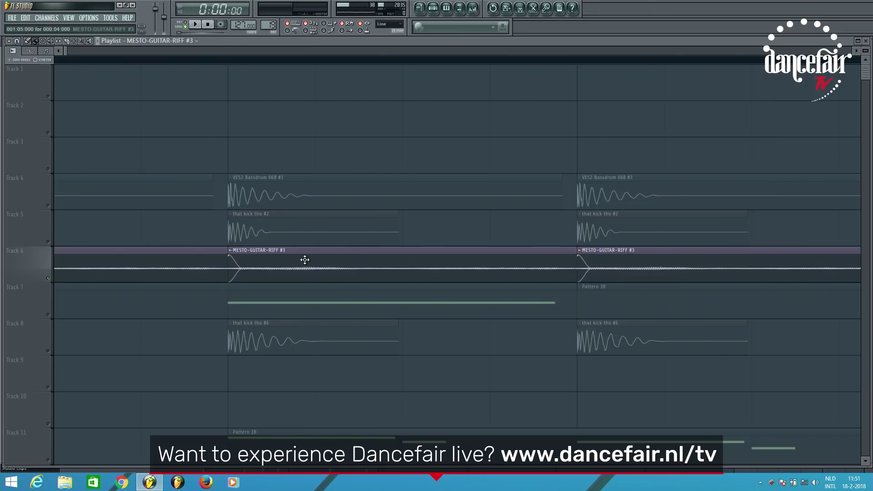
- Move a guitar riff clip to Track 3 to view its fade in isolation, return it to Track 6 and solo Track 6
drag(196, 260, 200, 140)
click(51, 172)
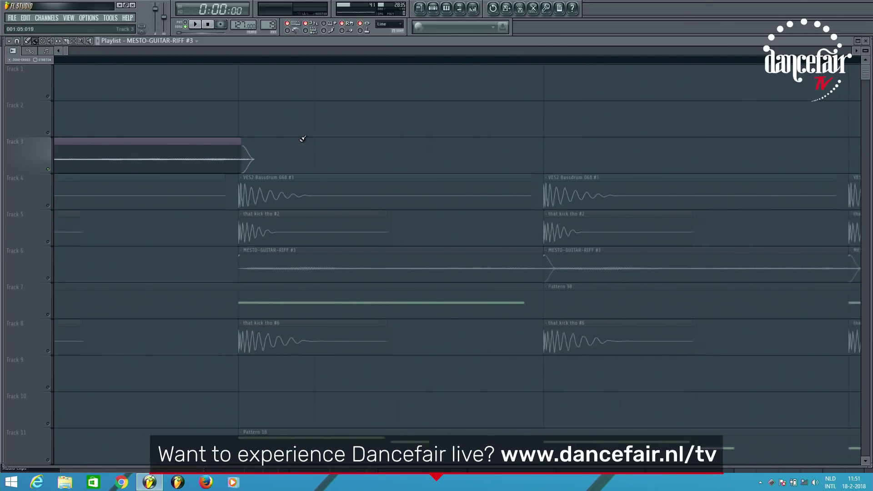
scroll(302, 136, down, 5)
drag(91, 170, 84, 260)
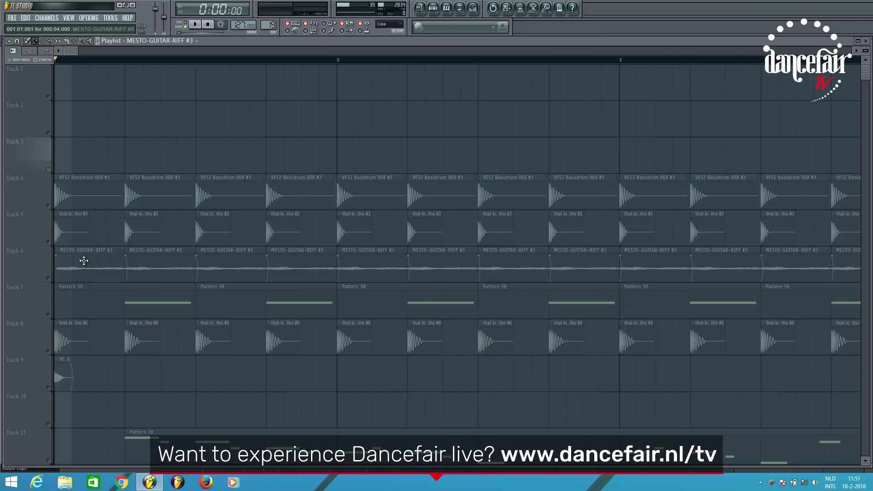
click(85, 271)
click(50, 273)
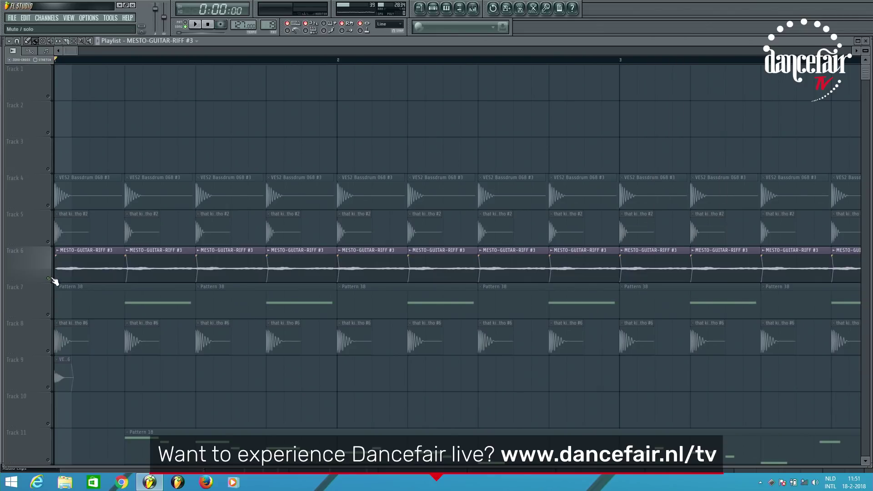
- Compare the guitar riff with declicking set to Out only (no bleeding), restore Generic (bleeding) and play it again
click(91, 259)
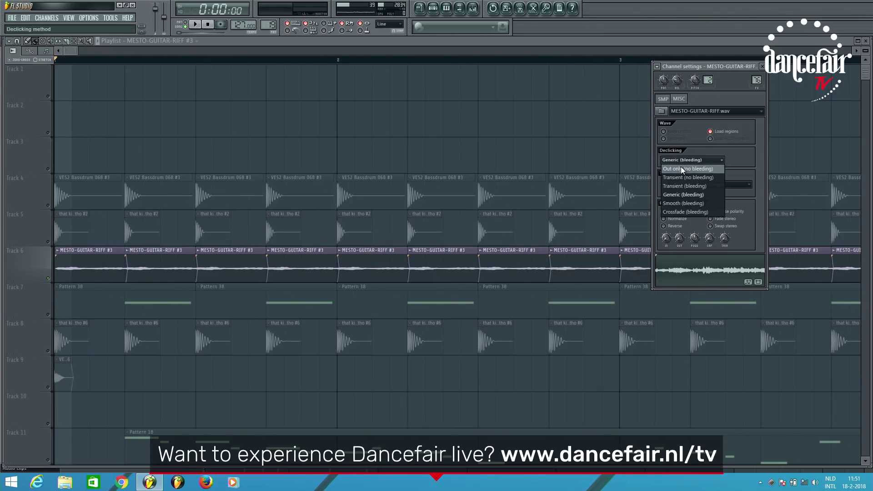
click(689, 168)
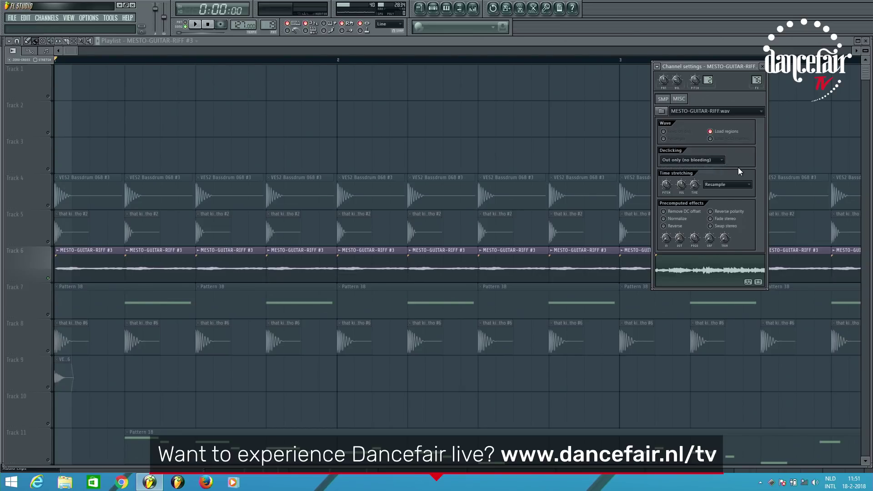
key(space)
click(706, 162)
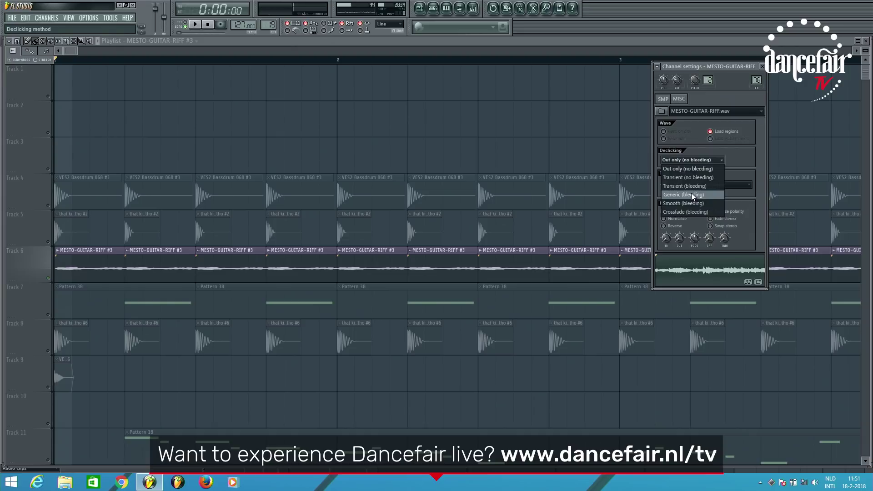
click(691, 194)
click(34, 236)
key(space)
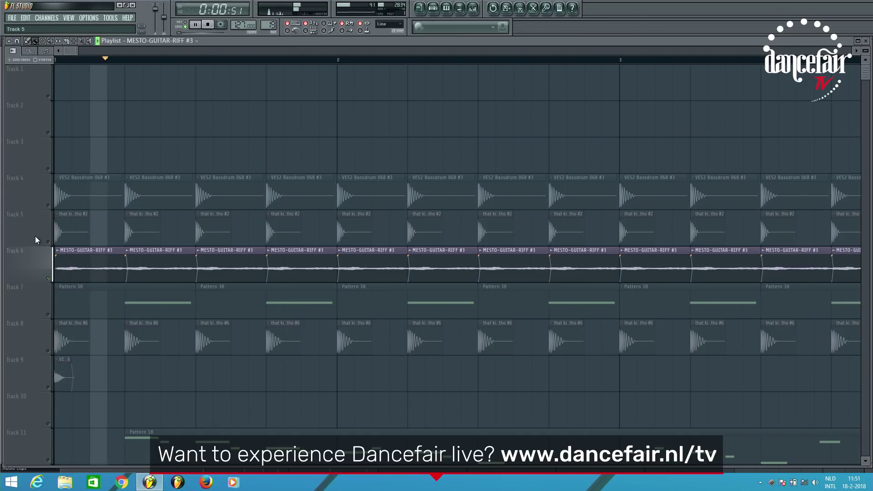
- Unmute kick Tracks 4 and 5 alongside the soloed guitar riff track
click(48, 206)
key(space)
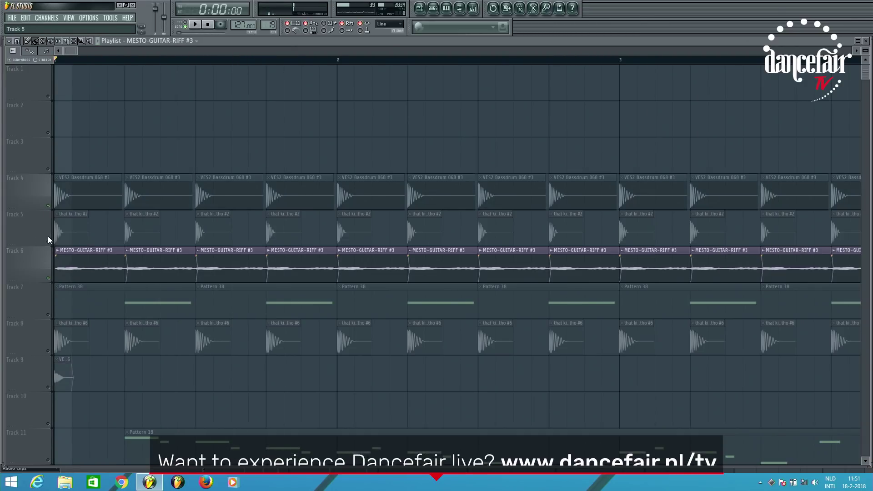
scroll(144, 187, down, 4)
scroll(78, 275, down, 2)
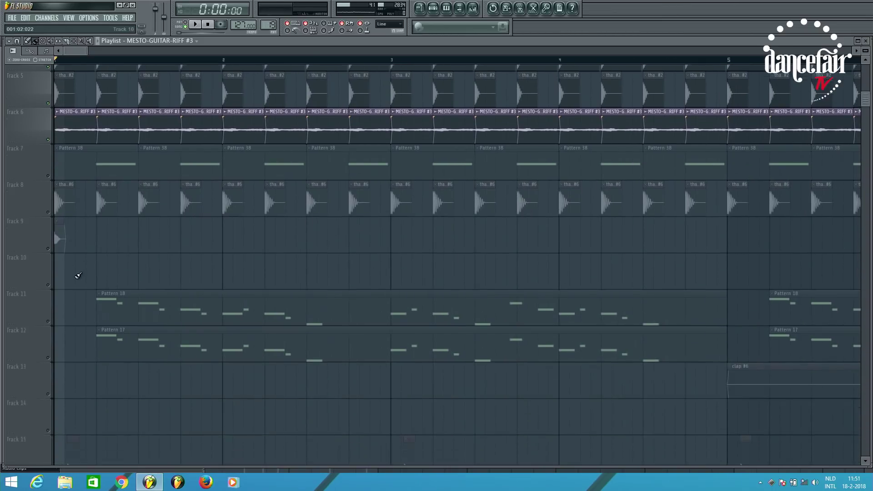
scroll(37, 274, up, 2)
- Unmute Track 8, show the channel settings of that kick tho #6 and play the kick with the guitar riff
click(47, 279)
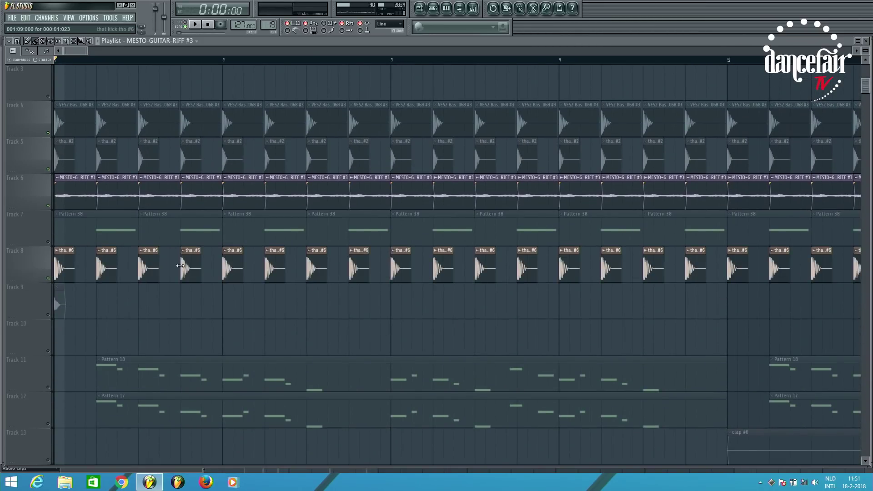
double_click(113, 258)
key(space)
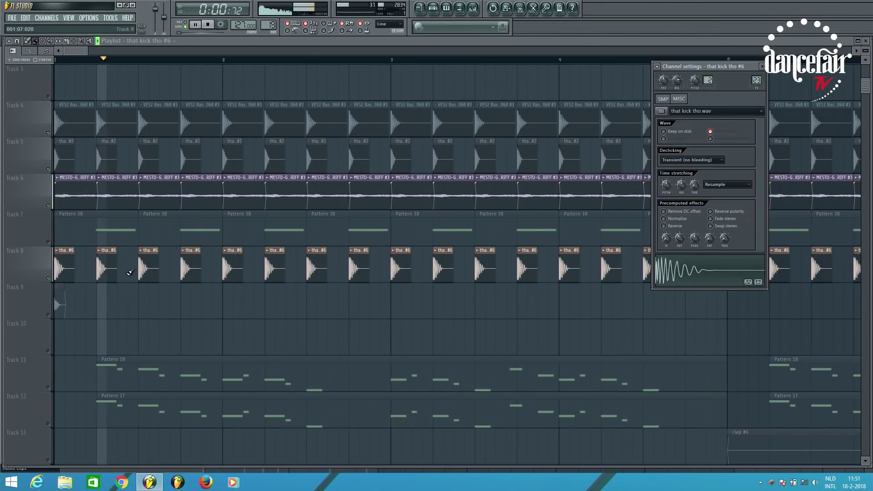
key(space)
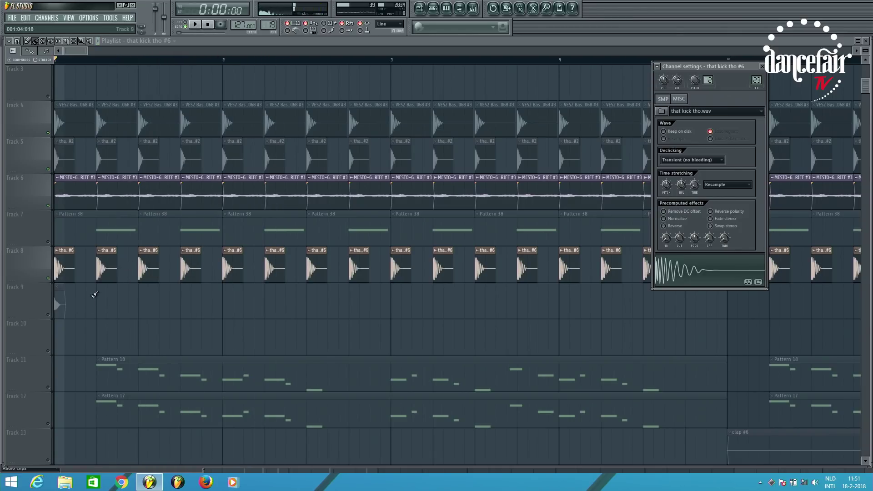
- Solo Track 9, play its short opening sample and show the VEC4 Synths Root C 246 channel settings
click(53, 311)
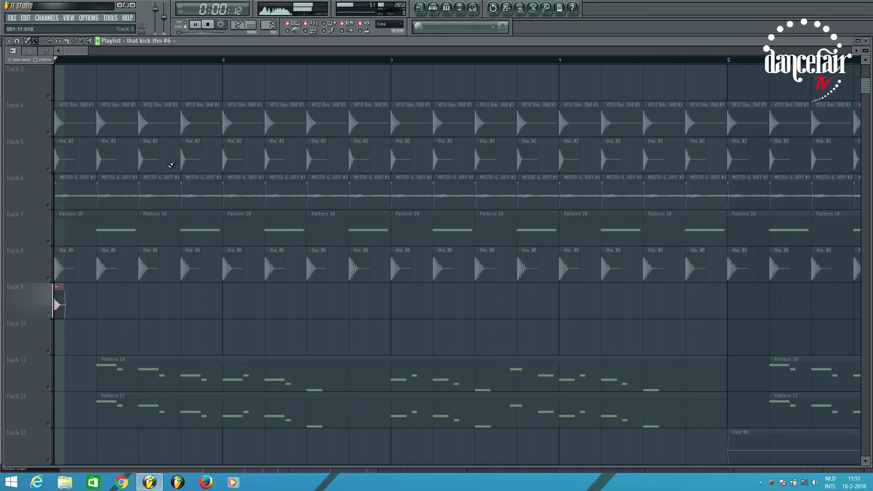
scroll(101, 238, down, 5)
key(space)
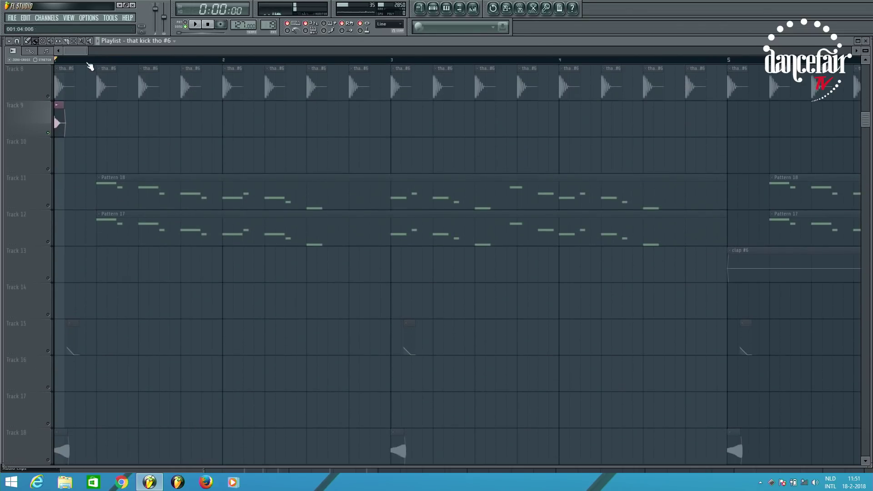
double_click(56, 119)
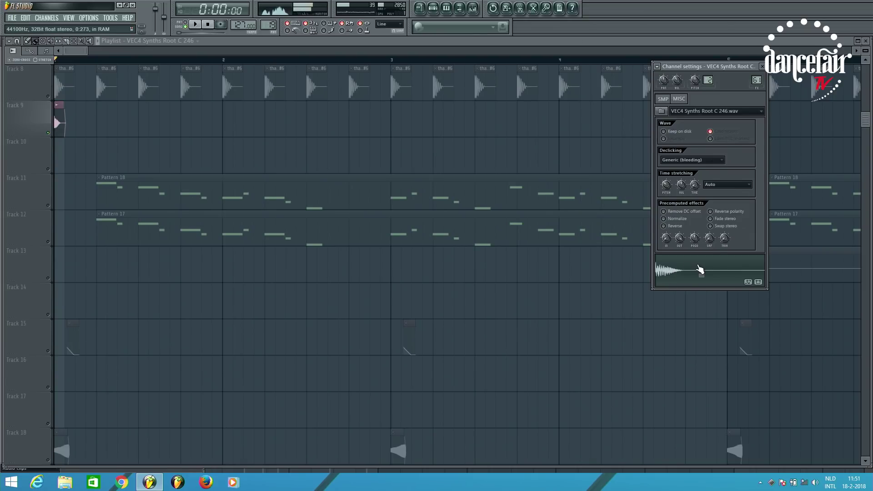
- Solo Track 18 and play its short intro sample on its own
click(44, 462)
scroll(199, 299, down, 7)
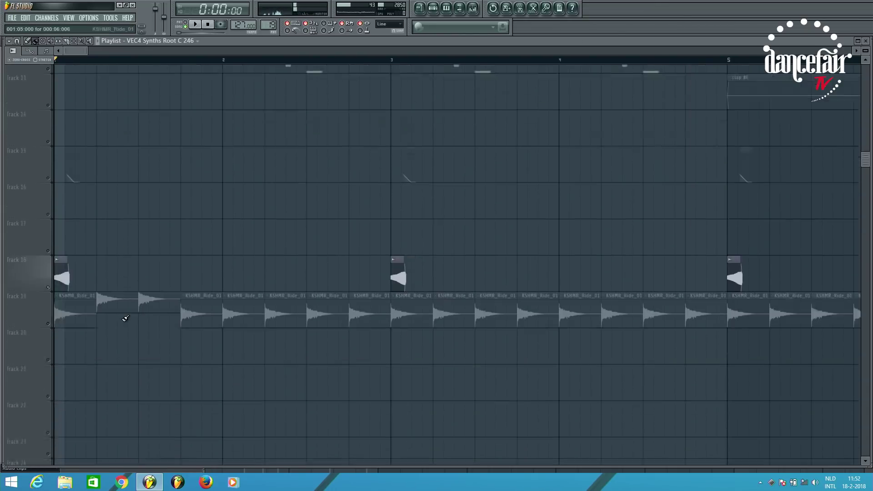
key(space)
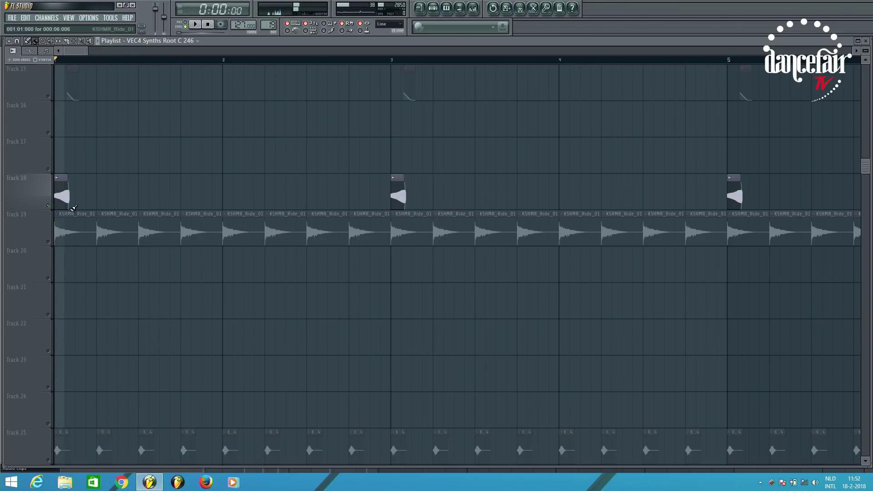
- Place a full Rie sample clip on Track 16 at bar 147 and play it in solo
scroll(64, 198, down, 10)
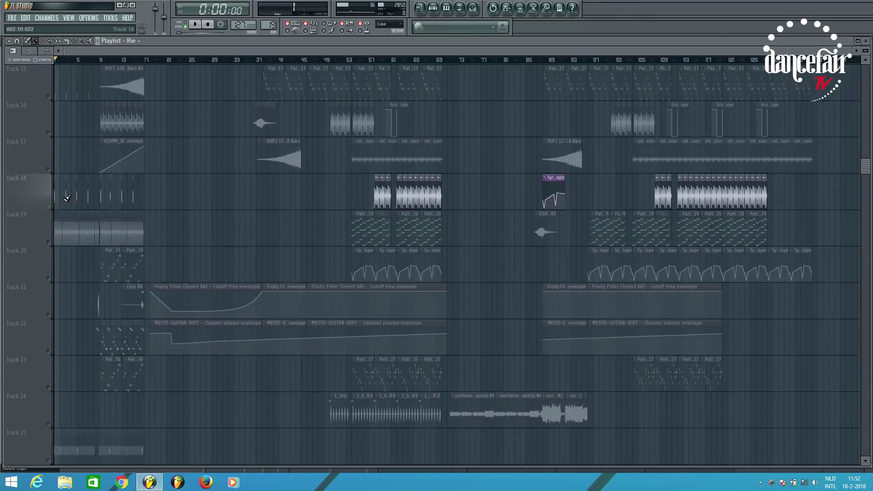
scroll(692, 107, up, 10)
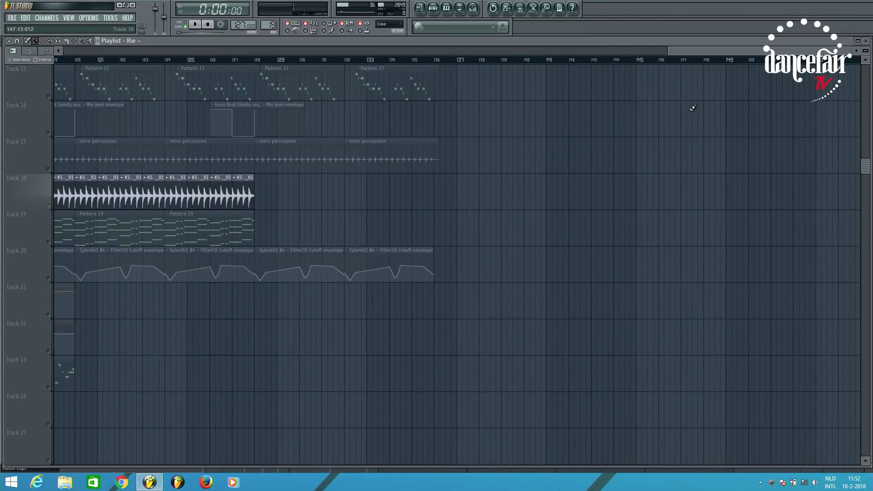
click(728, 114)
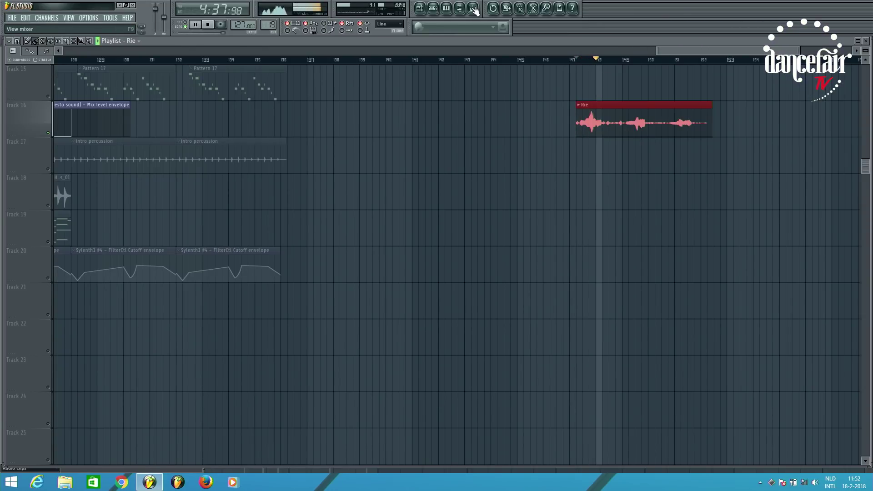
- Inspect the Insert 98 effect chain, play the Rie clip with the effects bypassed, and enable them again
key(F9)
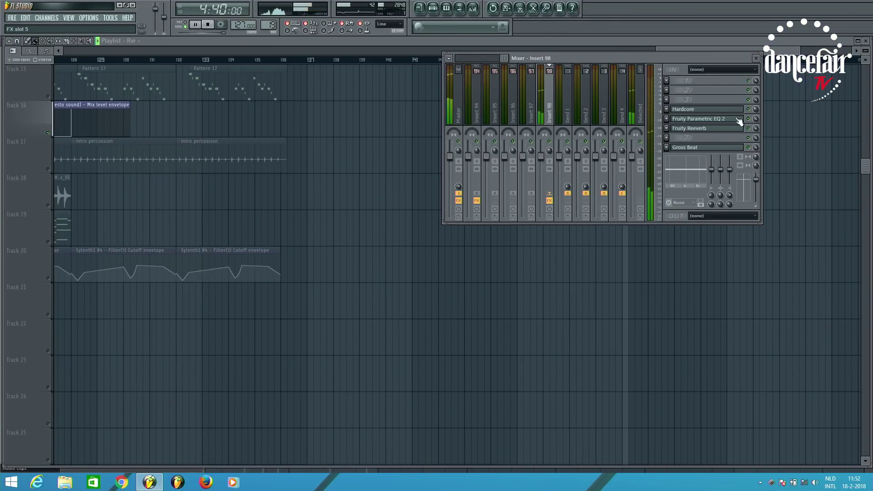
key(space)
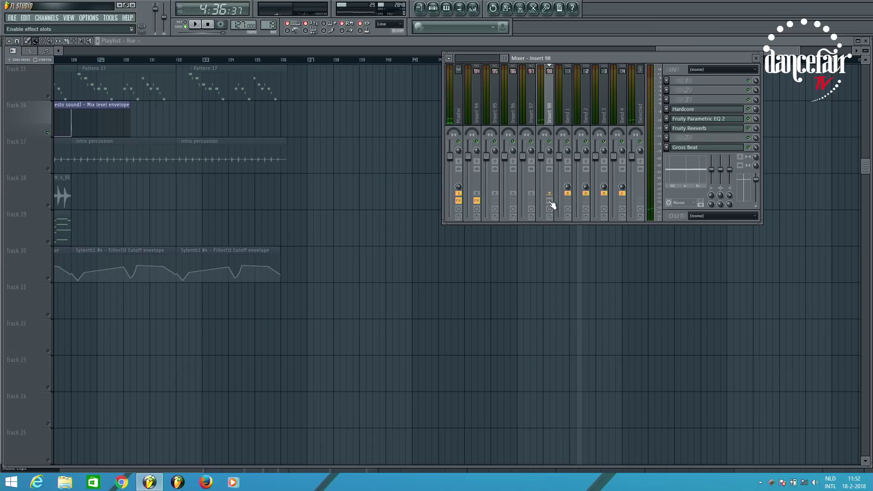
key(F9)
double_click(612, 118)
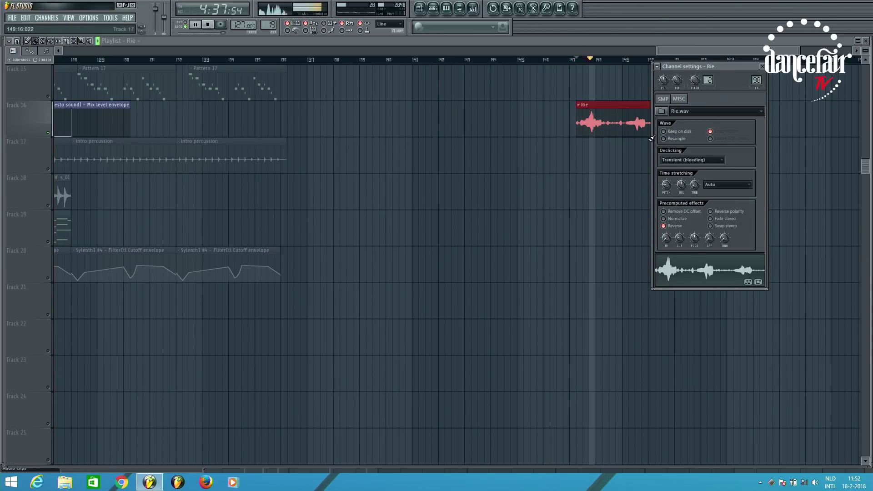
click(474, 8)
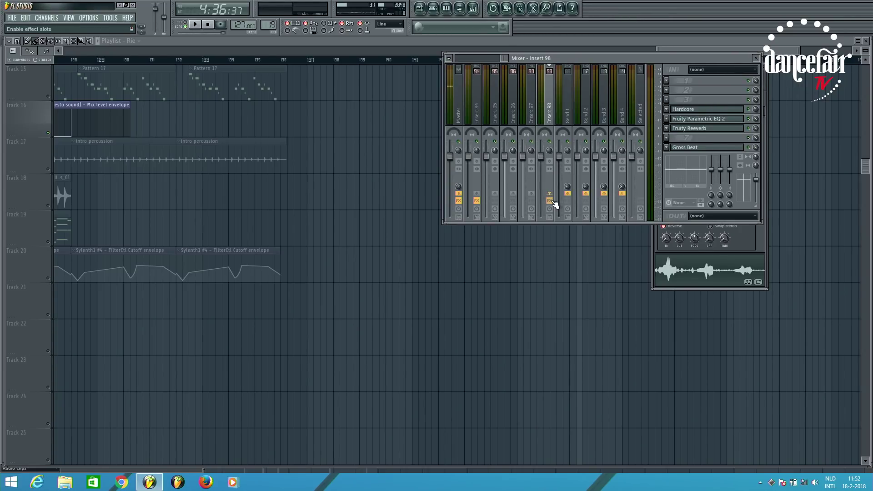
key(F9)
- Check the Rie sample's channel settings again and look over the Track 16 clips across the arrangement
double_click(597, 119)
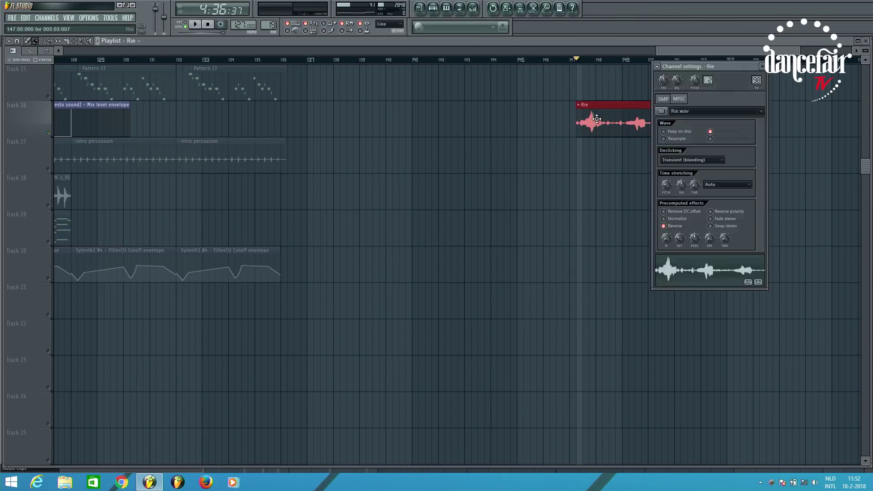
click(596, 120)
scroll(787, 99, down, 8)
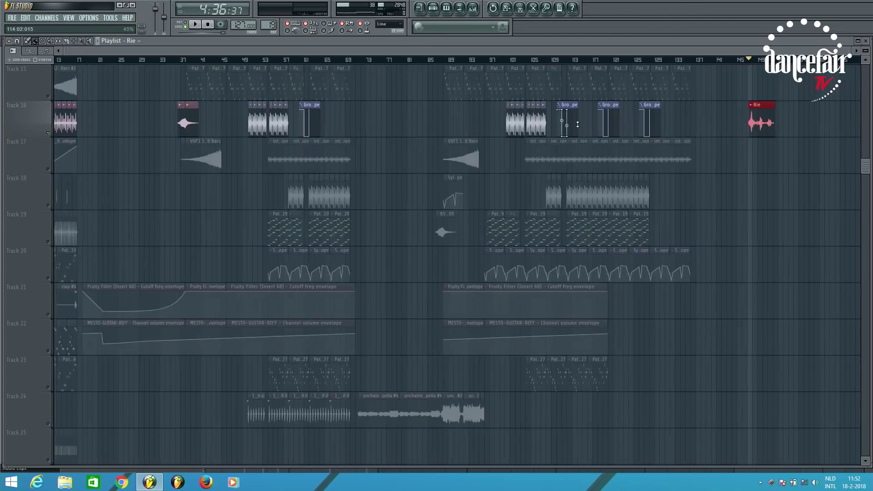
- Delete the Rie clip at bar 147 on Track 16 and make all playlist tracks audible again
right_click(779, 117)
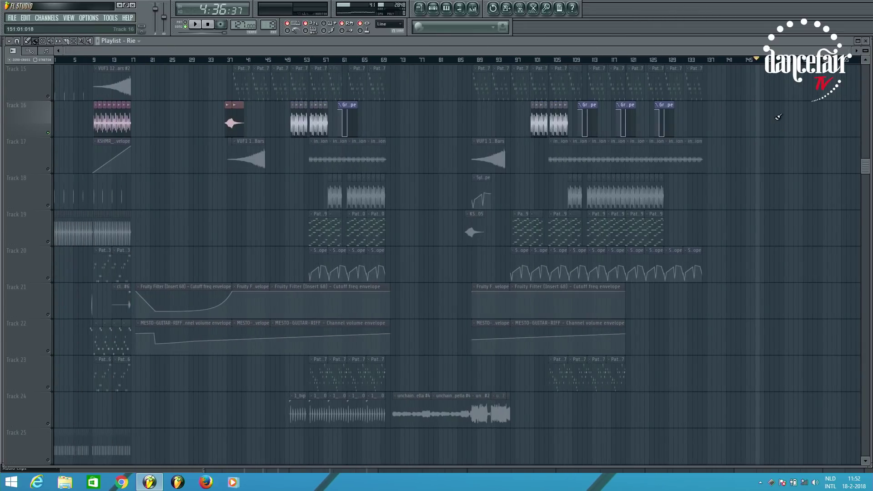
click(47, 133)
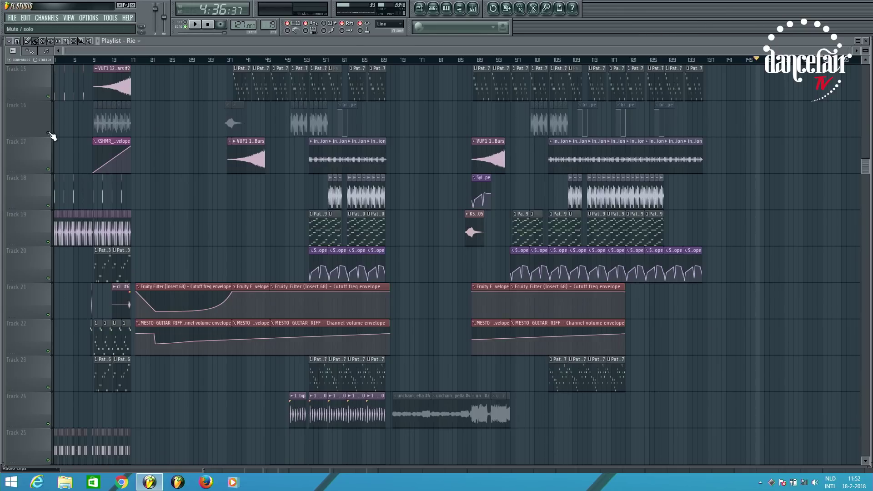
click(49, 133)
- Play the intro from the start with all tracks on and look over its layers
key(space)
scroll(29, 296, up, 4)
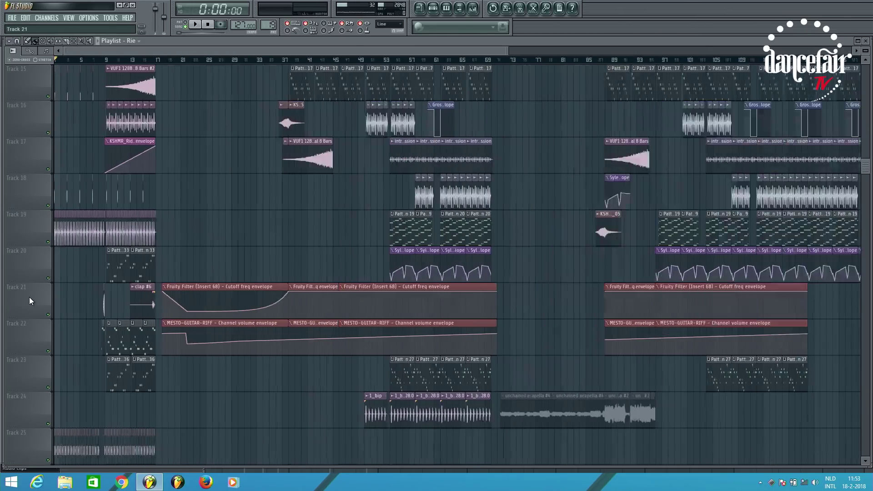
scroll(29, 297, down, 4)
scroll(29, 296, up, 6)
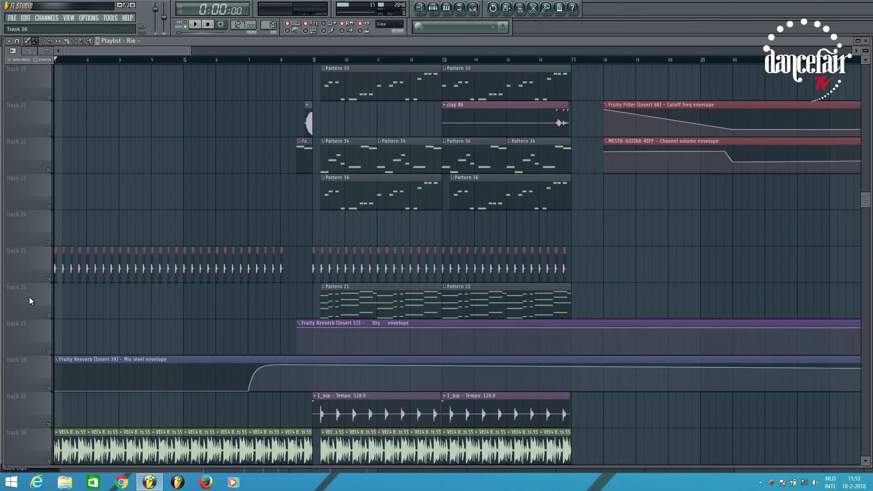
key(space)
scroll(29, 297, up, 5)
scroll(29, 296, up, 5)
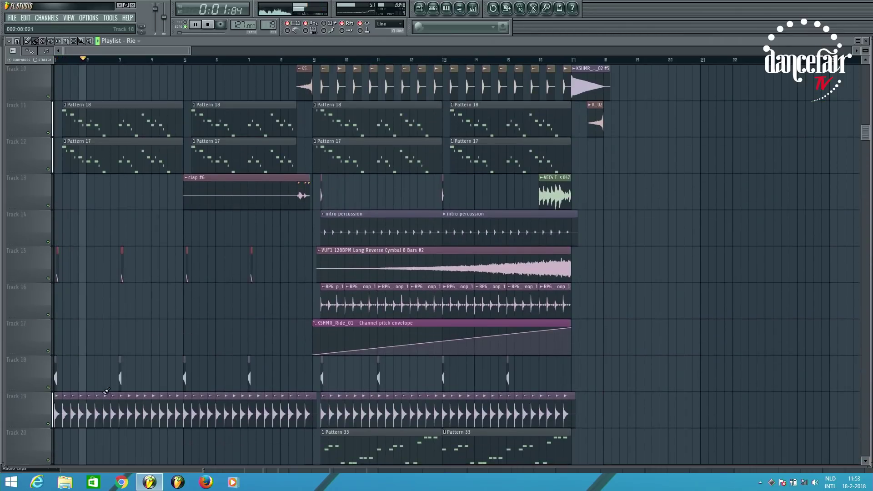
- Check the channel settings of the short Rie clip on Track 18 and its Fruity Reeverb on Insert 98
double_click(55, 374)
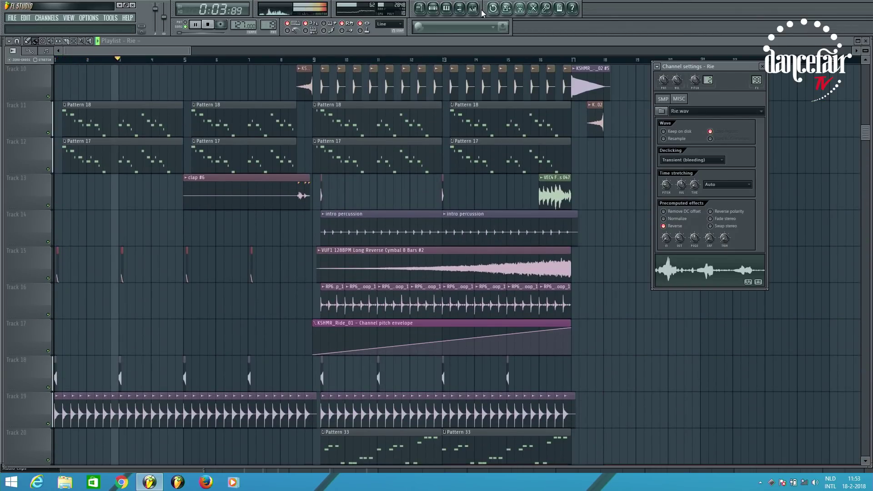
key(F9)
click(700, 128)
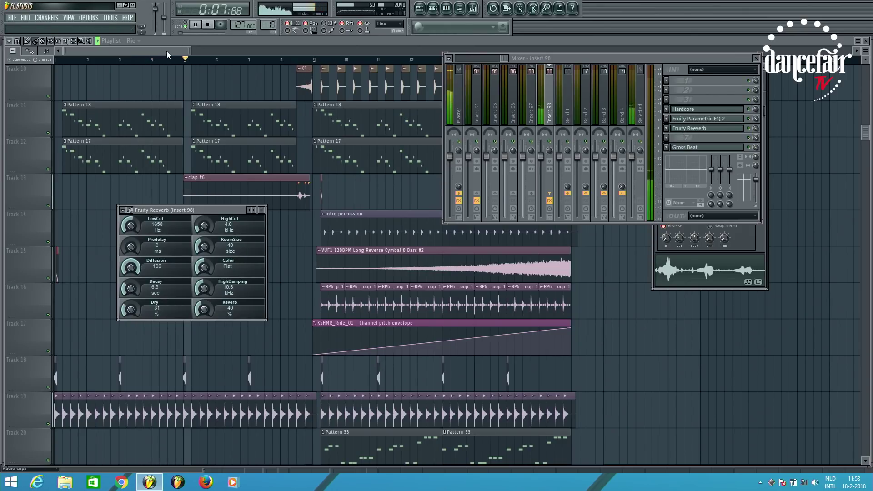
key(F12)
key(space)
- Play Pattern 18 and Pattern 17 on Tracks 11 and 12 in solo, and restore all tracks
right_click(48, 132)
click(48, 169)
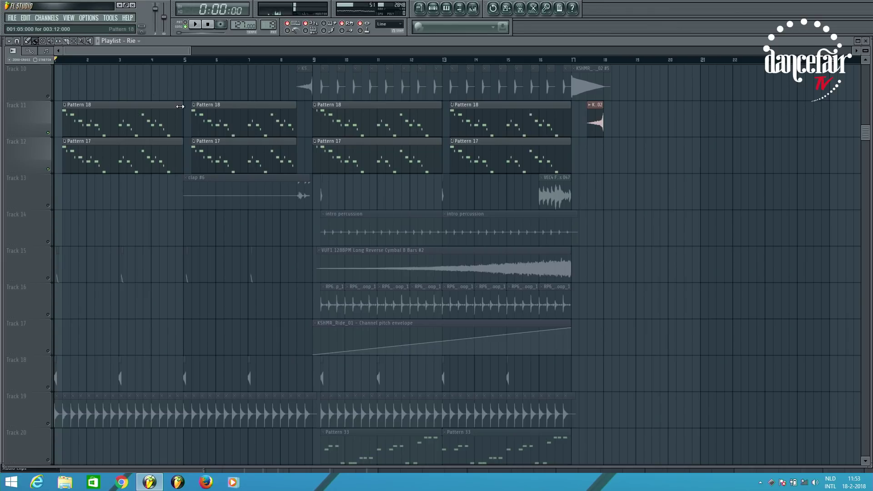
key(space)
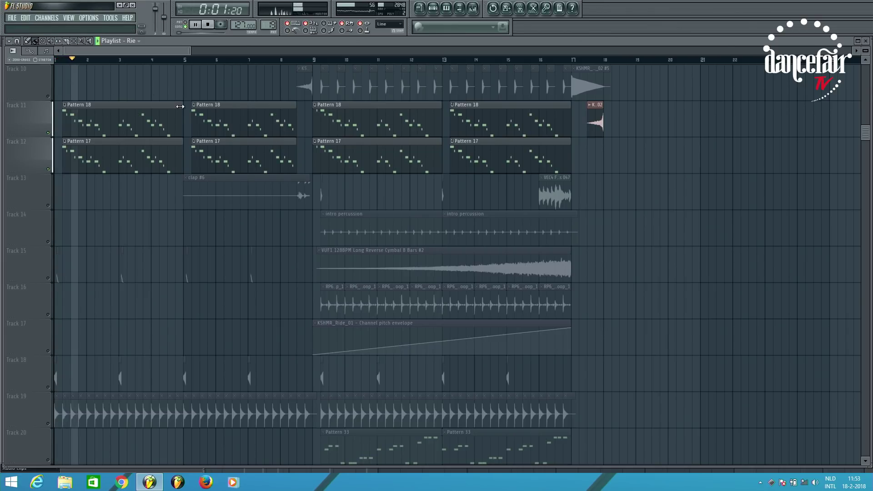
key(space)
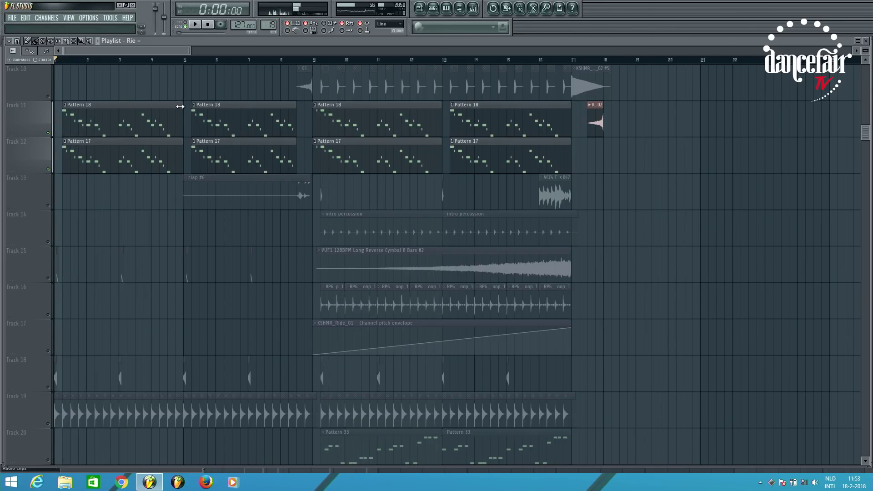
right_click(48, 133)
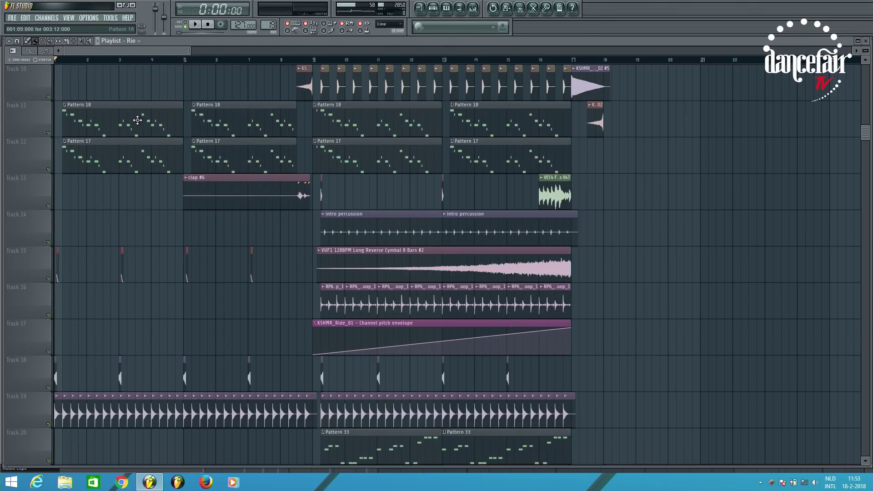
- Play the full intro from the start and look over its clips from Track 1 down to Track 28
key(space)
key(space)
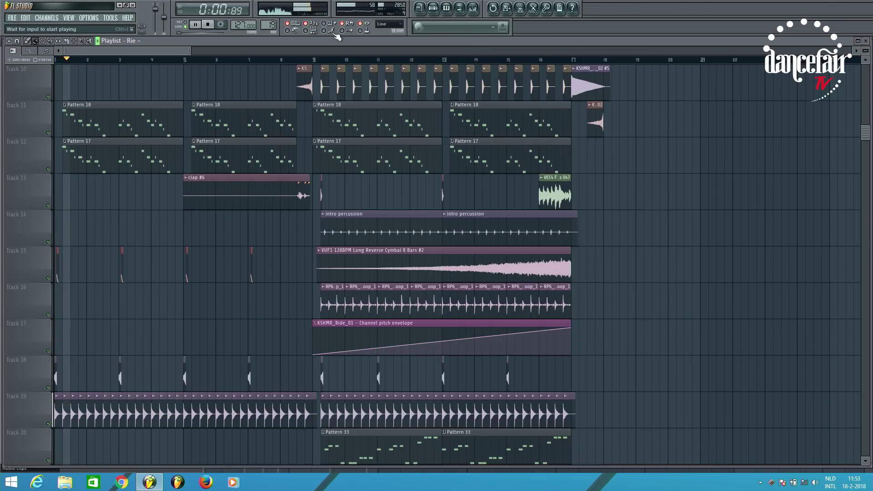
scroll(271, 191, up, 5)
ctrl+scroll(25, 246, up, 4)
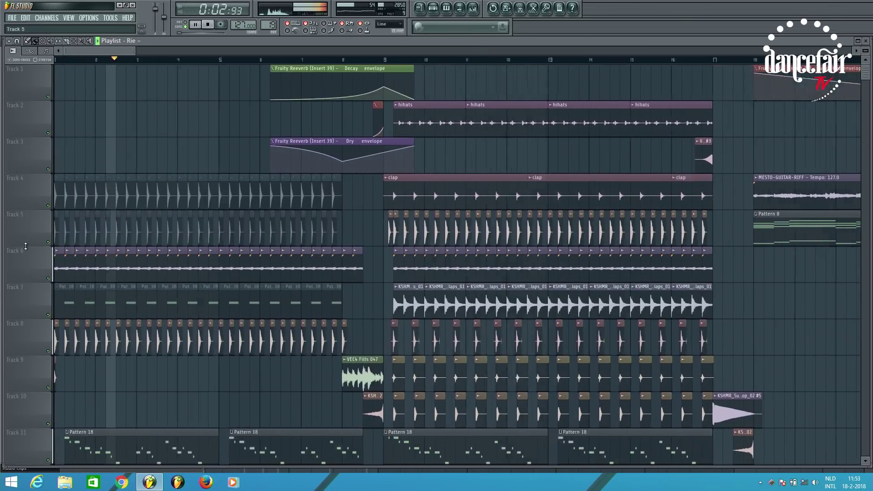
scroll(25, 246, down, 8)
scroll(46, 227, down, 1)
scroll(72, 205, up, 1)
key(space)
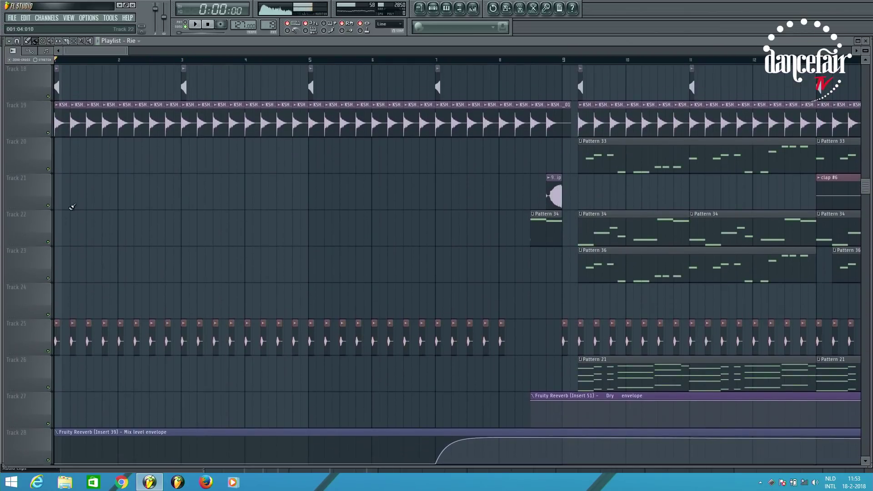
- Isolate the KSHMR_Ride_01 layer on Track 19, play it briefly, and restore all tracks
click(48, 133)
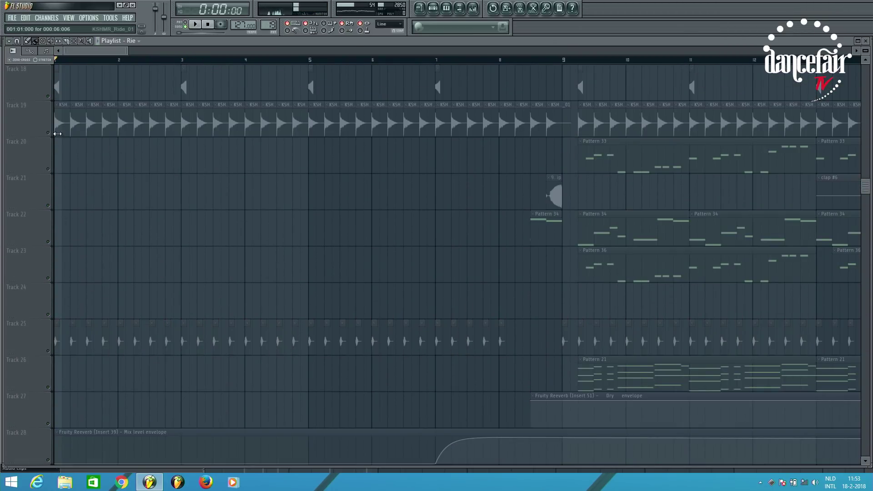
click(48, 133)
key(space)
click(47, 132)
key(space)
scroll(40, 368, up, 4)
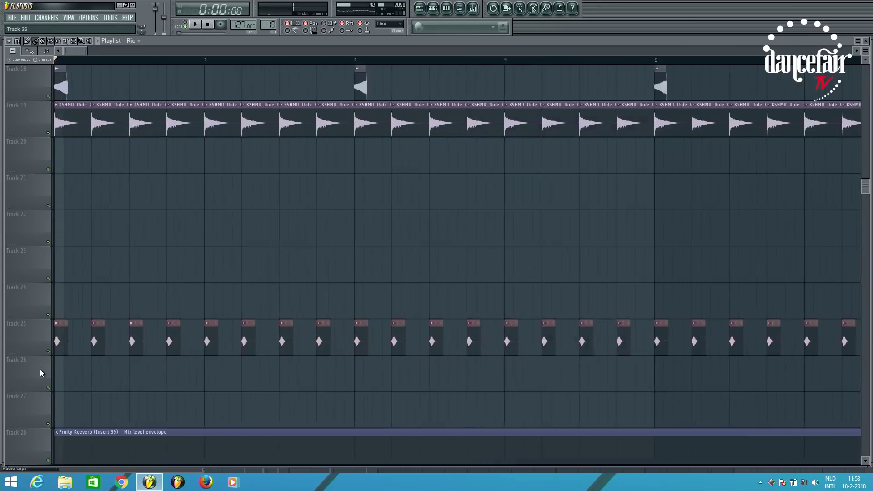
- Solo Track 25, inspect and play its KSHMR_Shaker_04 sample, and bring the other tracks back
right_click(49, 351)
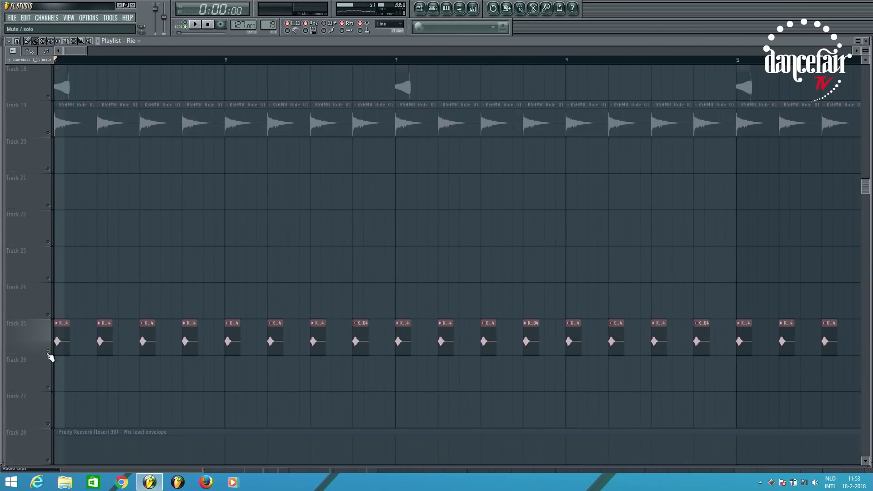
double_click(66, 336)
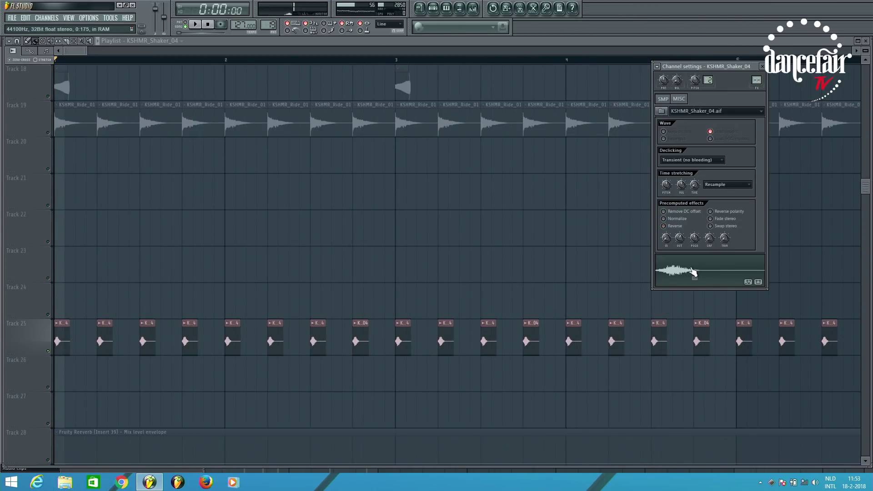
key(space)
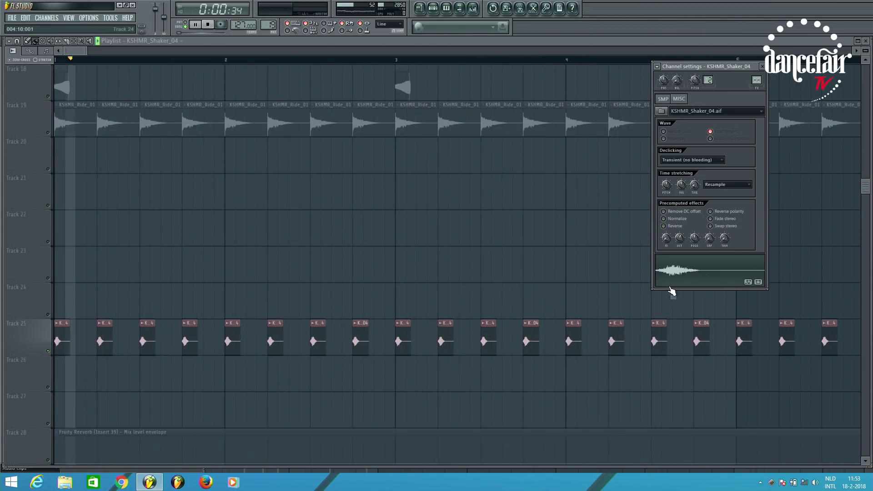
right_click(49, 351)
scroll(228, 242, down, 5)
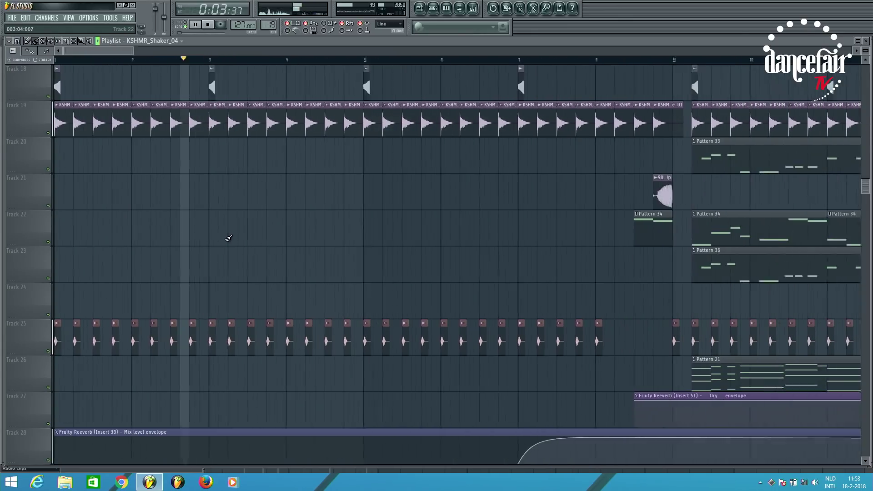
- Play the intro from bar 5 up to the fill before bar 9
click(363, 62)
scroll(383, 267, up, 5)
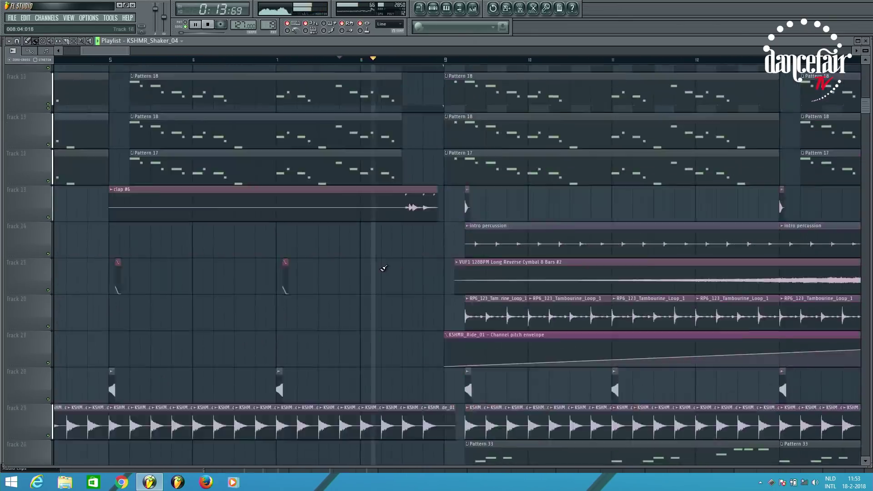
scroll(384, 267, down, 1)
key(space)
- Inspect the VEC4 Fills 047 clip on Track 9 and the reversed KSHMR clip on Track 10
click(417, 332)
double_click(417, 332)
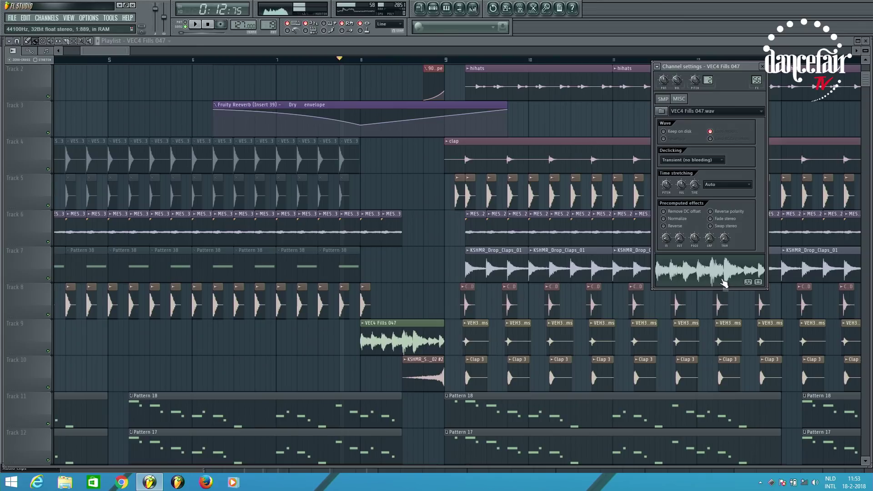
double_click(423, 375)
click(400, 344)
scroll(455, 184, down, 4)
scroll(455, 183, up, 4)
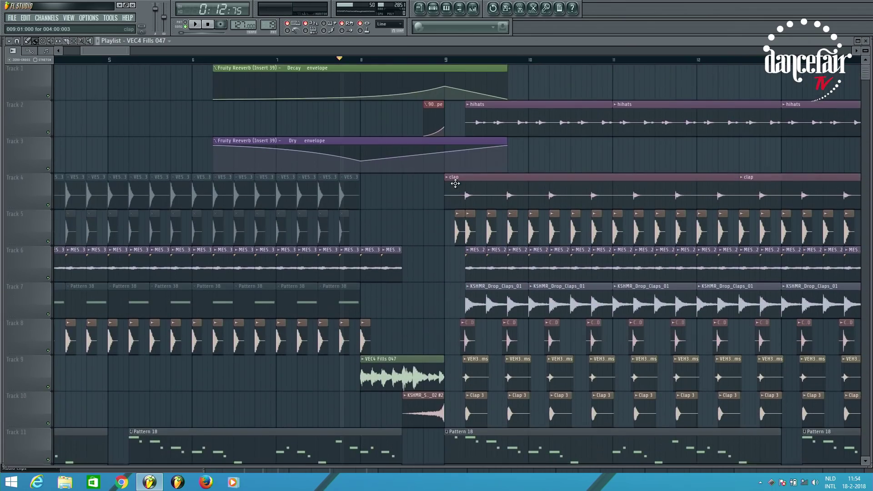
- Play the transition into bar 9 with all tracks on and look over the layers that enter there
ctrl+scroll(353, 165, down, 3)
ctrl+scroll(353, 166, down, 4)
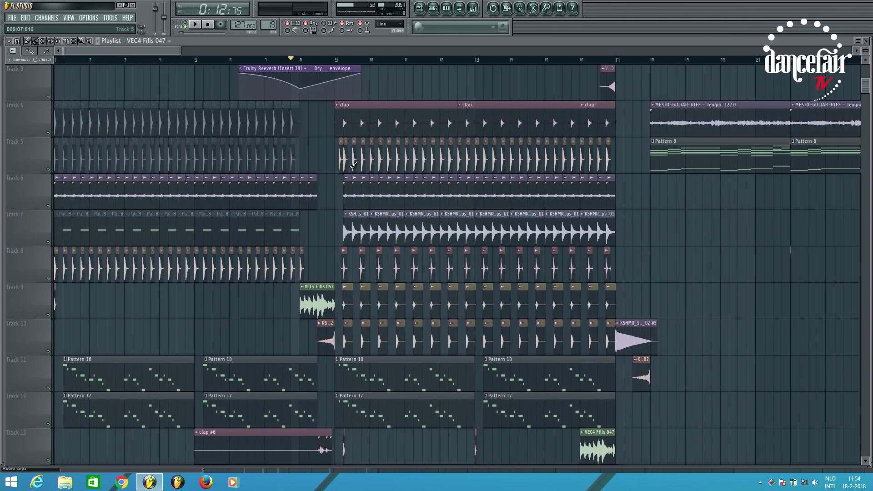
ctrl+scroll(232, 287, up, 4)
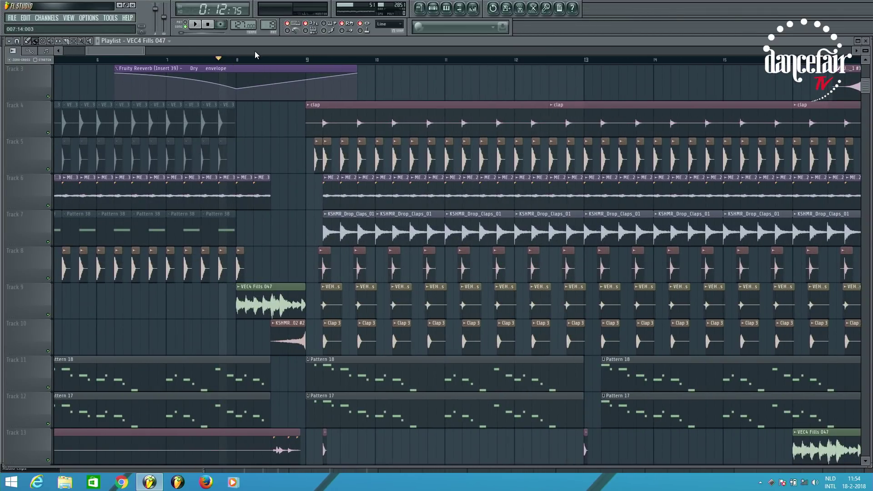
key(space)
scroll(267, 214, down, 3)
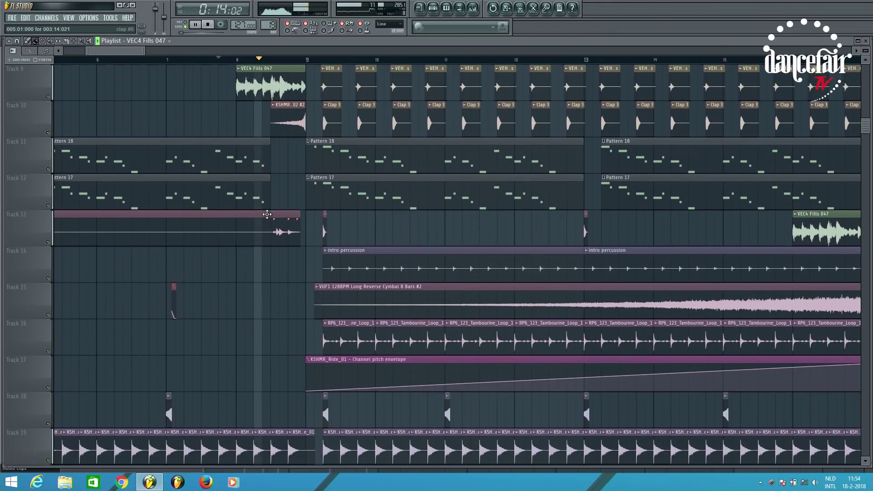
scroll(267, 214, down, 2)
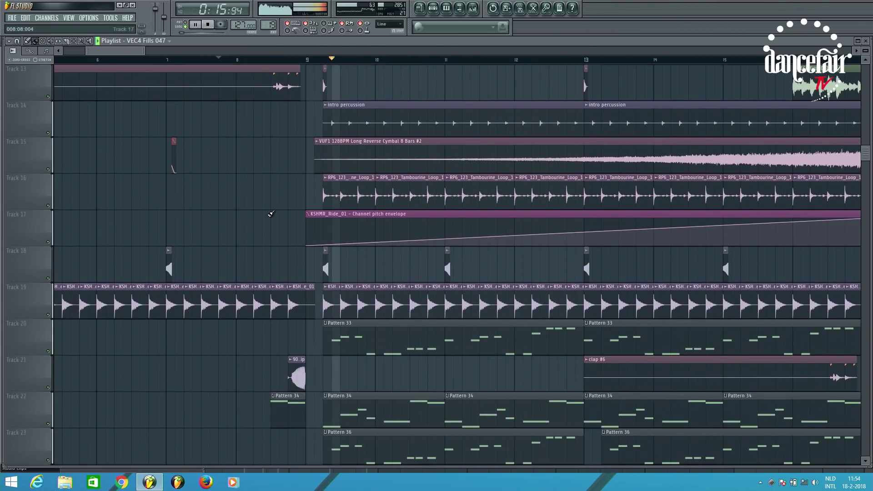
scroll(271, 214, down, 1)
scroll(271, 214, down, 1)
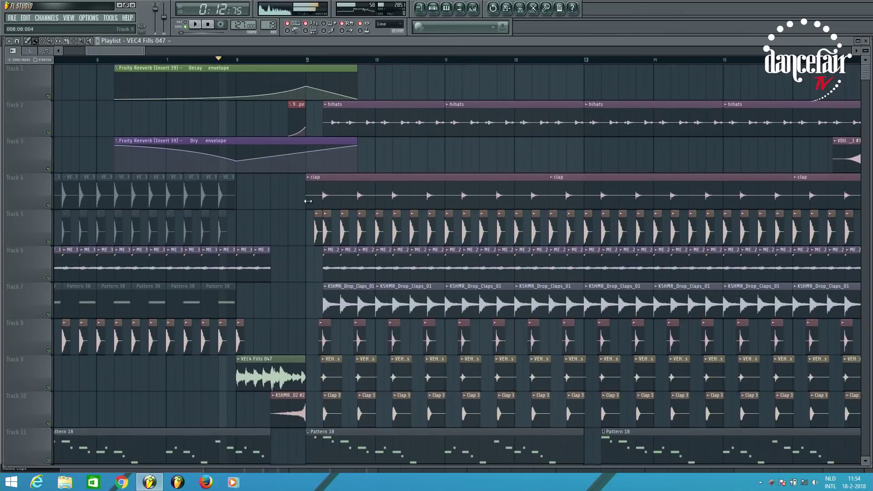
- Open Pattern 33 on Track 20 and play it on its own
scroll(394, 234, down, 2)
scroll(436, 199, down, 3)
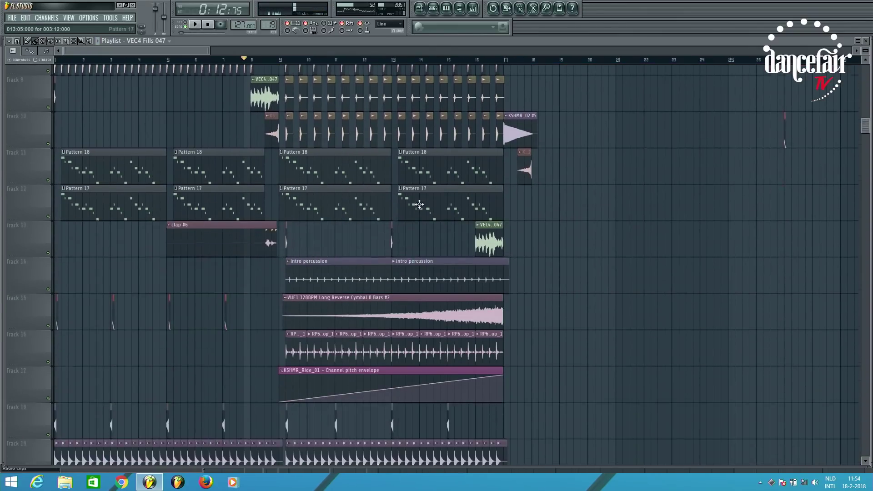
scroll(336, 159, down, 3)
double_click(350, 178)
click(196, 23)
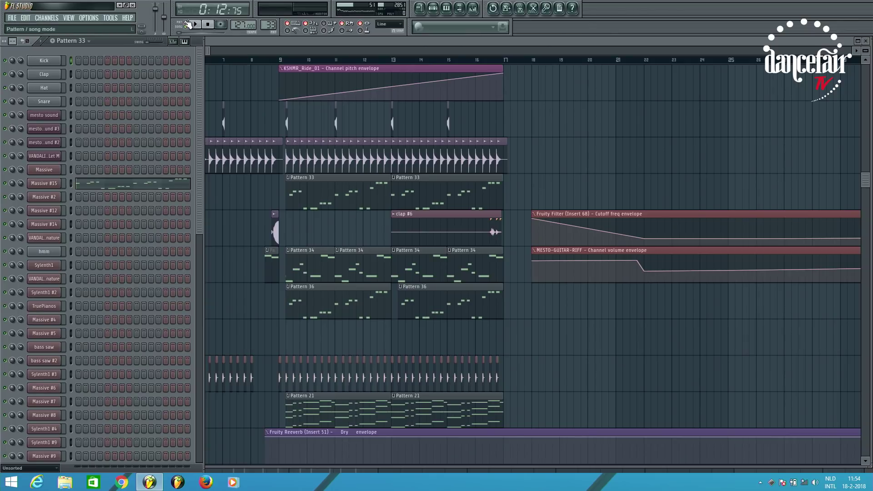
key(space)
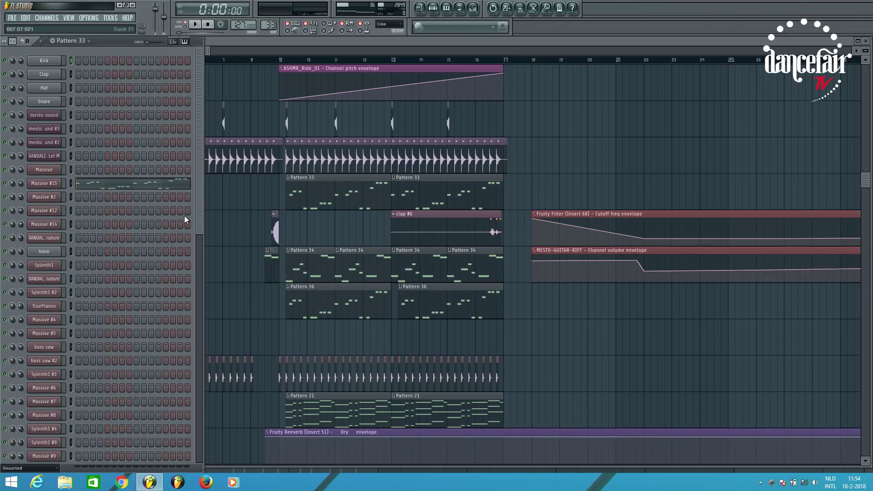
- Select Pattern 34, play its Track 22 in solo, and restore all tracks
click(308, 258)
right_click(48, 278)
key(space)
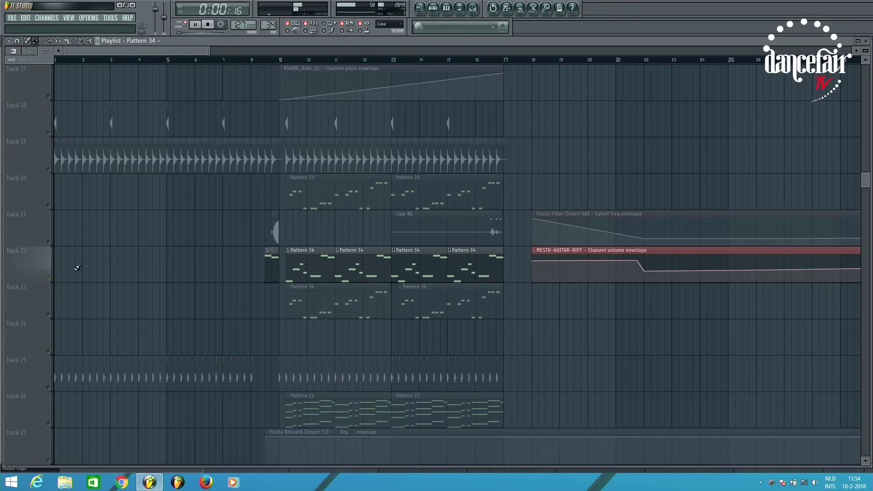
key(space)
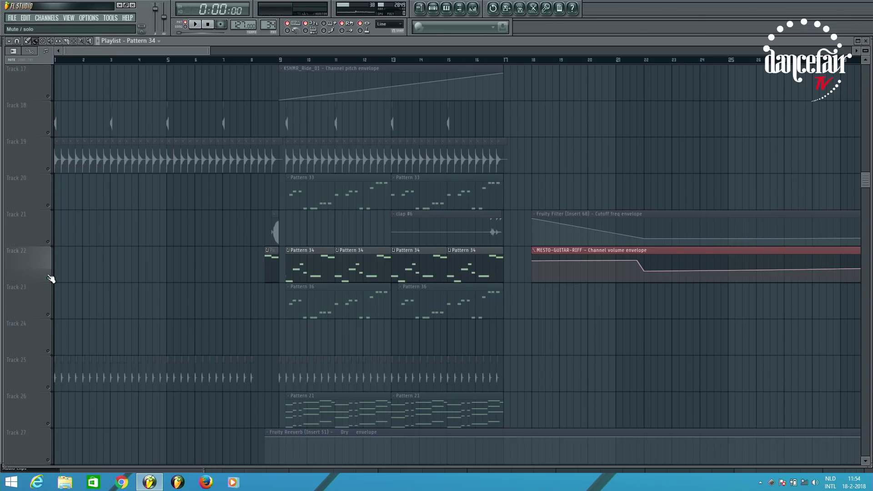
right_click(48, 278)
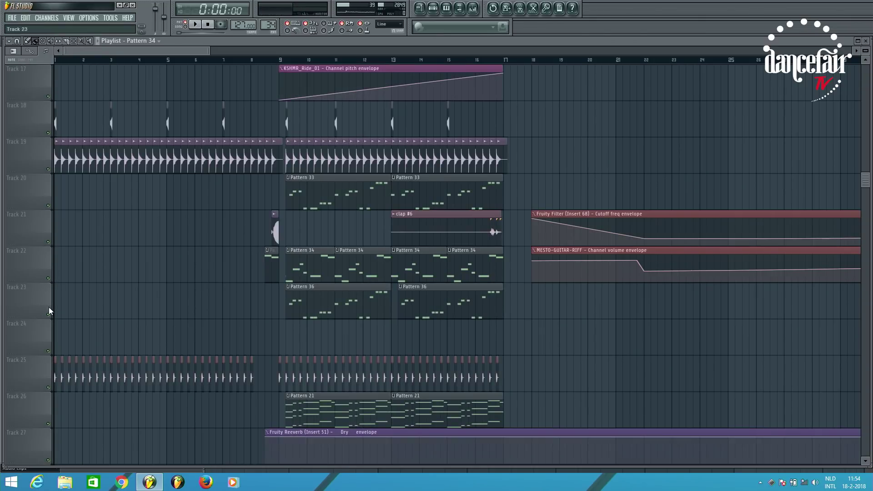
- Solo Track 23 and play its Pattern 36 clips from bar 9
right_click(48, 314)
click(288, 60)
key(space)
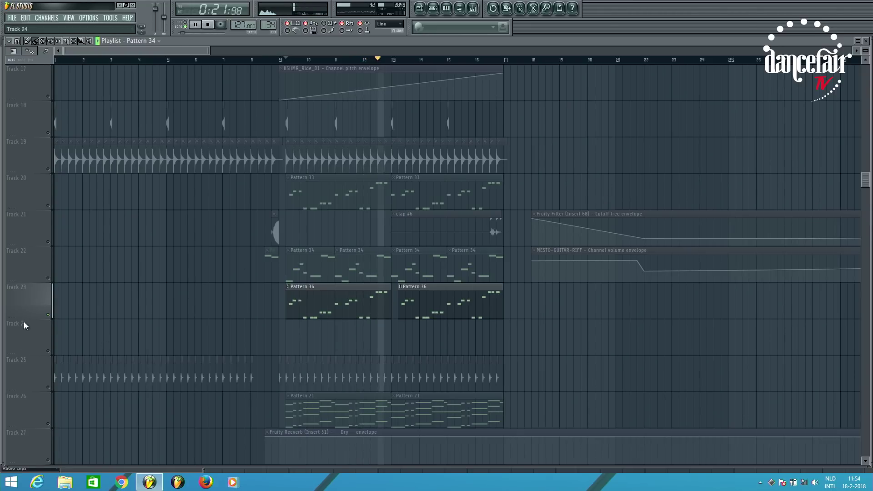
- Enable Track 26 alongside Track 23, listen to them together, and select the Pattern 21 clip at bar 9
scroll(36, 309, down, 5)
click(49, 243)
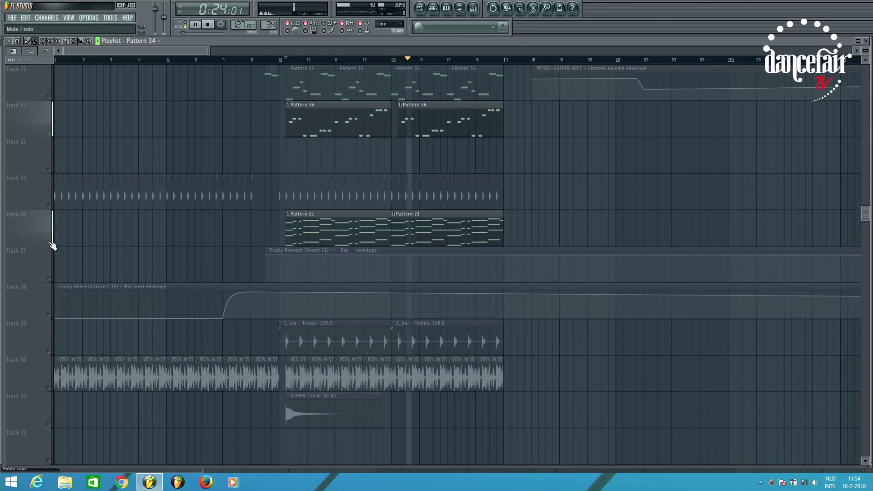
click(308, 224)
key(space)
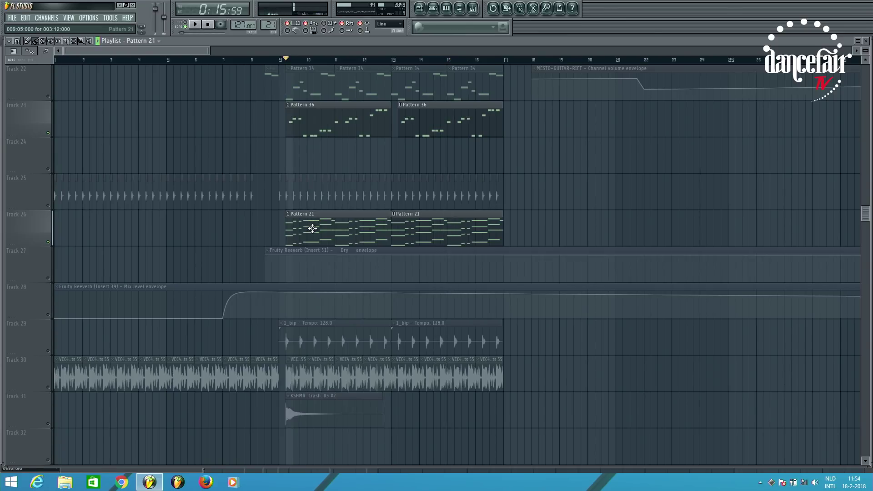
- Play Pattern 21 on its own and find the channel that holds its notes in the channel rack
click(433, 8)
click(185, 22)
key(space)
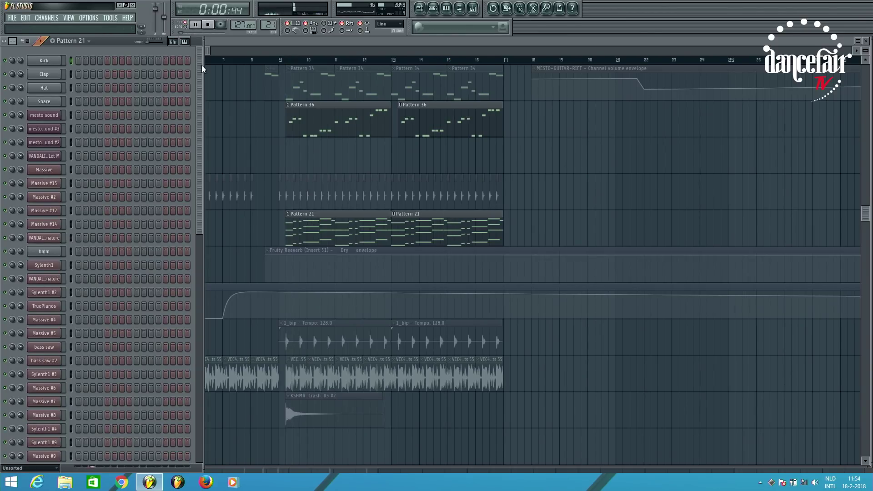
drag(199, 65, 190, 356)
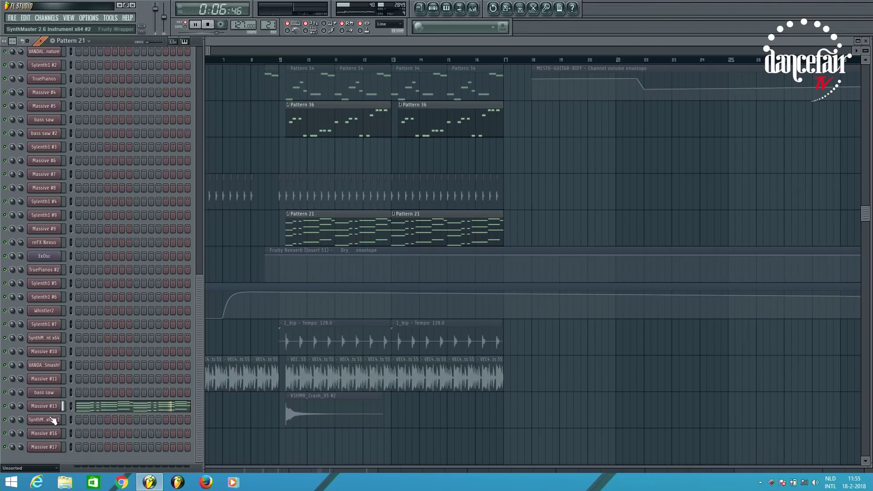
key(space)
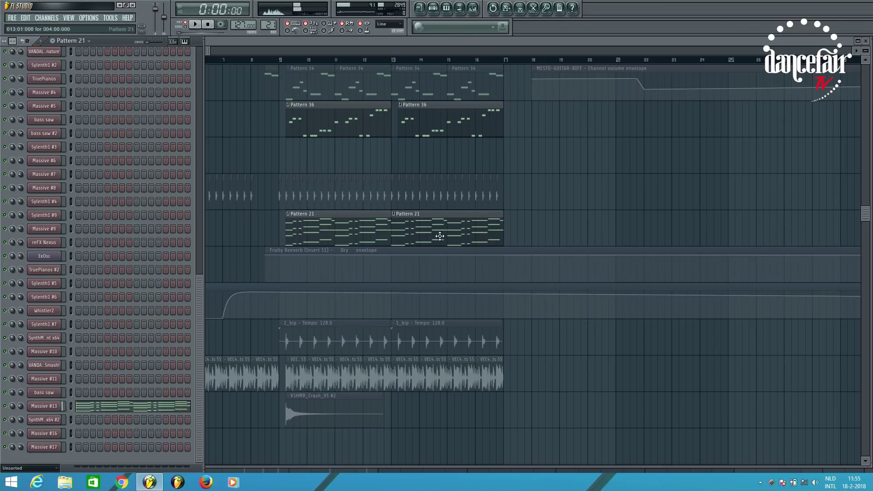
- Inspect the FLAGEOLET patch in the Massive #13 synth behind Pattern 21, and restore all playlist tracks
click(39, 406)
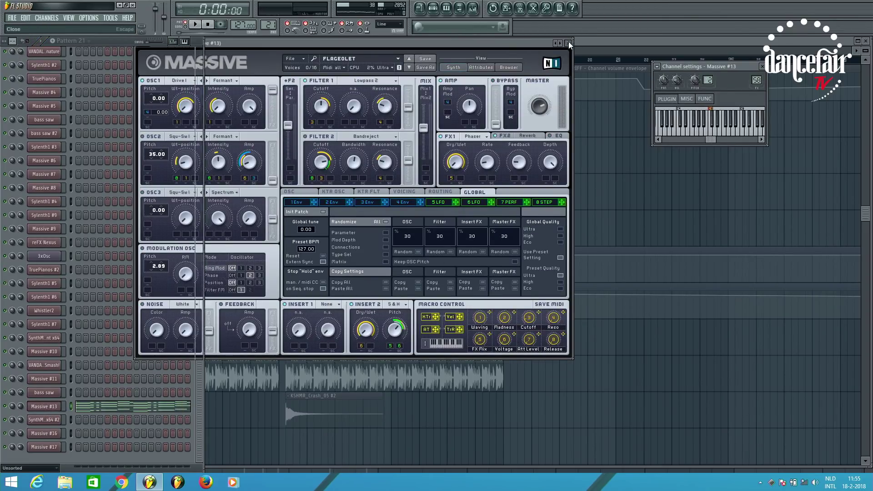
click(569, 43)
click(362, 43)
key(ctrl+a)
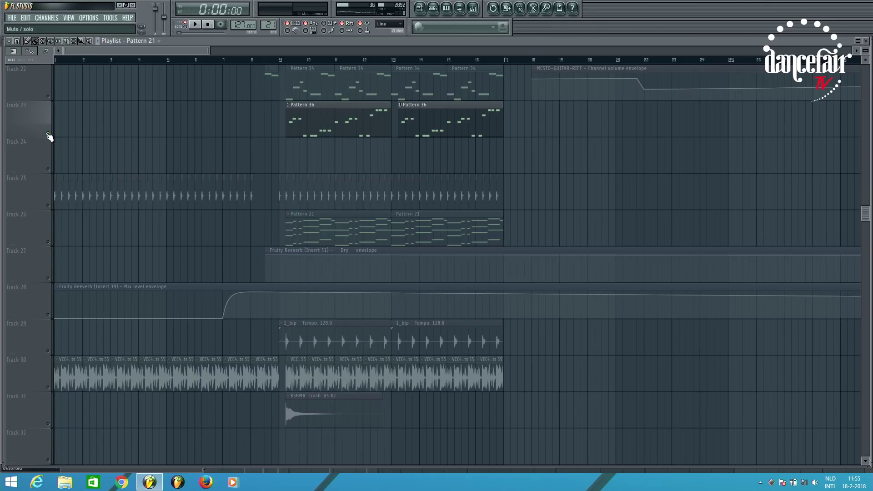
- Look over the full playlist arrangement from the intro to the end of the track
scroll(307, 129, up, 3)
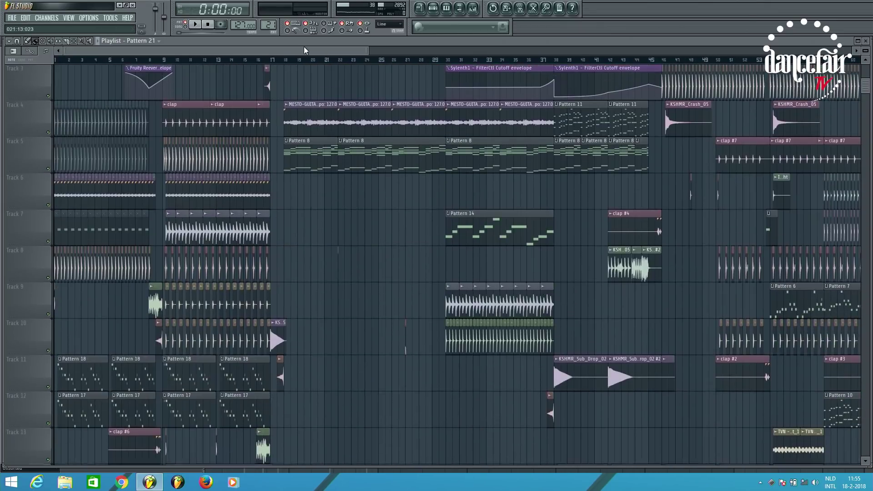
scroll(281, 234, up, 3)
scroll(281, 234, down, 2)
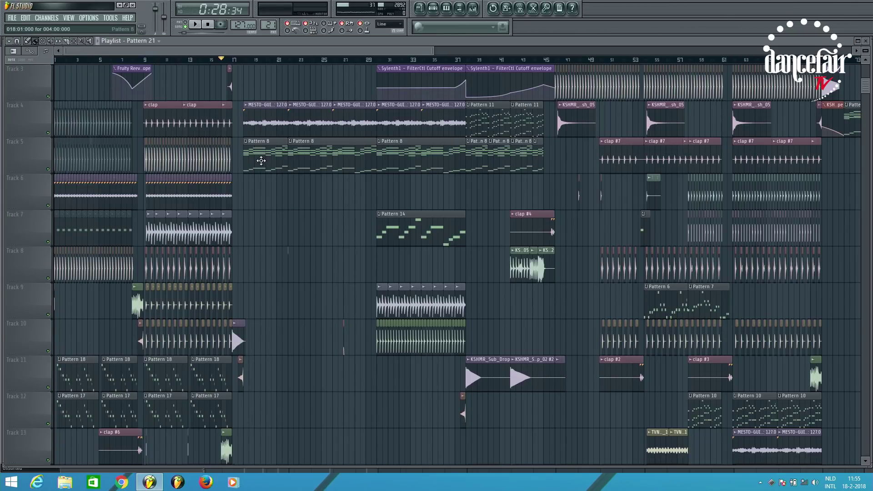
scroll(249, 161, down, 3)
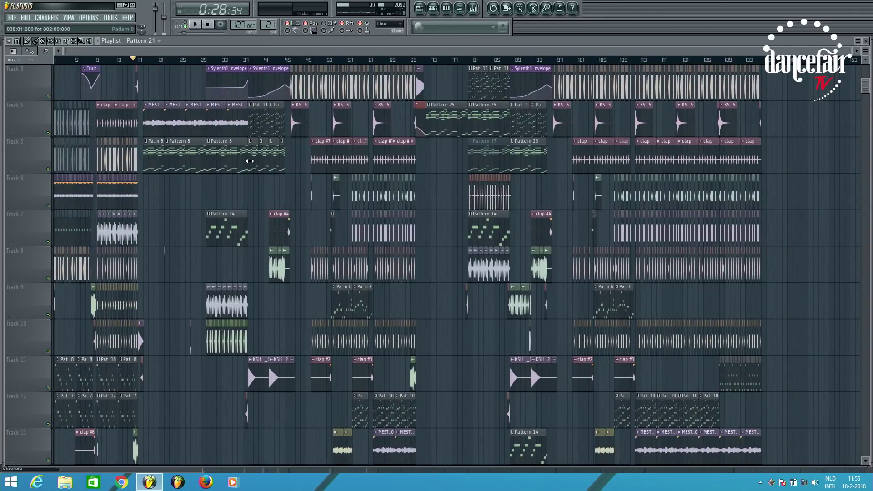